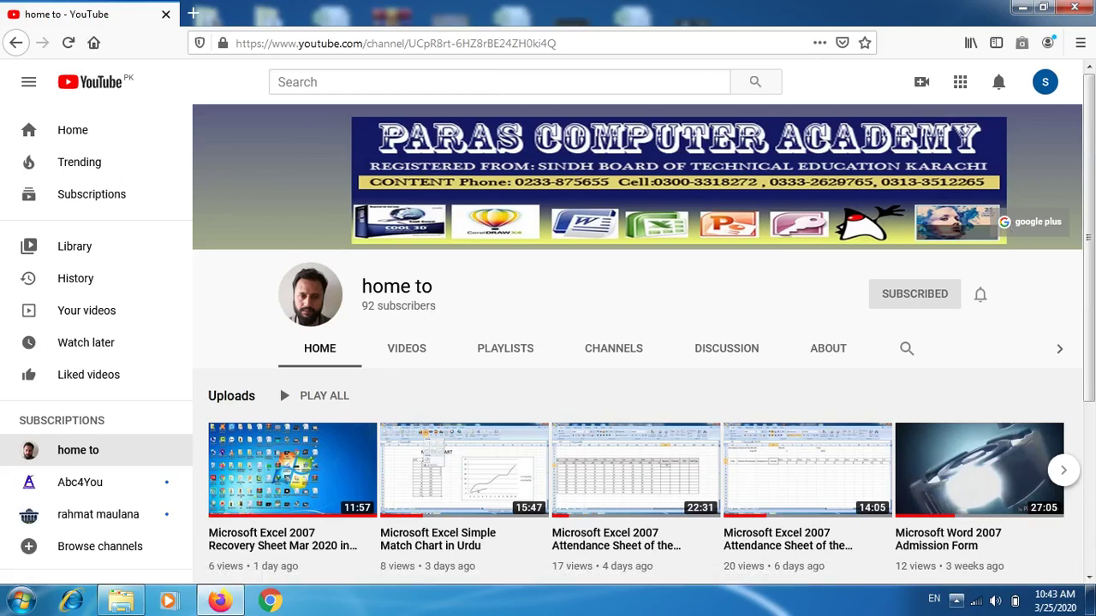
# - Minimise Firefox and launch Microsoft Office Excel 2007 from the Start menu with a blank Book1
pyautogui.click(955, 604)
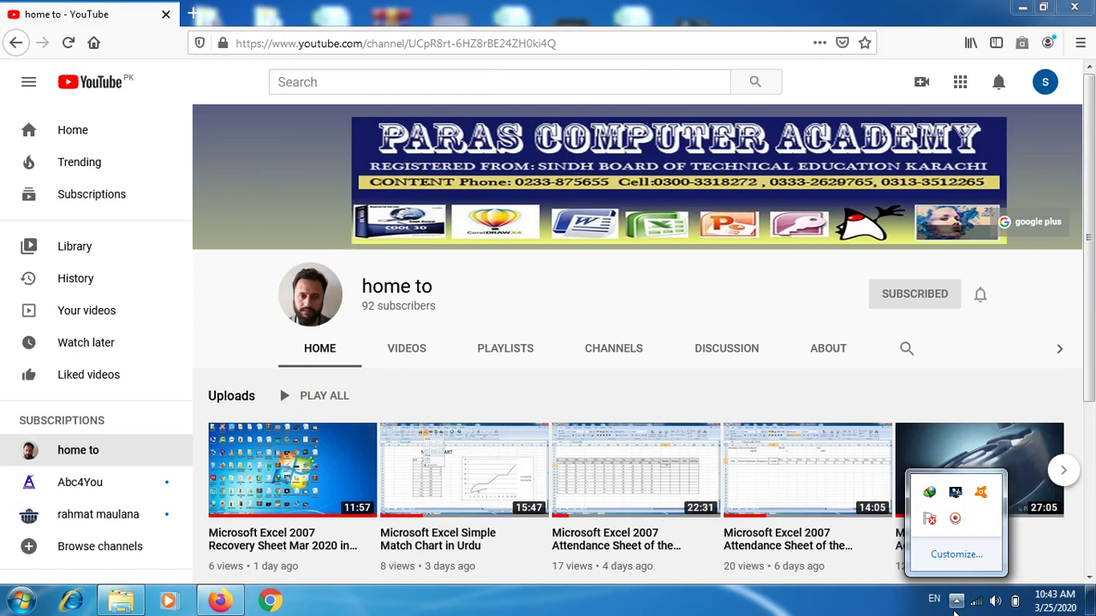
pyautogui.click(811, 311)
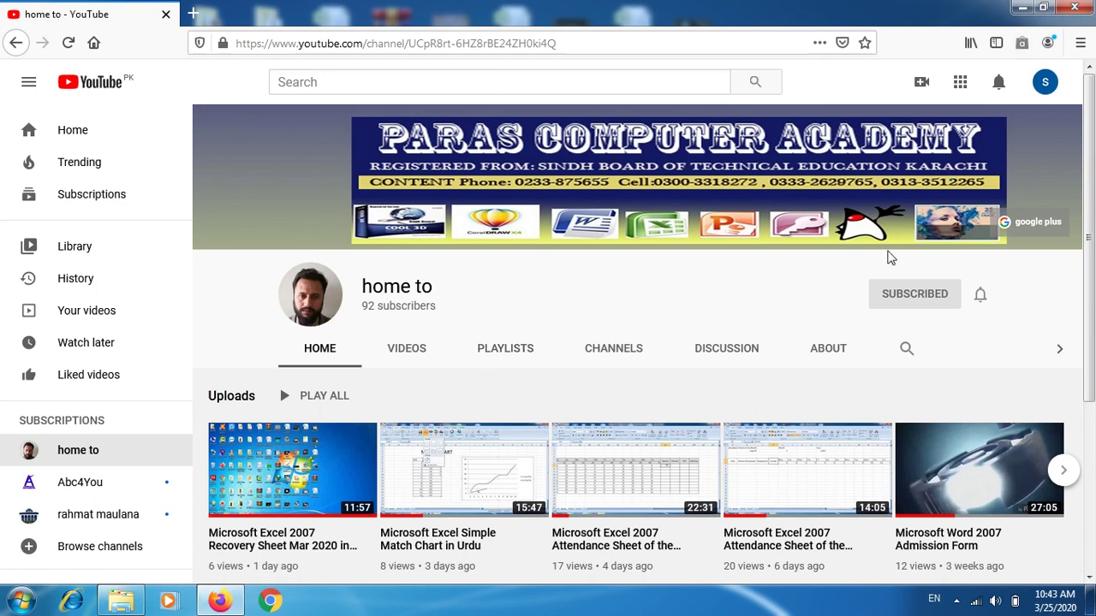
pyautogui.click(1022, 11)
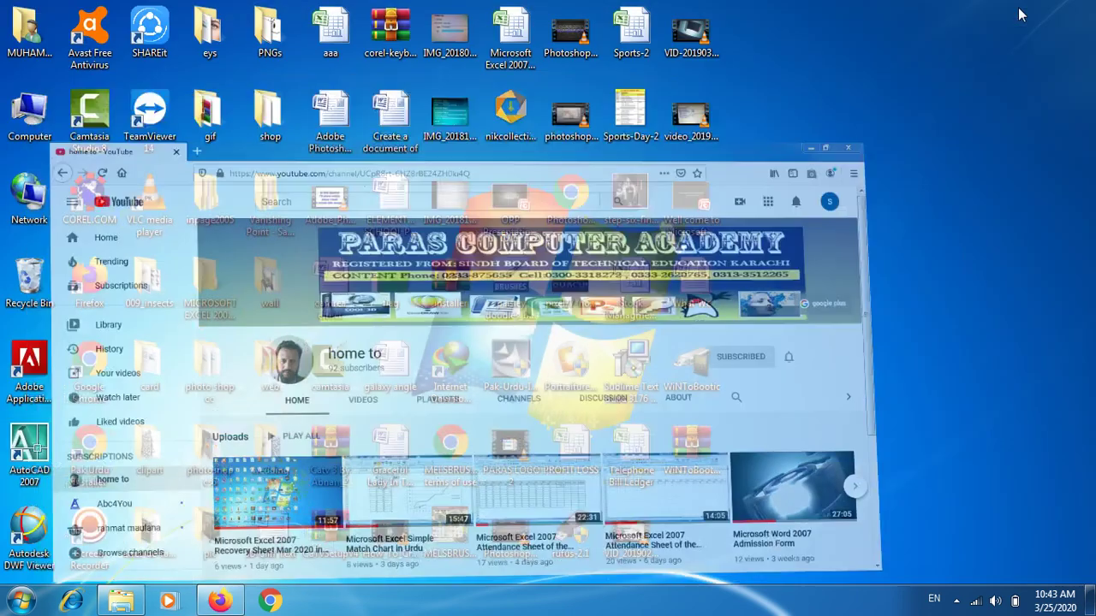
pyautogui.click(20, 603)
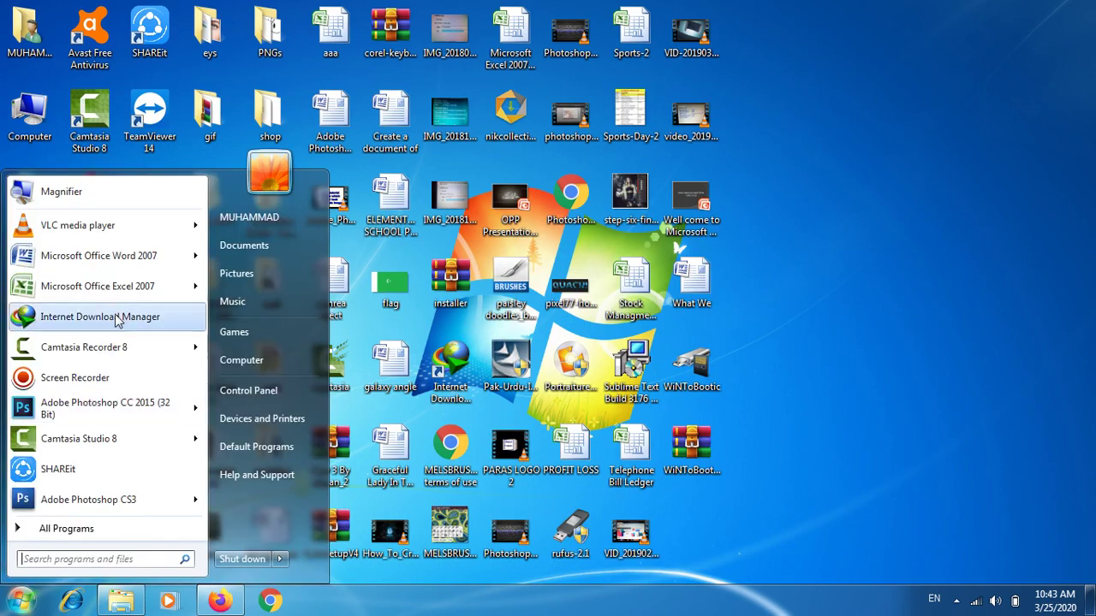
pyautogui.click(133, 291)
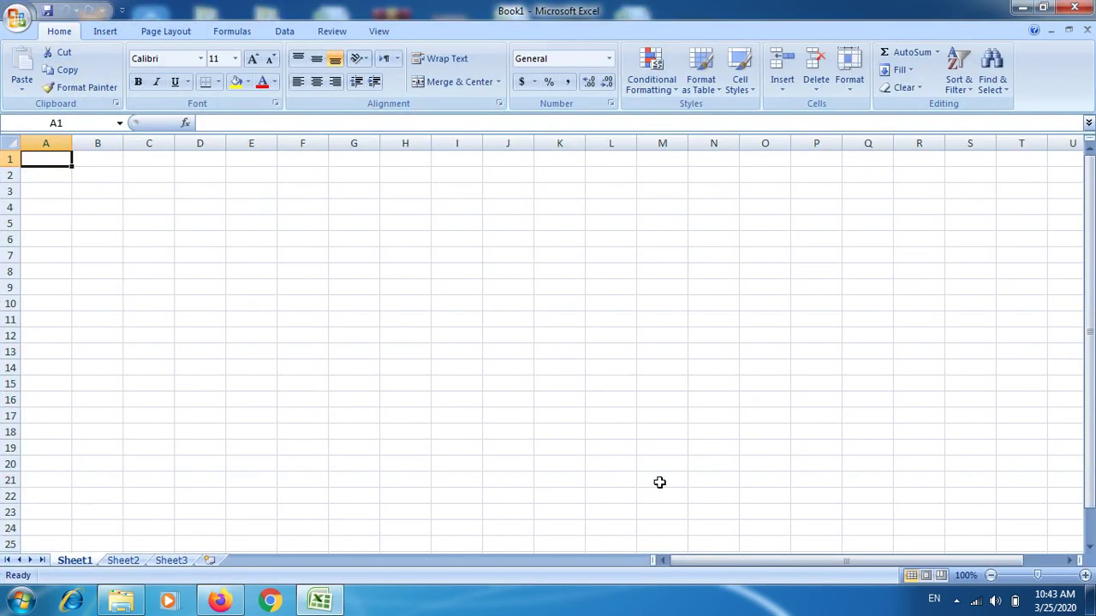
# - Zoom the sheet in and type the title 'Telephone Bill Leder' into cell F1
pyautogui.click(1085, 575)
pyautogui.click(1085, 575)
pyautogui.click(1085, 575)
pyautogui.click(1085, 576)
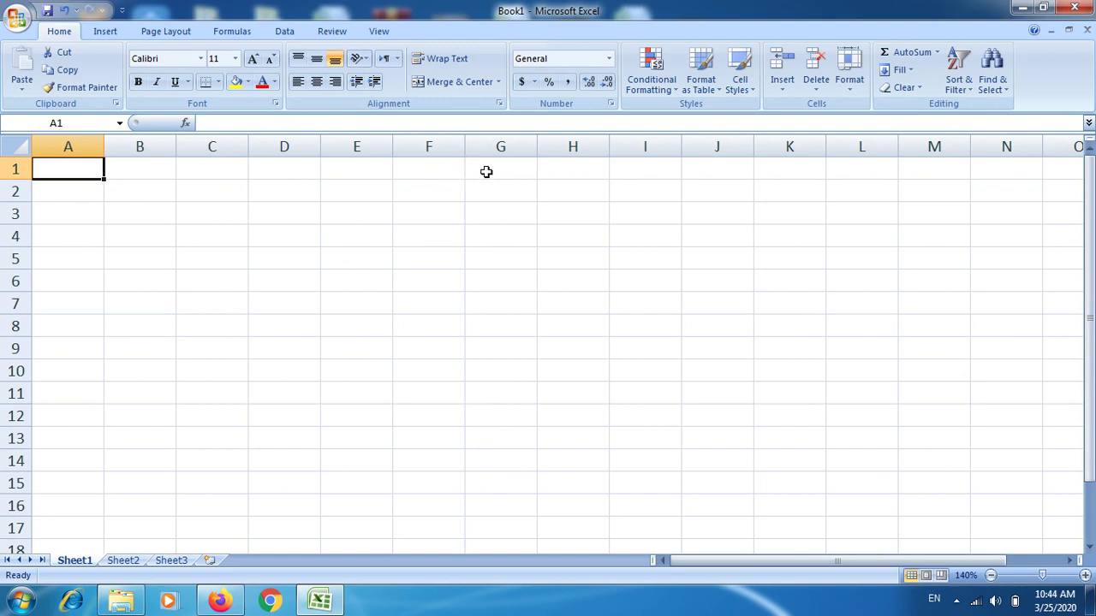
pyautogui.click(454, 168)
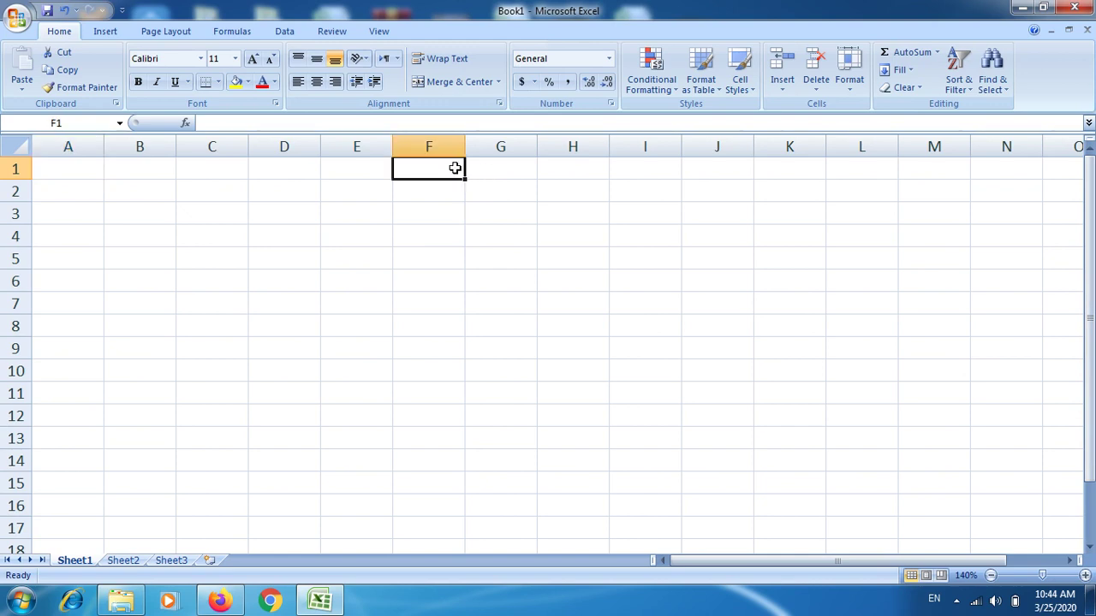
pyautogui.write('Phone')
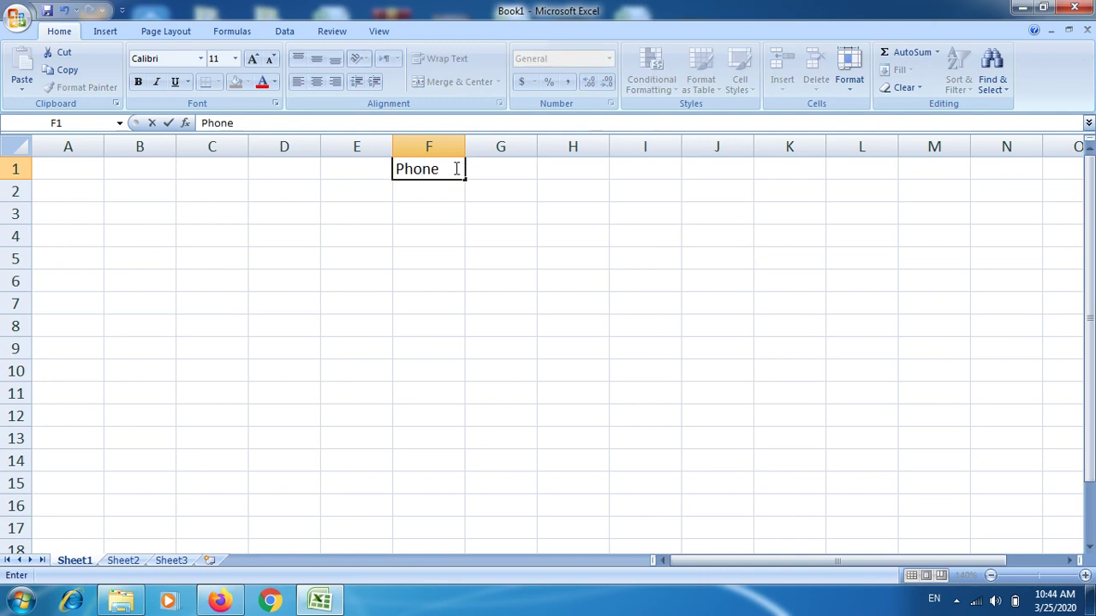
pyautogui.press('BackSpace')
pyautogui.press('BackSpace')
pyautogui.press('BackSpace')
pyautogui.press('BackSpace')
pyautogui.write('Tele')
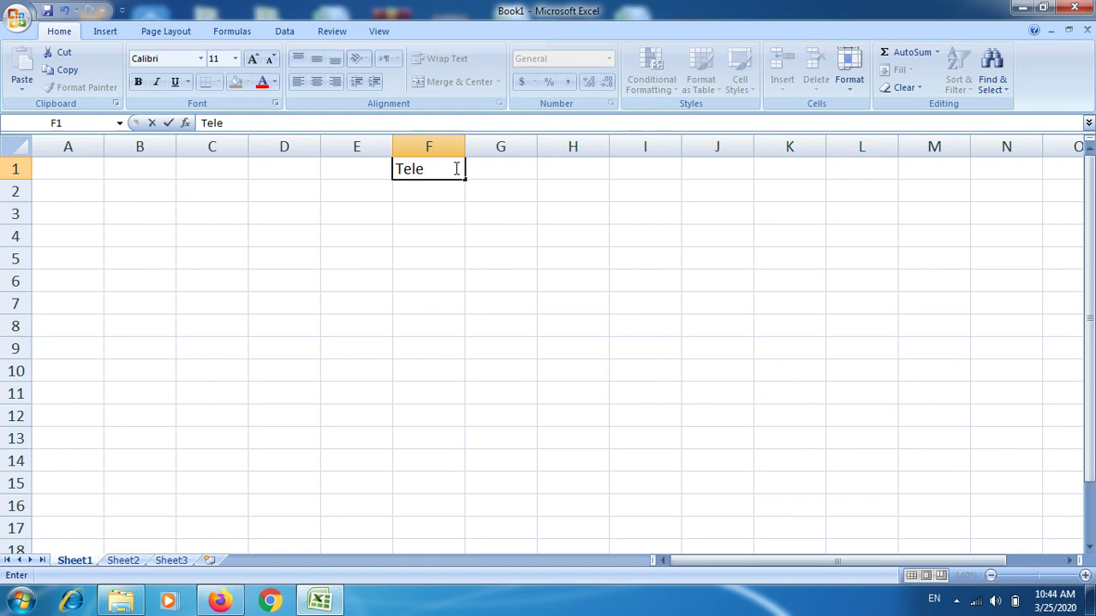
pyautogui.write('pho')
pyautogui.write('ne')
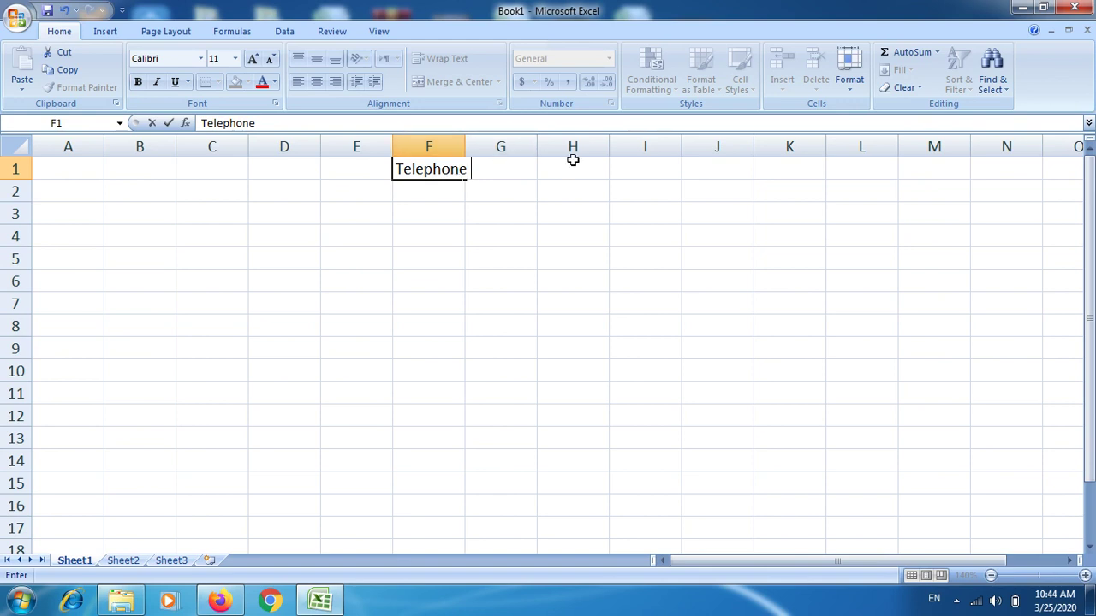
pyautogui.write(' Bill ')
pyautogui.write('Leder')
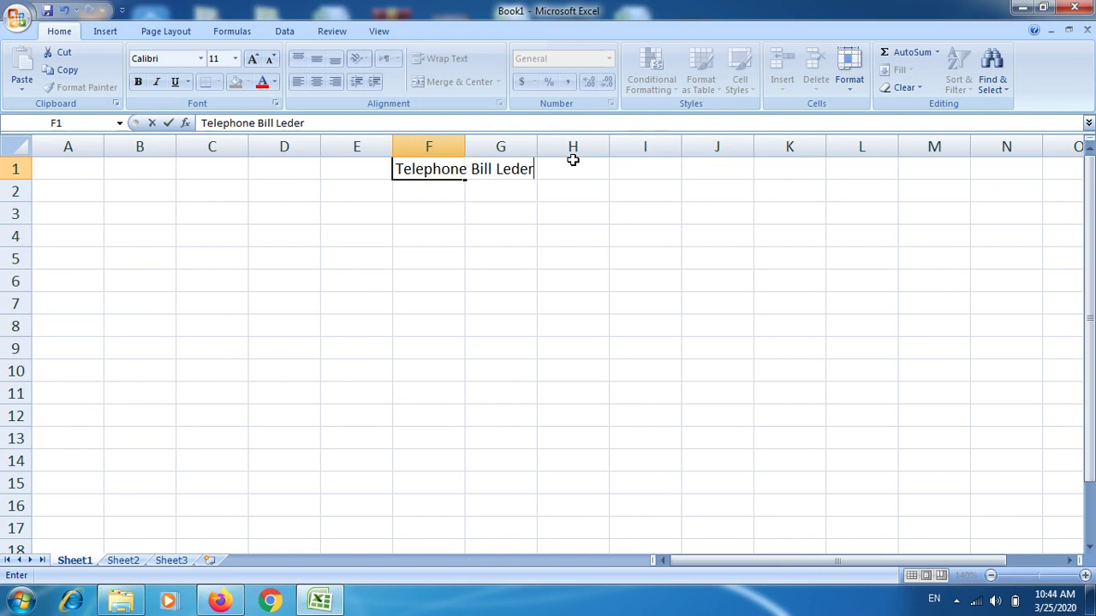
# - Correct the F1 title to 'Telephone Bill Ledger' and return to the title cell
pyautogui.press('Left')
pyautogui.press('Right')
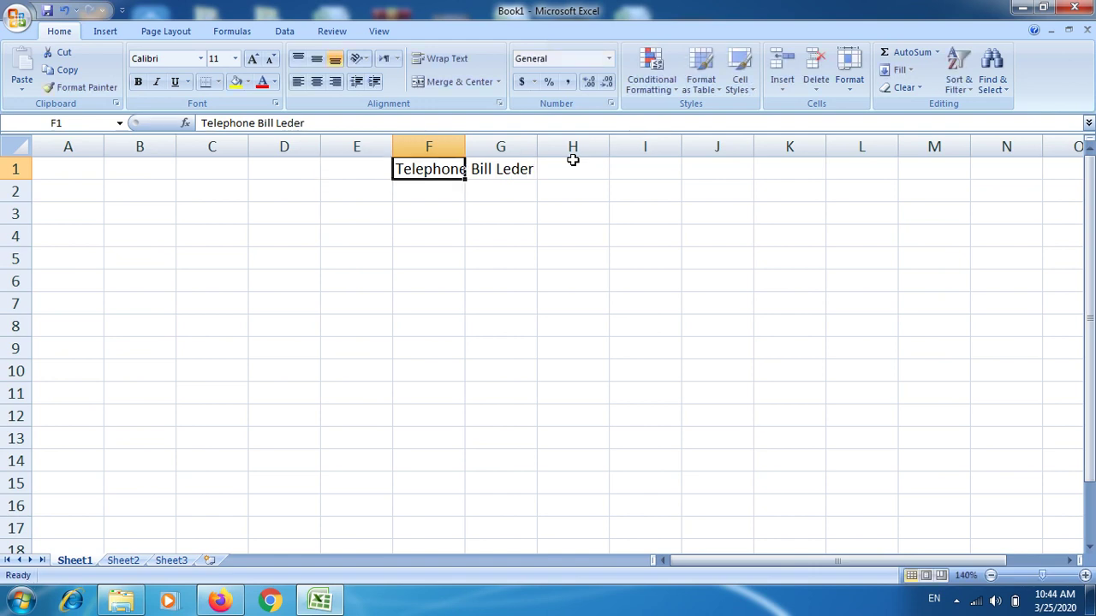
pyautogui.press('F2')
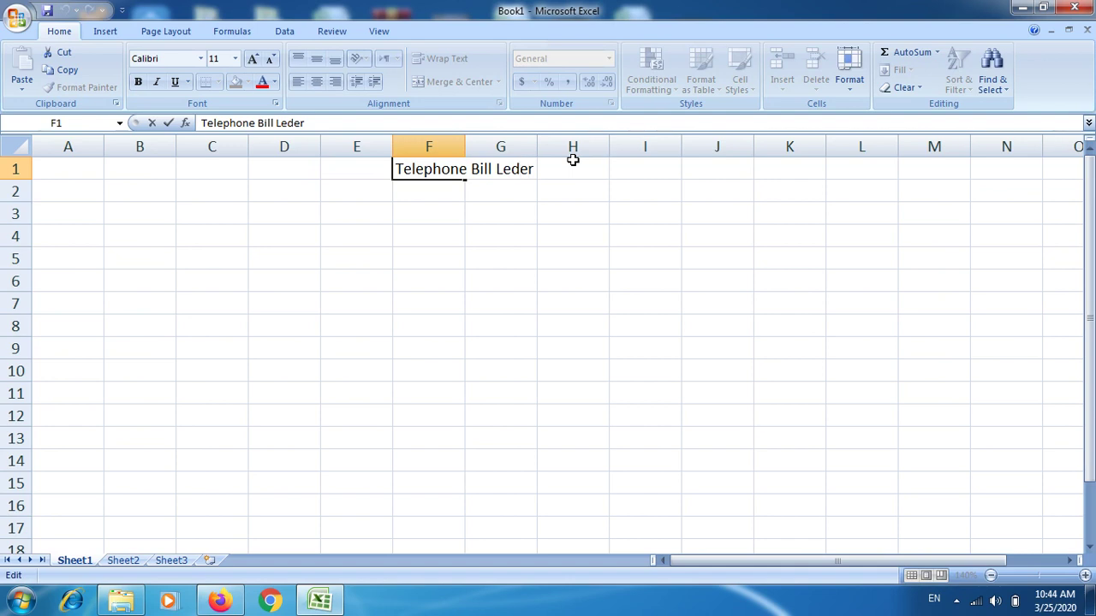
pyautogui.press('Left')
pyautogui.press('Left')
pyautogui.write('g')
pyautogui.press('Return')
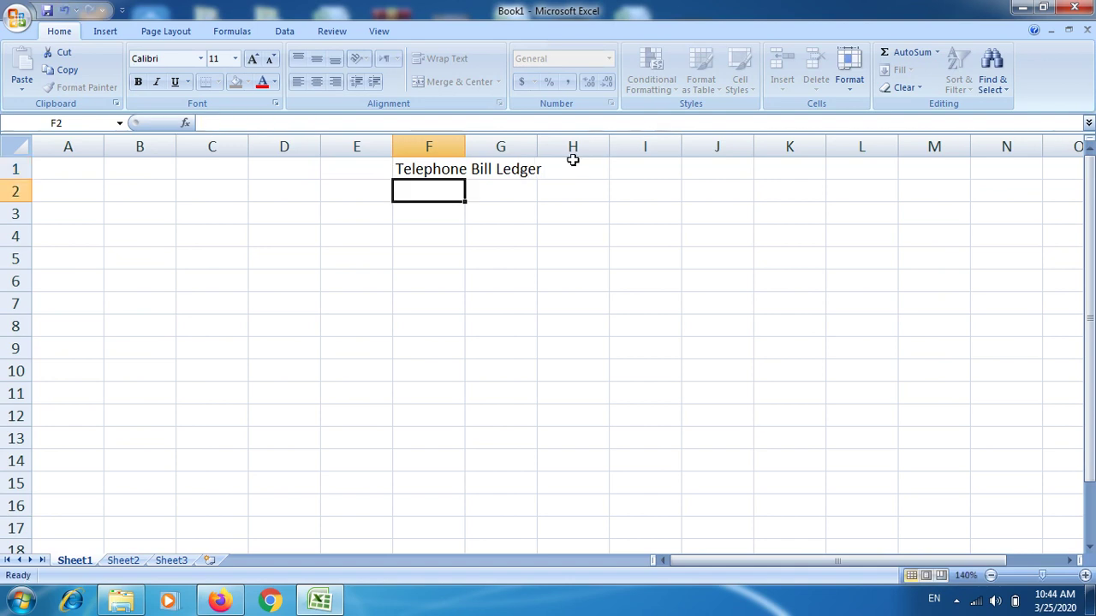
pyautogui.press('Return')
pyautogui.press('Left')
pyautogui.press('Left')
pyautogui.press('Left')
pyautogui.press('Left')
pyautogui.press('Left')
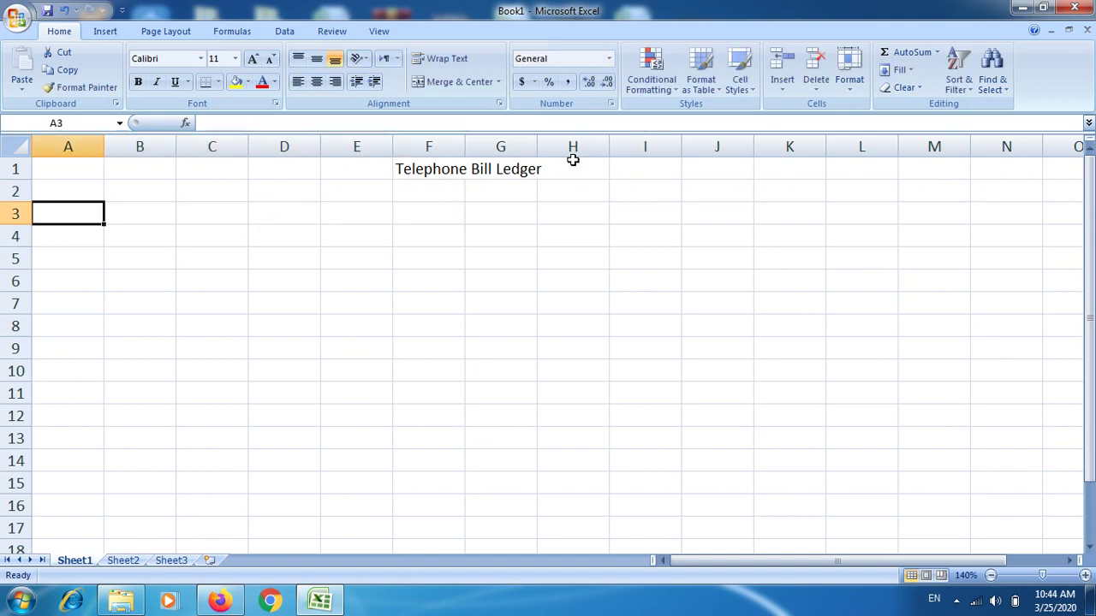
pyautogui.press('Down')
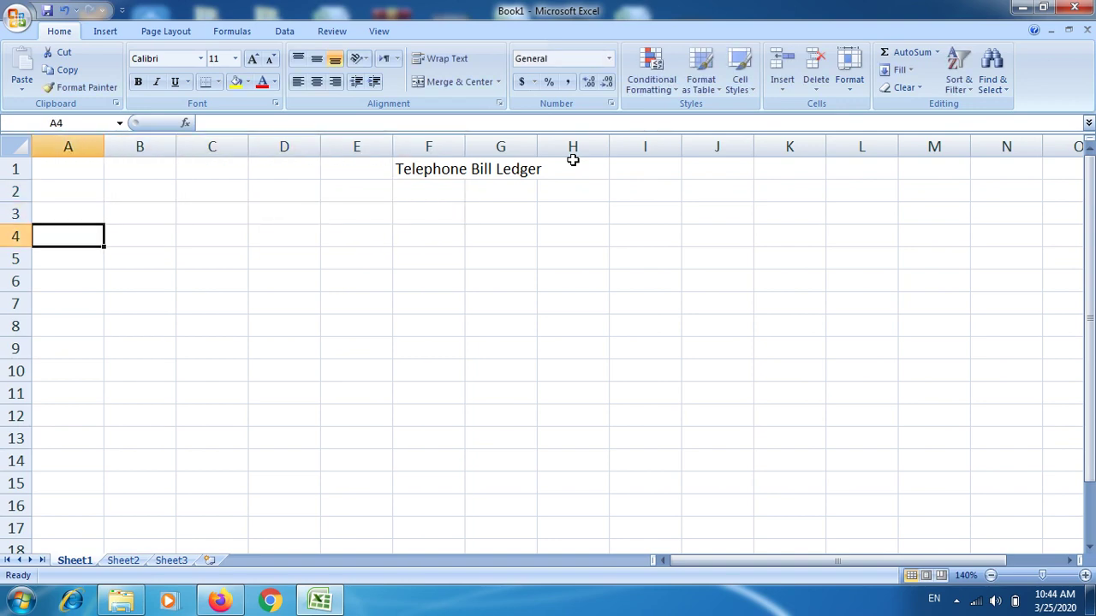
pyautogui.press('Up')
pyautogui.press('Up')
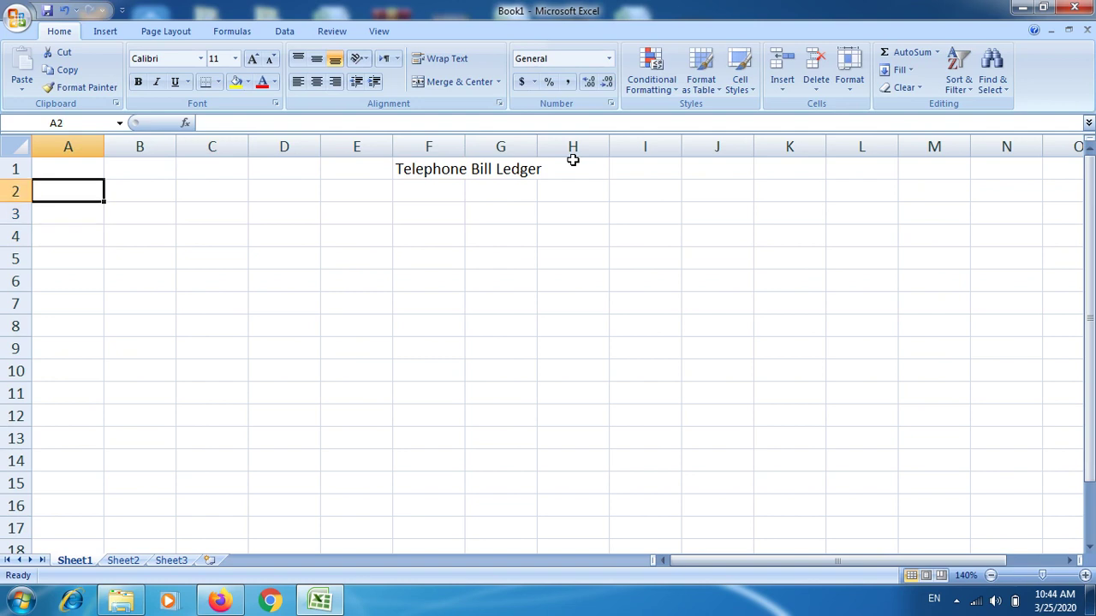
pyautogui.press('Right')
pyautogui.press('Right')
pyautogui.press('Right')
pyautogui.press('Right')
pyautogui.press('Up')
pyautogui.press('Right')
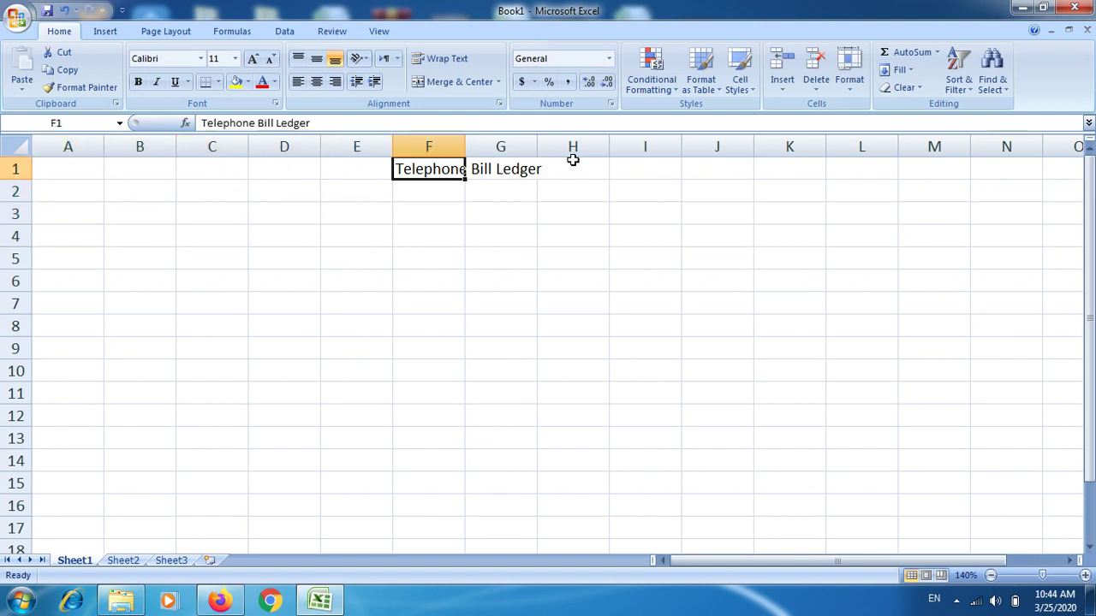
# - Adjust the title's font size, enlarging it to 22 then shrinking it to 16
pyautogui.click(254, 60)
pyautogui.click(254, 60)
pyautogui.click(254, 60)
pyautogui.click(254, 59)
pyautogui.click(254, 60)
pyautogui.click(254, 60)
pyautogui.click(255, 60)
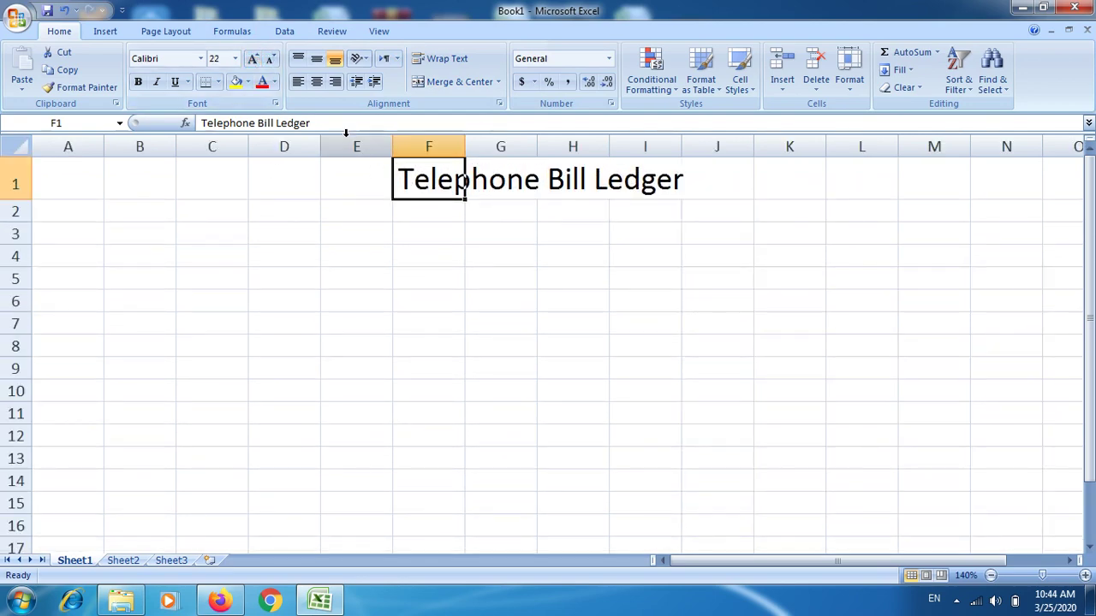
pyautogui.click(270, 60)
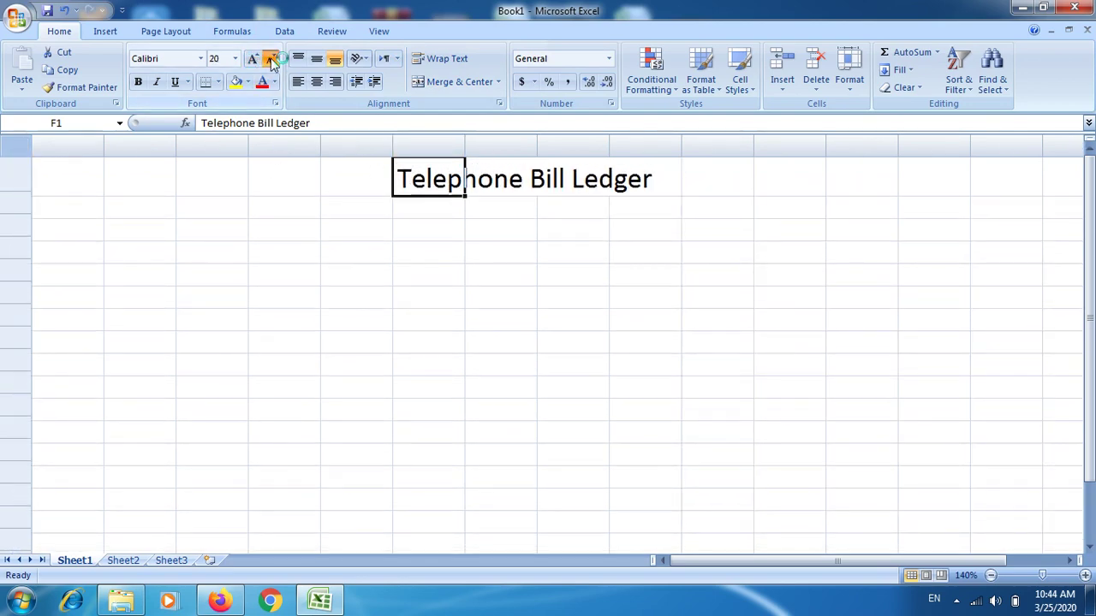
pyautogui.click(270, 60)
pyautogui.click(270, 60)
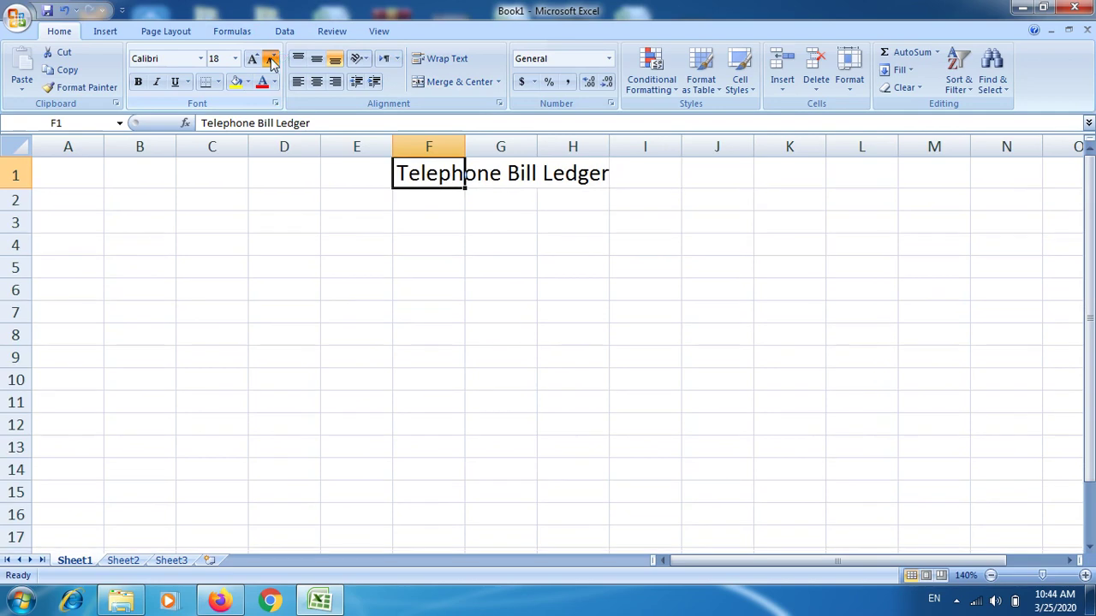
# - Merge and centre the title across E1:I2 and set its font size to 20
pyautogui.click(379, 172)
pyautogui.moveTo(380, 172)
pyautogui.mouseDown()
pyautogui.moveTo(620, 174)
pyautogui.moveTo(636, 190)
pyautogui.mouseUp()
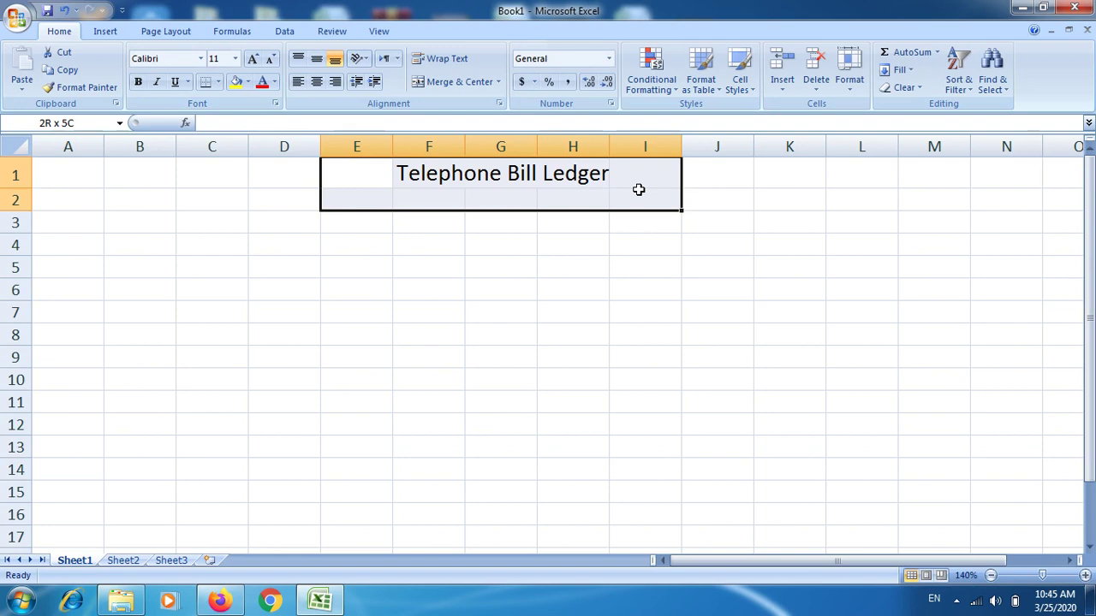
pyautogui.click(438, 86)
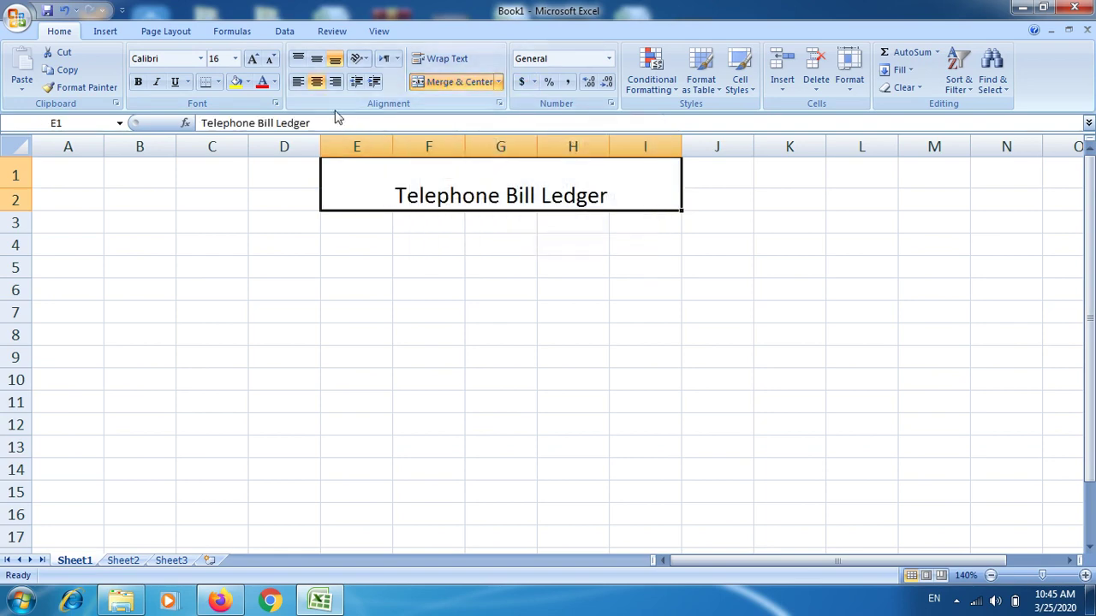
pyautogui.click(269, 60)
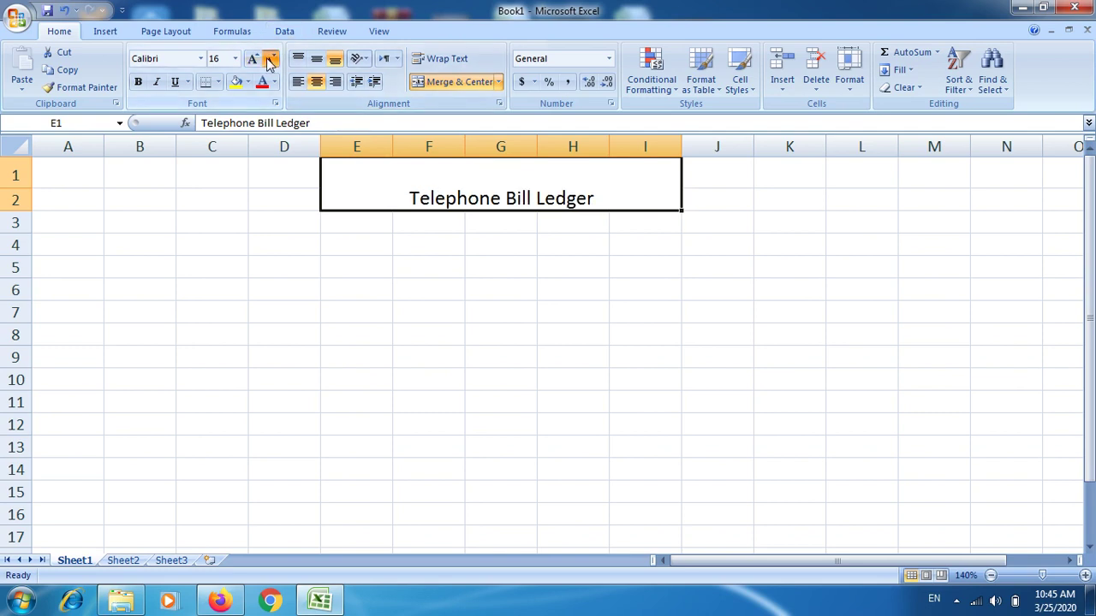
pyautogui.click(254, 60)
pyautogui.click(253, 60)
pyautogui.click(254, 60)
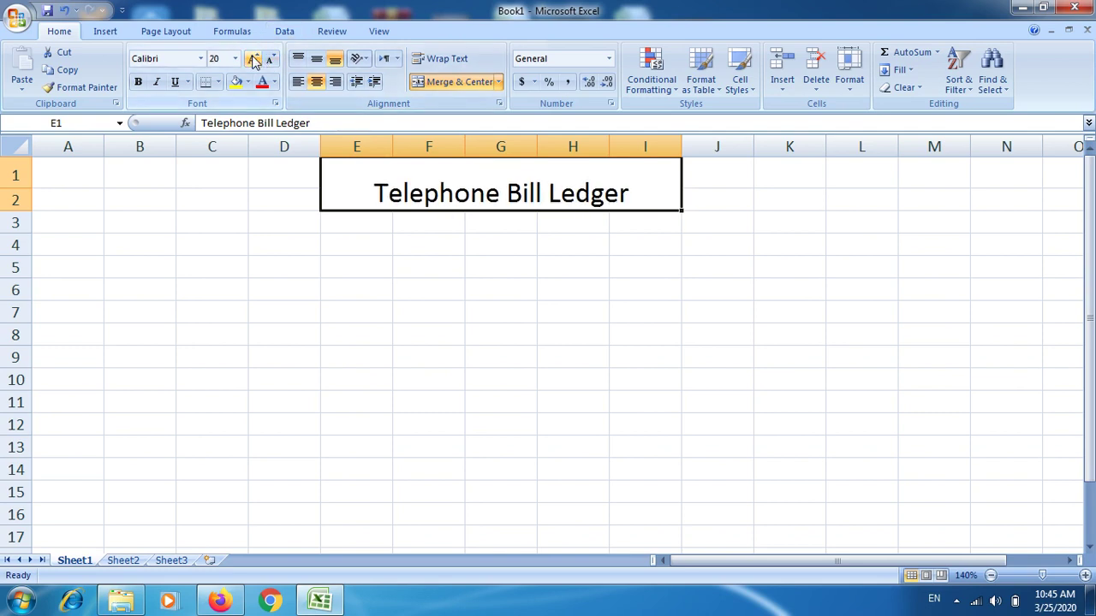
pyautogui.click(53, 242)
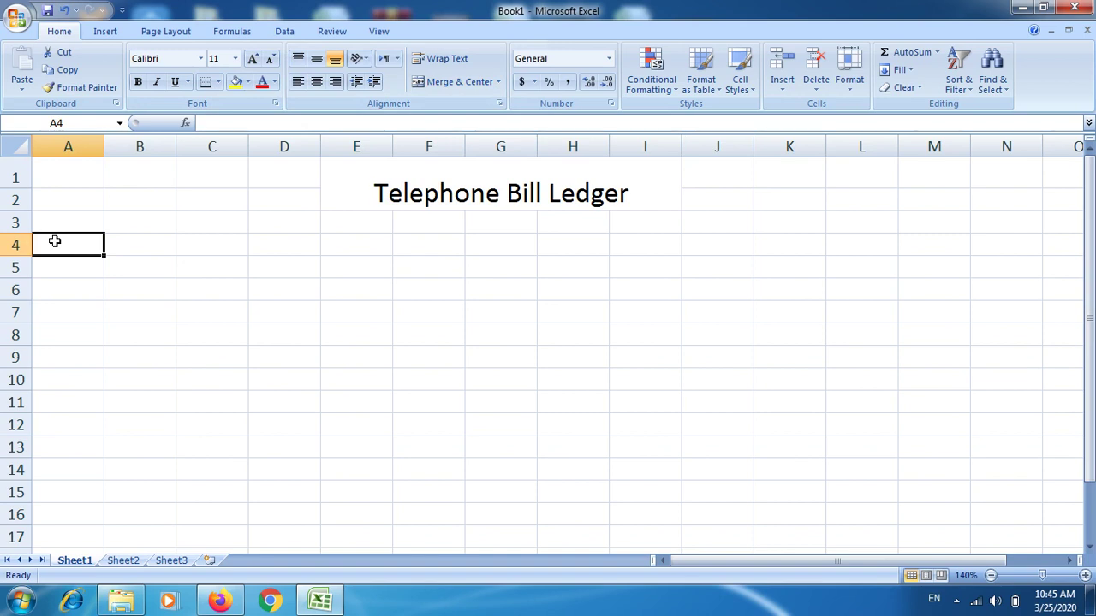
# - Enter 'Due Date' in A4 and 'Central Excise Duty', with capital D, in A5
pyautogui.write('Due ')
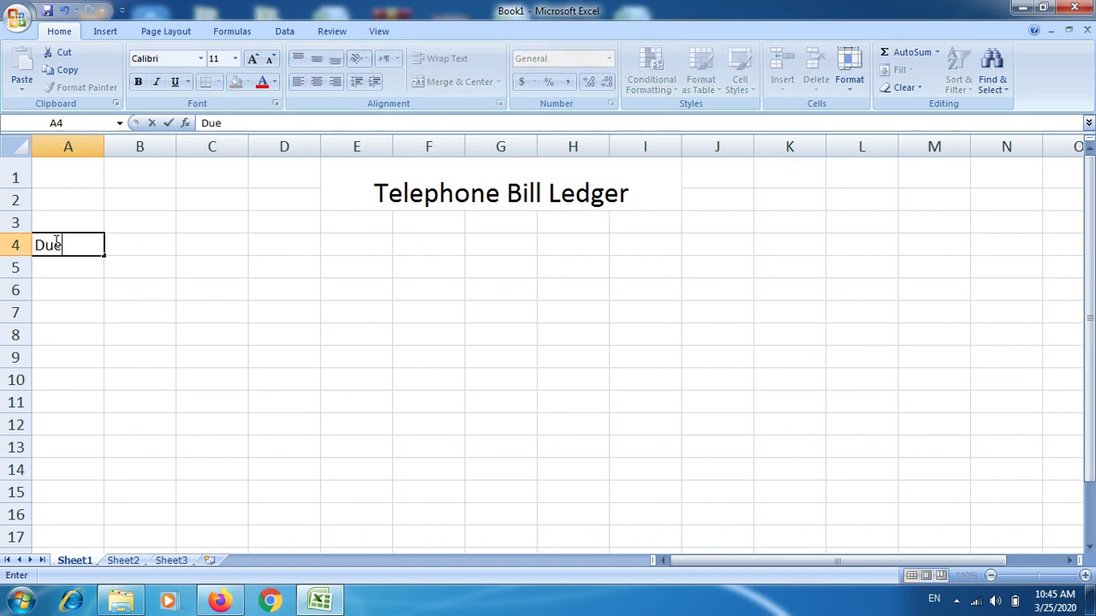
pyautogui.write('Dat')
pyautogui.write('e')
pyautogui.press('Return')
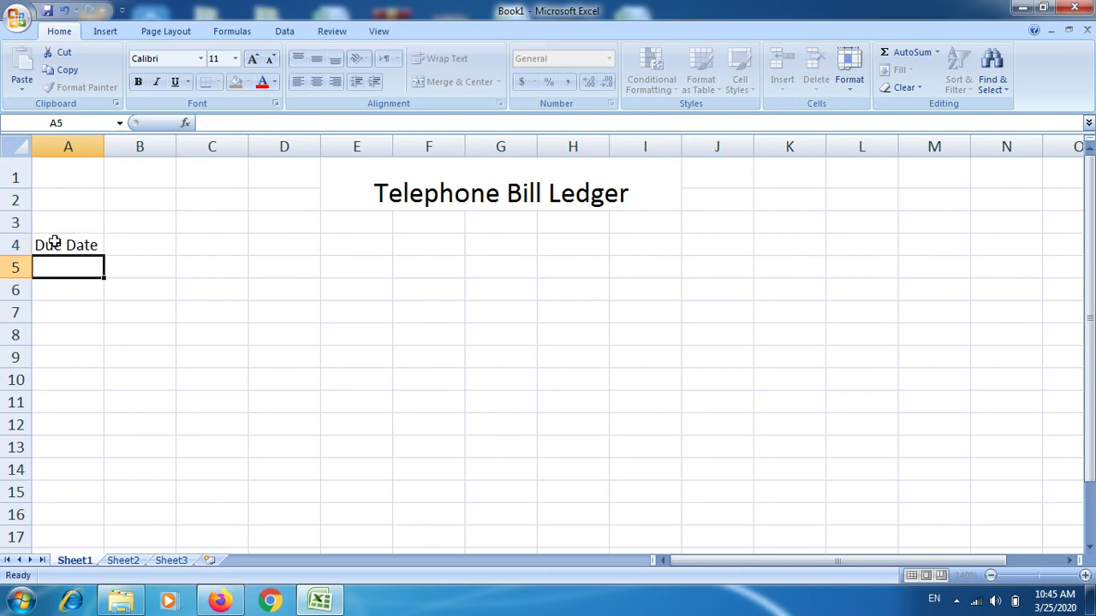
pyautogui.write('Ce')
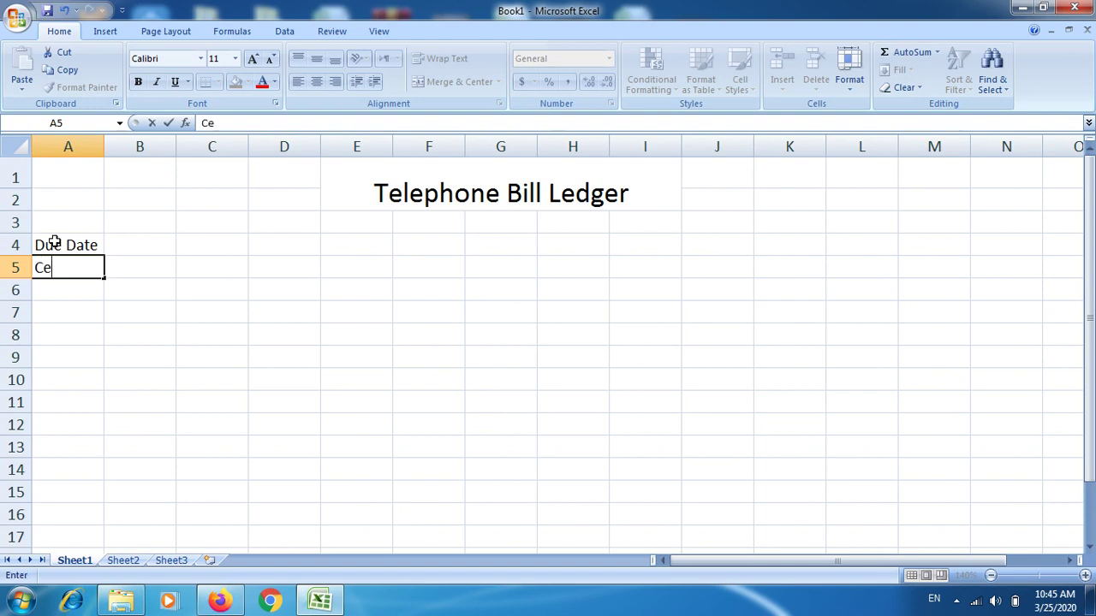
pyautogui.write('nt')
pyautogui.write('r')
pyautogui.write('al')
pyautogui.write(' Ex')
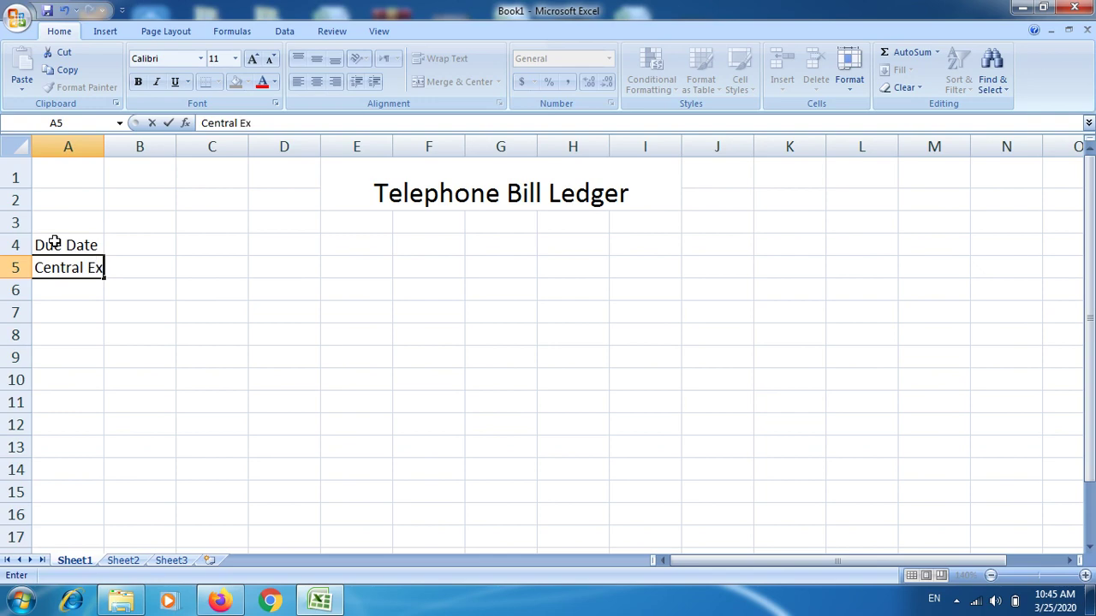
pyautogui.write('ci')
pyautogui.write('se du')
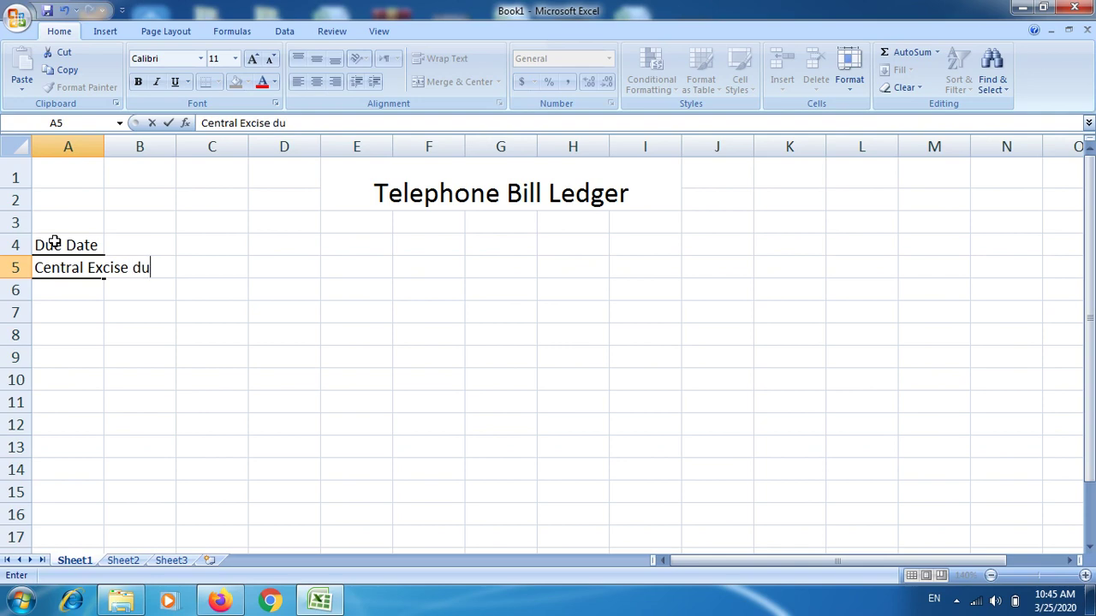
pyautogui.write('ty')
pyautogui.press('F2')
pyautogui.press('Left')
pyautogui.press('Left')
pyautogui.press('Left')
pyautogui.write('D')
pyautogui.press('Left')
pyautogui.press('BackSpace')
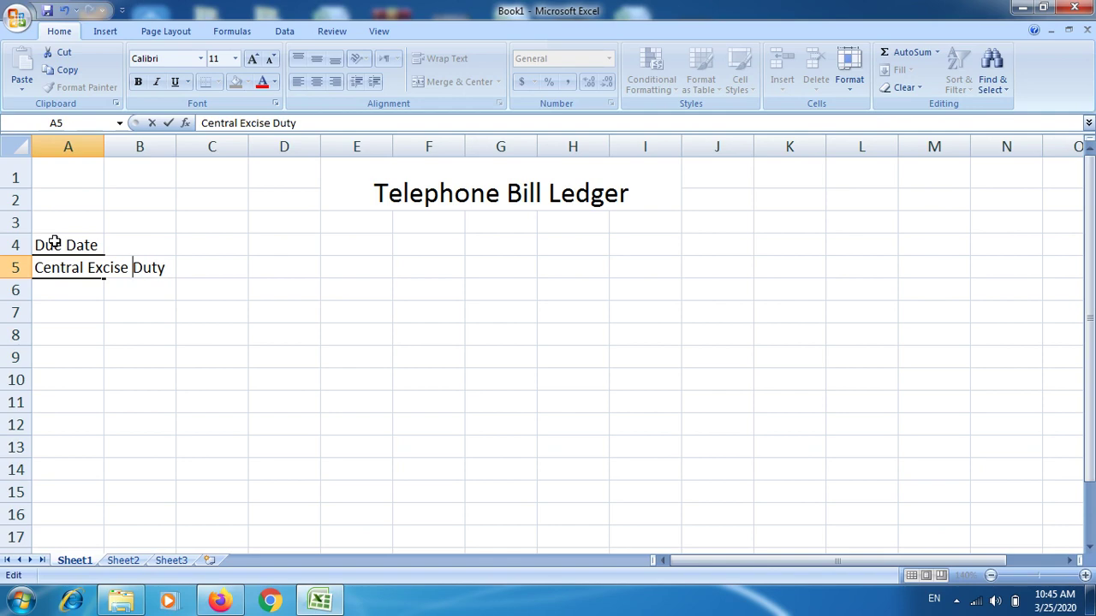
pyautogui.press('Return')
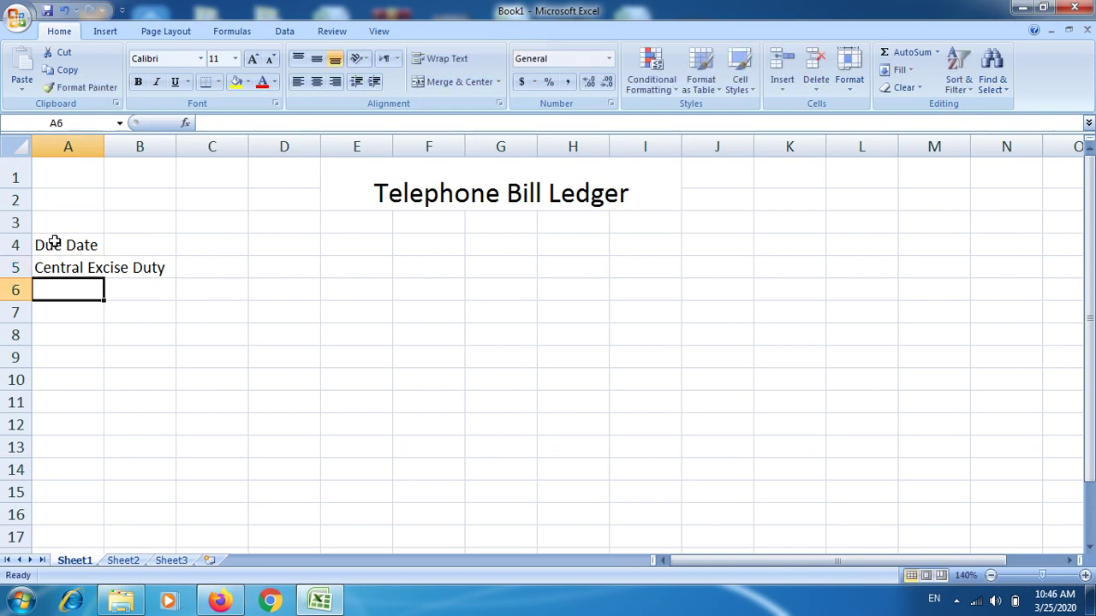
# - Enter the label 'Line Rate Charges' in cell A6, correcting the typos
pyautogui.write('L')
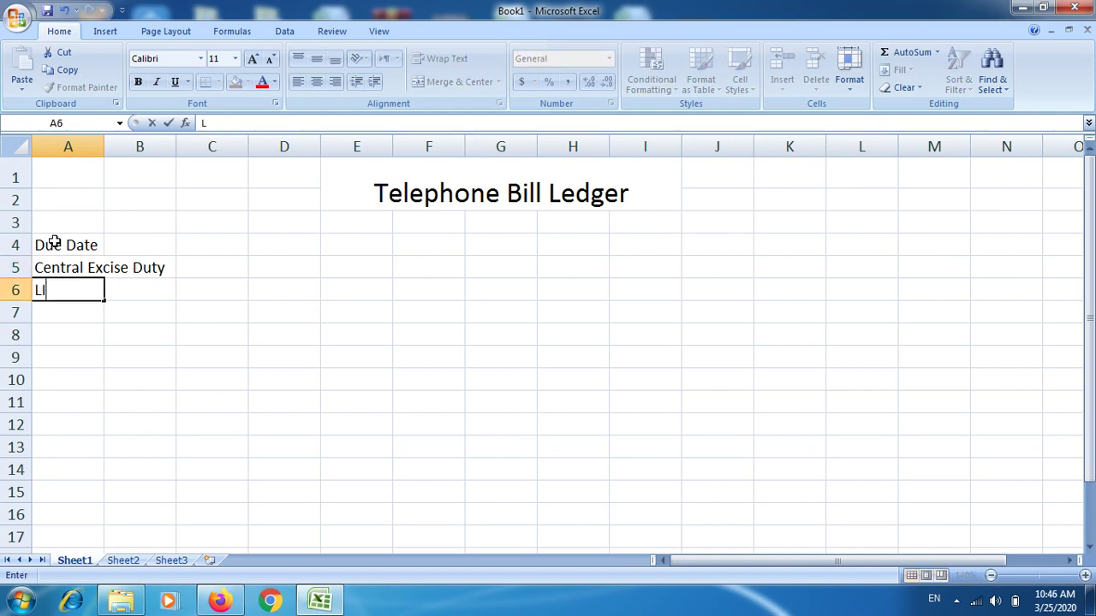
pyautogui.write('Ine')
pyautogui.press('BackSpace')
pyautogui.press('BackSpace')
pyautogui.press('BackSpace')
pyautogui.press('BackSpace')
pyautogui.write('Lin')
pyautogui.write('e')
pyautogui.write(' Ra')
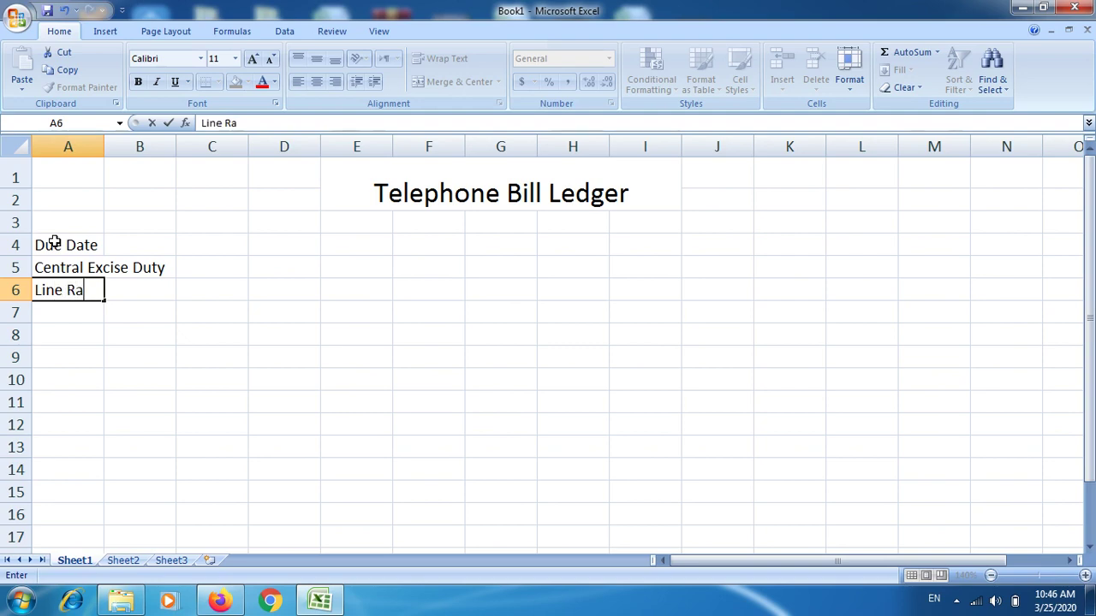
pyautogui.write('te ')
pyautogui.write('Chan')
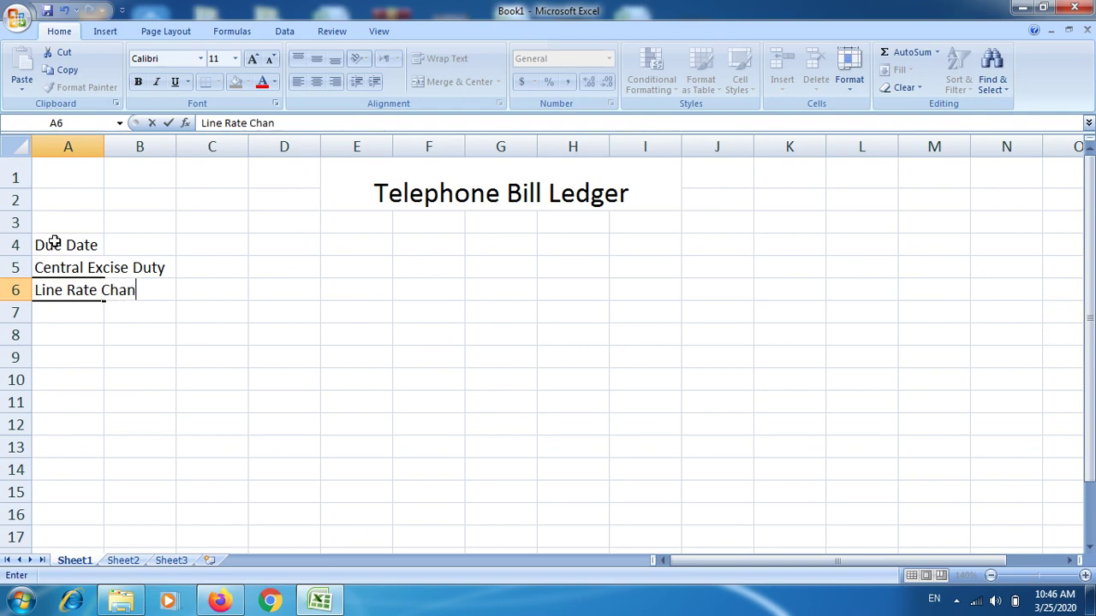
pyautogui.write('g')
pyautogui.press('BackSpace')
pyautogui.press('BackSpace')
pyautogui.write('r')
pyautogui.write('g')
pyautogui.write('es')
pyautogui.hotkey('ctrl', 'Return')
# - Cancel the accidental edit in A4, then enter 'Local Call Rate' in cell A8
pyautogui.click(53, 243)
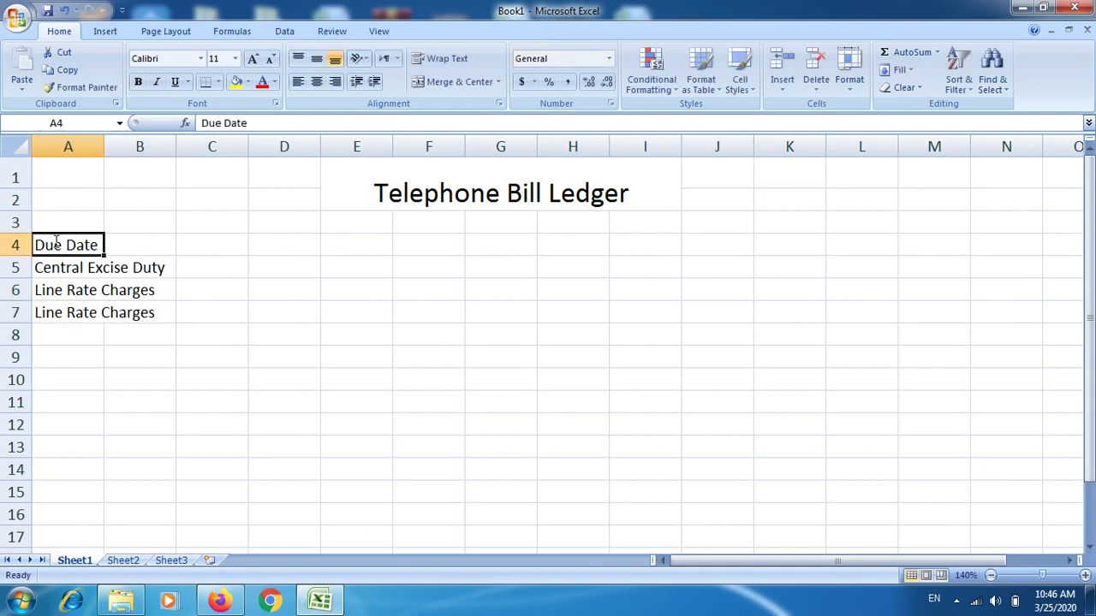
pyautogui.write('cal')
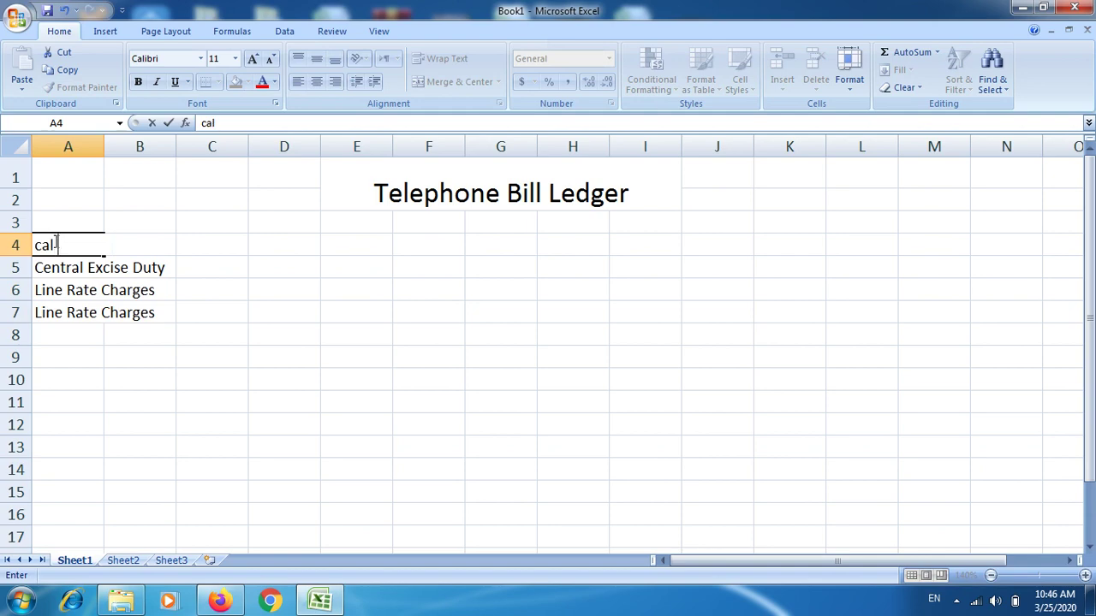
pyautogui.press('Escape')
pyautogui.press('Down')
pyautogui.press('Down')
pyautogui.press('Down')
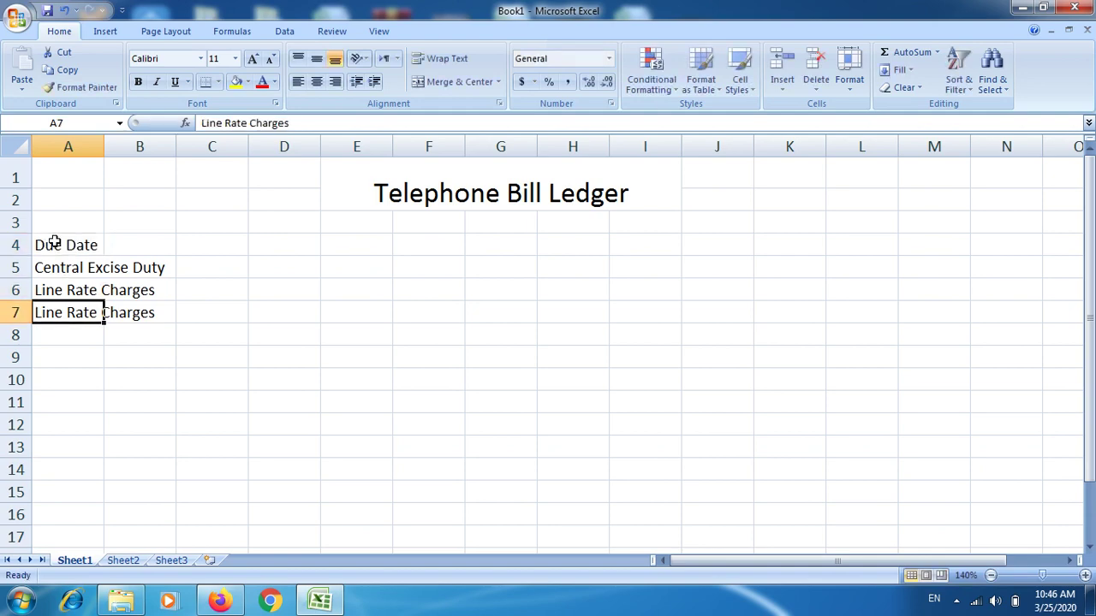
pyautogui.press('Down')
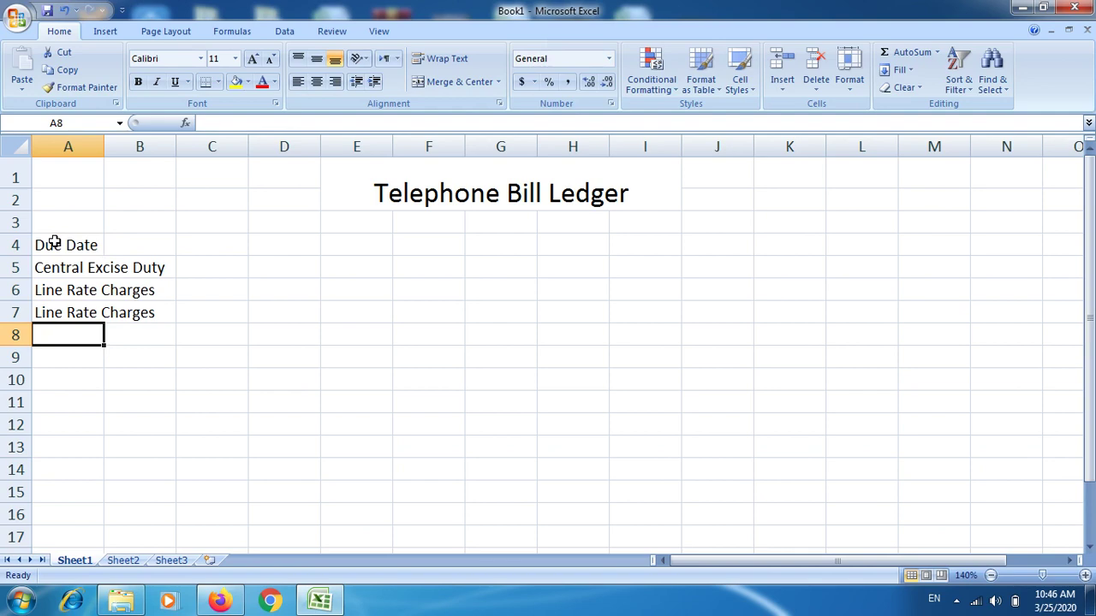
pyautogui.write('Loc')
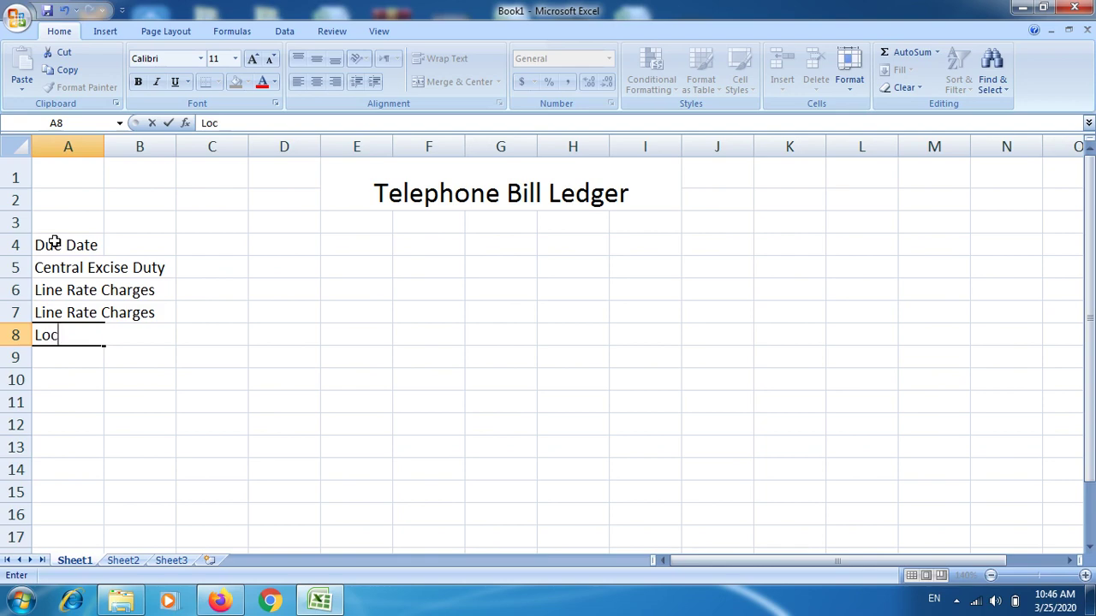
pyautogui.write('al')
pyautogui.write('Ca')
pyautogui.write('ll')
pyautogui.write(' R')
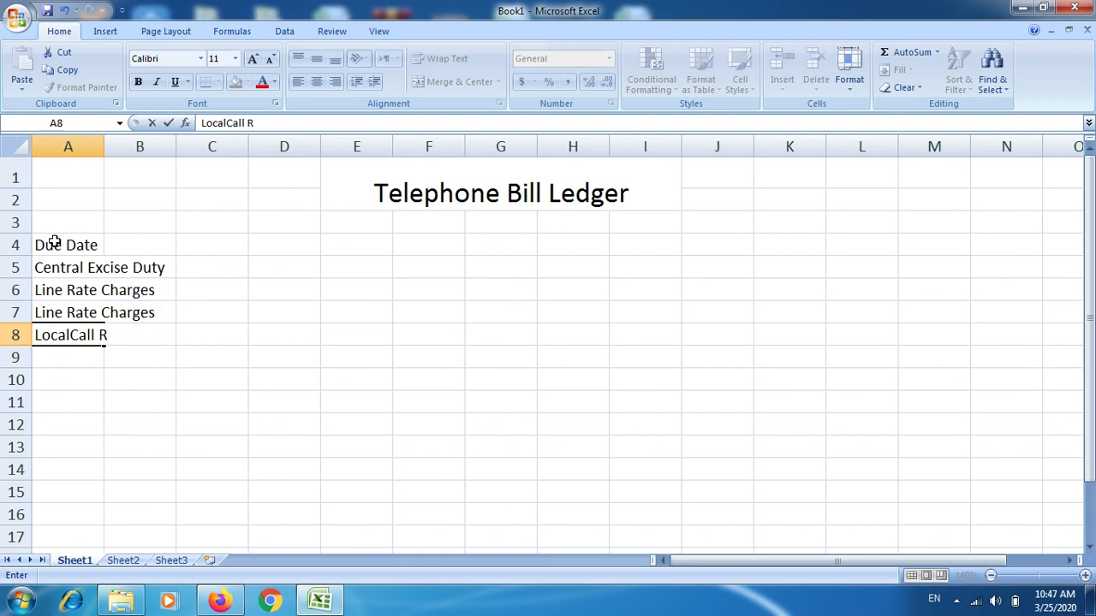
pyautogui.write('ate')
pyautogui.press('F2')
pyautogui.press('Left')
pyautogui.press('Left')
pyautogui.press('Left')
pyautogui.press('Left')
pyautogui.press('Left')
pyautogui.press('Left')
pyautogui.press('Left')
pyautogui.press('Left')
pyautogui.press('Left')
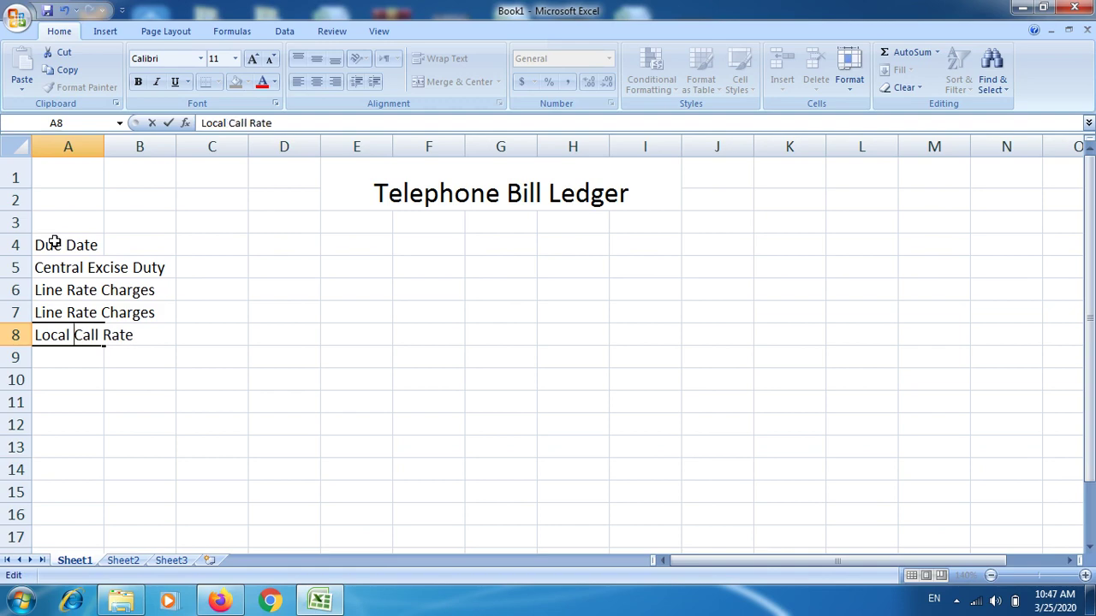
pyautogui.press('Return')
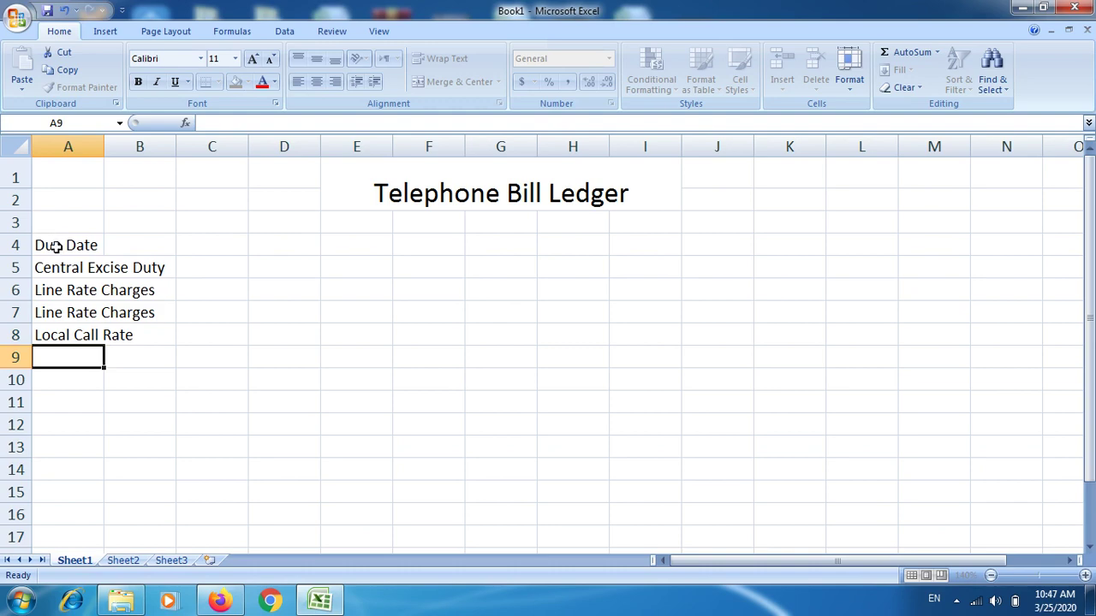
# - Narrow column A to width 4.71 (about 38 px) and widen column B to about 100 px
pyautogui.doubleClick(55, 247)
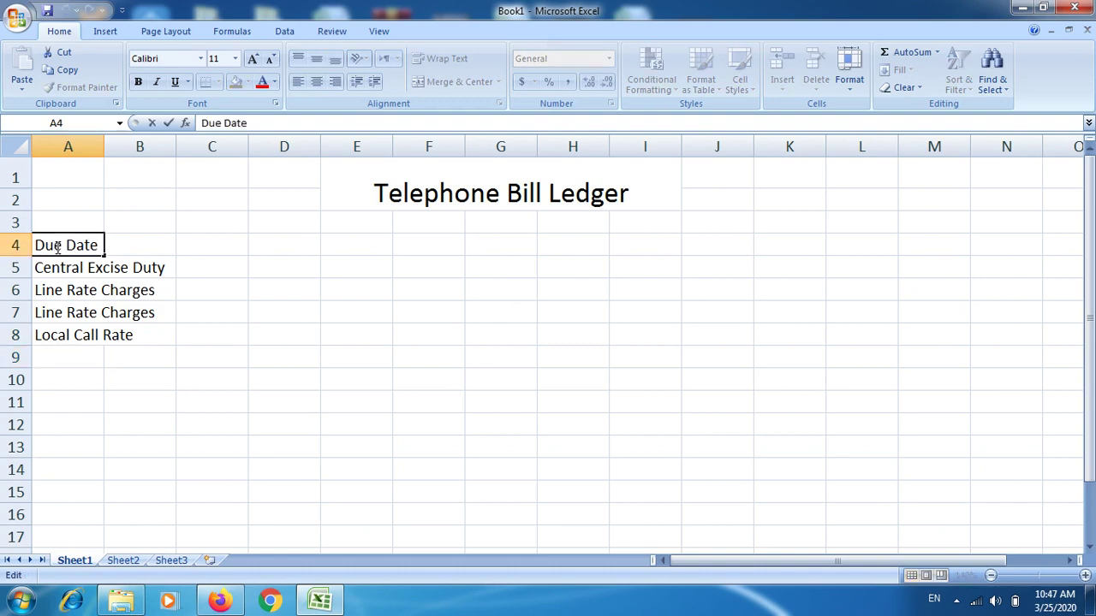
pyautogui.click(101, 147)
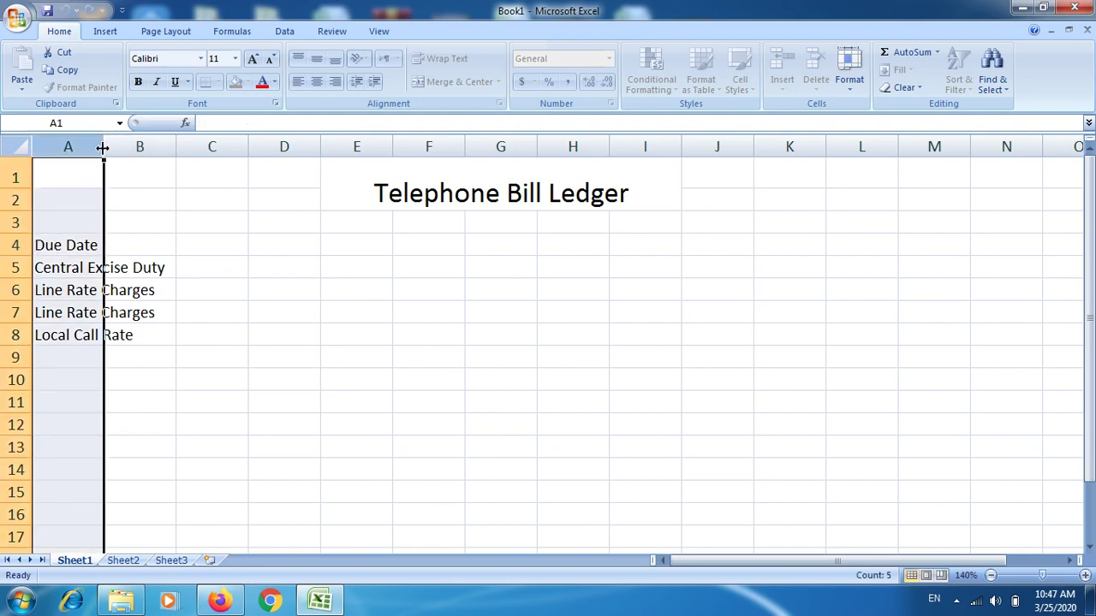
pyautogui.moveTo(102, 148); pyautogui.dragTo(74, 148)
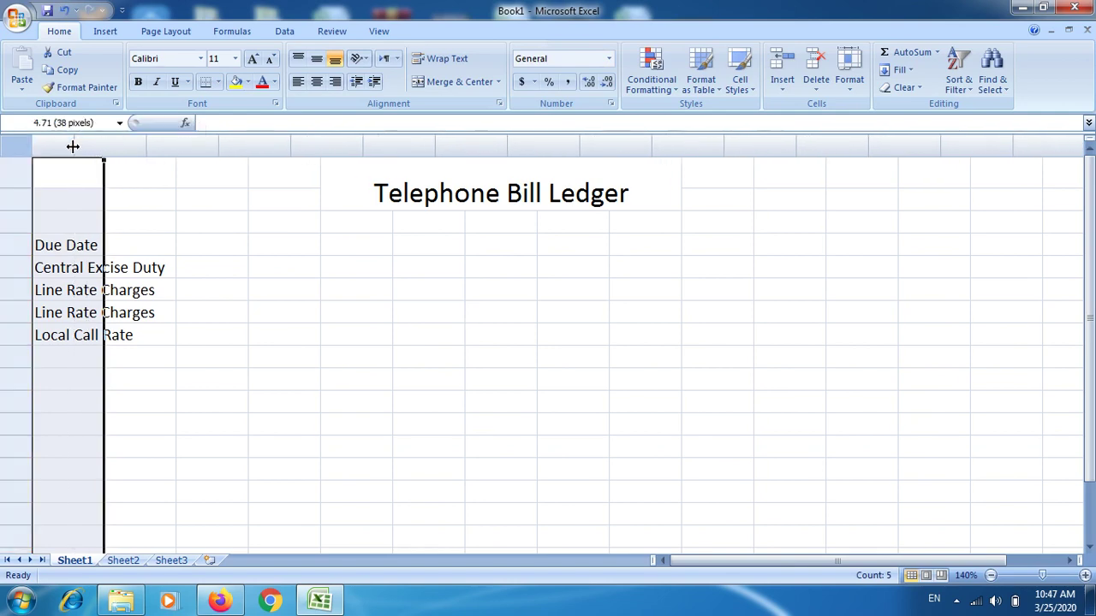
pyautogui.click(53, 376)
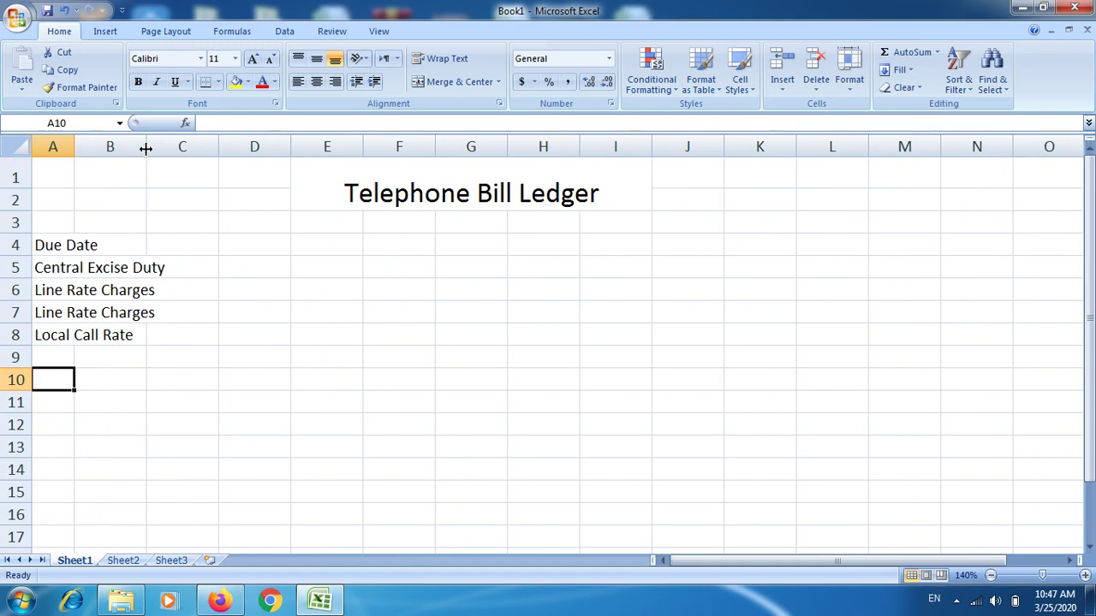
pyautogui.moveTo(148, 150); pyautogui.dragTo(186, 161)
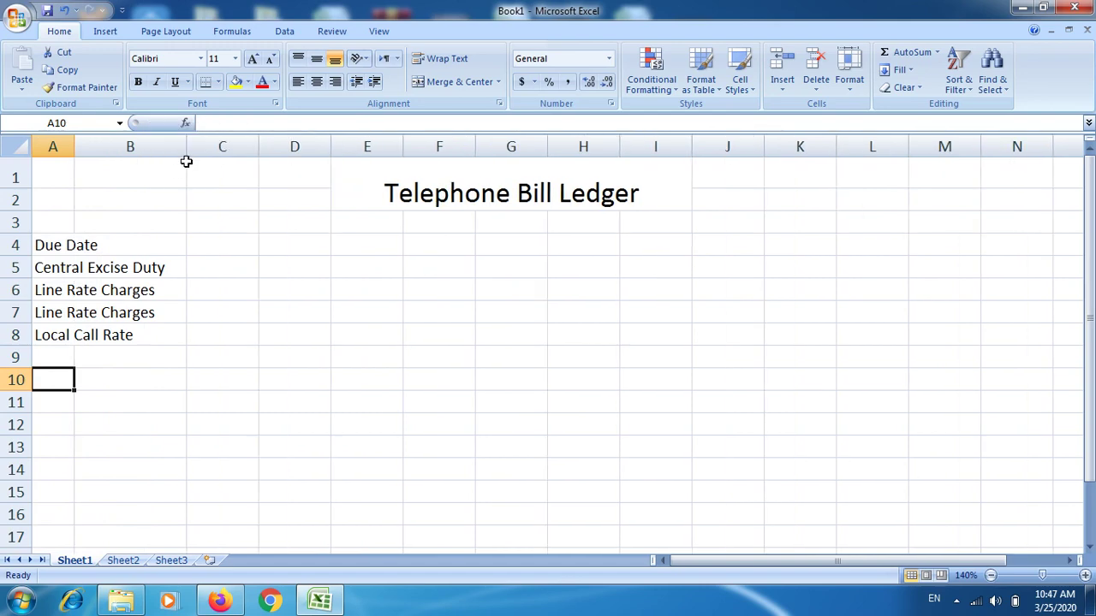
# - Enter the headers 'S.No' in A10 and 'Name' in B10
pyautogui.write('S')
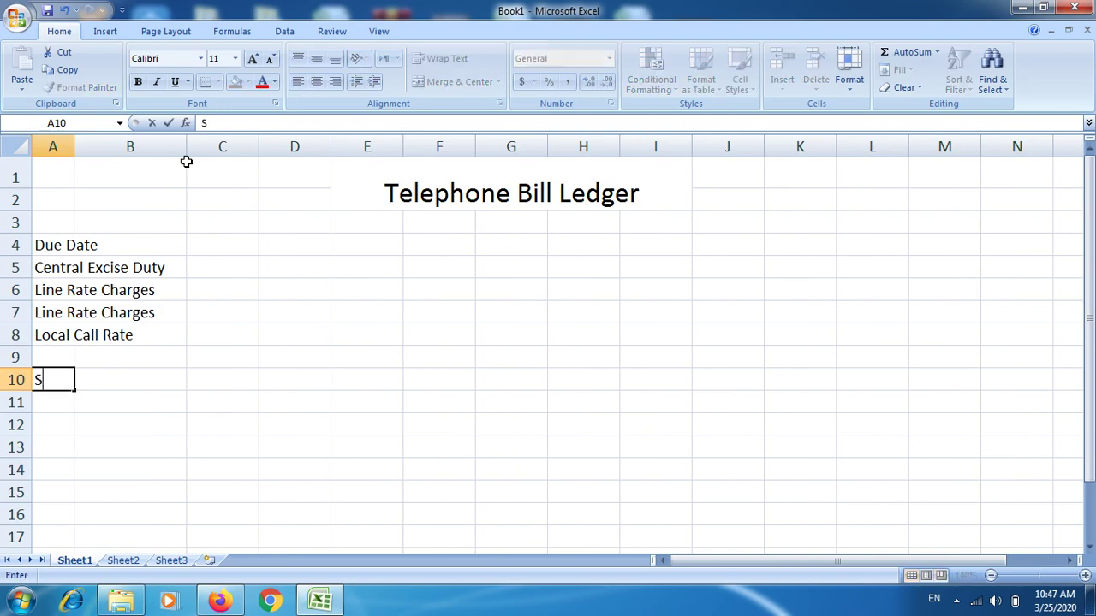
pyautogui.write('.no')
pyautogui.press('BackSpace')
pyautogui.press('BackSpace')
pyautogui.write('N')
pyautogui.write('o')
pyautogui.press('Tab')
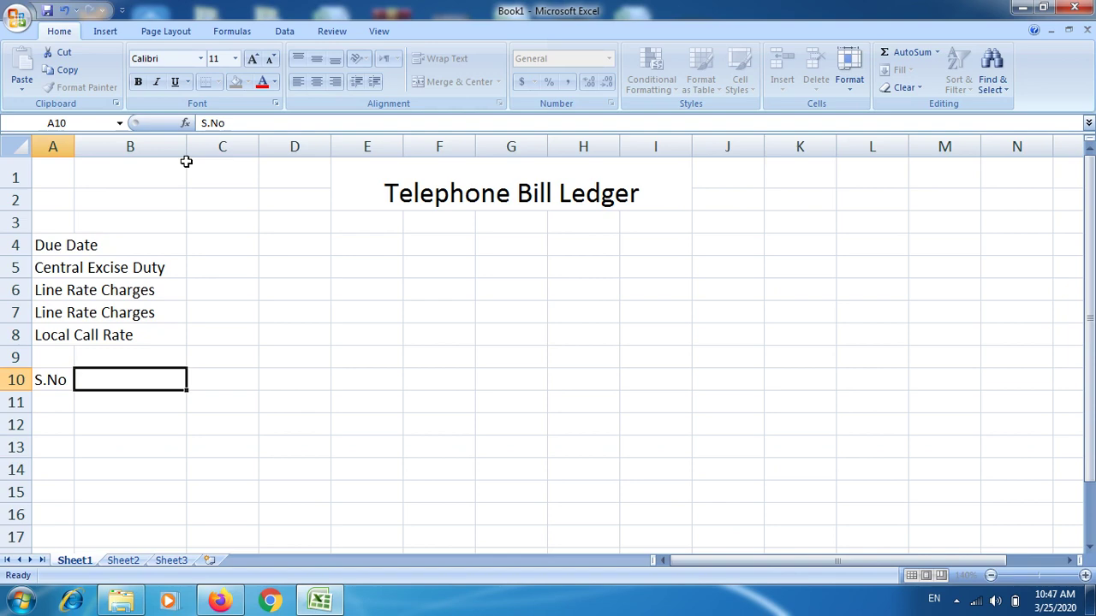
pyautogui.write('Name')
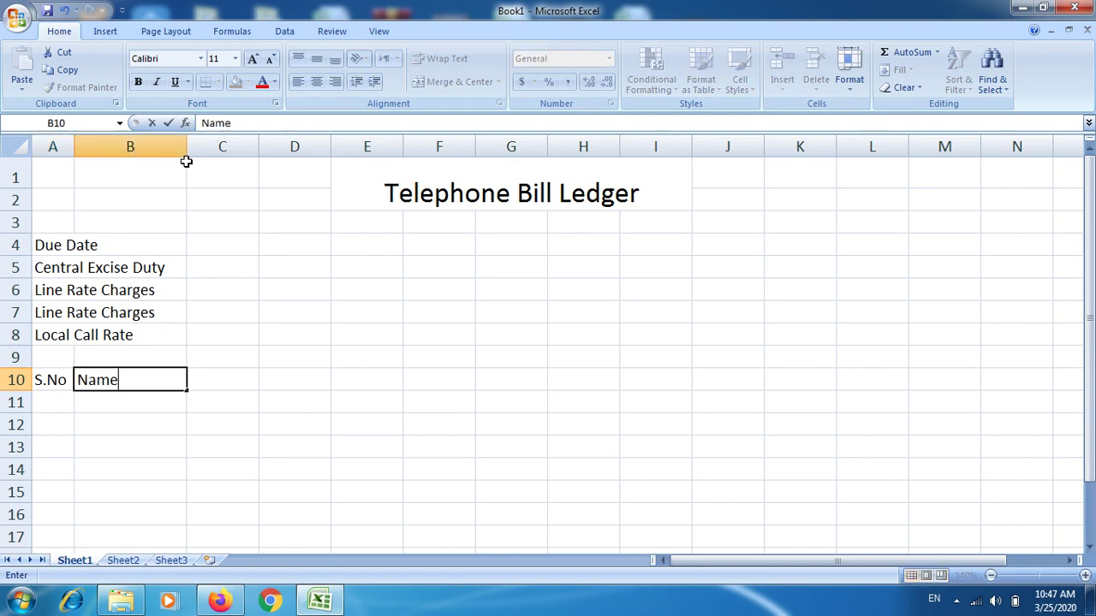
pyautogui.press('Tab')
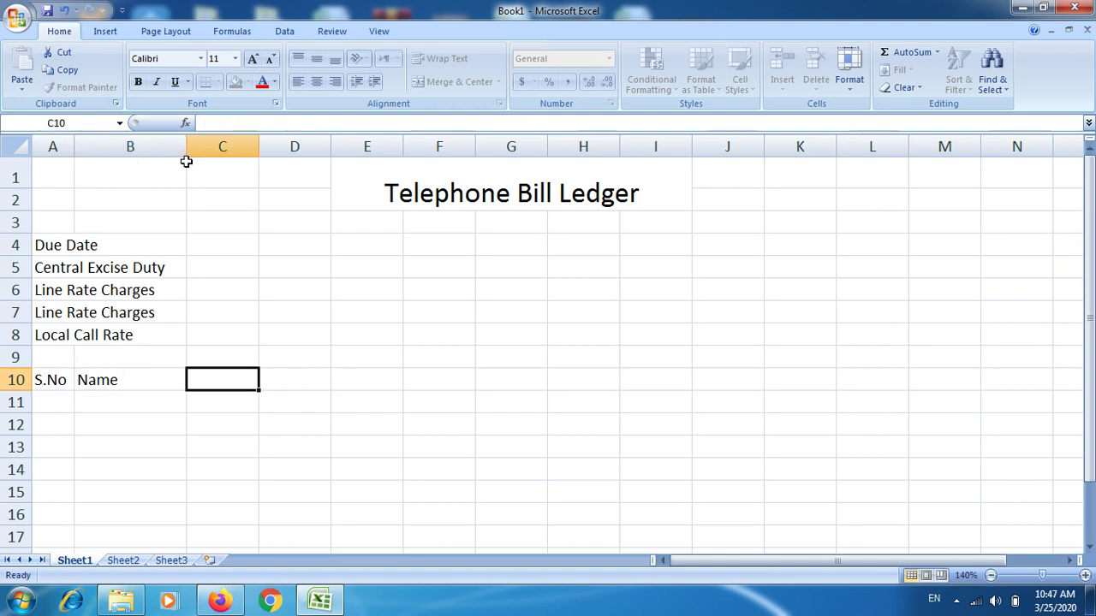
# - Cancel a stray entry in B1:D1 and return to cell C10 in row 10
pyautogui.click(184, 166)
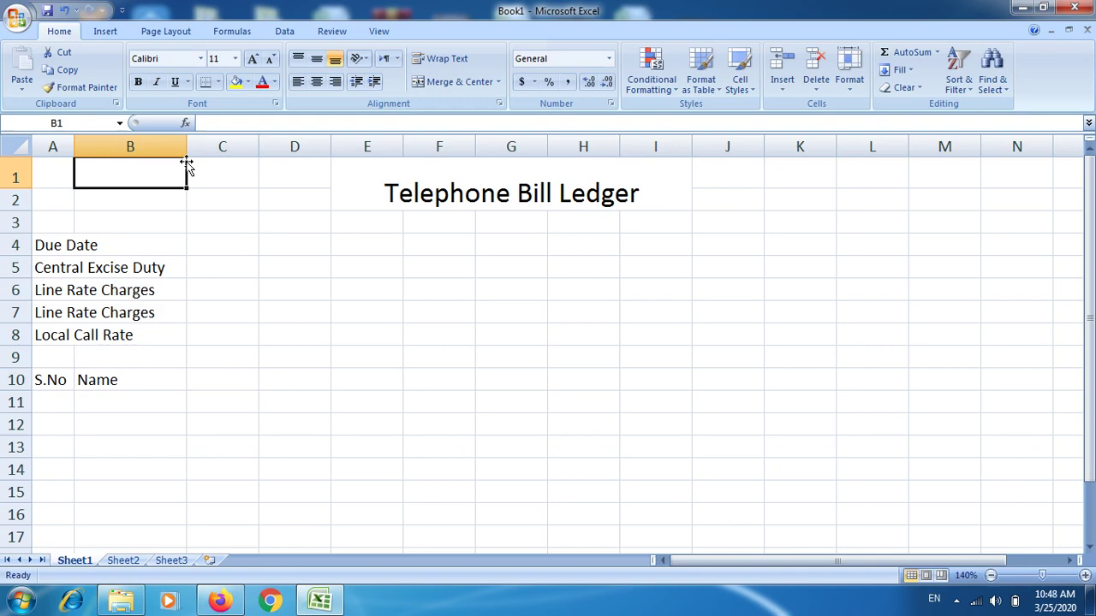
pyautogui.hotkey('shift', 'Right')
pyautogui.hotkey('shift', 'Right')
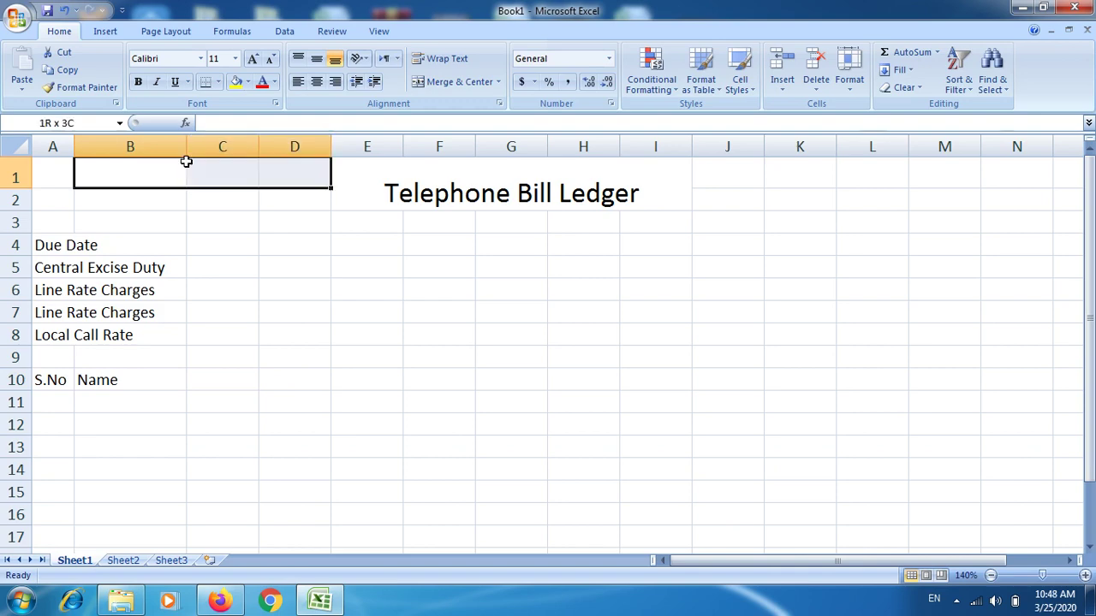
pyautogui.write('P')
pyautogui.press('BackSpace')
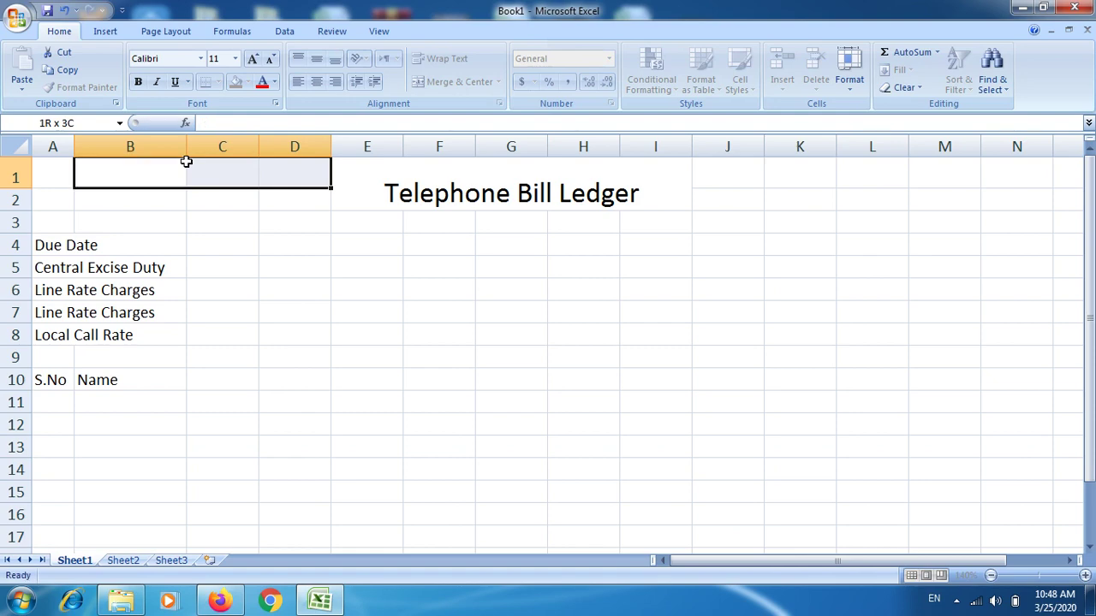
pyautogui.press('Escape')
pyautogui.press('Down')
pyautogui.press('Down')
pyautogui.press('Down')
pyautogui.press('Down')
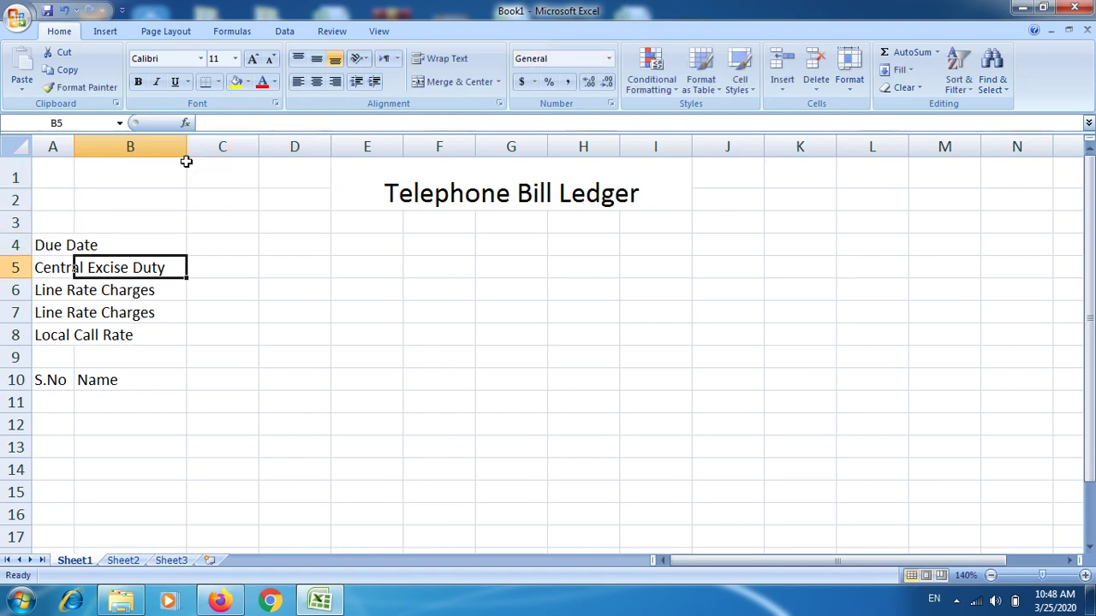
pyautogui.press('Down')
pyautogui.press('Down')
pyautogui.press('Down')
pyautogui.press('Down')
pyautogui.press('Down')
pyautogui.press('Right')
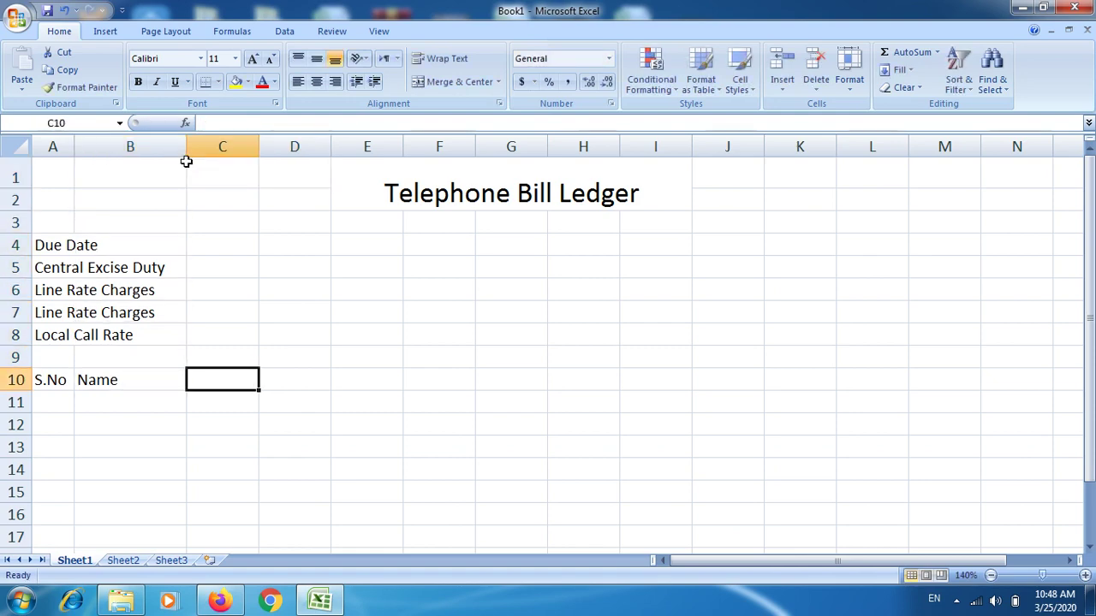
# - Enter 'Phone No' in C10 and 'Prev: Mater Reading' in D10
pyautogui.write('P')
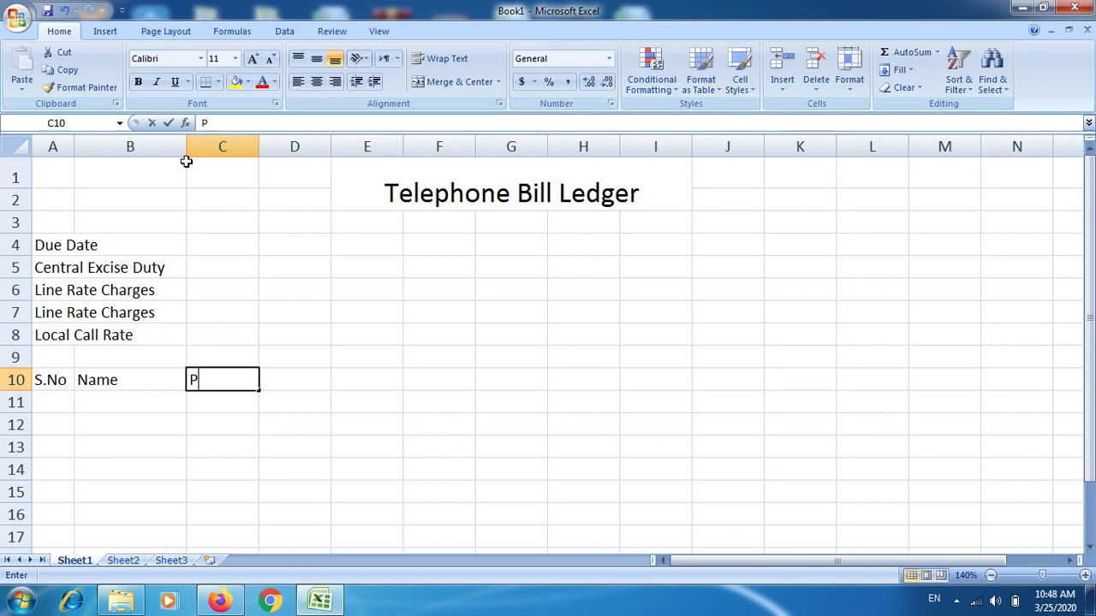
pyautogui.write('ho')
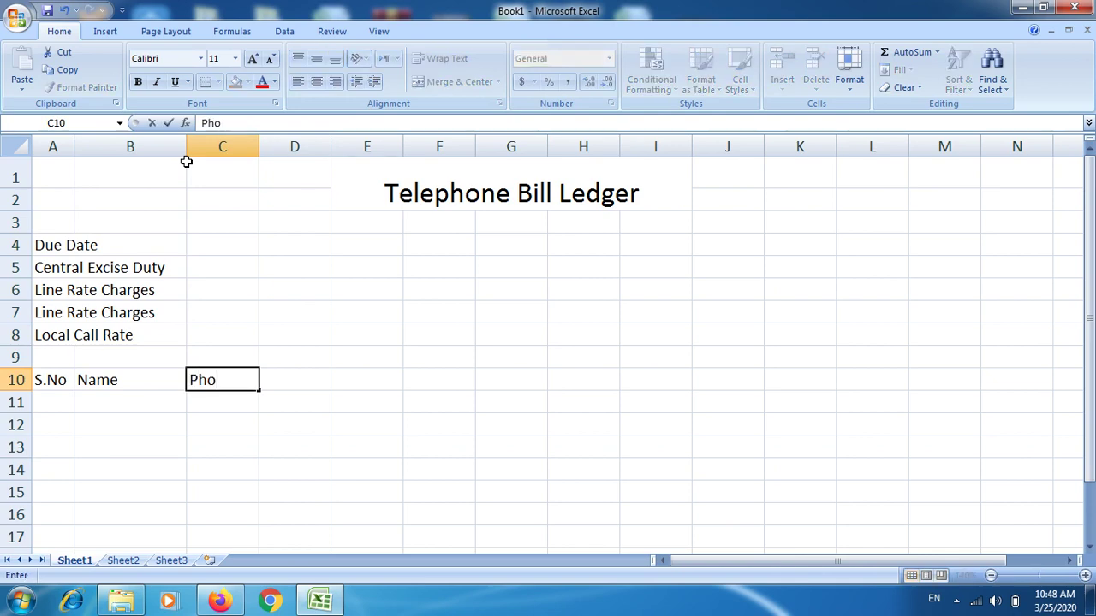
pyautogui.write('ne ')
pyautogui.write('No')
pyautogui.press('Tab')
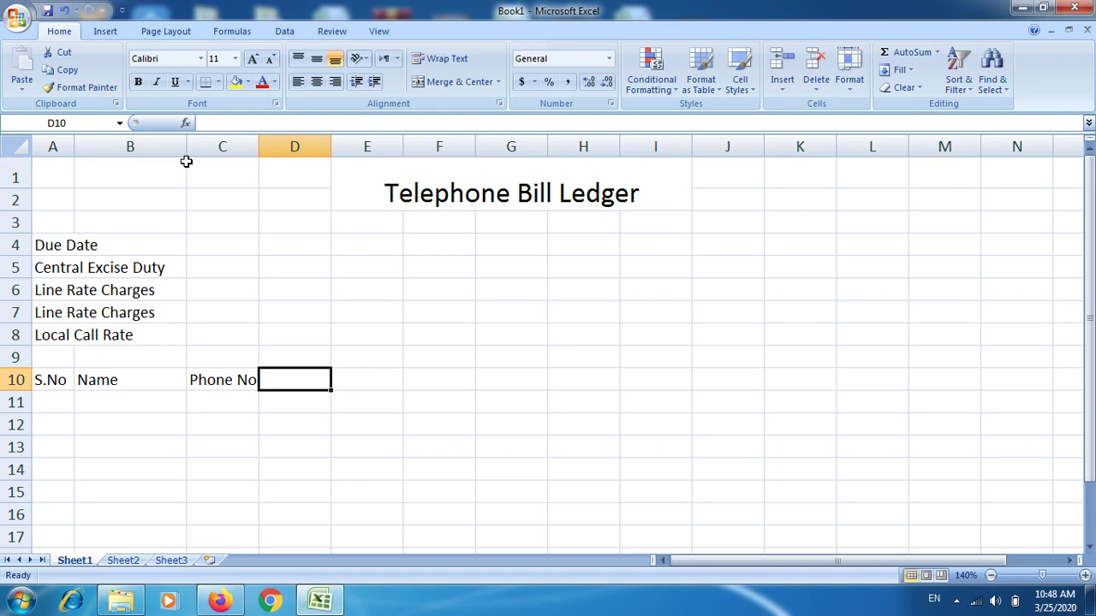
pyautogui.write('P')
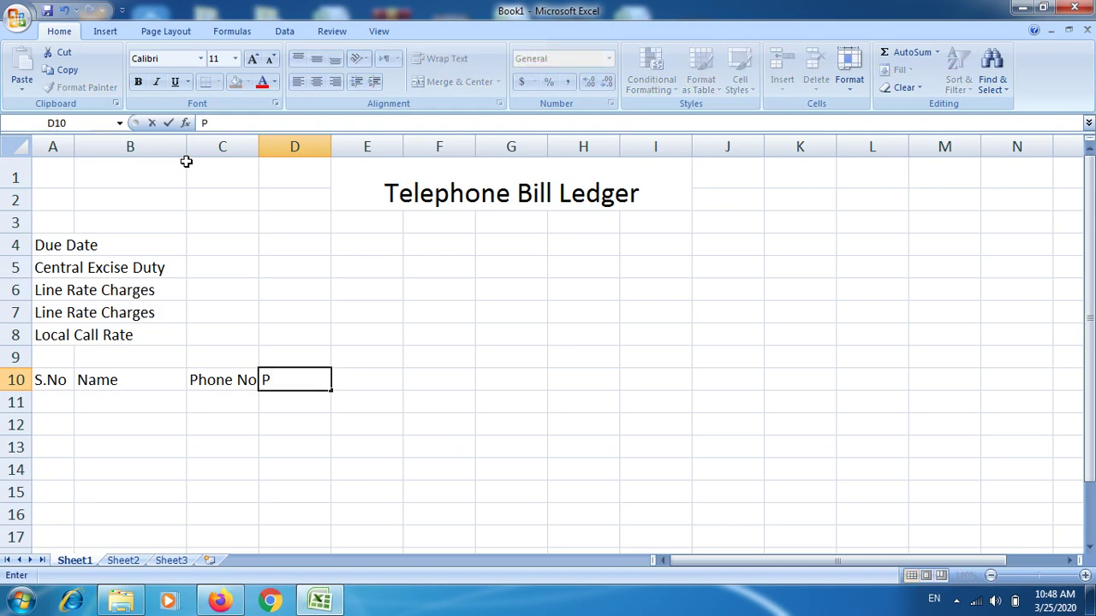
pyautogui.write('re')
pyautogui.write('v:')
pyautogui.write(' M')
pyautogui.write('ater')
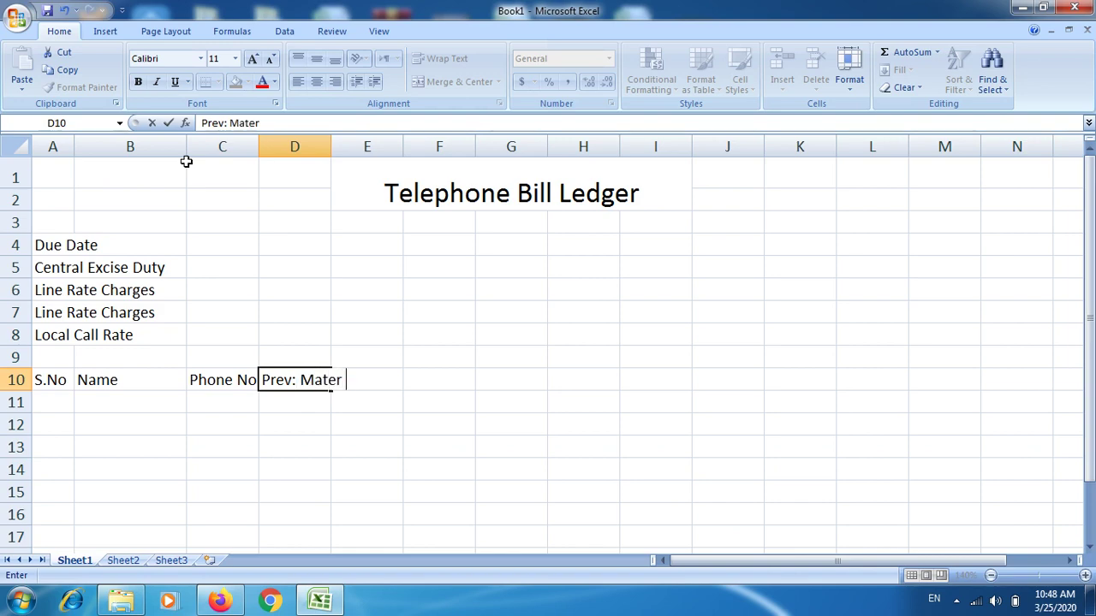
pyautogui.write(' Rea')
pyautogui.write('ding')
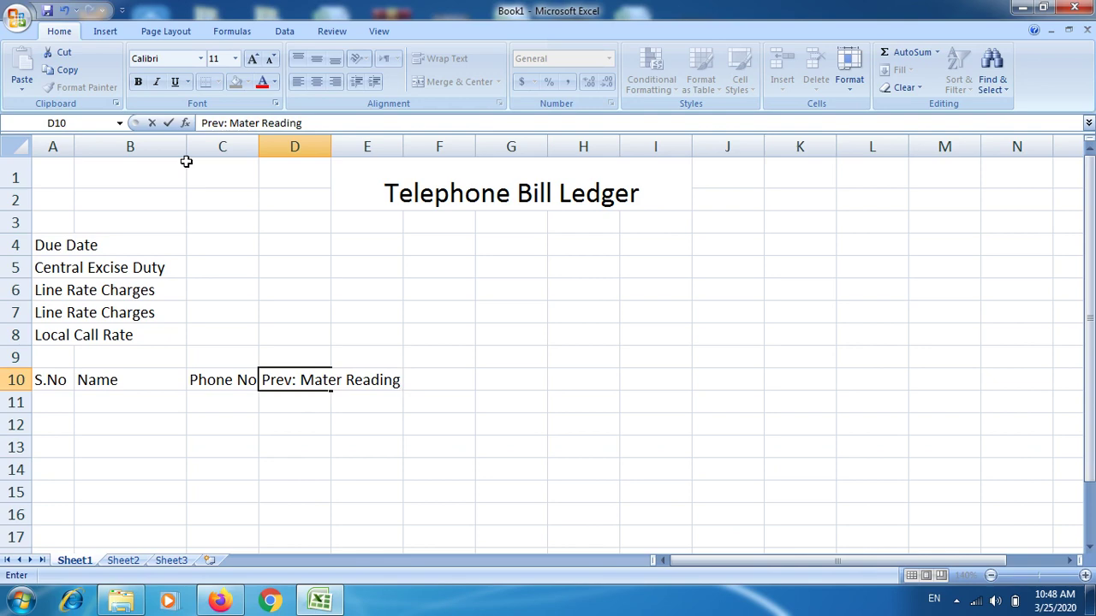
pyautogui.press('Return')
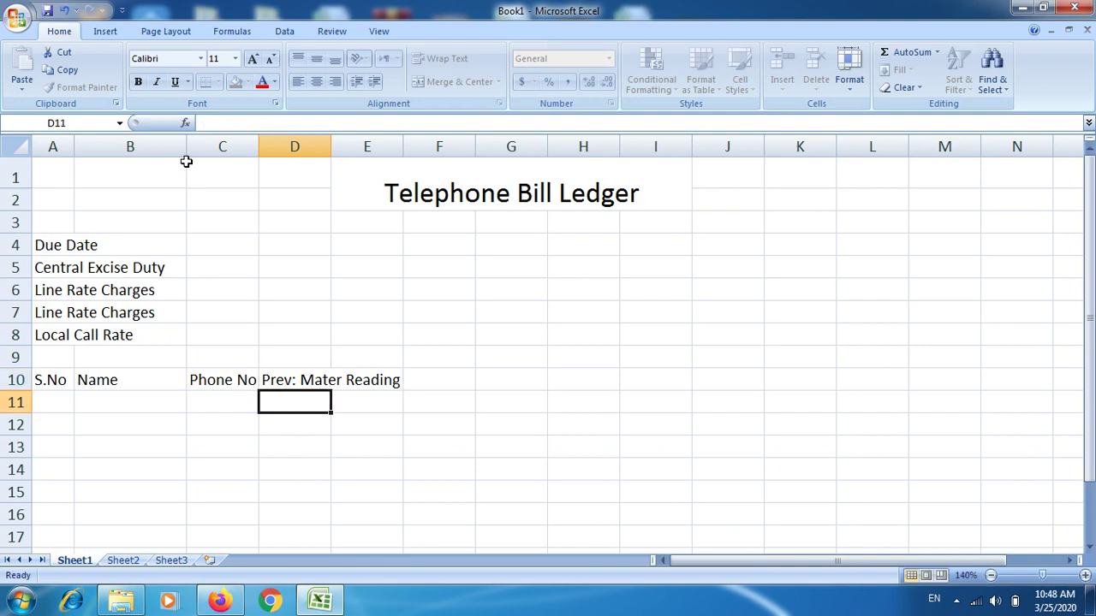
pyautogui.click(291, 379)
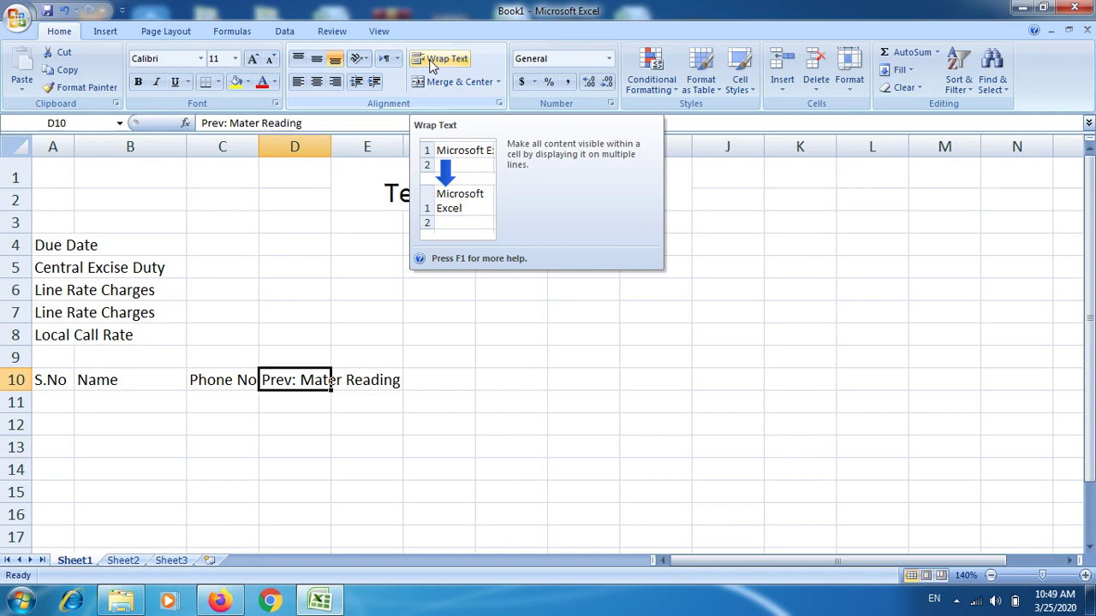
# - Wrap D10's header text and enter 'Present Meter Reading' in E10
pyautogui.click(433, 66)
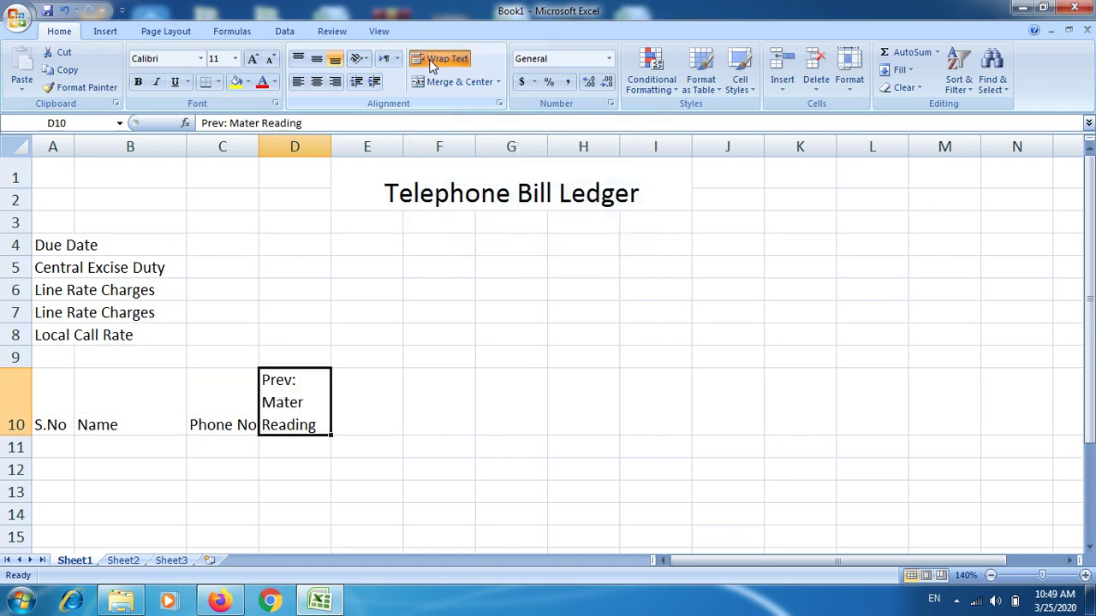
pyautogui.click(360, 407)
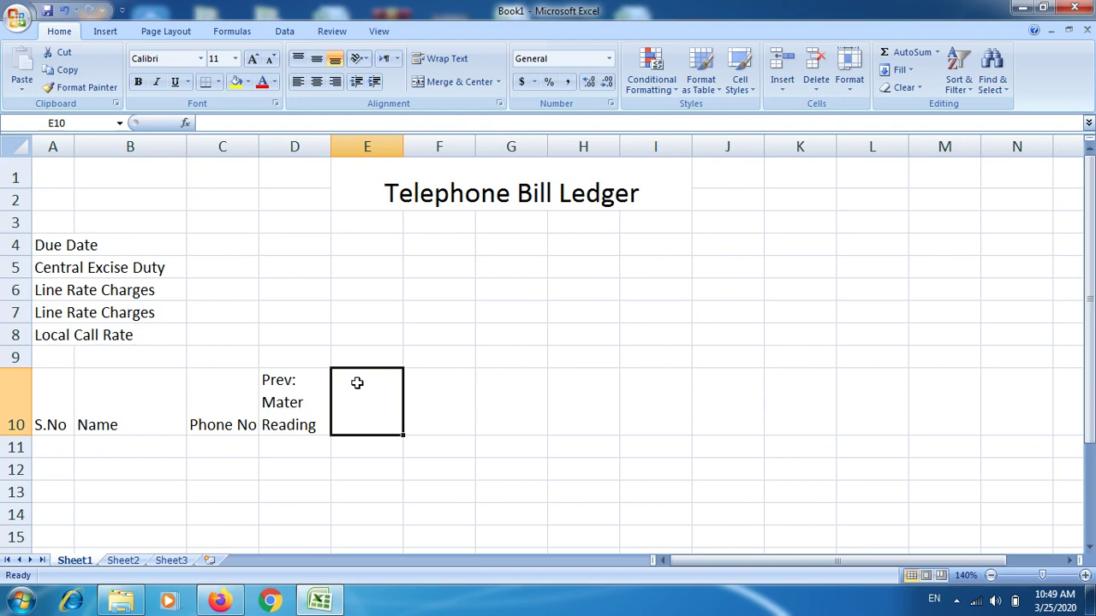
pyautogui.write('P')
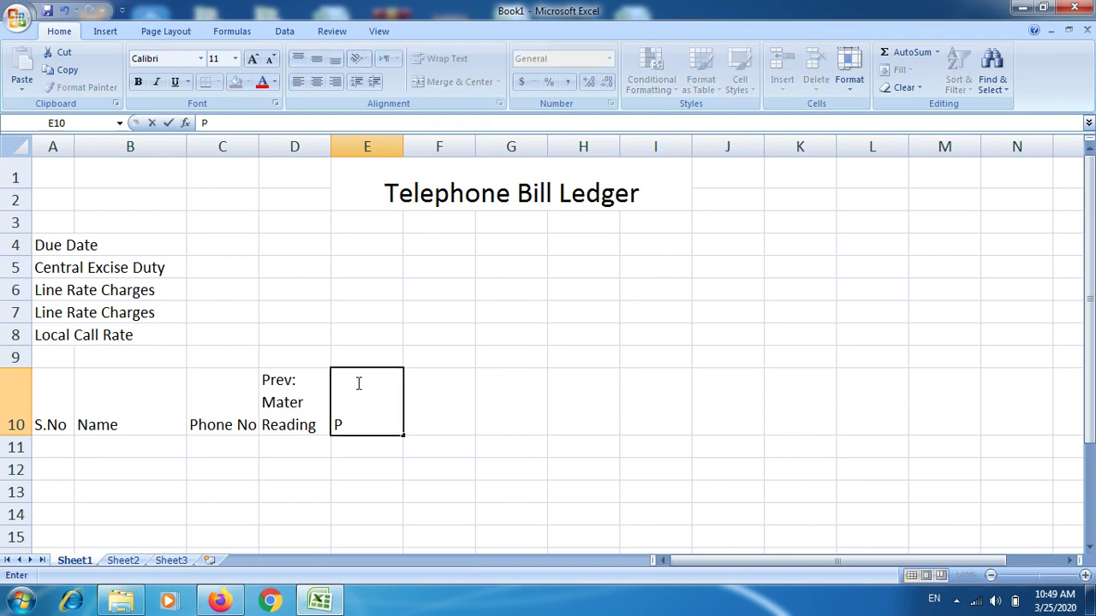
pyautogui.write('re')
pyautogui.write('sent')
pyautogui.write(' Me')
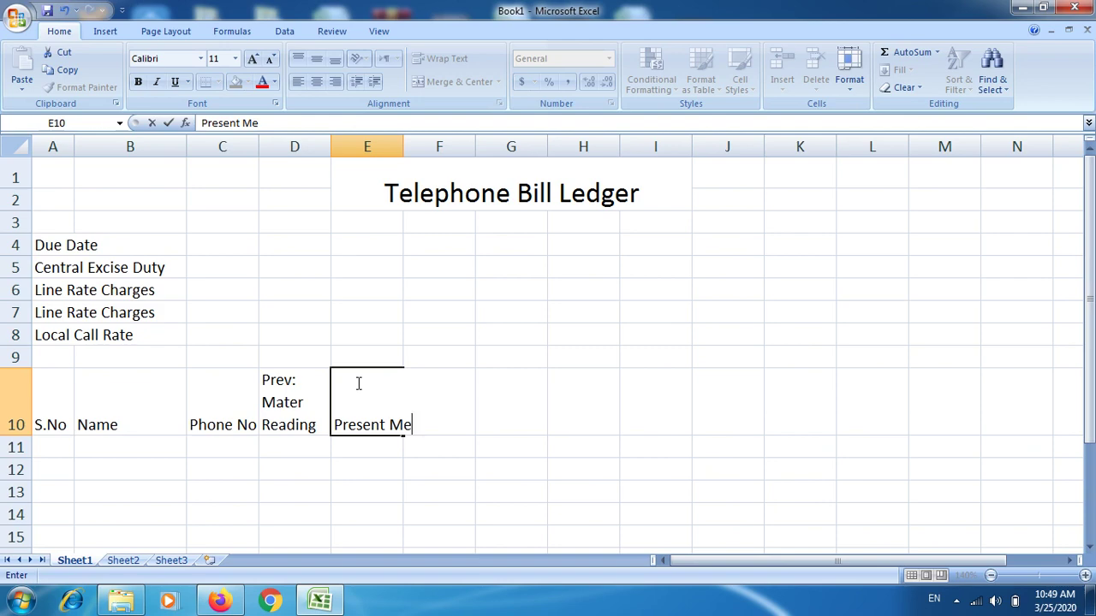
pyautogui.write('t')
pyautogui.write('er')
pyautogui.write(' R')
pyautogui.write('ea')
pyautogui.write('dint')
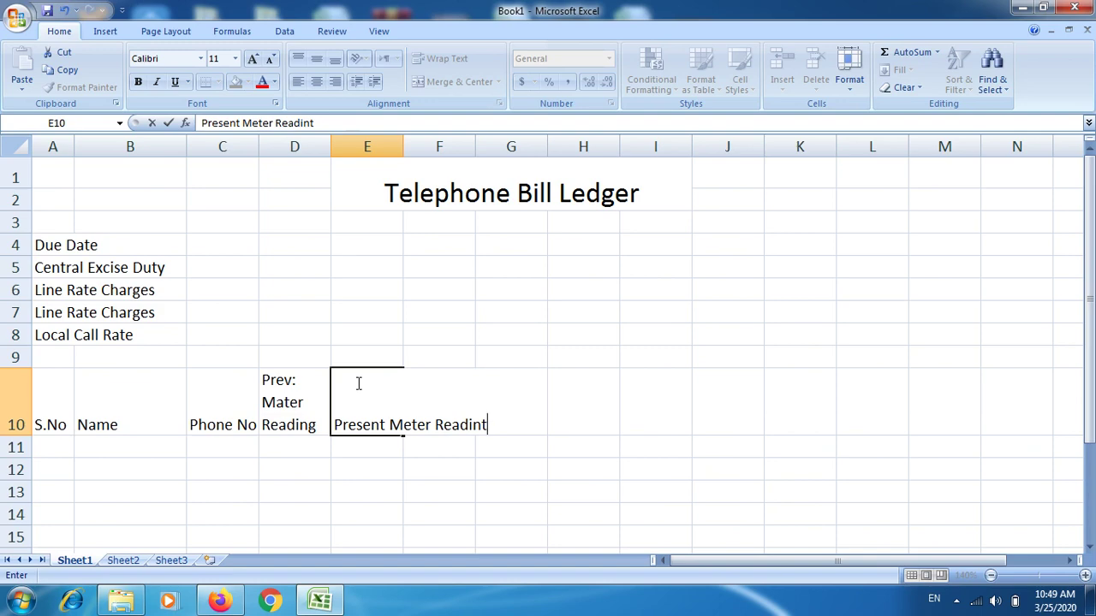
pyautogui.press('BackSpace')
pyautogui.write('g')
pyautogui.press('Return')
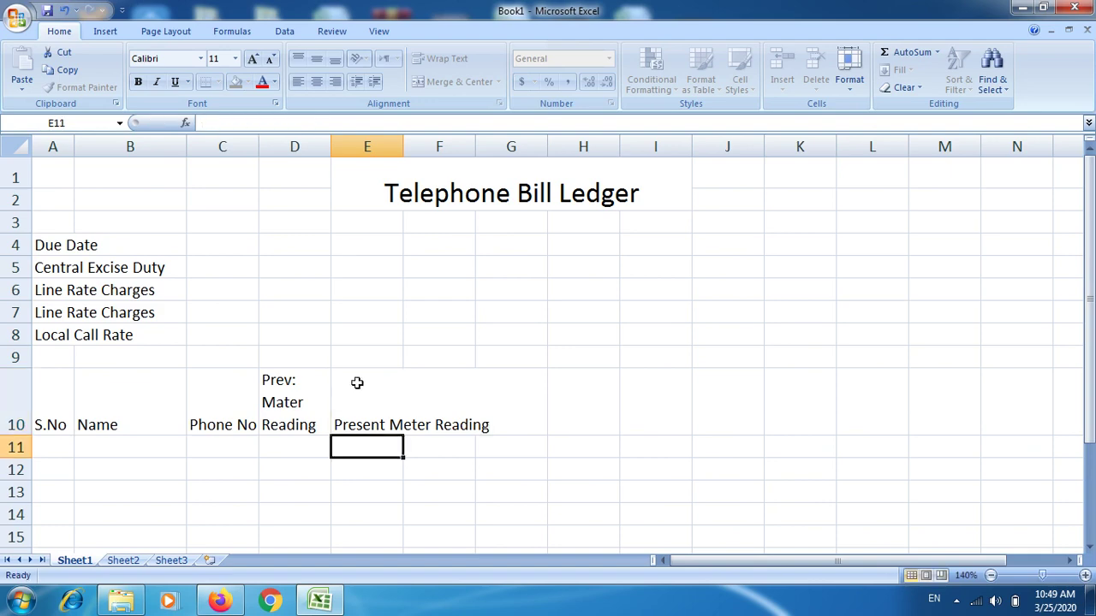
pyautogui.press('Up')
pyautogui.press('Up')
# - Wrap the Present Meter Reading header in E10 and correct D10 to 'Prev: Meter Reading'
pyautogui.click(357, 383)
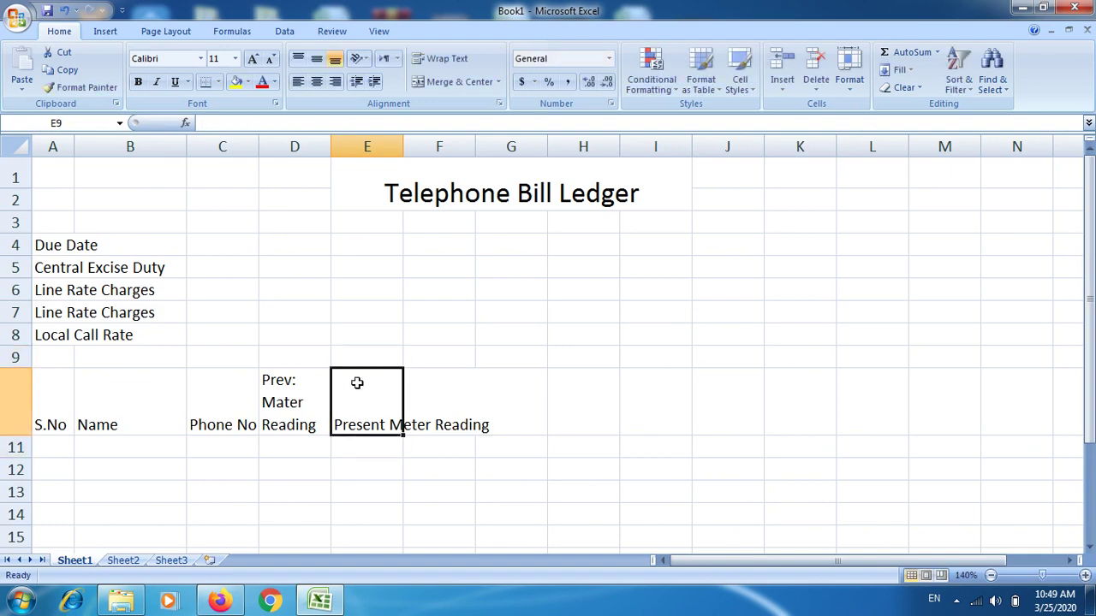
pyautogui.click(426, 64)
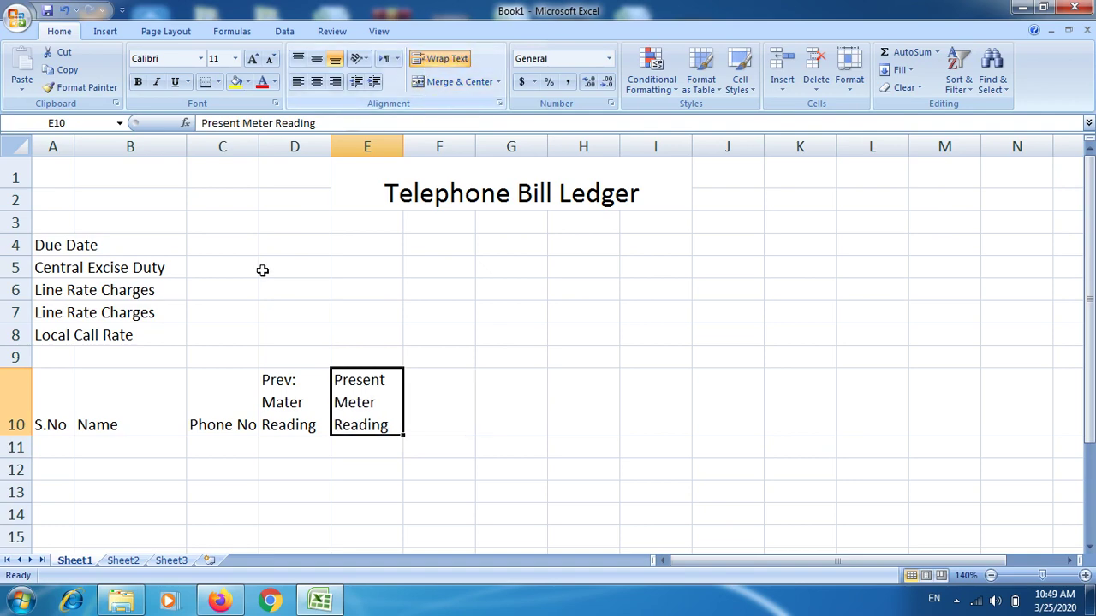
pyautogui.click(268, 402)
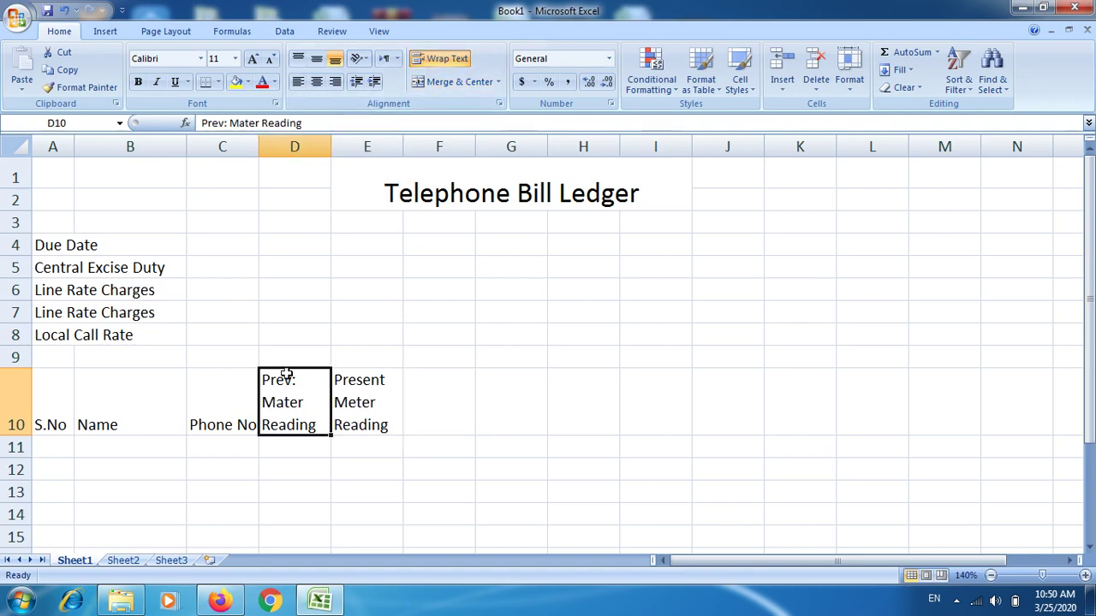
pyautogui.click(244, 124)
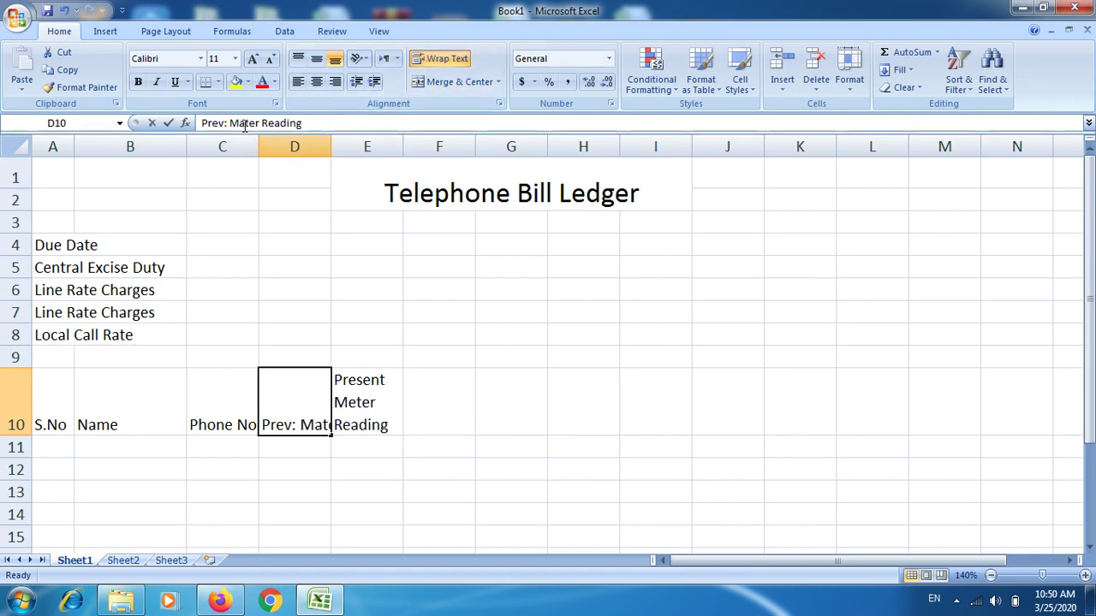
pyautogui.press('BackSpace')
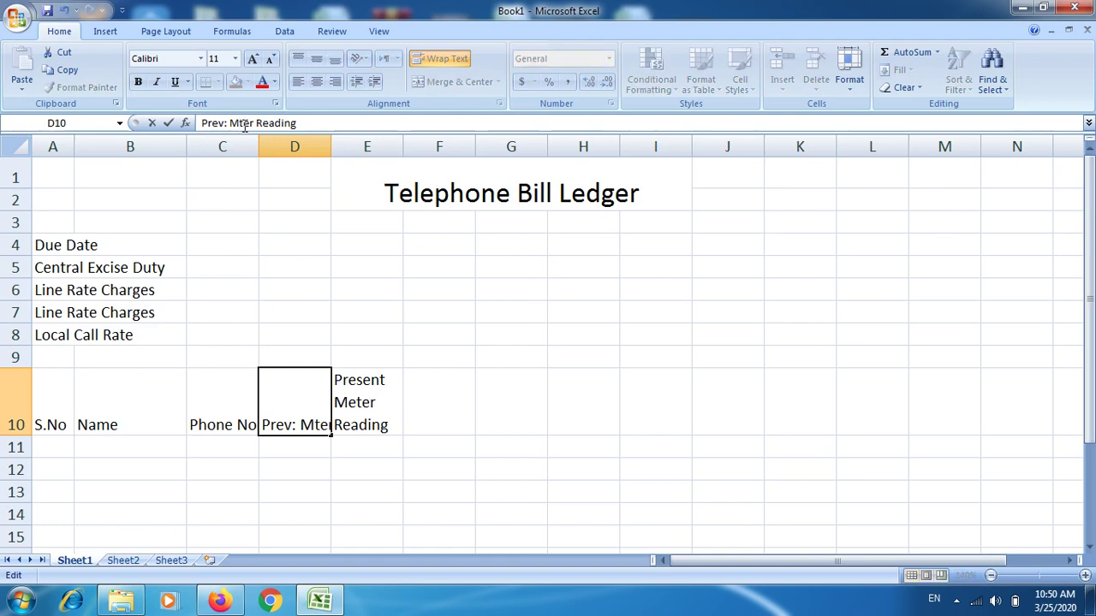
pyautogui.write('e')
pyautogui.press('Return')
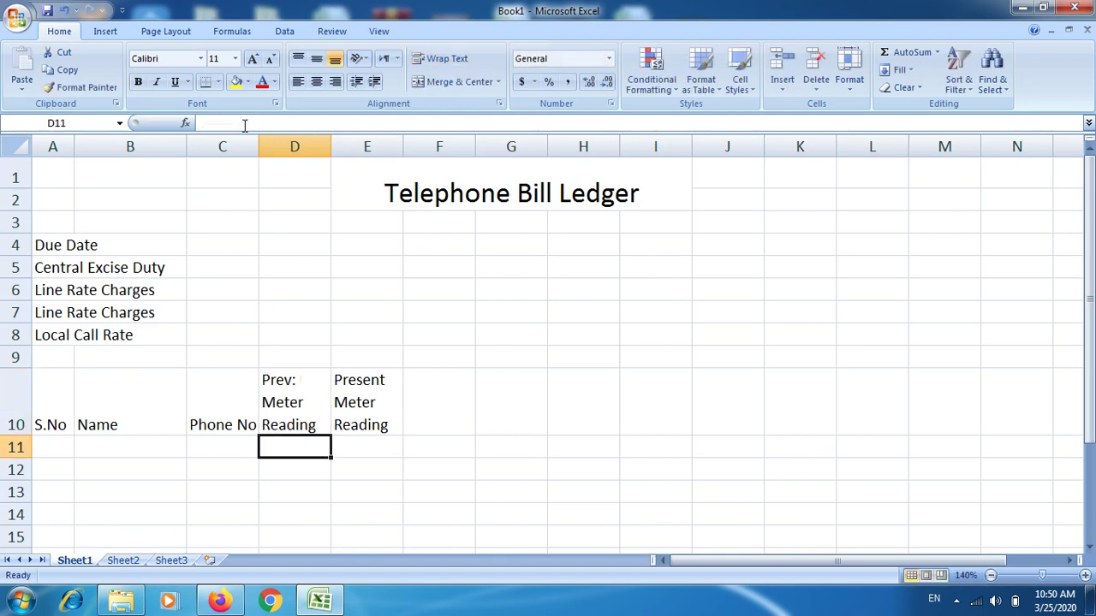
# - Enter 'Net Local Calls' as the header in F10
pyautogui.press('Right')
pyautogui.press('Right')
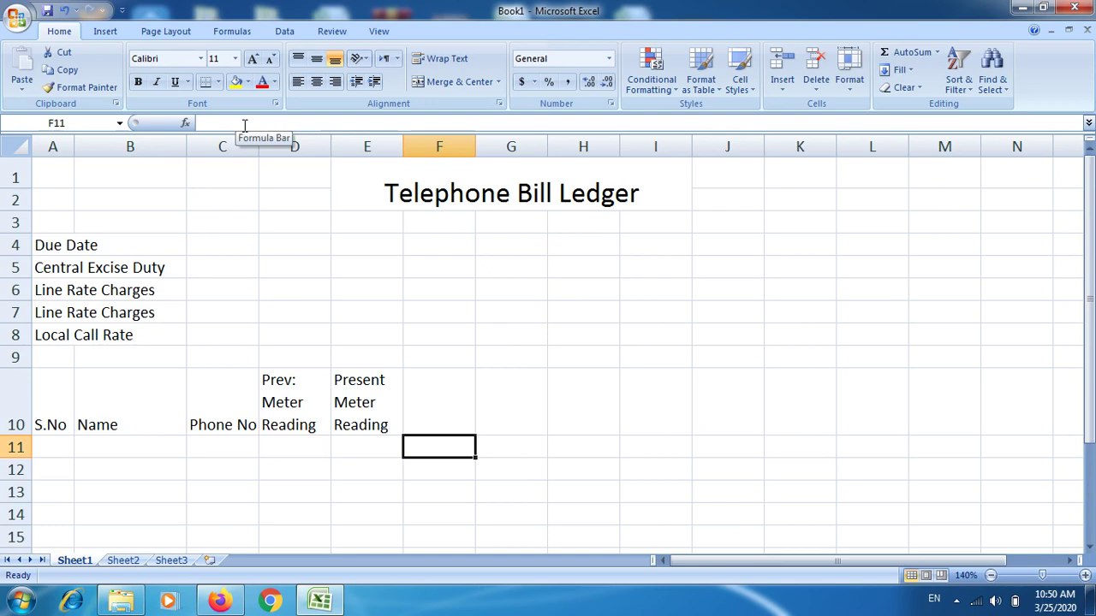
pyautogui.press('Up')
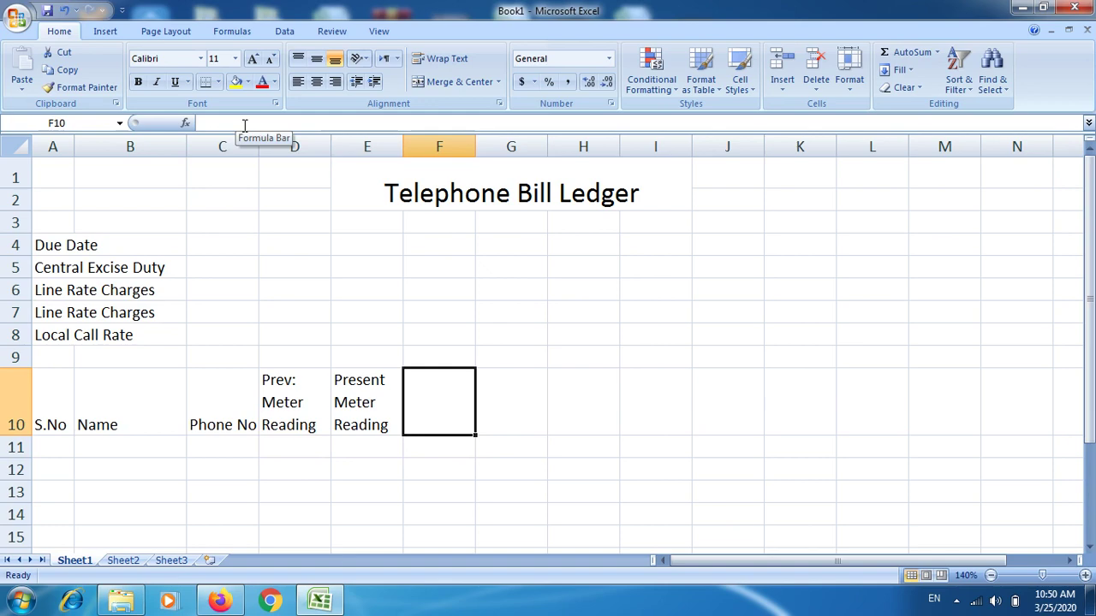
pyautogui.write('Net')
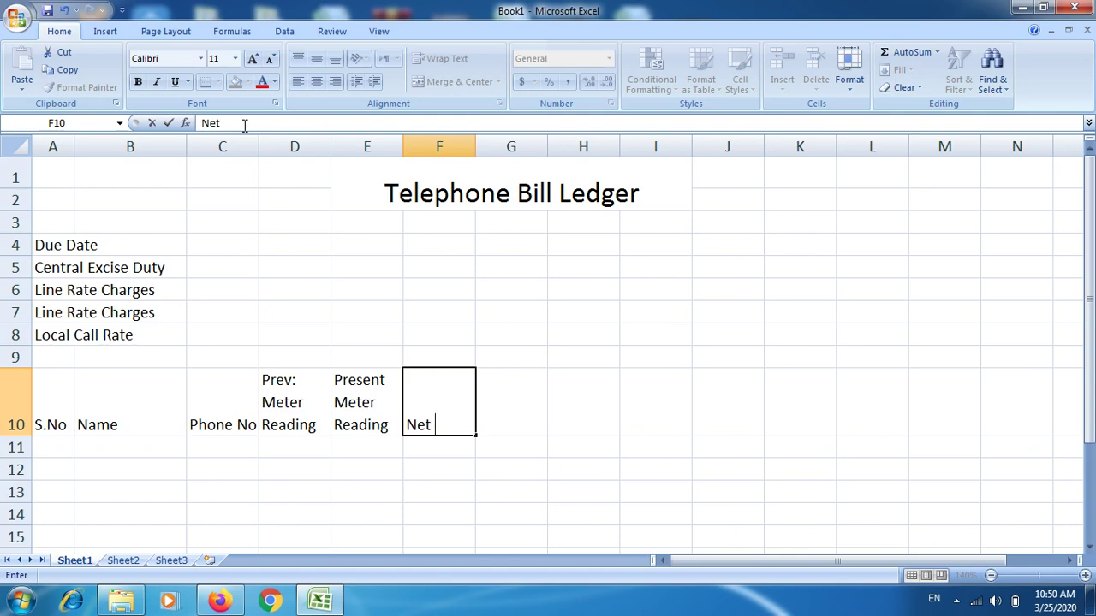
pyautogui.write(' Loc')
pyautogui.write('al')
pyautogui.write(' C')
pyautogui.write('alls')
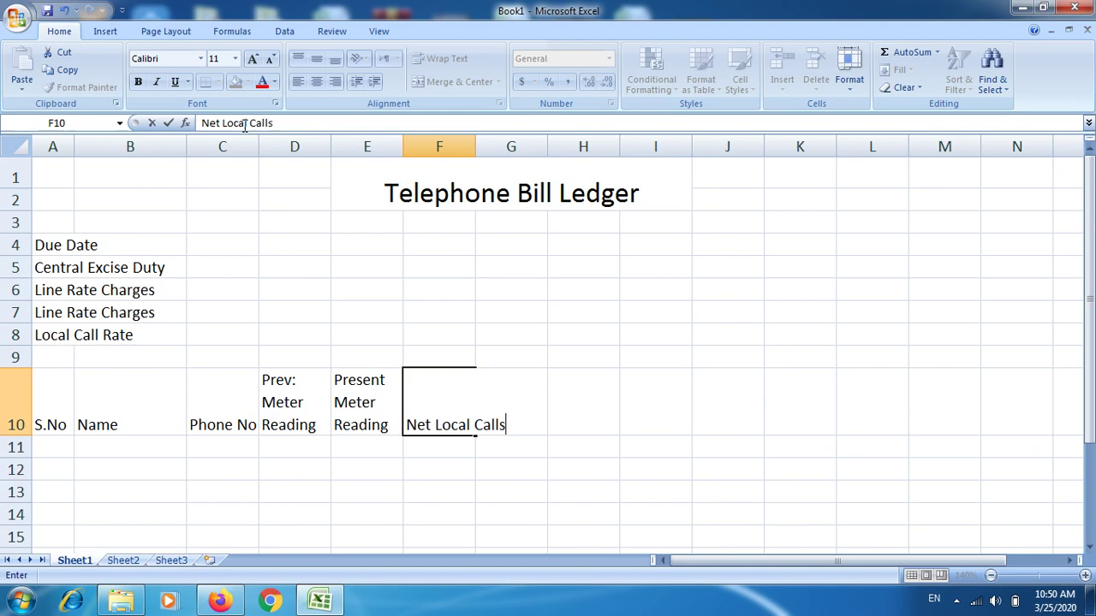
pyautogui.press('Return')
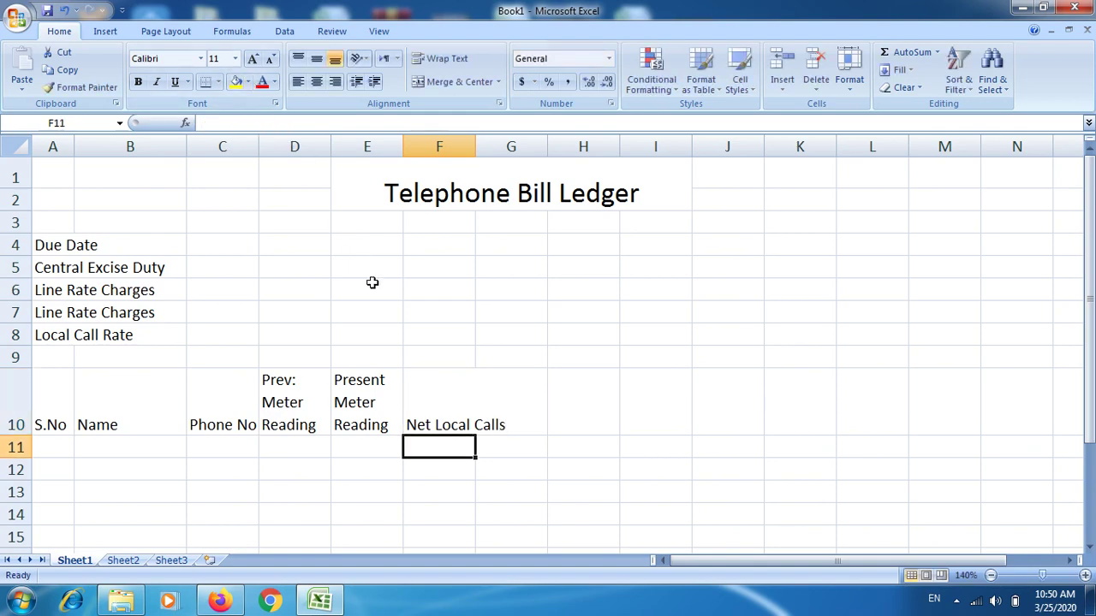
# - Wrap 'Net Local Calls' in F10 and centre headers A10:F10 vertically and horizontally
pyautogui.click(445, 420)
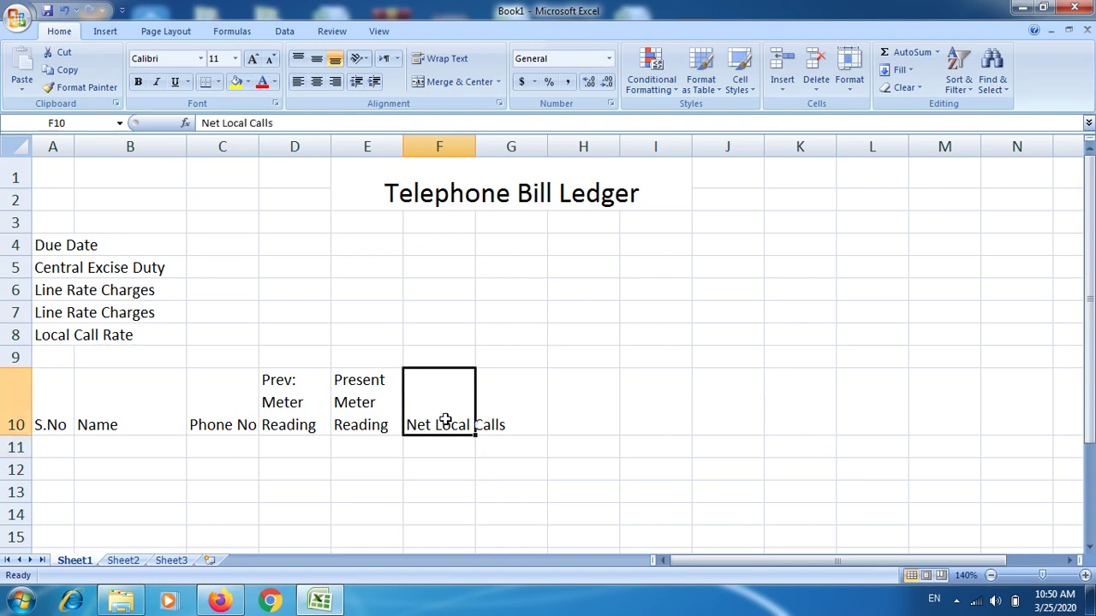
pyautogui.click(433, 59)
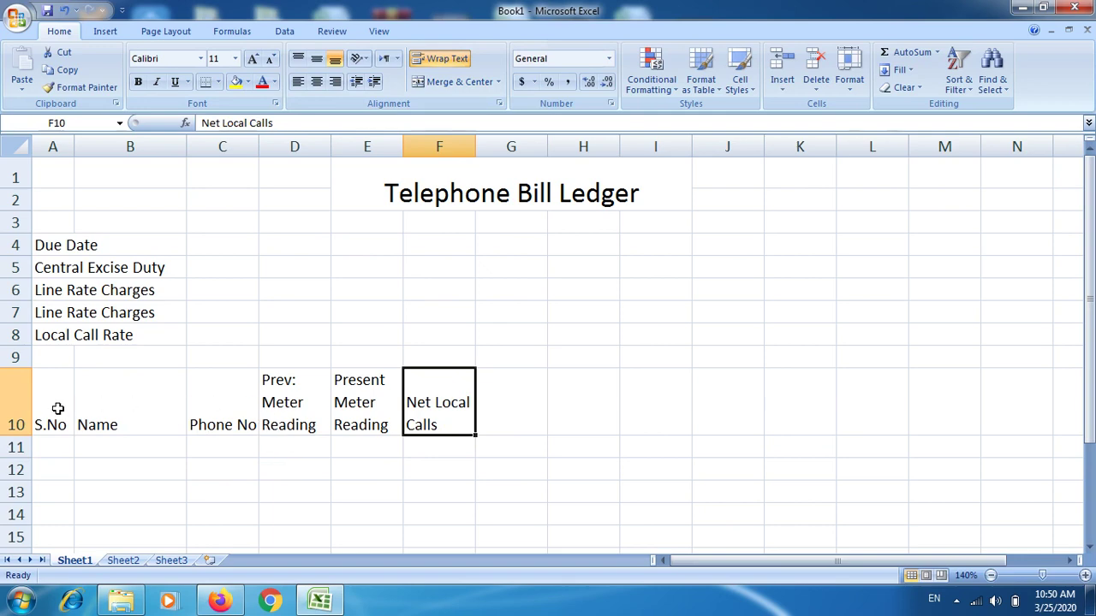
pyautogui.moveTo(57, 409); pyautogui.dragTo(421, 459)
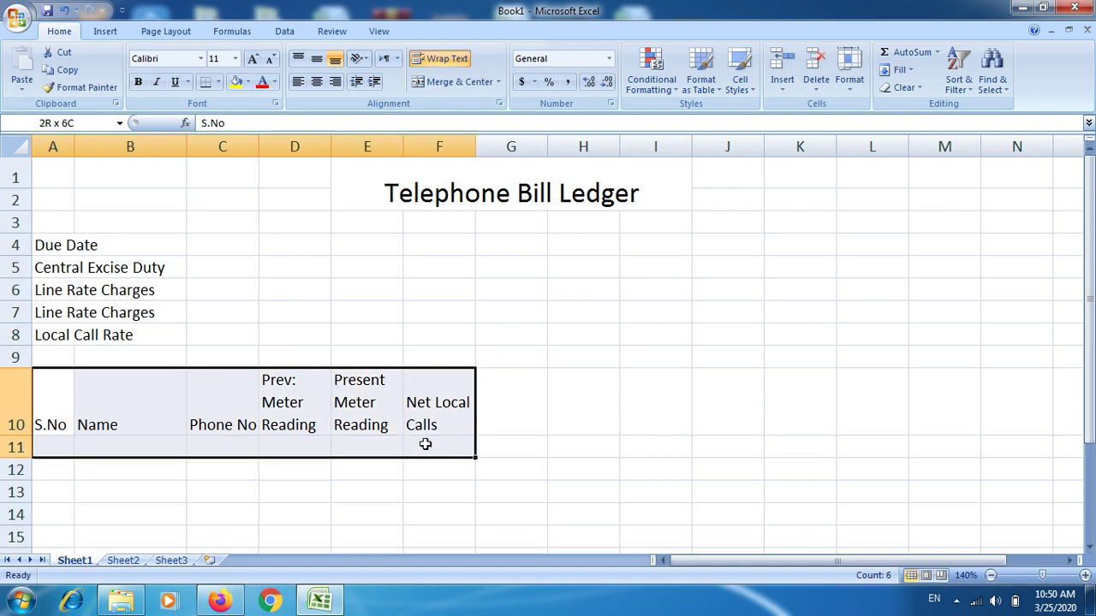
pyautogui.moveTo(420, 459); pyautogui.dragTo(422, 425)
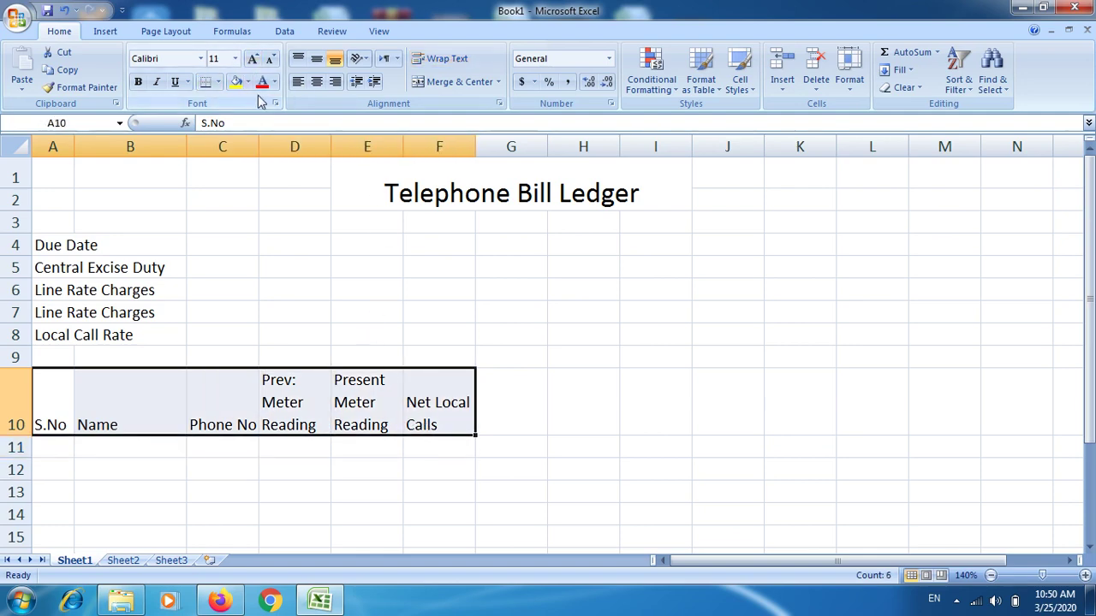
pyautogui.click(317, 60)
pyautogui.click(317, 83)
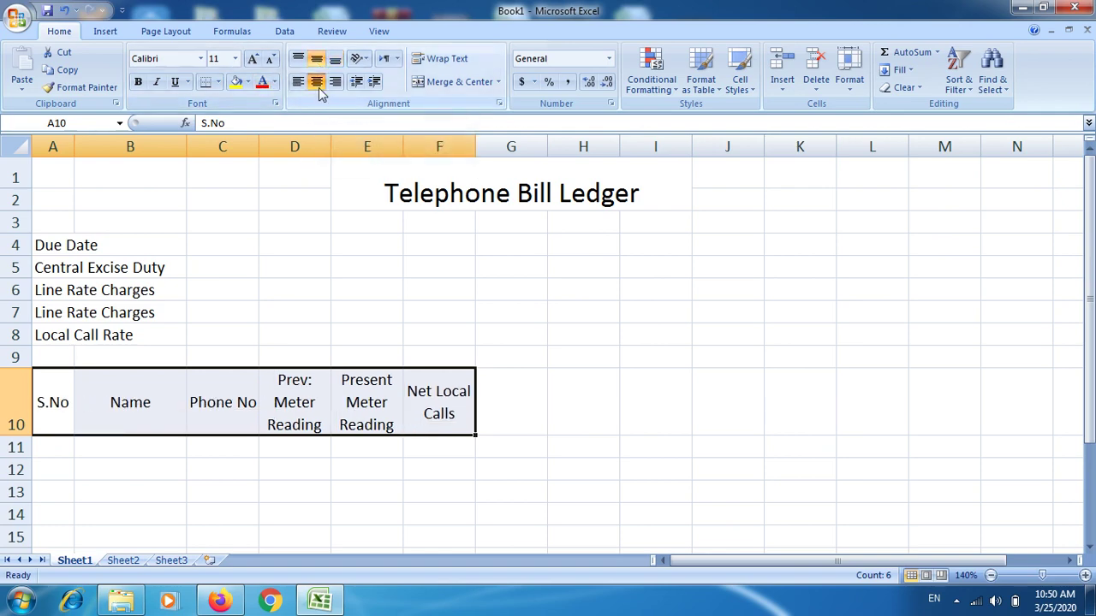
pyautogui.click(524, 418)
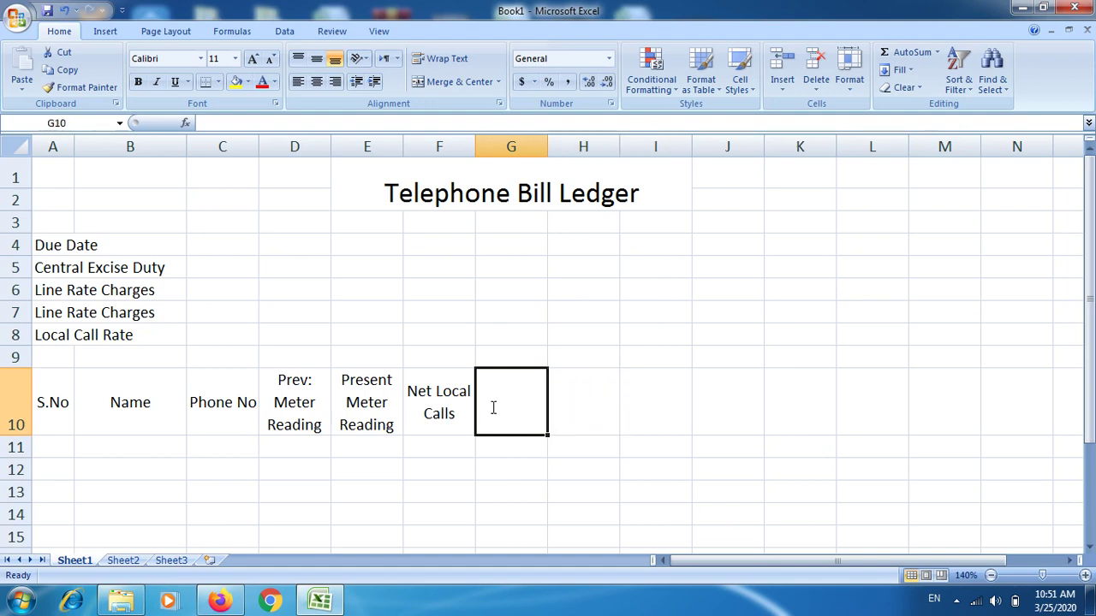
# - Enter headers 'Local Call Charges' in G10 and 'Special Facility Charges' in H10
pyautogui.write('Loca')
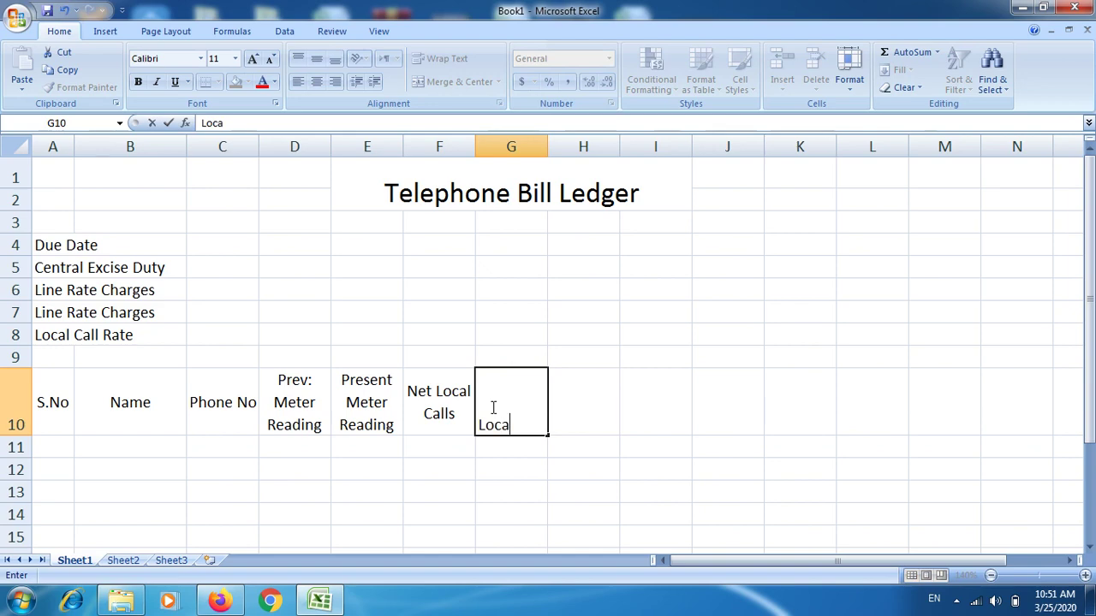
pyautogui.write('l C')
pyautogui.write('all')
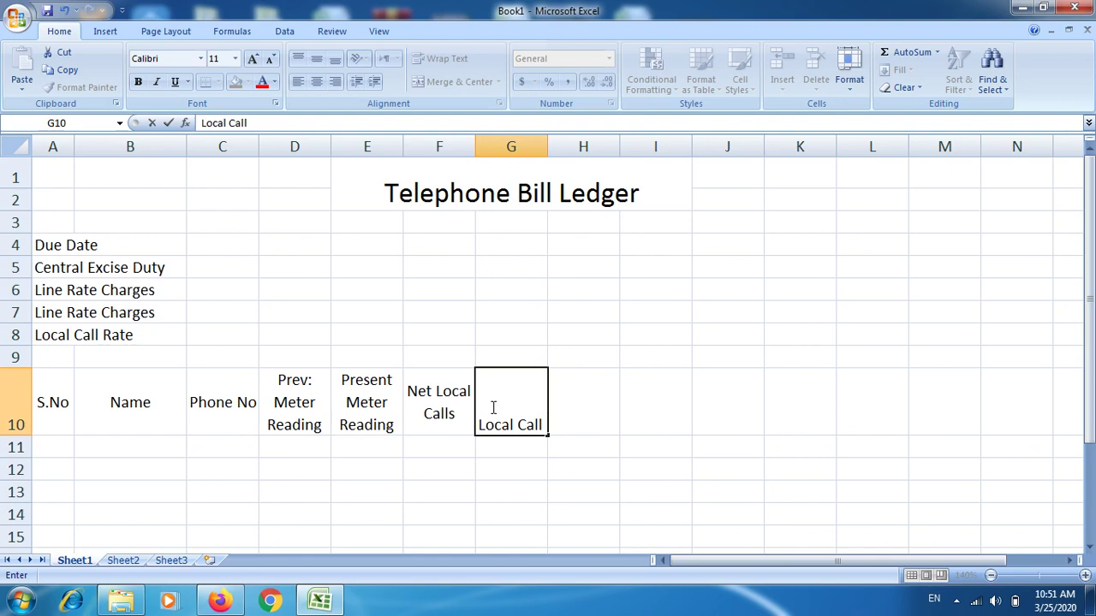
pyautogui.write(' Char')
pyautogui.write('ges')
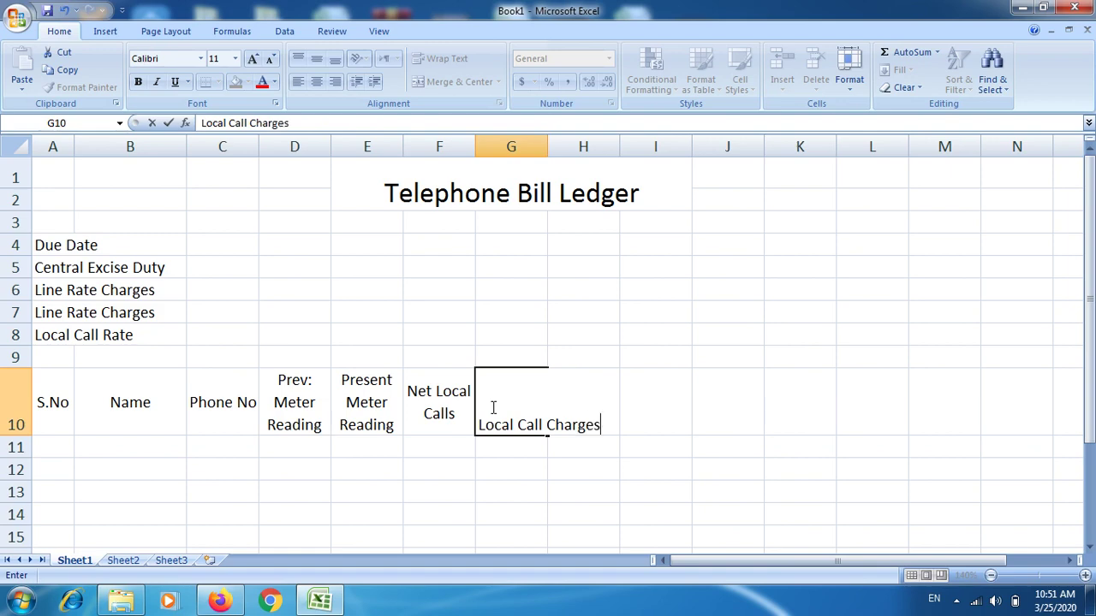
pyautogui.press('Return')
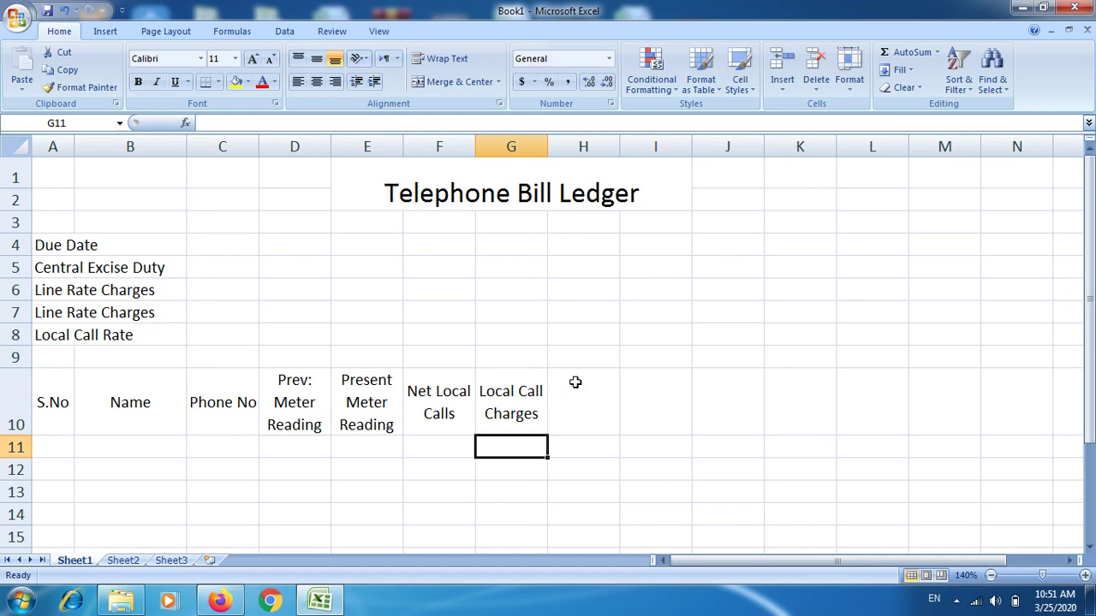
pyautogui.click(575, 383)
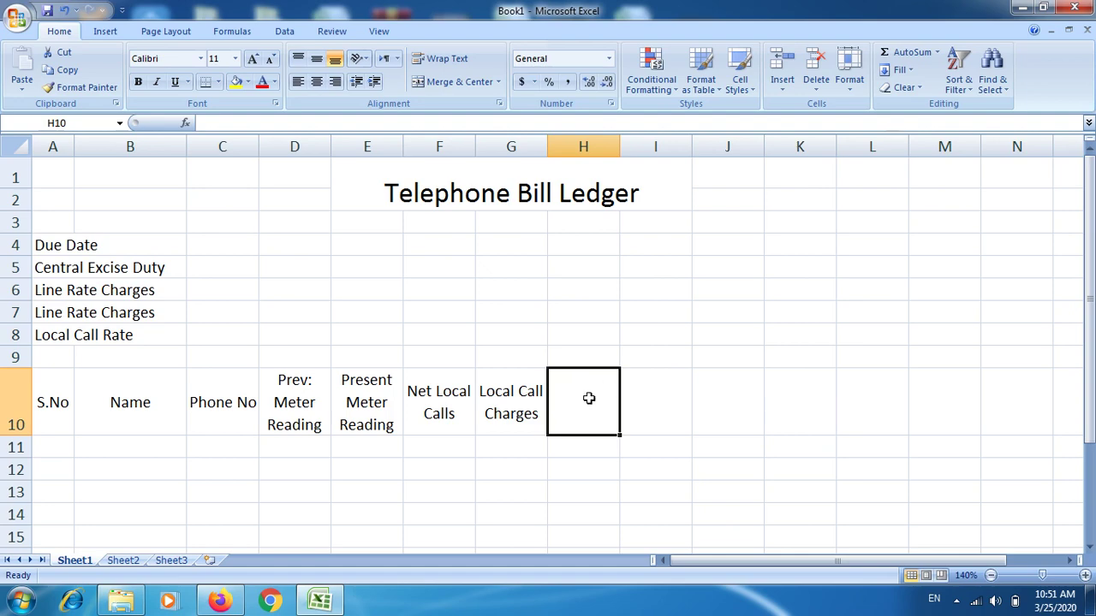
pyautogui.write('Sp')
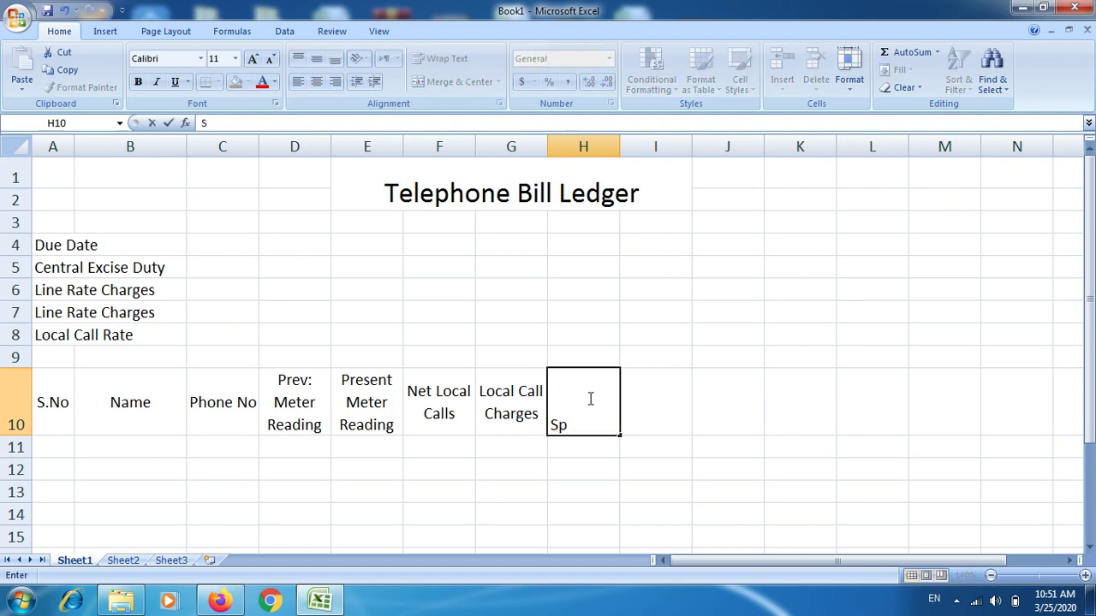
pyautogui.write('ec')
pyautogui.write('ia')
pyautogui.write('l')
pyautogui.write(' Fac')
pyautogui.write('ili')
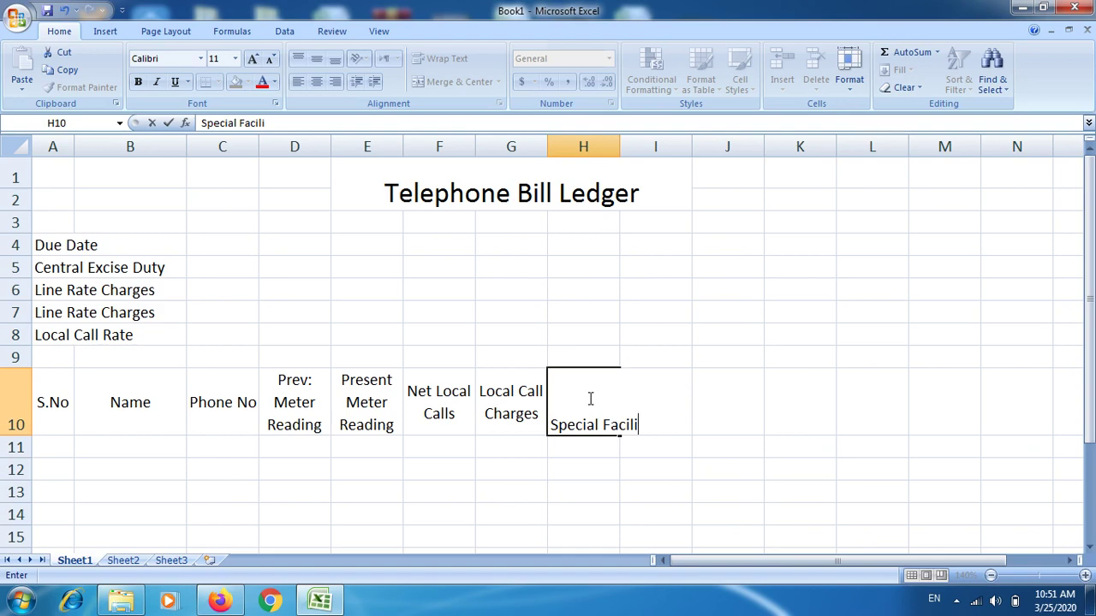
pyautogui.write('ty')
pyautogui.write(' Ch')
pyautogui.write('ar')
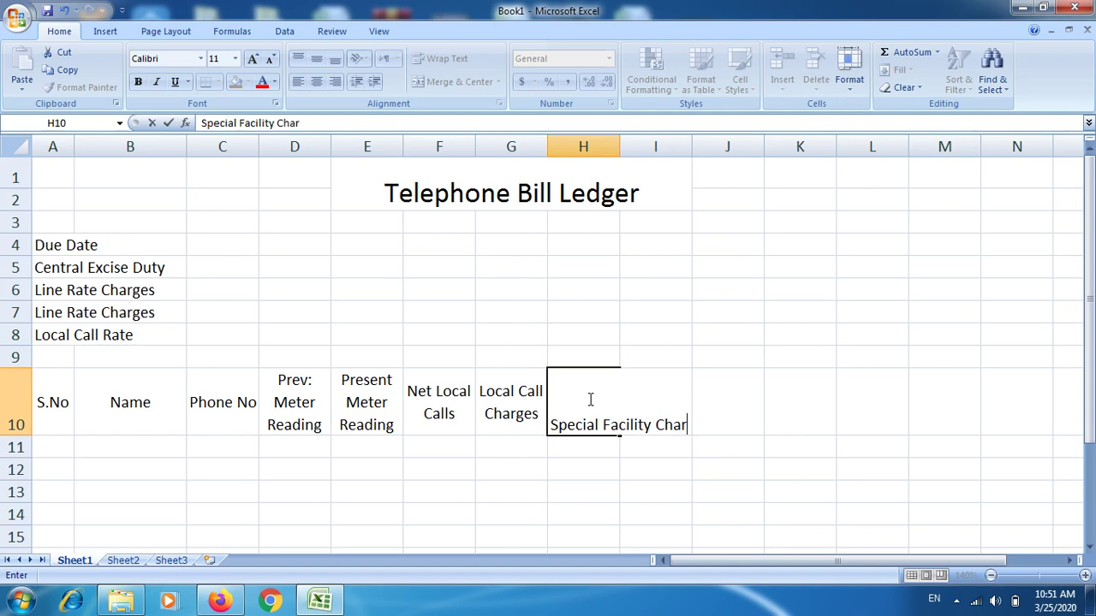
pyautogui.write('ges')
pyautogui.press('Return')
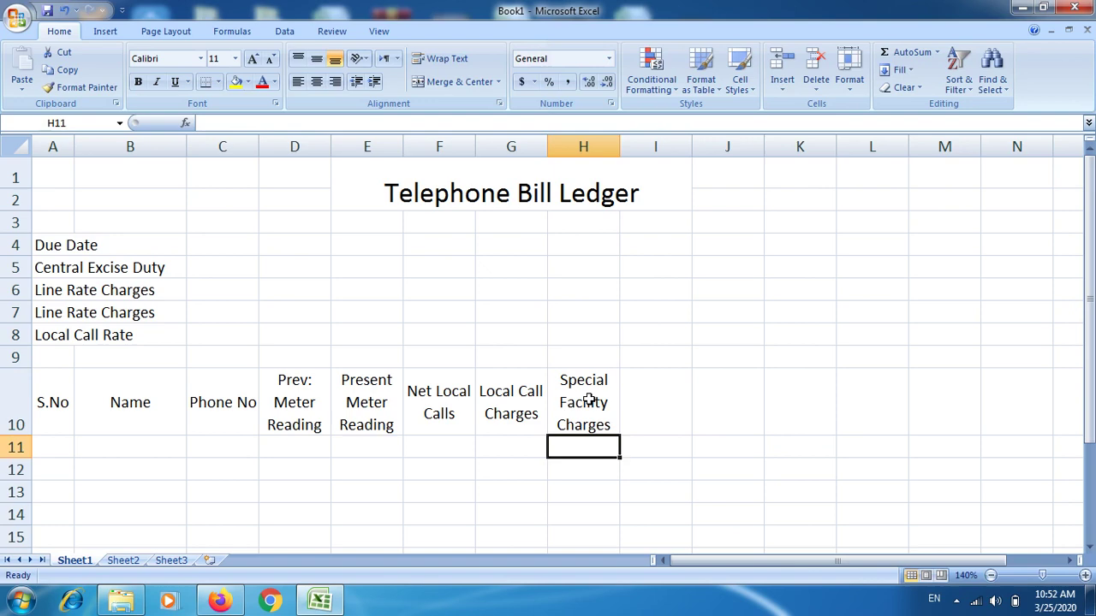
# - Enter 'DSL Charges' in I10 and 'Trunk Call Charges' in J10
pyautogui.click(638, 402)
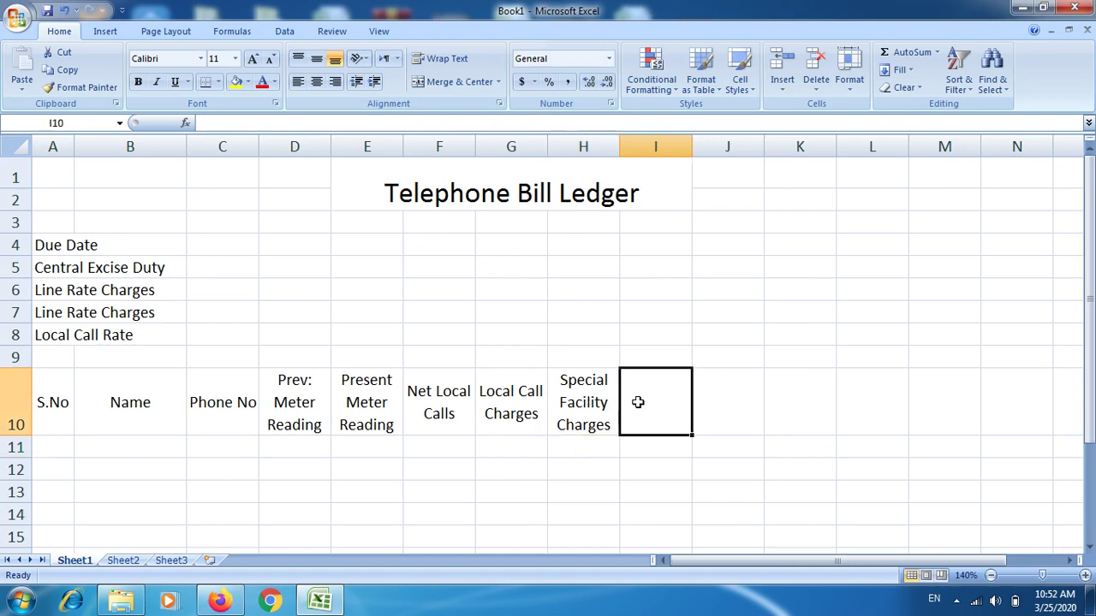
pyautogui.write('DS')
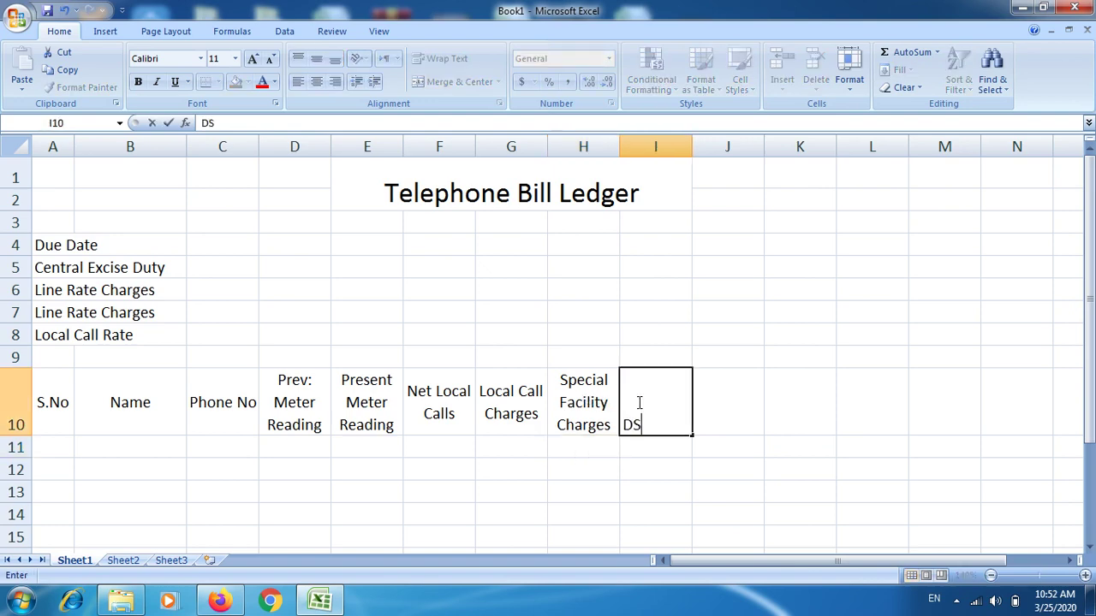
pyautogui.write('L')
pyautogui.write(' Char')
pyautogui.write('ges')
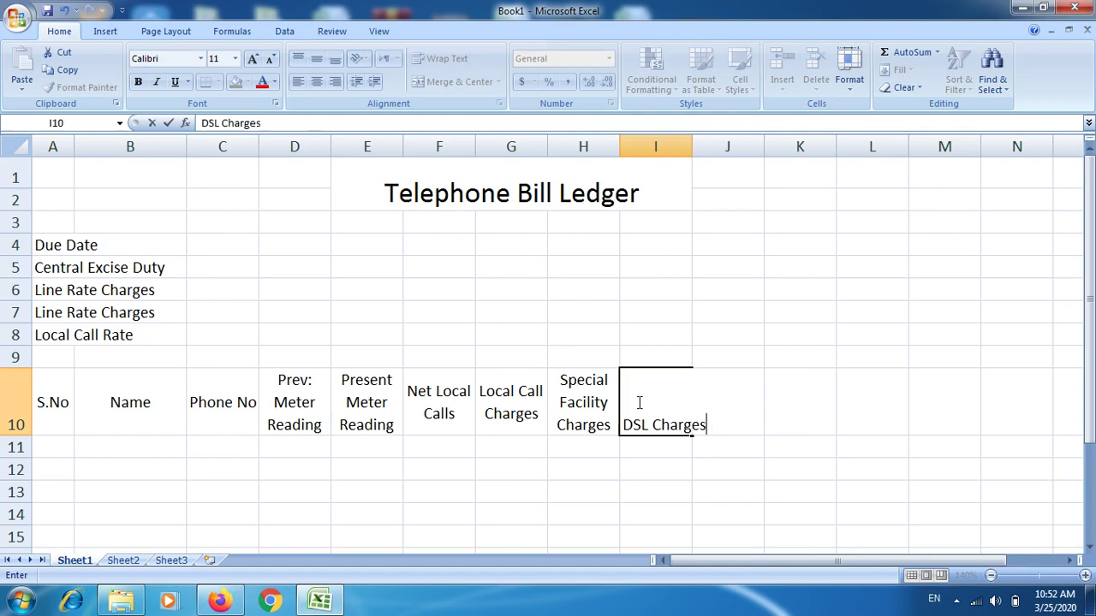
pyautogui.press('Return')
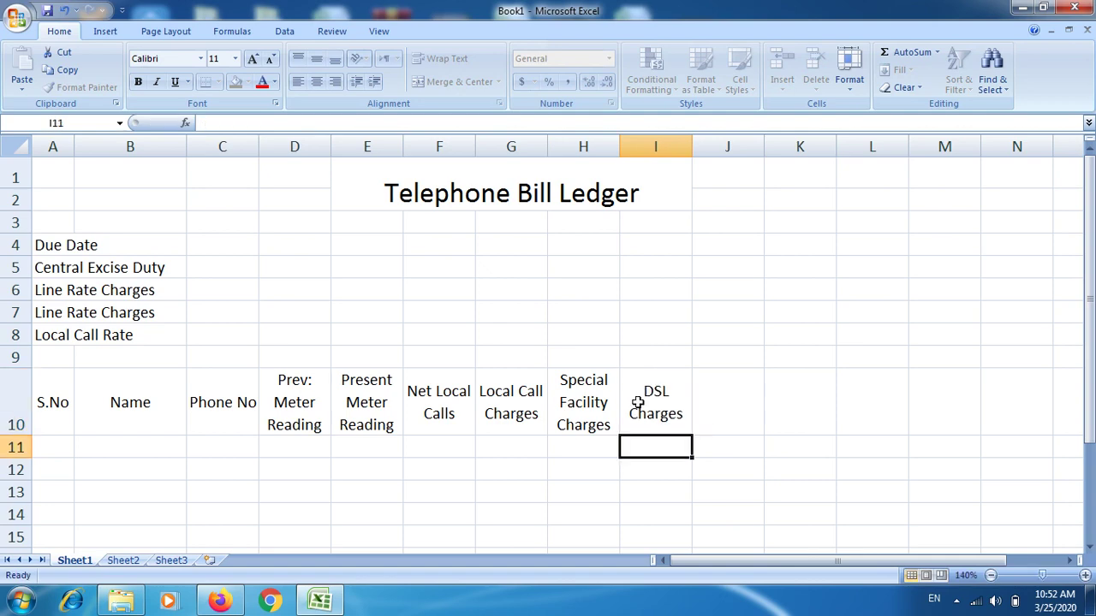
pyautogui.click(717, 394)
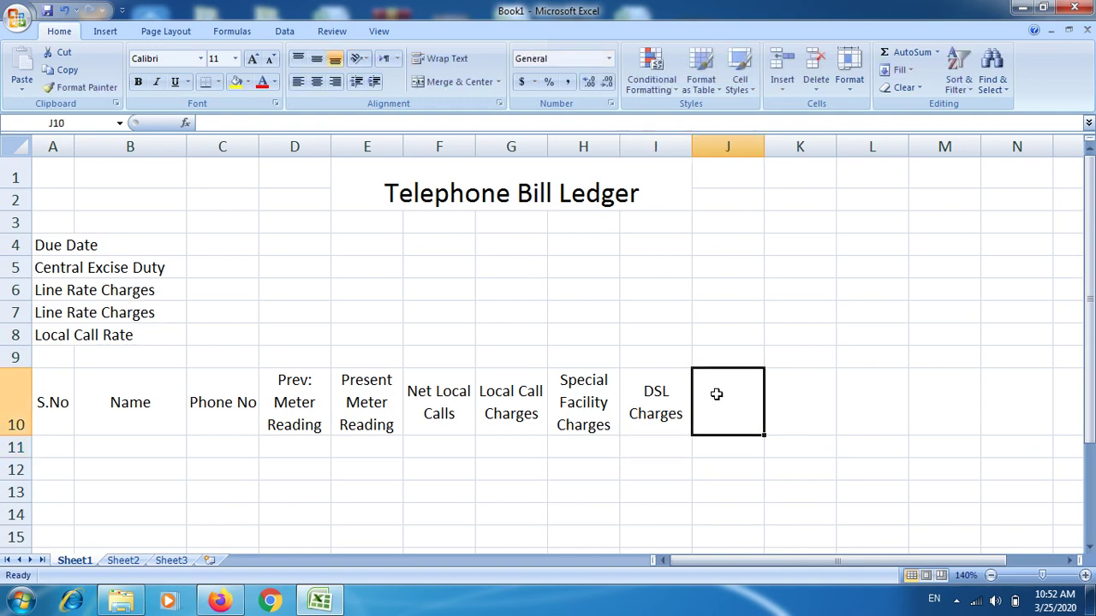
pyautogui.write('T')
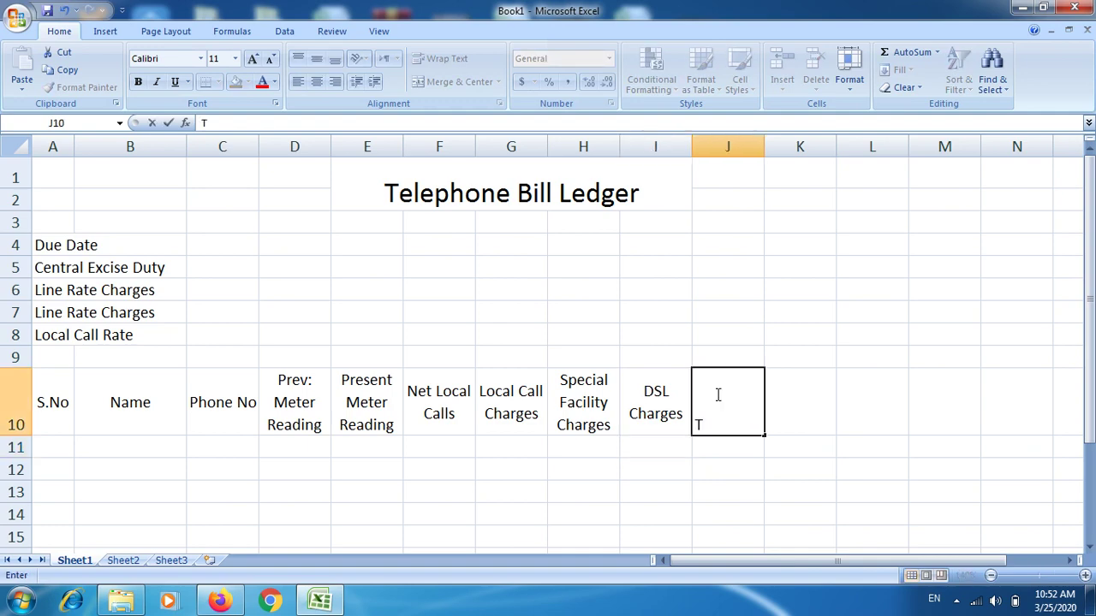
pyautogui.write('ru')
pyautogui.write('nk')
pyautogui.write(' Ca')
pyautogui.write('ll')
pyautogui.write(' Ch')
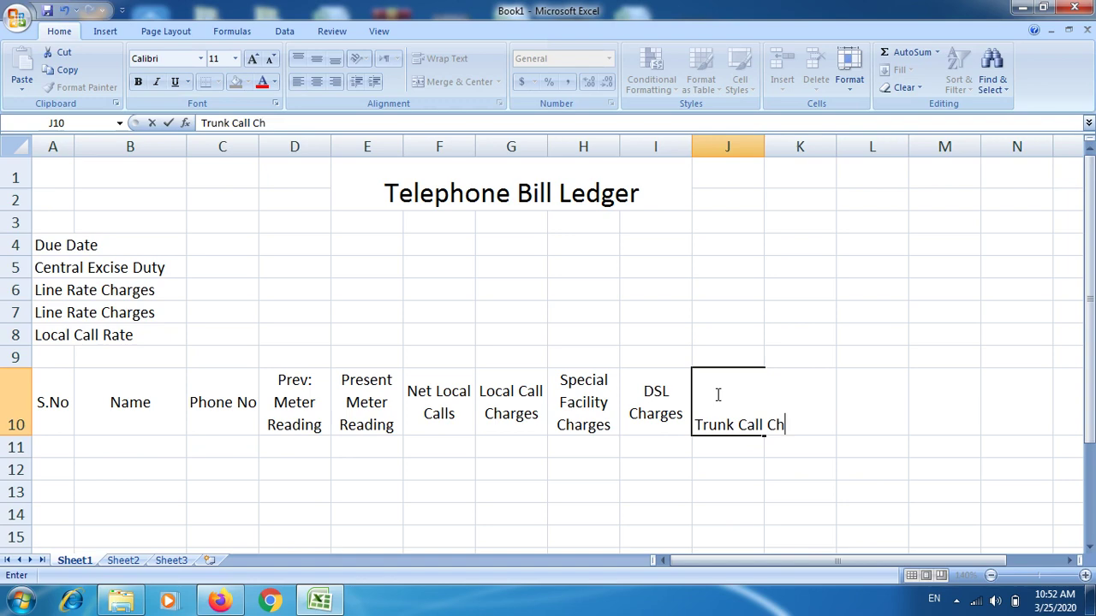
pyautogui.write('arges')
pyautogui.write(' Tot')
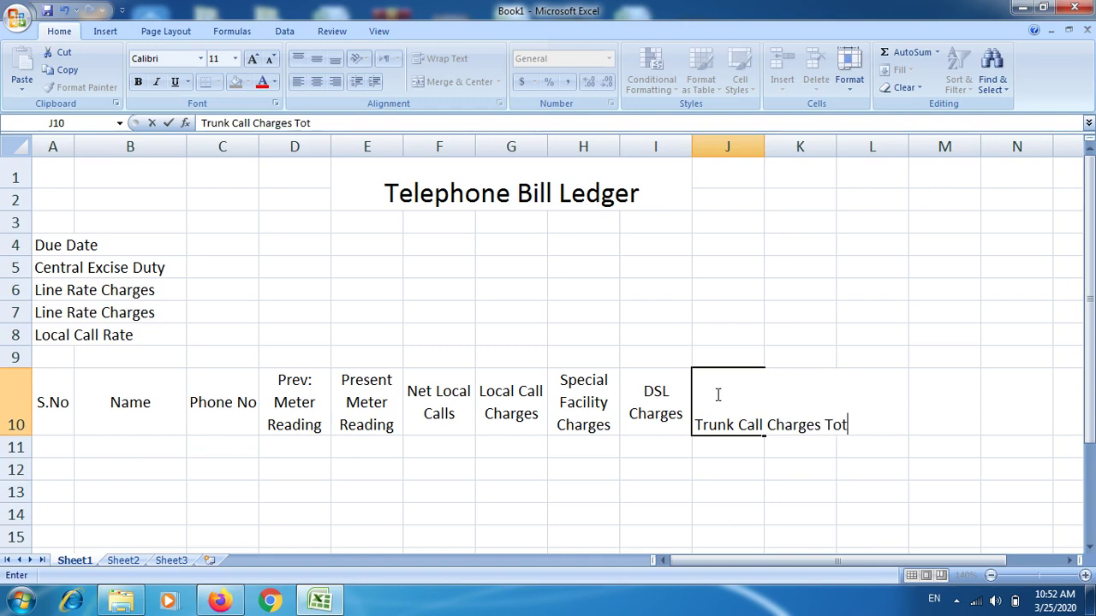
pyautogui.write('al')
pyautogui.press('BackSpace')
pyautogui.press('BackSpace')
pyautogui.press('BackSpace')
pyautogui.press('BackSpace')
pyautogui.press('BackSpace')
pyautogui.hotkey('ctrl', 'Return')
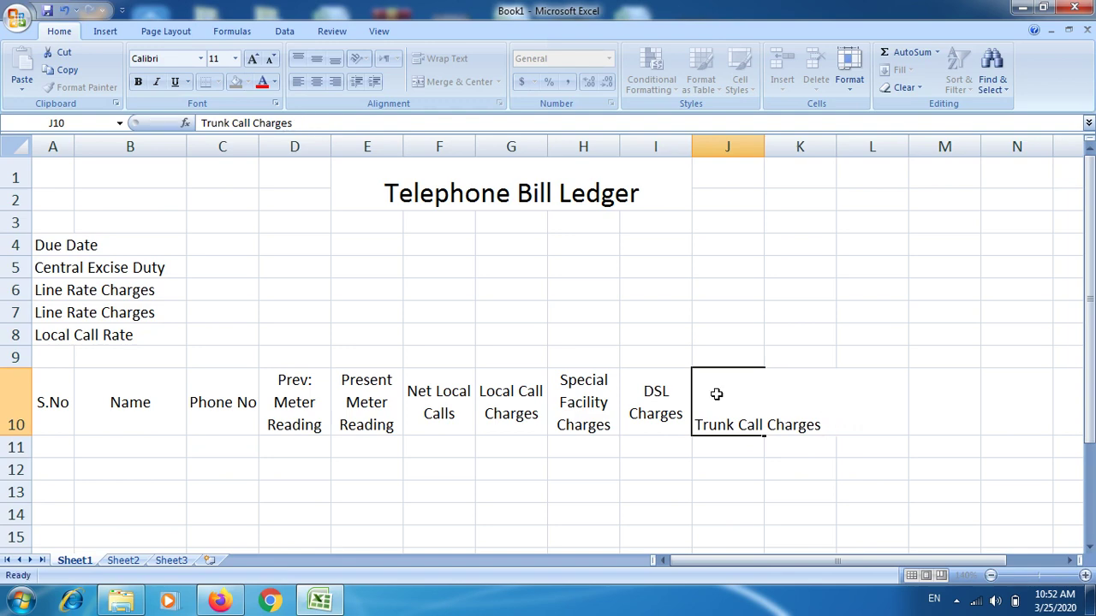
# - Enter 'Total Charges' as the header in K10
pyautogui.click(797, 425)
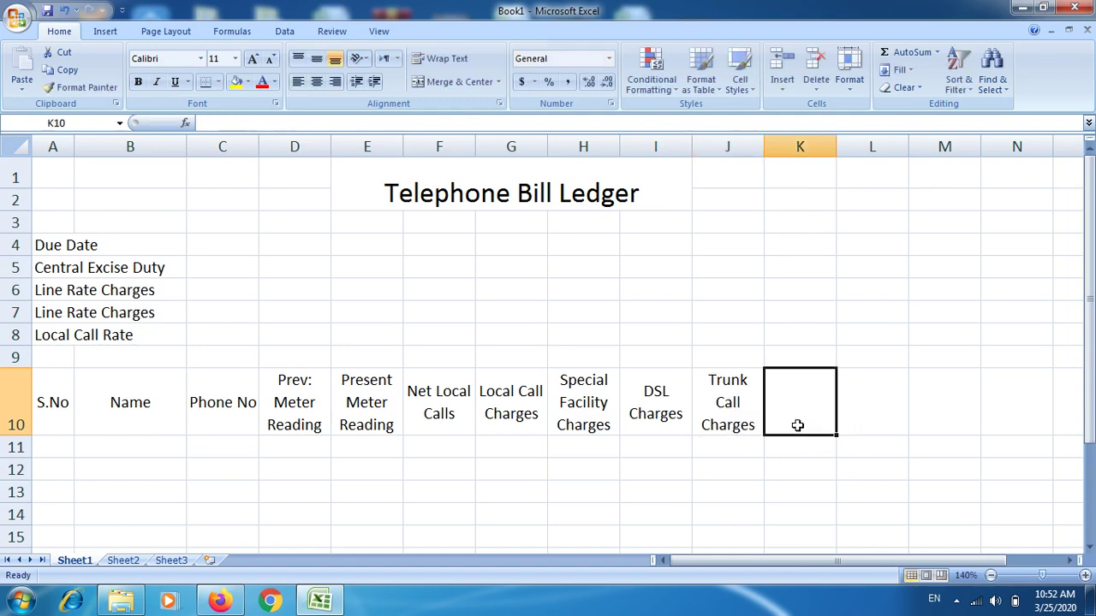
pyautogui.write('To')
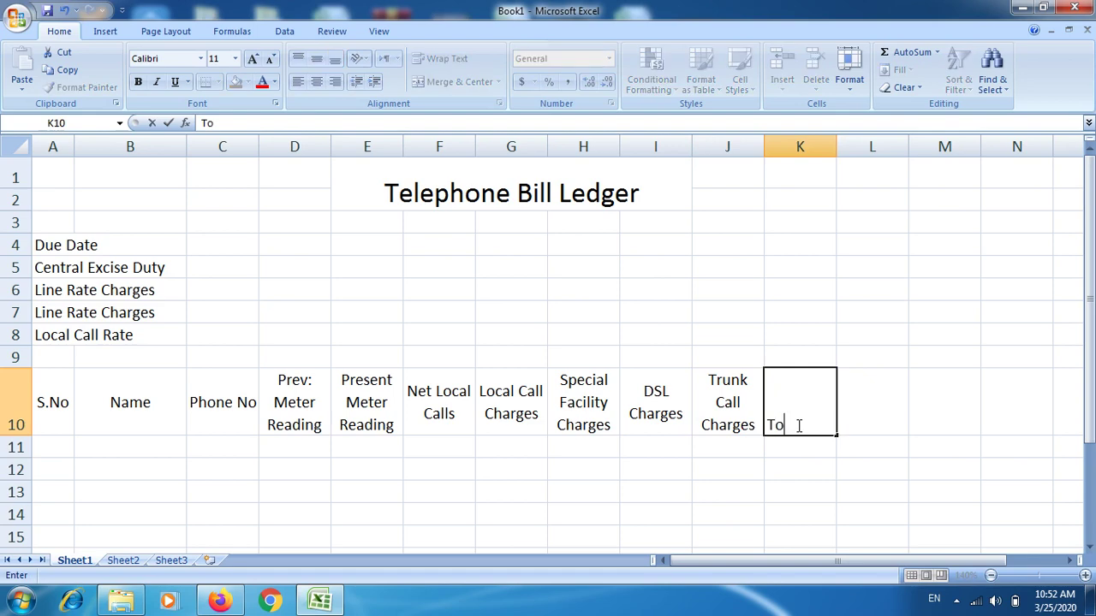
pyautogui.write('tal ')
pyautogui.write('C')
pyautogui.write('har')
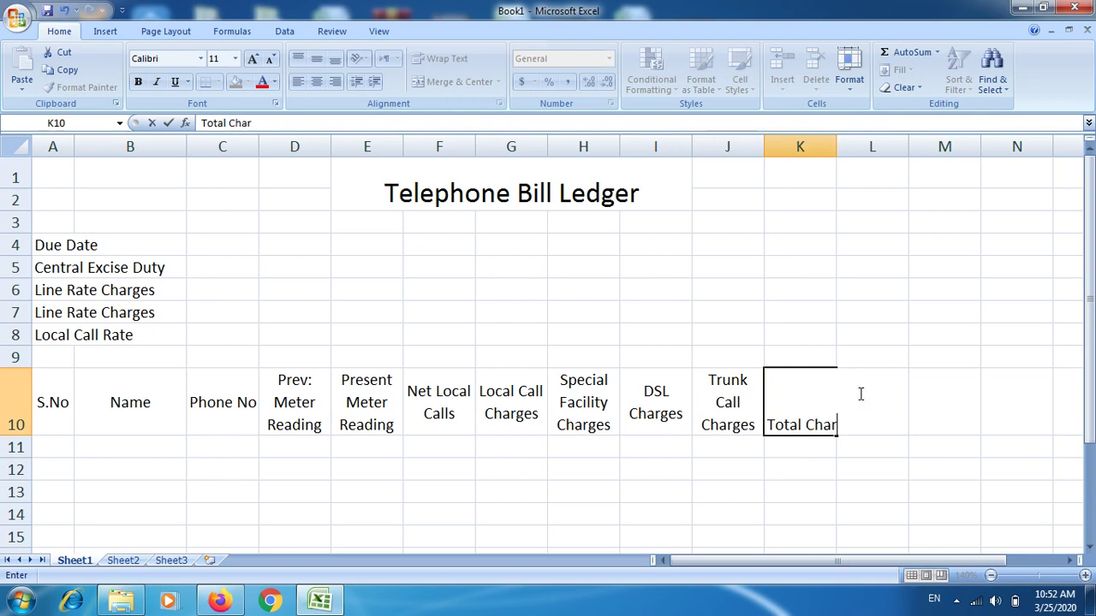
pyautogui.write('ges')
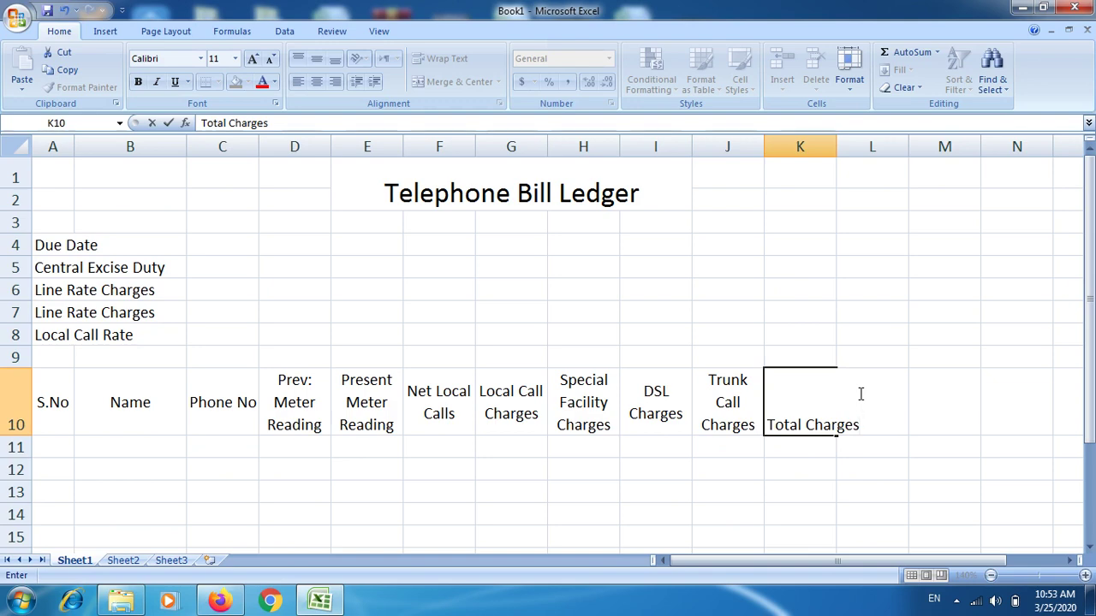
pyautogui.press('Return')
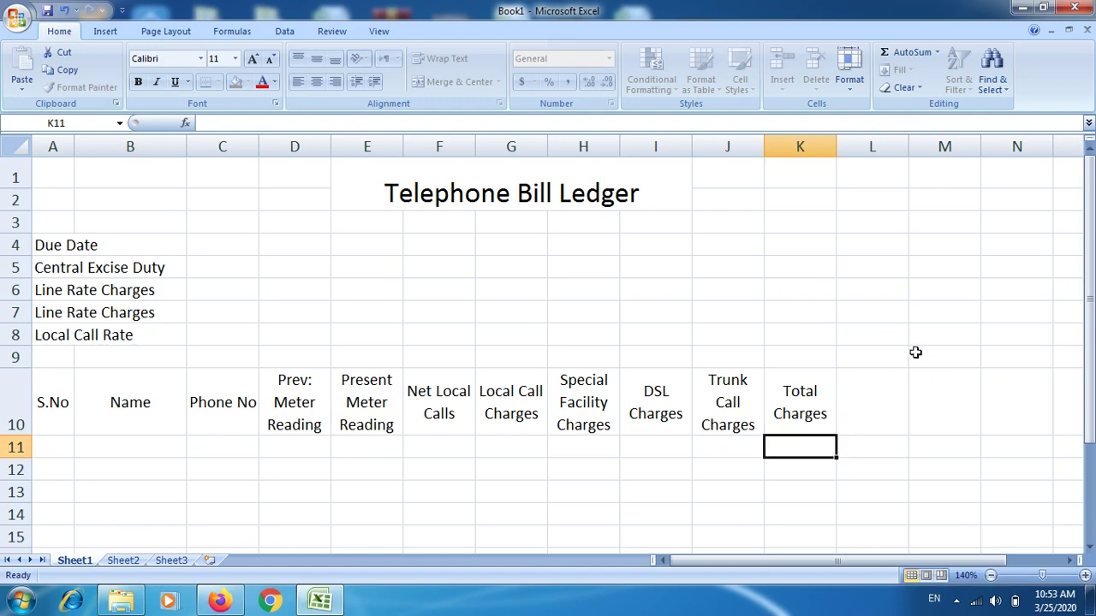
# - Enter the wrapped header 'Central Excise Duty' in L10 and begin 'Total (Current)' in M10
pyautogui.click(863, 415)
pyautogui.write('C')
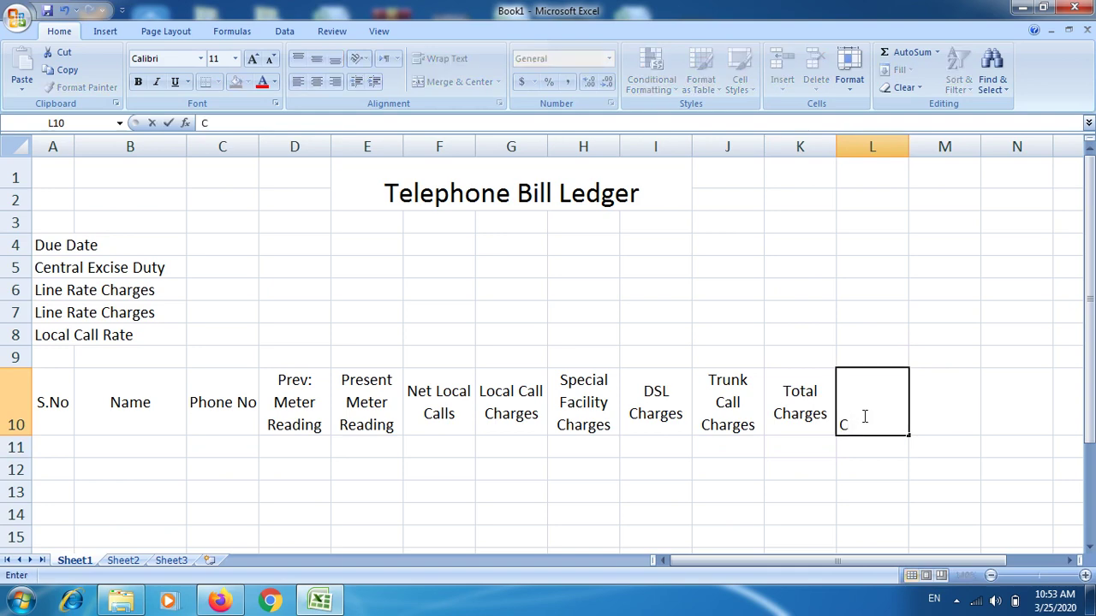
pyautogui.write('ent')
pyautogui.write('ral ')
pyautogui.write('E')
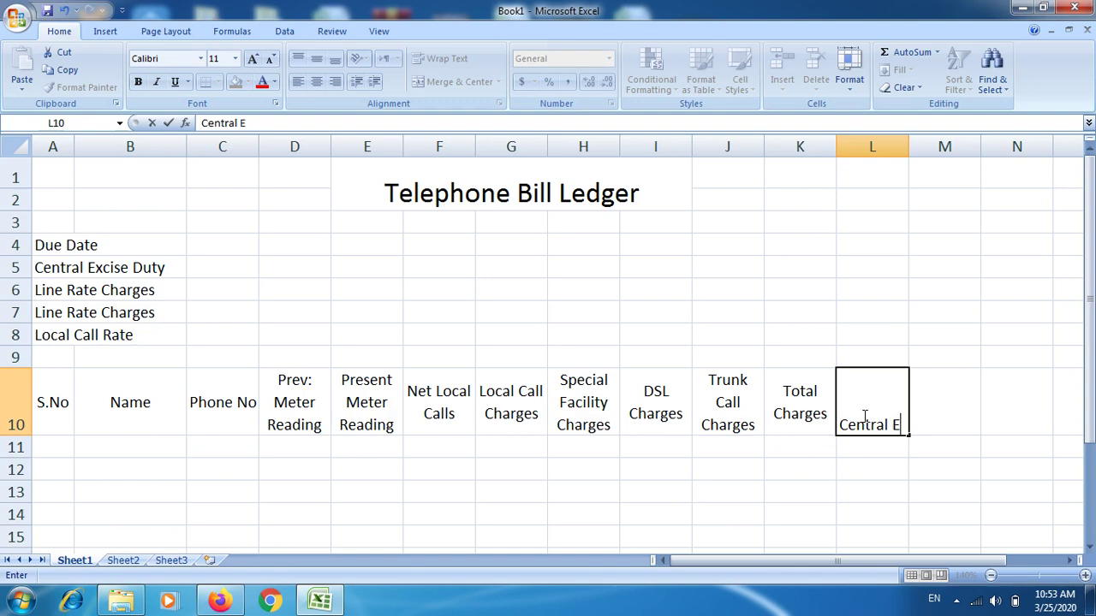
pyautogui.write('xi')
pyautogui.write('\\')
pyautogui.press('BackSpace')
pyautogui.press('BackSpace')
pyautogui.write('x')
pyautogui.press('BackSpace')
pyautogui.write('ci')
pyautogui.write('se')
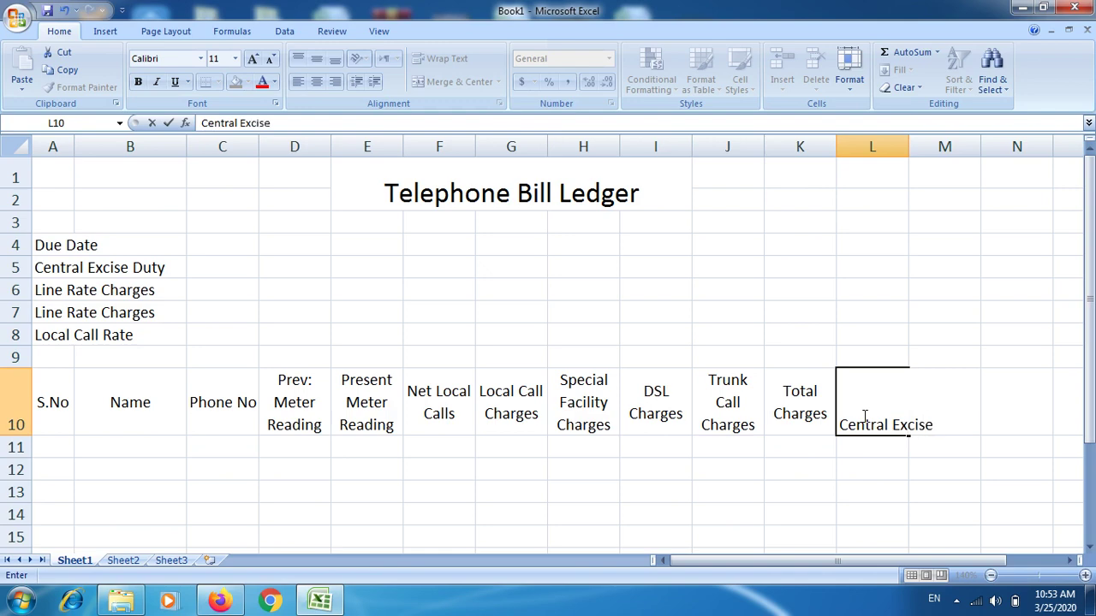
pyautogui.write(' Du')
pyautogui.write('ty')
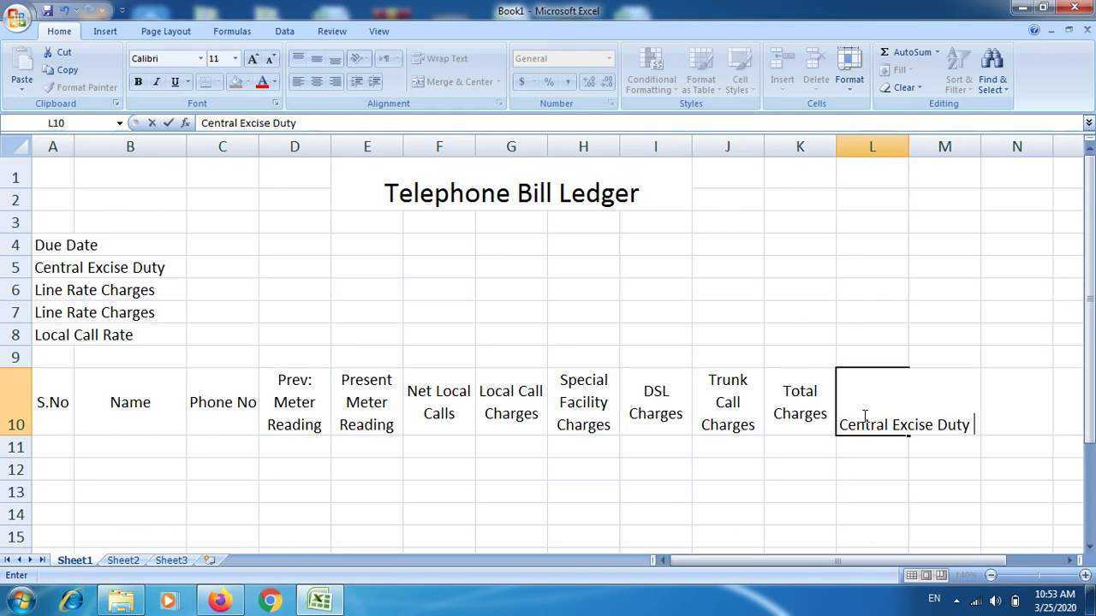
pyautogui.click(864, 417)
pyautogui.press('Tab')
pyautogui.write('T')
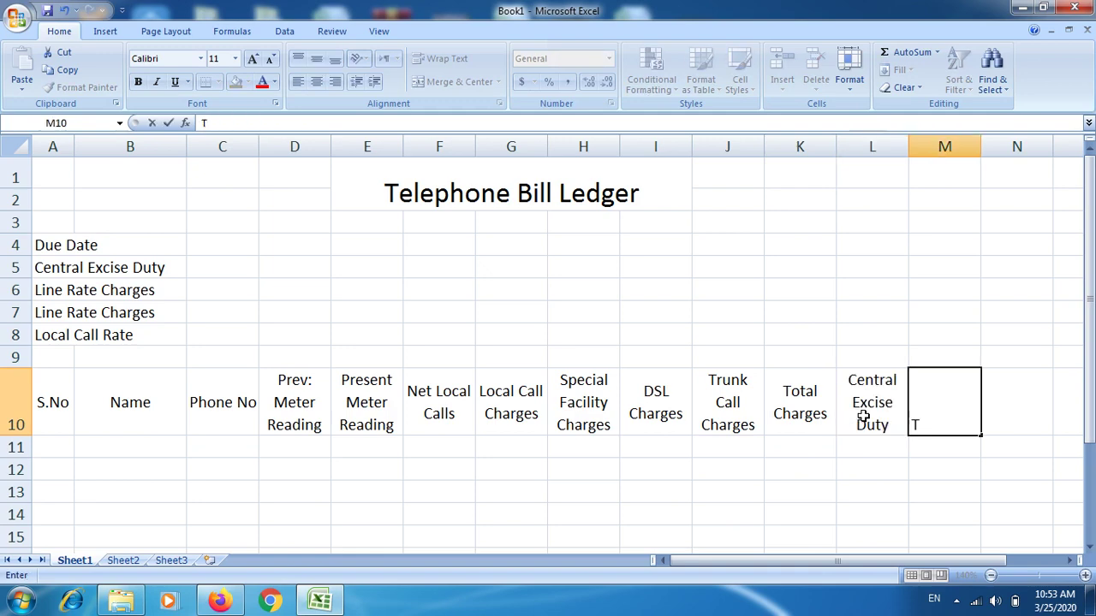
pyautogui.write('ota')
pyautogui.write('l')
pyautogui.write(' (')
pyautogui.write('Cu')
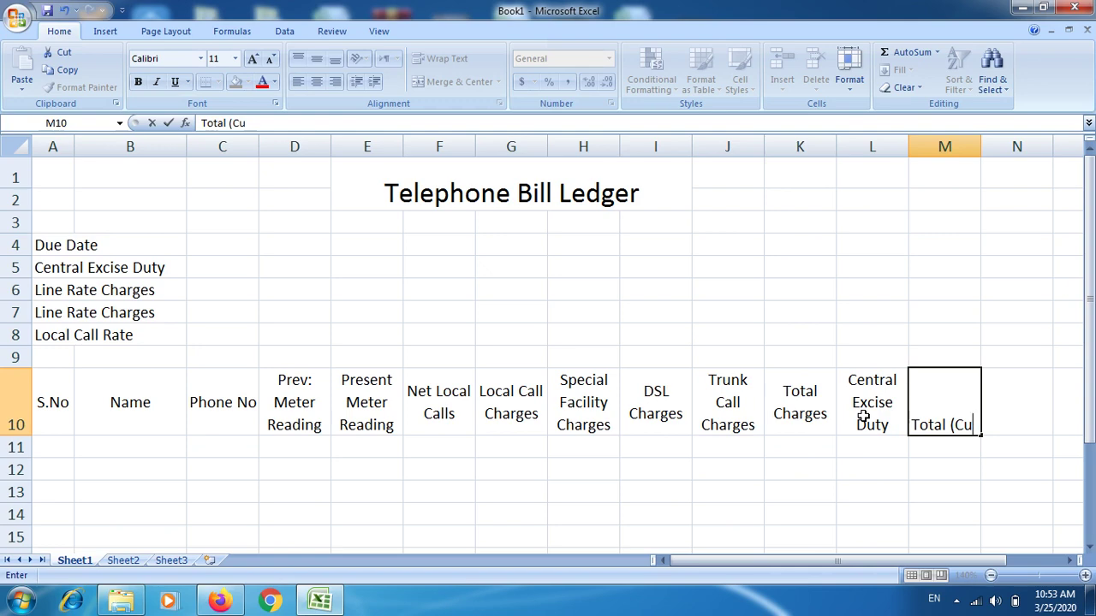
pyautogui.write('rren')
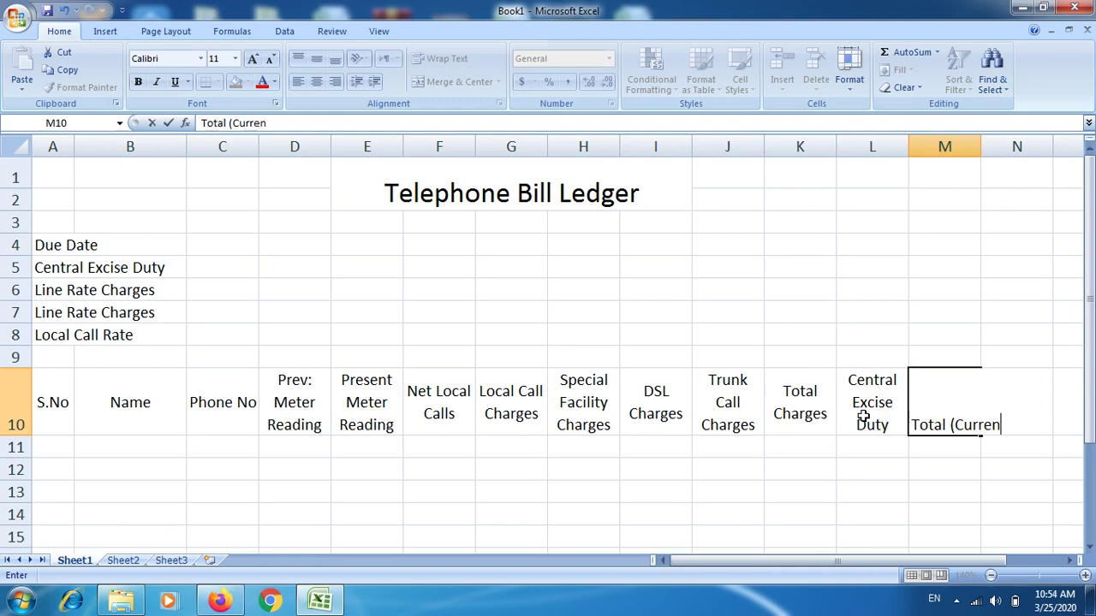
pyautogui.write('t')
pyautogui.write(')')
# - Commit 'Total (Current)' in M10, then add 'Arrears' in N10 and 'Total Bill' in O10
pyautogui.press('Return')
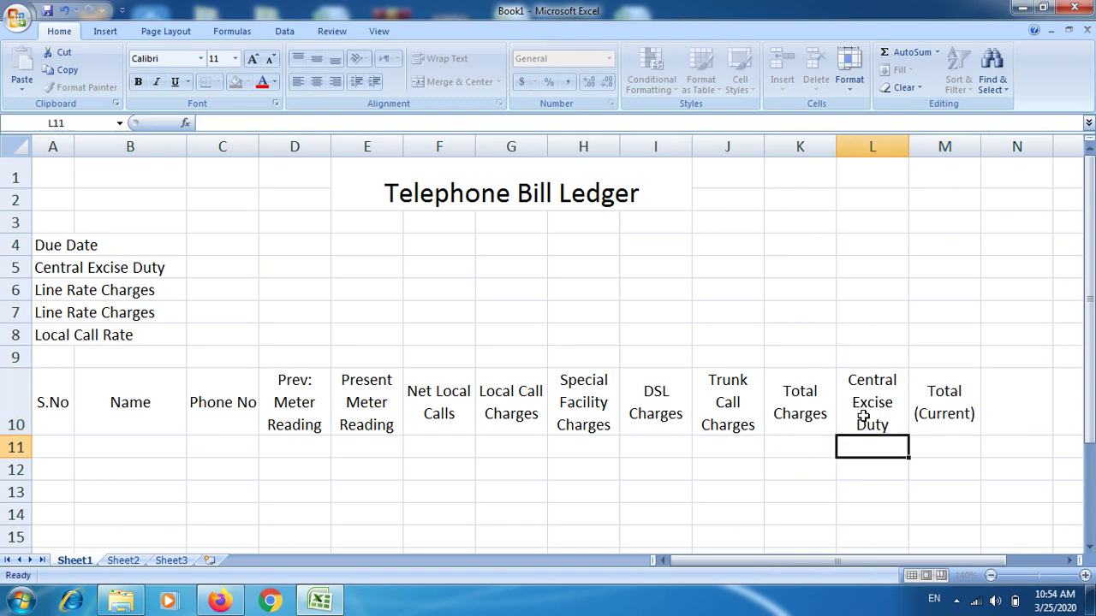
pyautogui.press('Right')
pyautogui.press('Right')
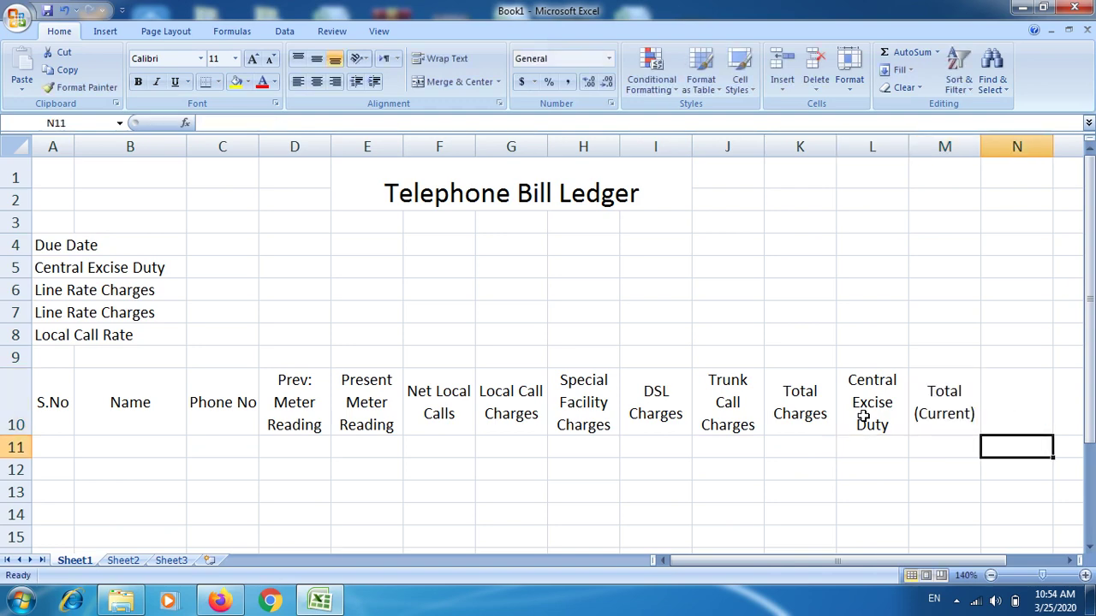
pyautogui.press('Up')
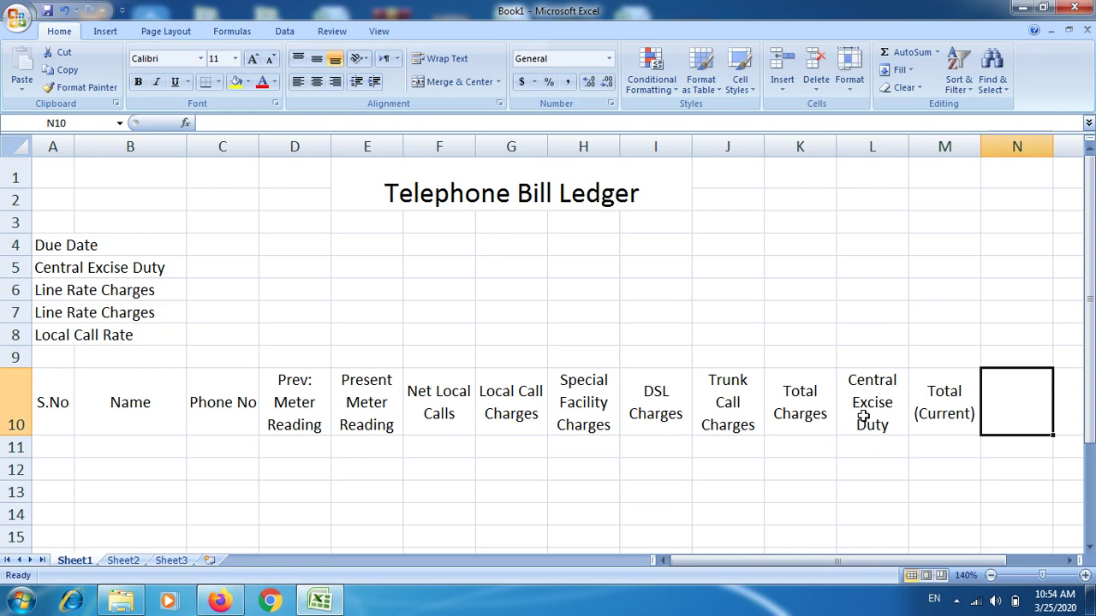
pyautogui.write('Arr')
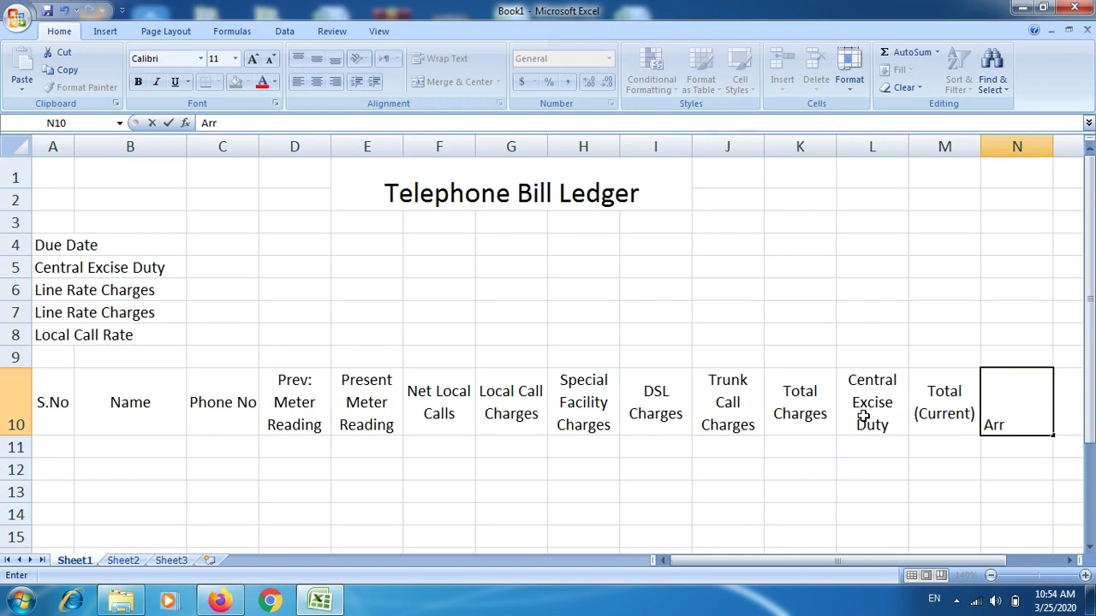
pyautogui.write('ea')
pyautogui.write('r')
pyautogui.press('BackSpace')
pyautogui.write('rs')
pyautogui.press('Tab')
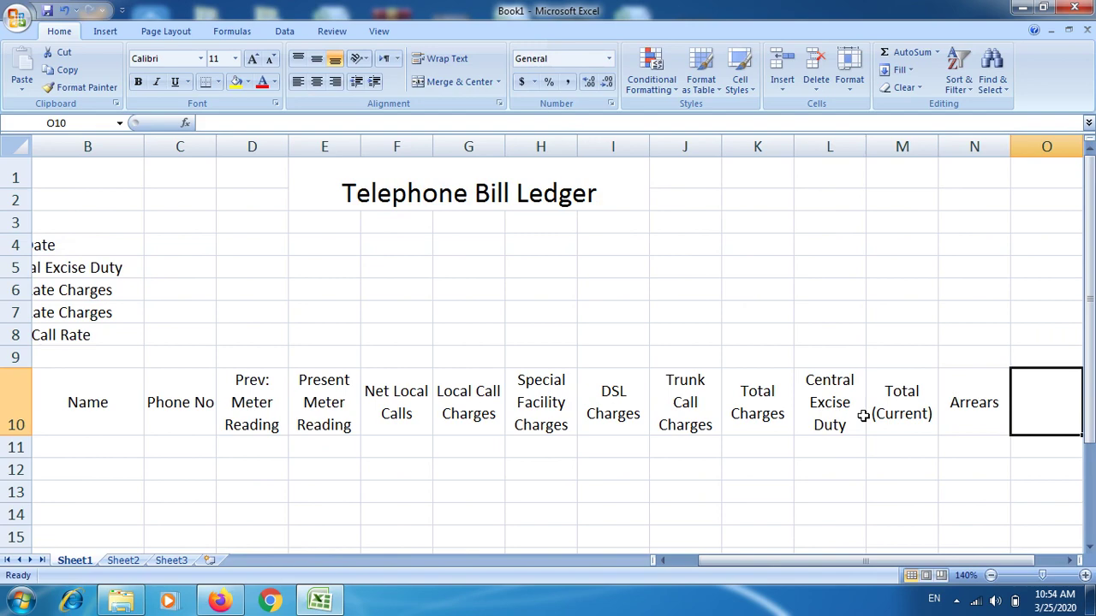
pyautogui.write('T')
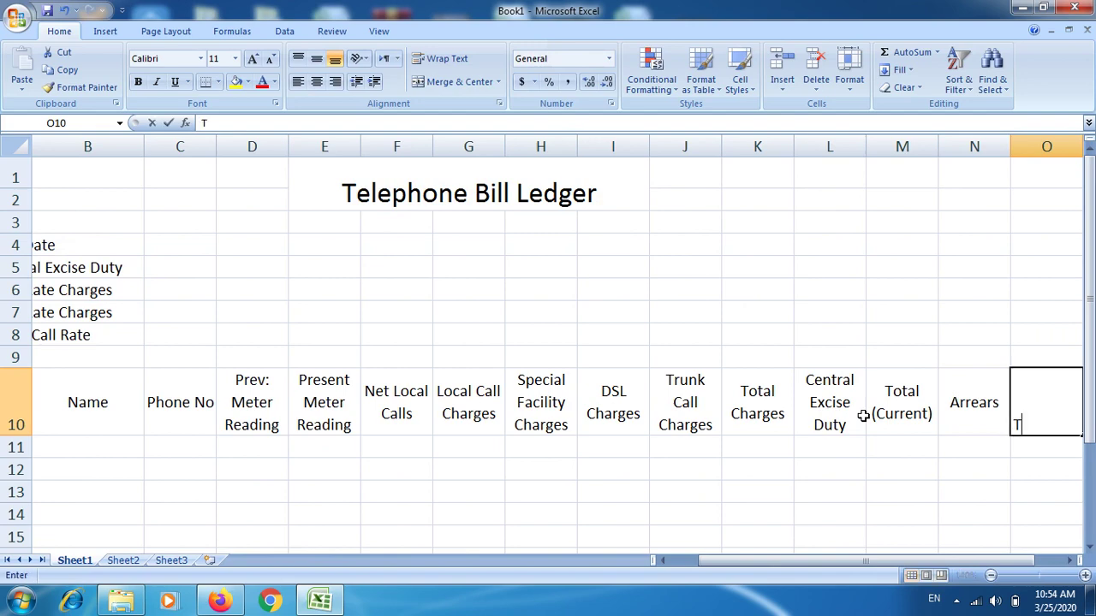
pyautogui.write('otal ')
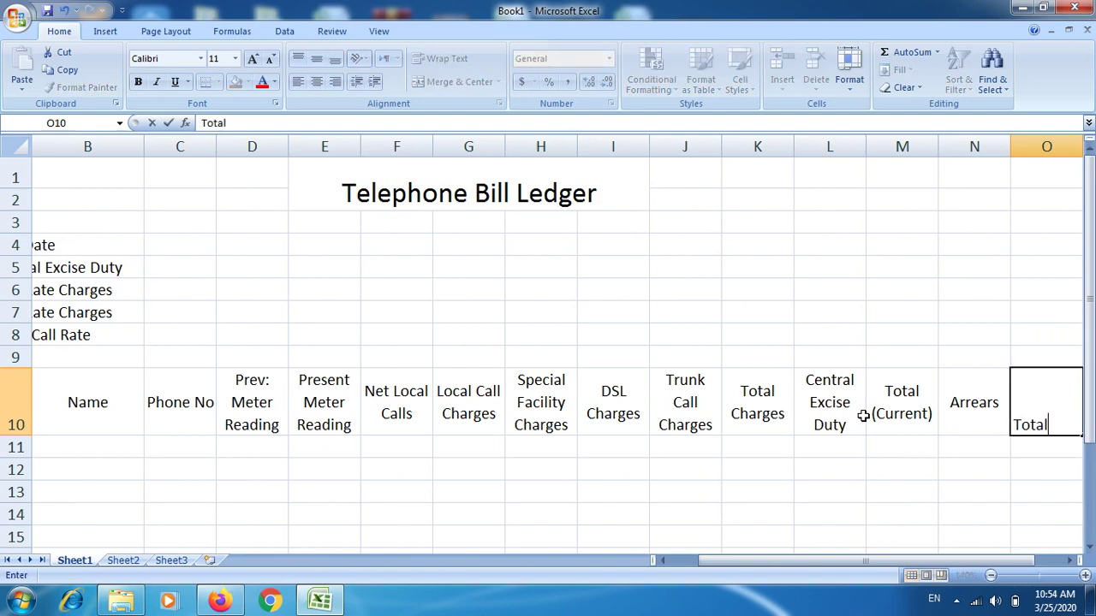
pyautogui.write('B')
pyautogui.write('ill')
pyautogui.hotkey('ctrl', 'Return')
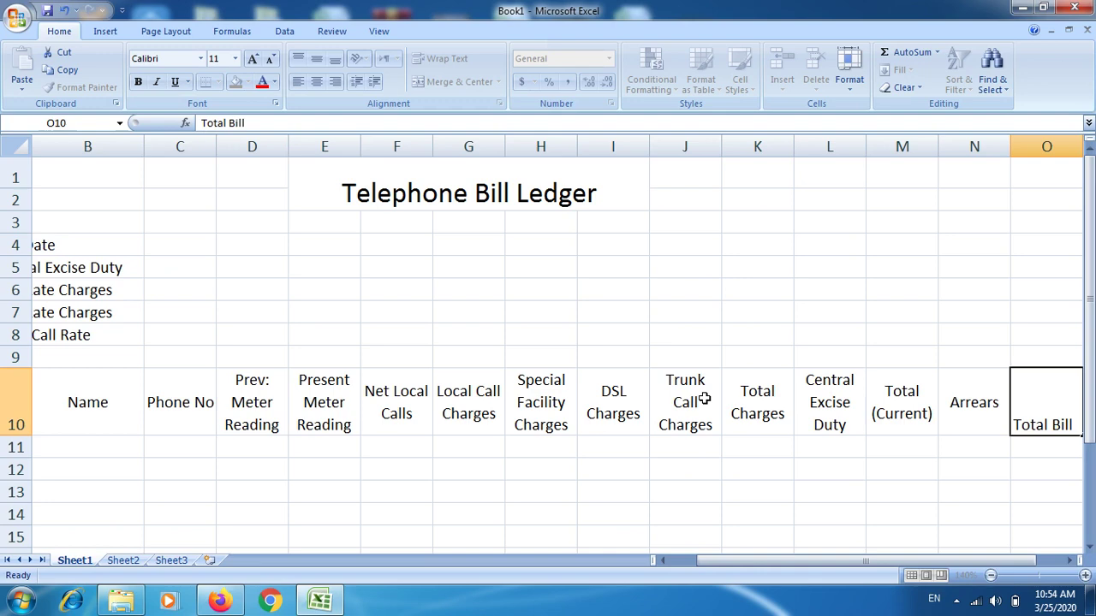
# - Enter 'Bill Payed On' in P10 and 'Payed Bill Due Date' in Q10
pyautogui.press('Right')
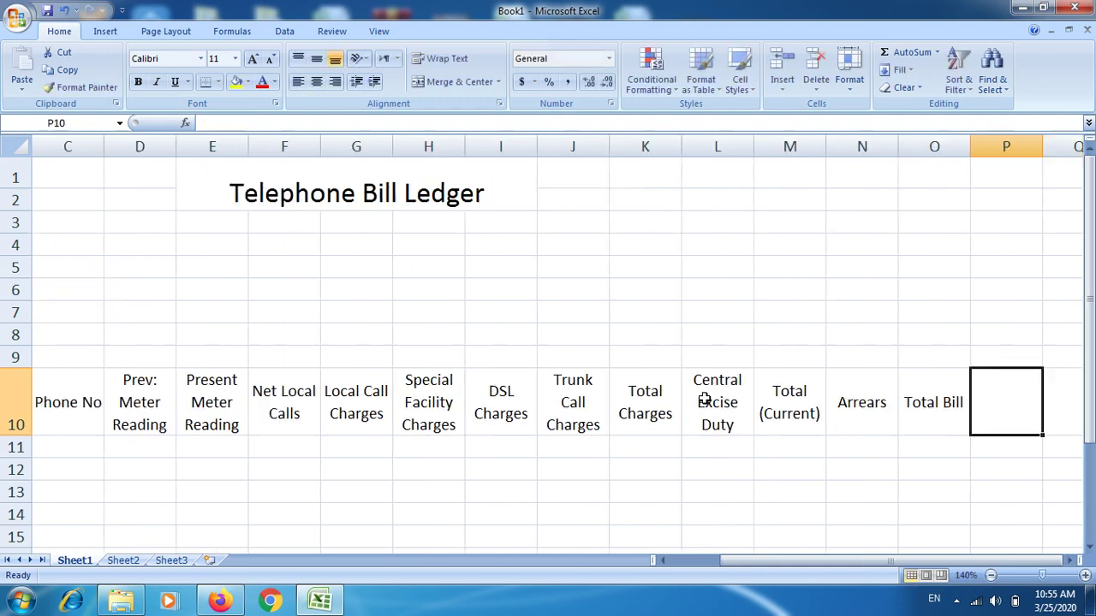
pyautogui.write('B')
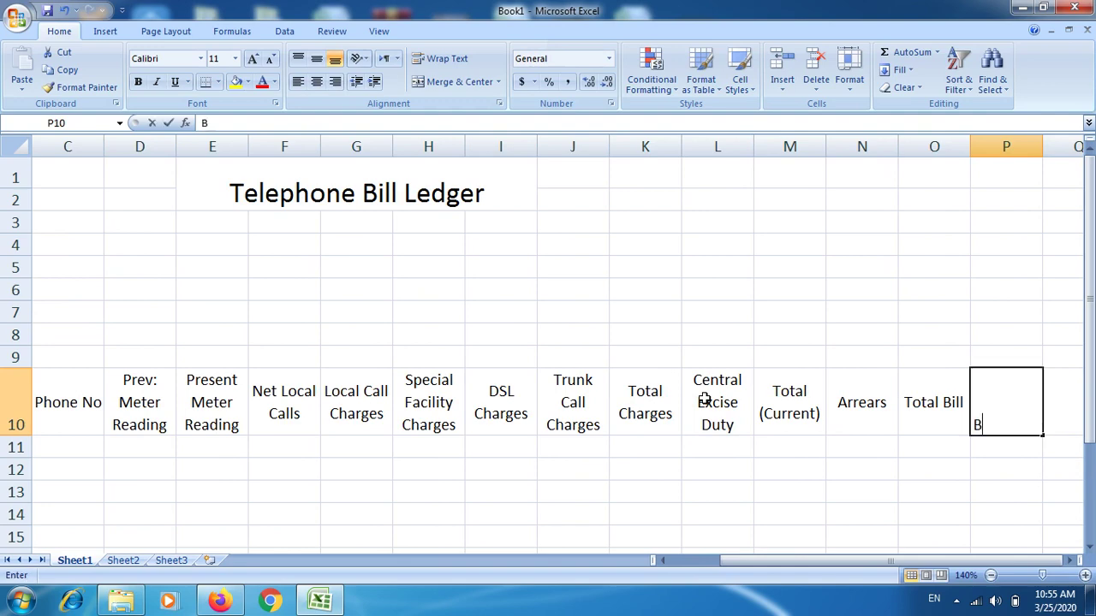
pyautogui.write('ill')
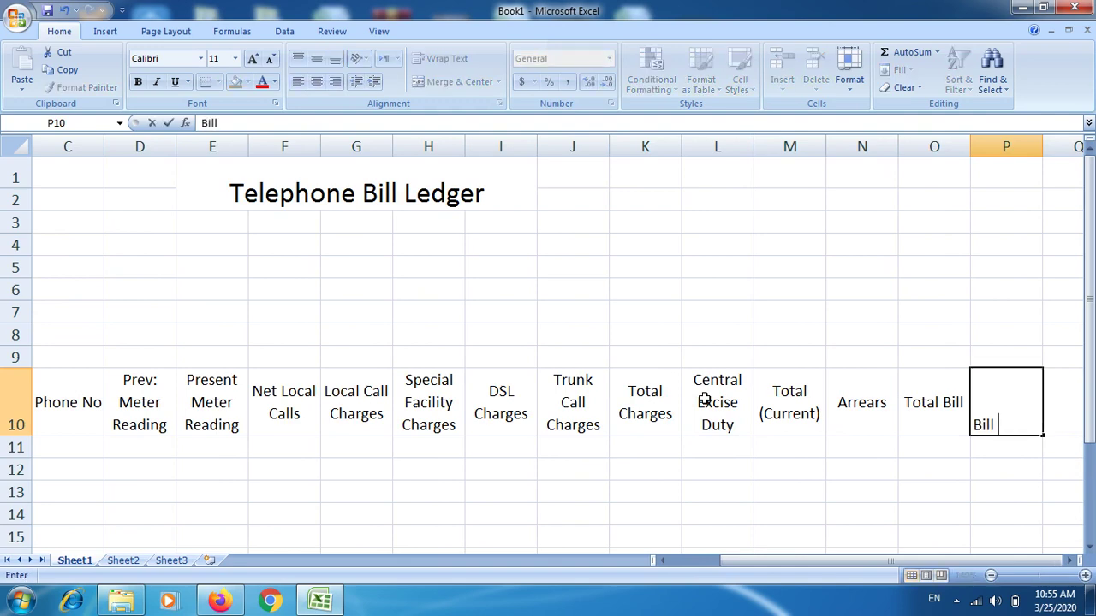
pyautogui.write(' Pa')
pyautogui.write('ye')
pyautogui.write('d')
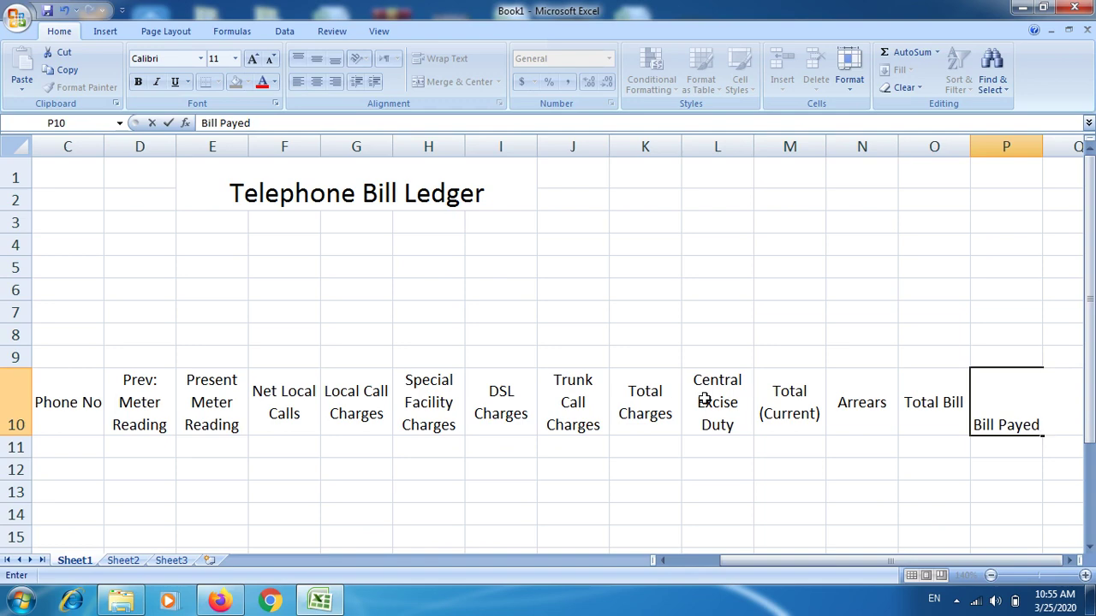
pyautogui.write(' O')
pyautogui.write('n')
pyautogui.press('Tab')
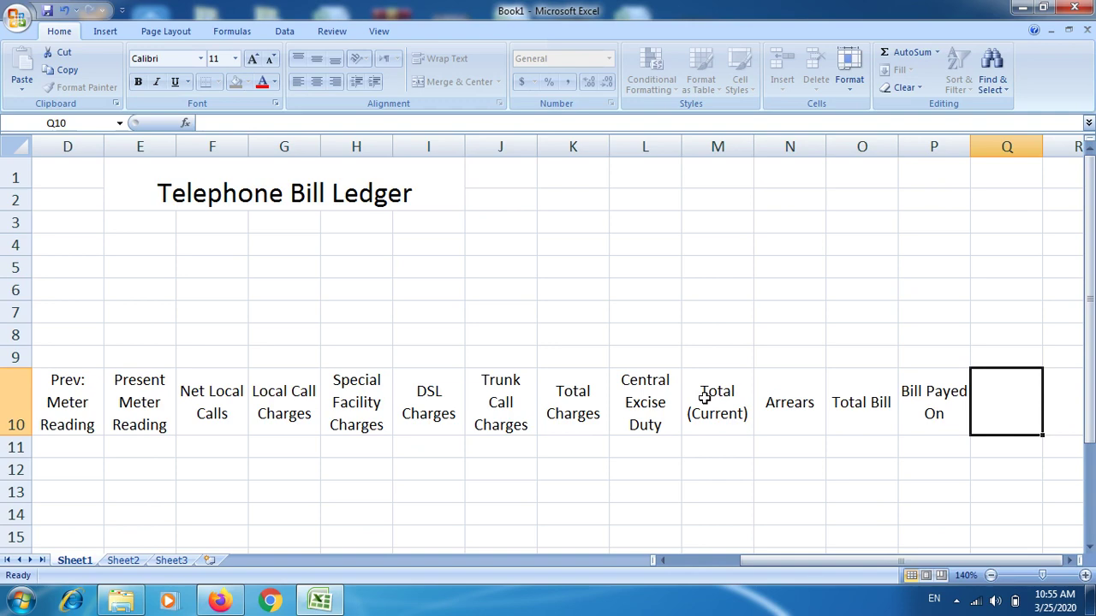
pyautogui.write('Pay')
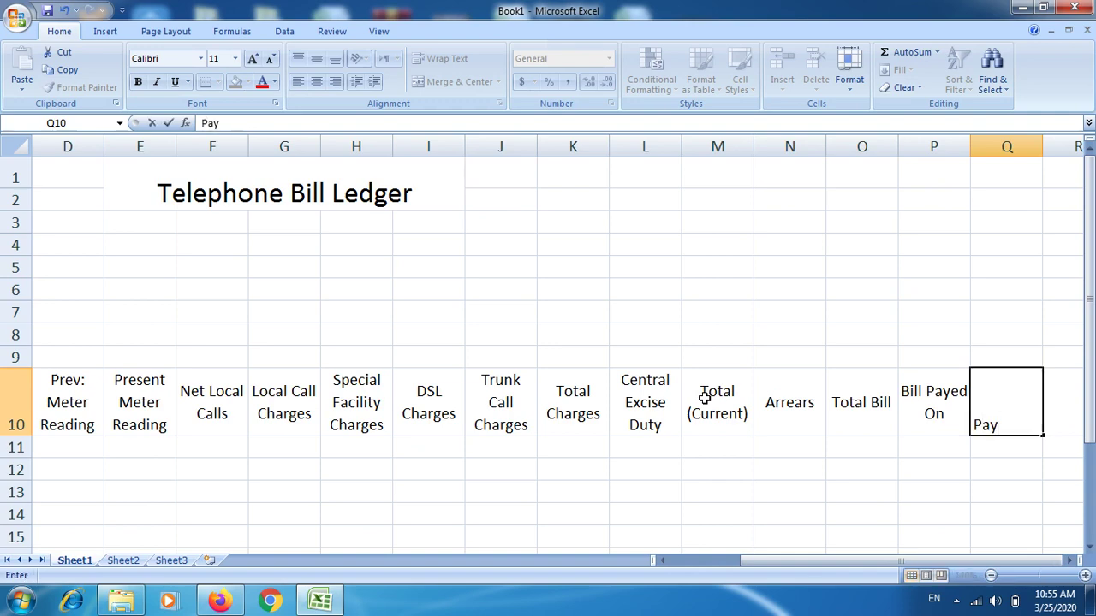
pyautogui.write('ed ')
pyautogui.write('Bi')
pyautogui.write('ll')
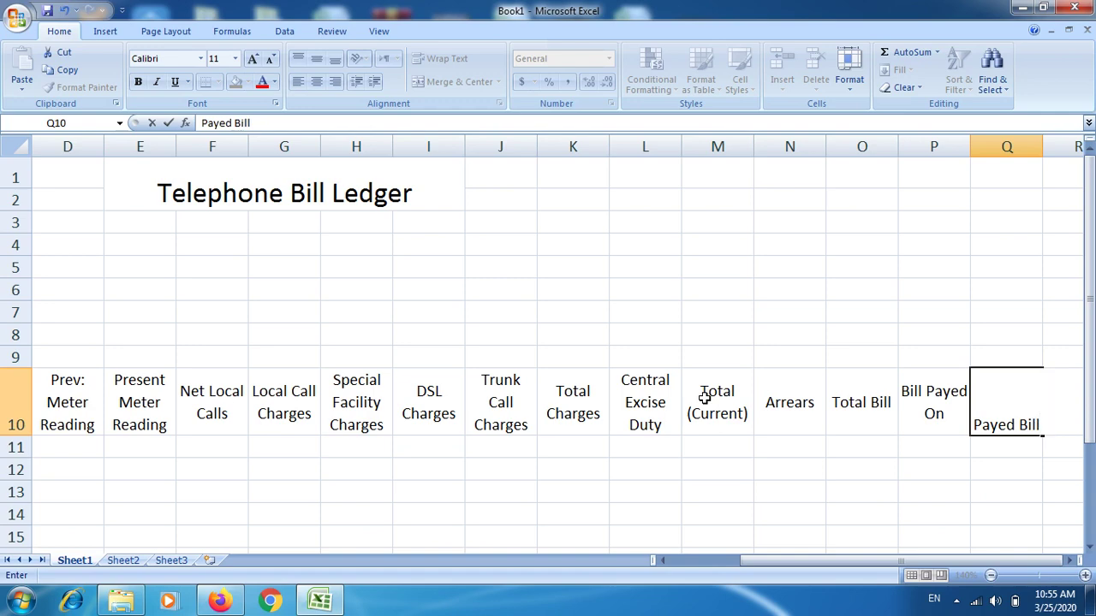
pyautogui.write(' D')
pyautogui.write('ue')
pyautogui.write(' Date')
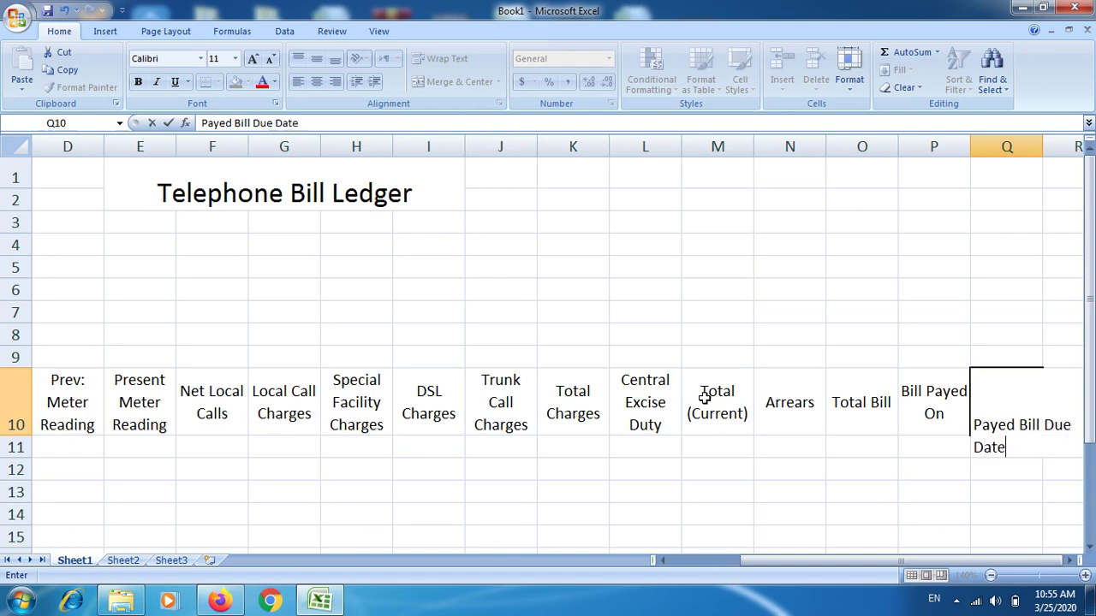
pyautogui.press('Tab')
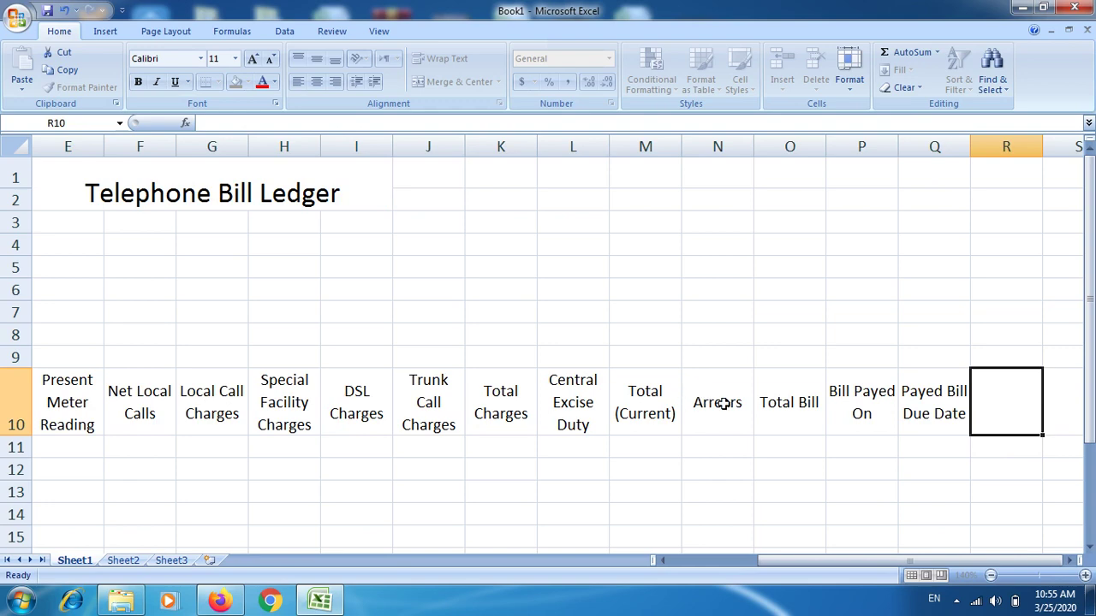
# - Centre all seventeen headers in A10:Q10 both vertically and horizontally
pyautogui.click(930, 396)
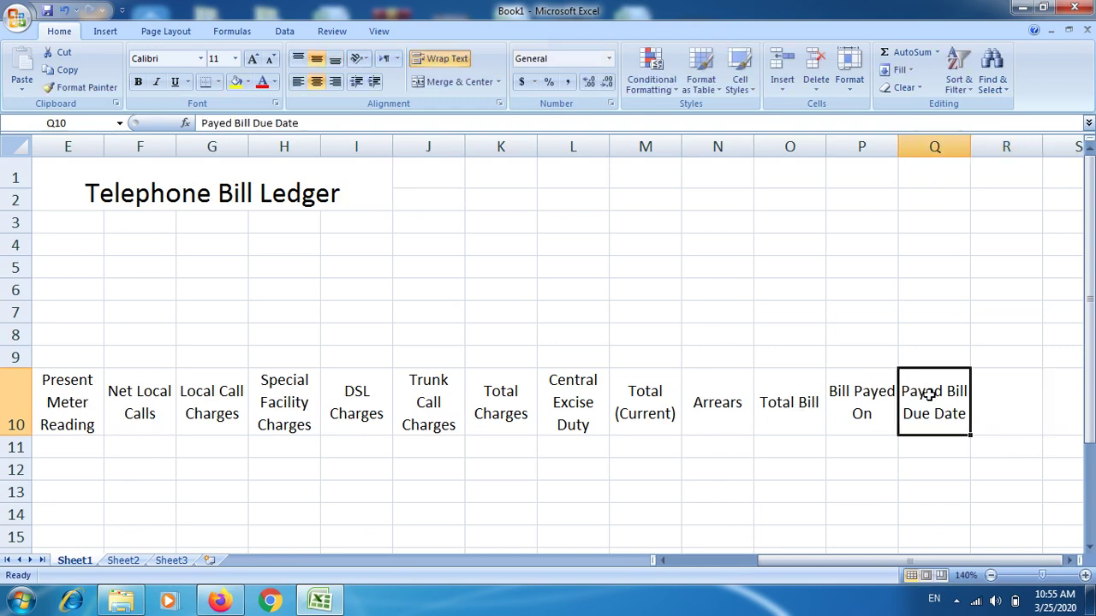
pyautogui.moveTo(930, 396); pyautogui.dragTo(17, 402)
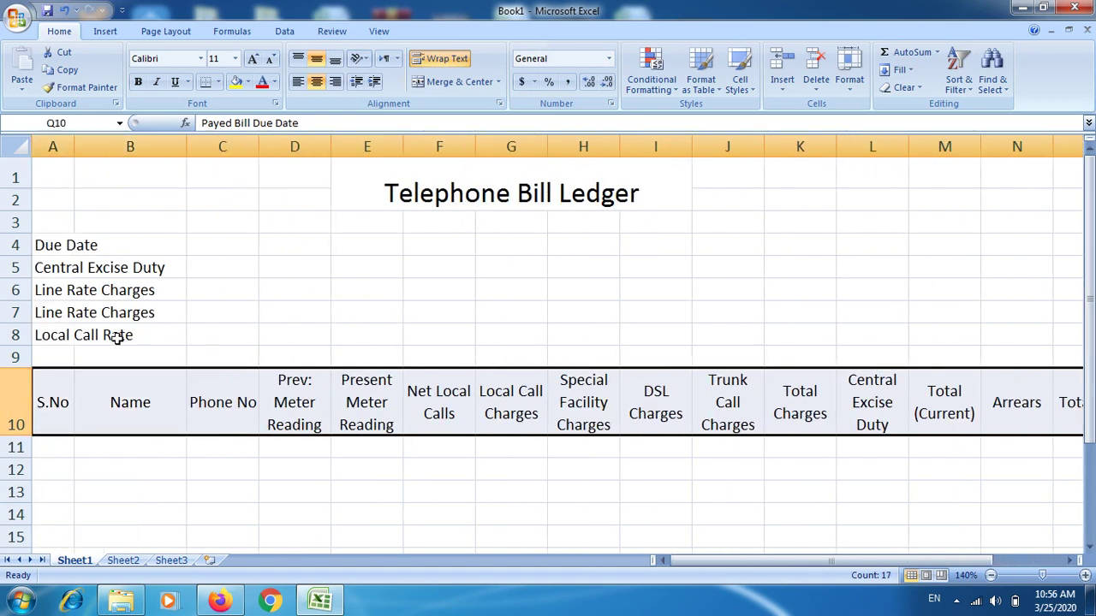
pyautogui.click(317, 59)
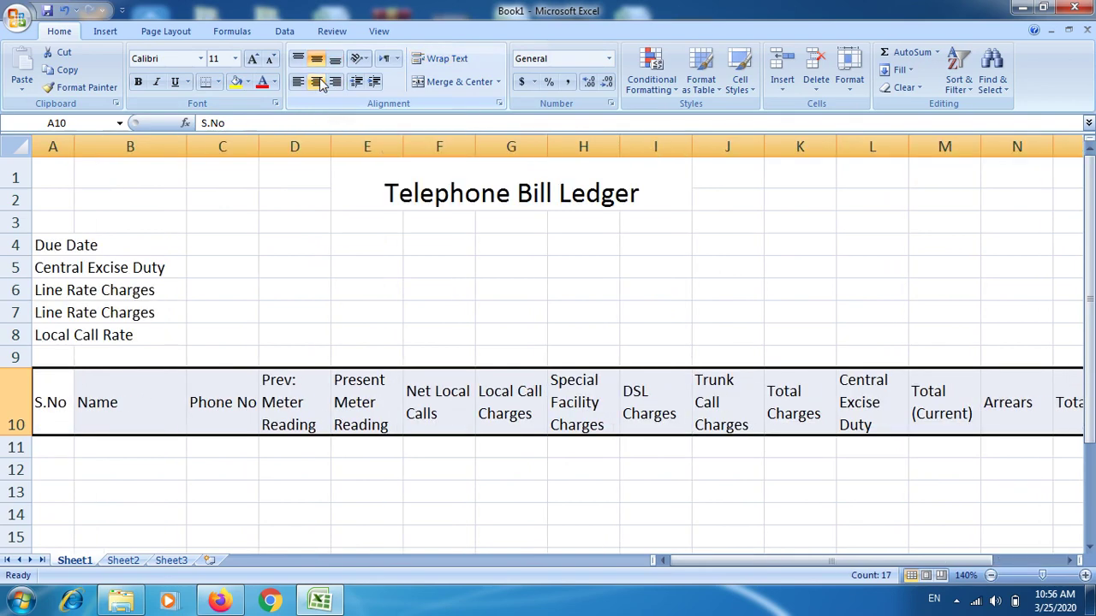
pyautogui.click(319, 83)
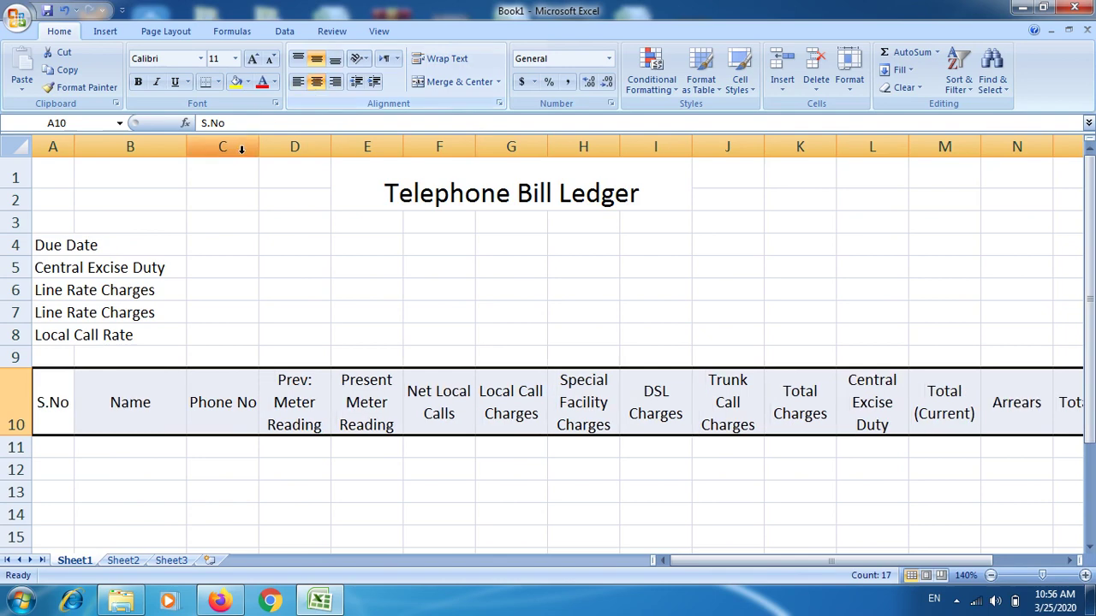
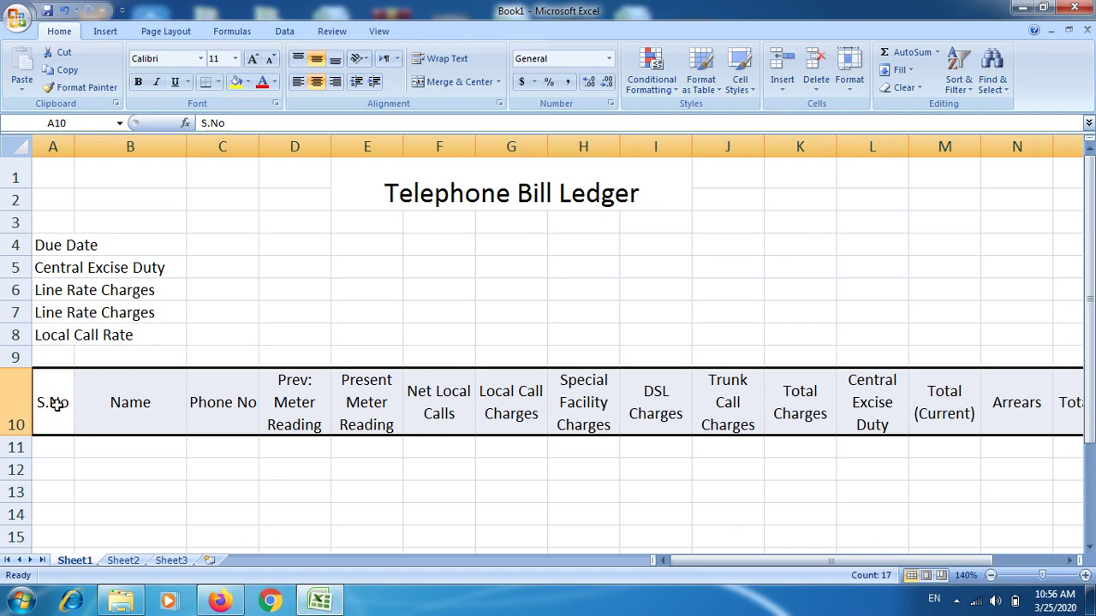
# - Apply All Borders to the row 10 header cells, from S.No through Arrears
pyautogui.click(219, 83)
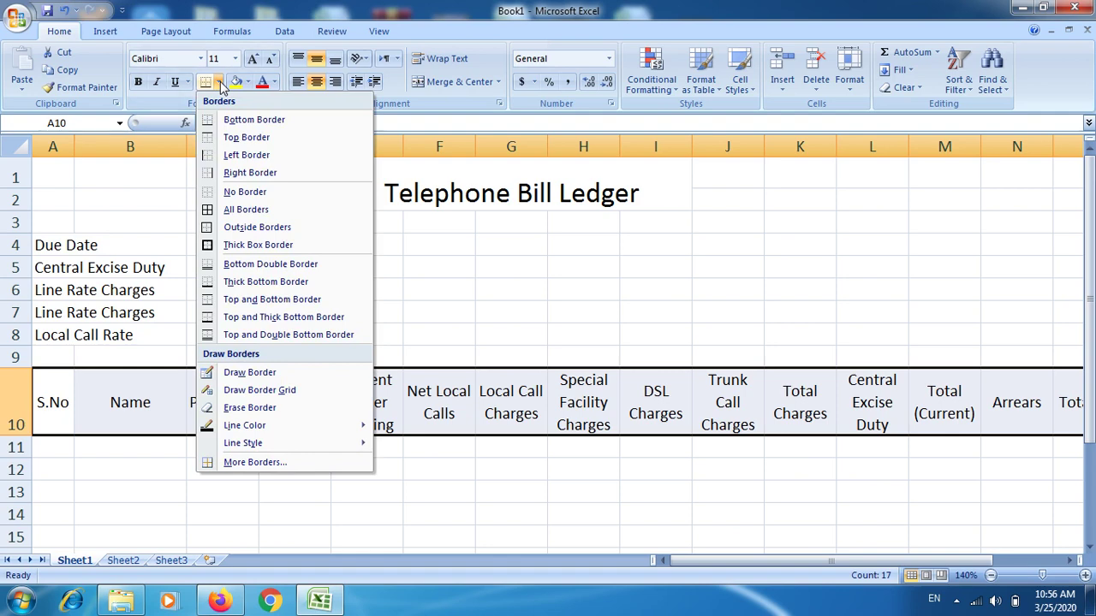
pyautogui.click(229, 210)
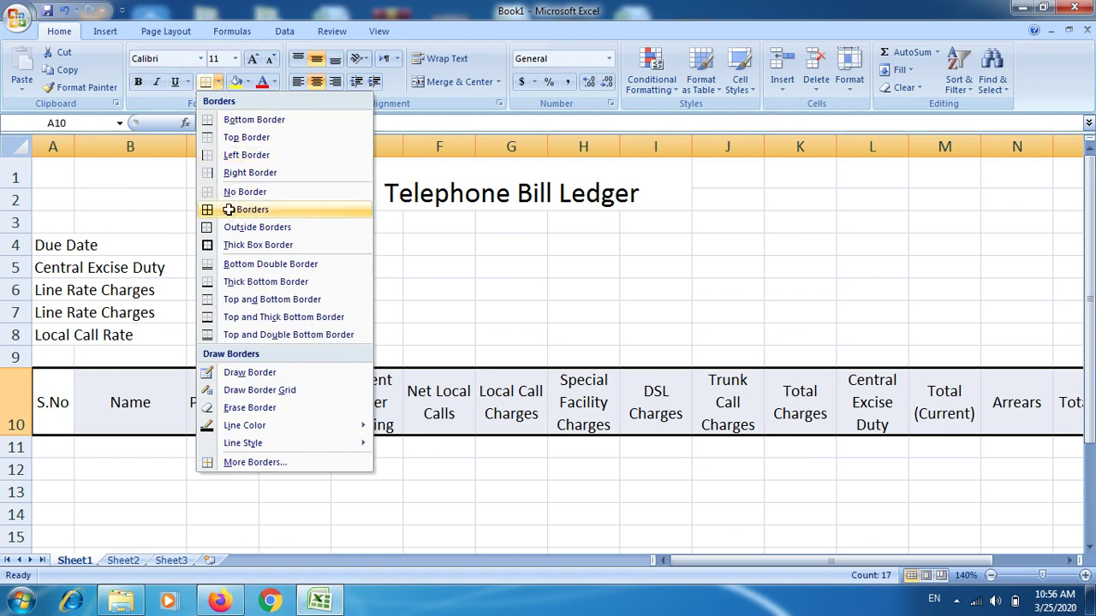
pyautogui.click(58, 446)
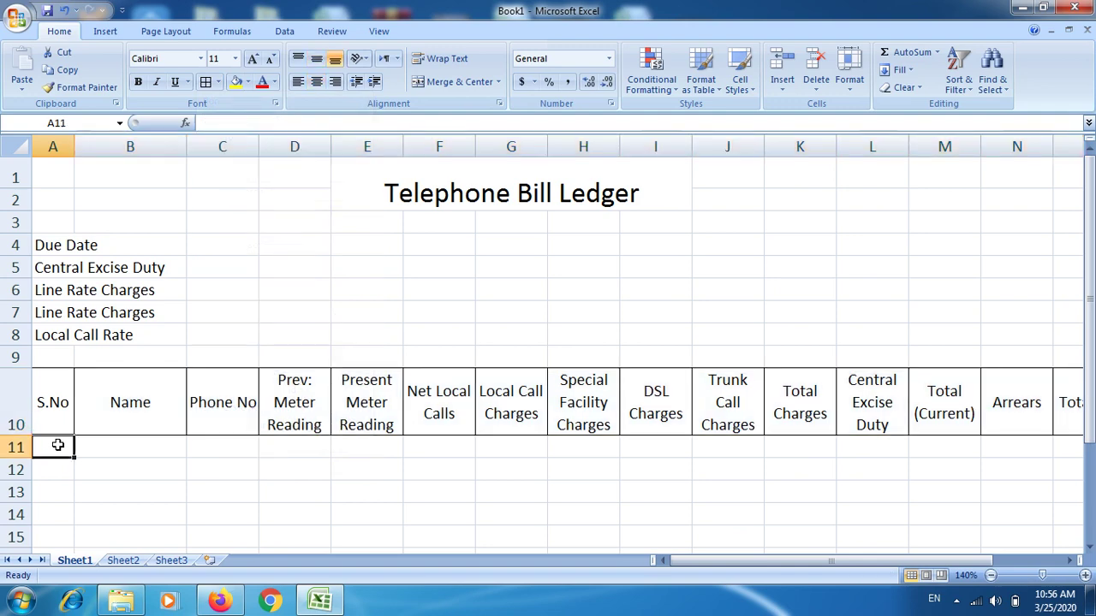
# - Select A11:Q20 and give every cell All Borders to form a ten-row grid
pyautogui.moveTo(57, 445); pyautogui.dragTo(46, 495)
pyautogui.moveTo(42, 538); pyautogui.dragTo(55, 517)
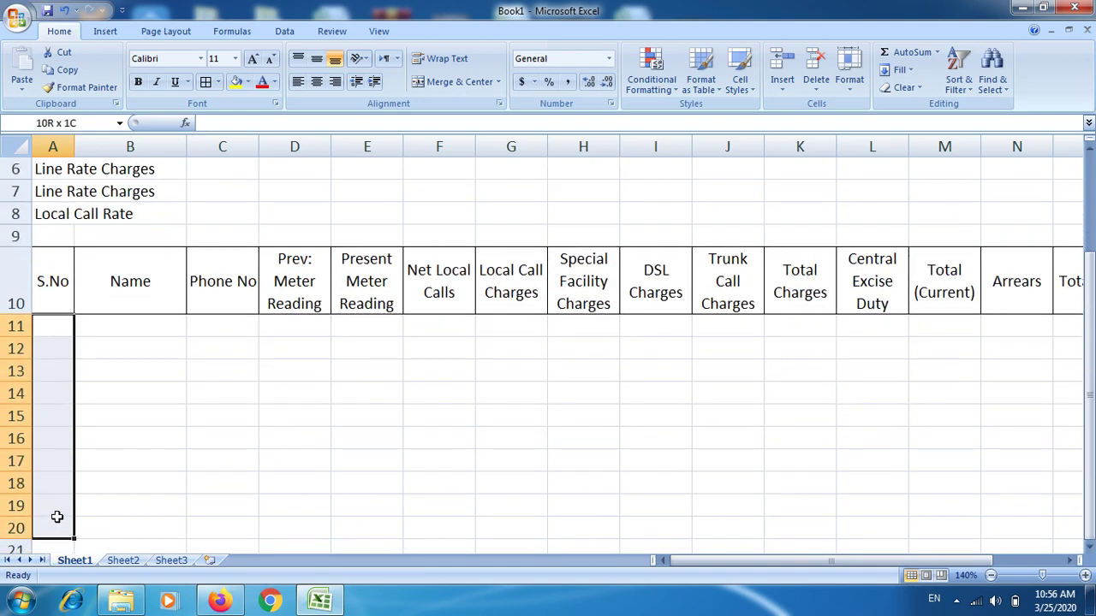
pyautogui.moveTo(58, 518); pyautogui.dragTo(57, 517)
pyautogui.hotkey('shift', 'Right')
pyautogui.hotkey('shift', 'Right')
pyautogui.hotkey('shift', 'Right')
pyautogui.hotkey('shift', 'Right')
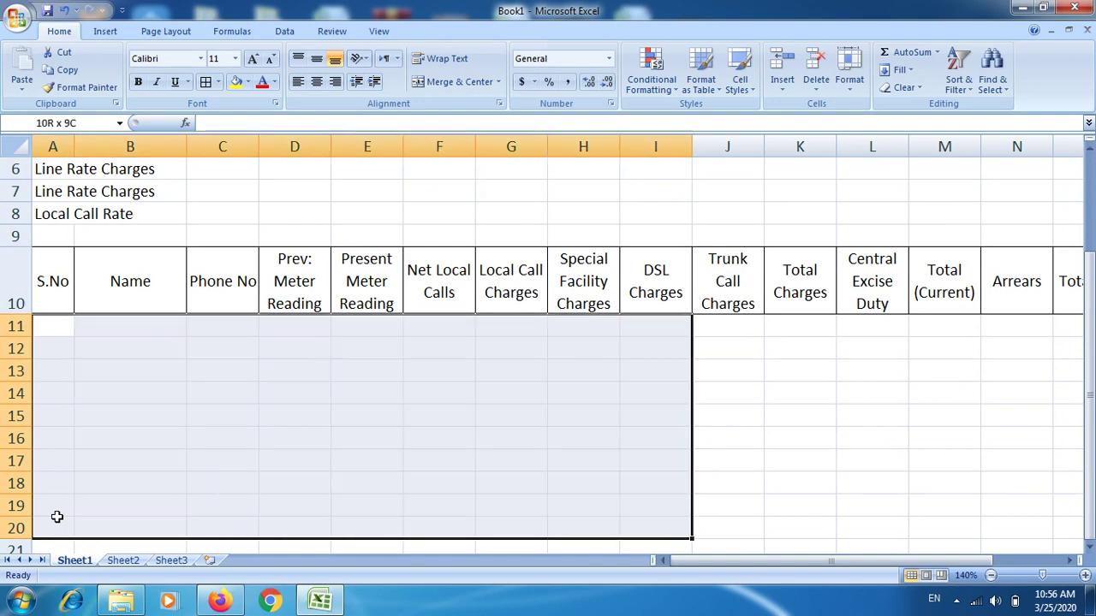
pyautogui.hotkey('shift', 'Right')
pyautogui.hotkey('shift', 'Right')
pyautogui.hotkey('shift', 'Right')
pyautogui.hotkey('shift', 'Right')
pyautogui.hotkey('shift', 'Right')
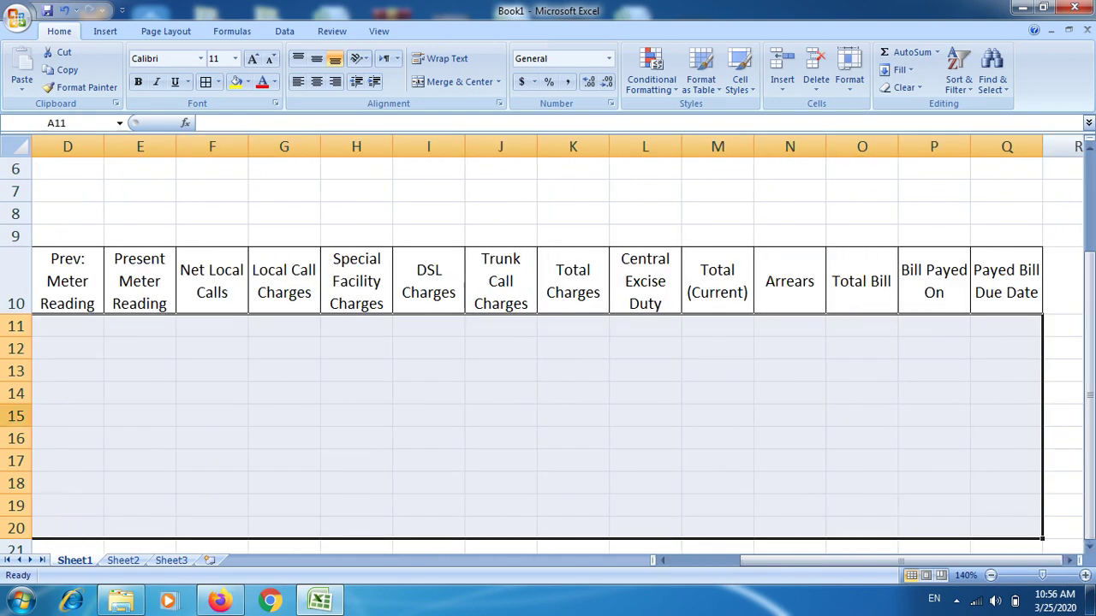
pyautogui.click(207, 89)
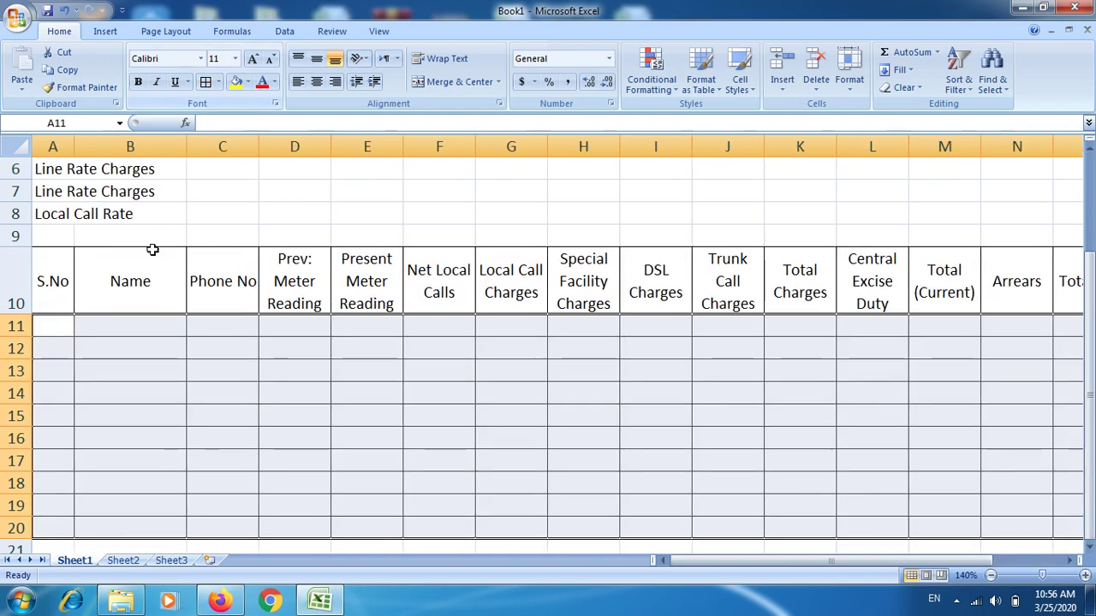
pyautogui.click(53, 333)
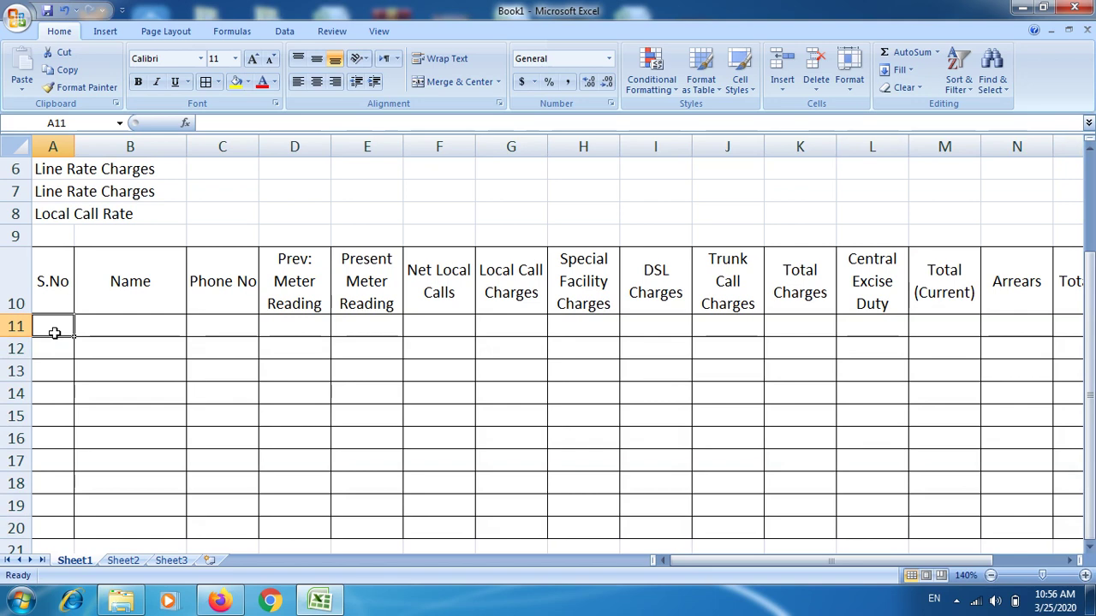
# - Enter serial numbers 1 through 10 down A11:A20
pyautogui.write('1 2 3 4')
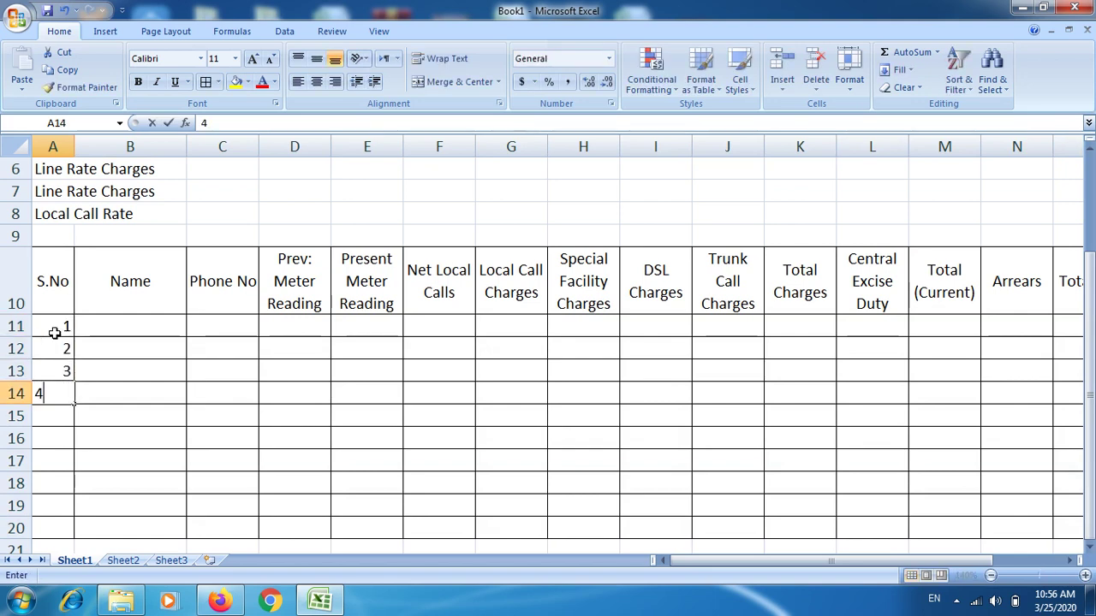
pyautogui.write(' 5 6 7 8 ')
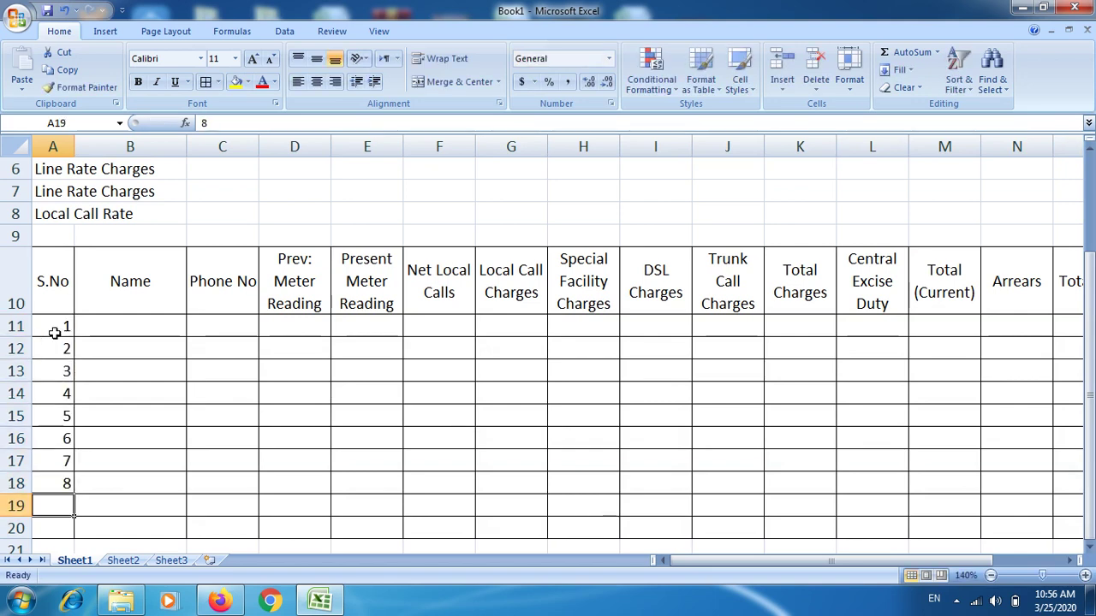
pyautogui.write('9 ')
pyautogui.write('10')
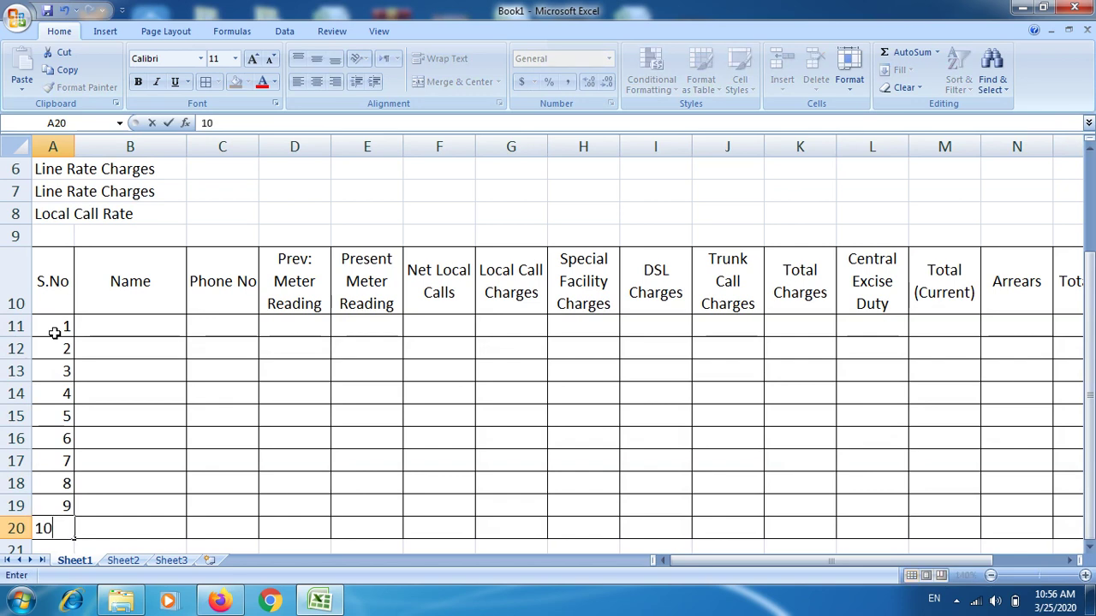
pyautogui.press('Tab')
pyautogui.press('Up')
pyautogui.press('Up')
pyautogui.press('Up')
pyautogui.press('Up')
pyautogui.press('Up')
pyautogui.press('Up')
pyautogui.press('Up')
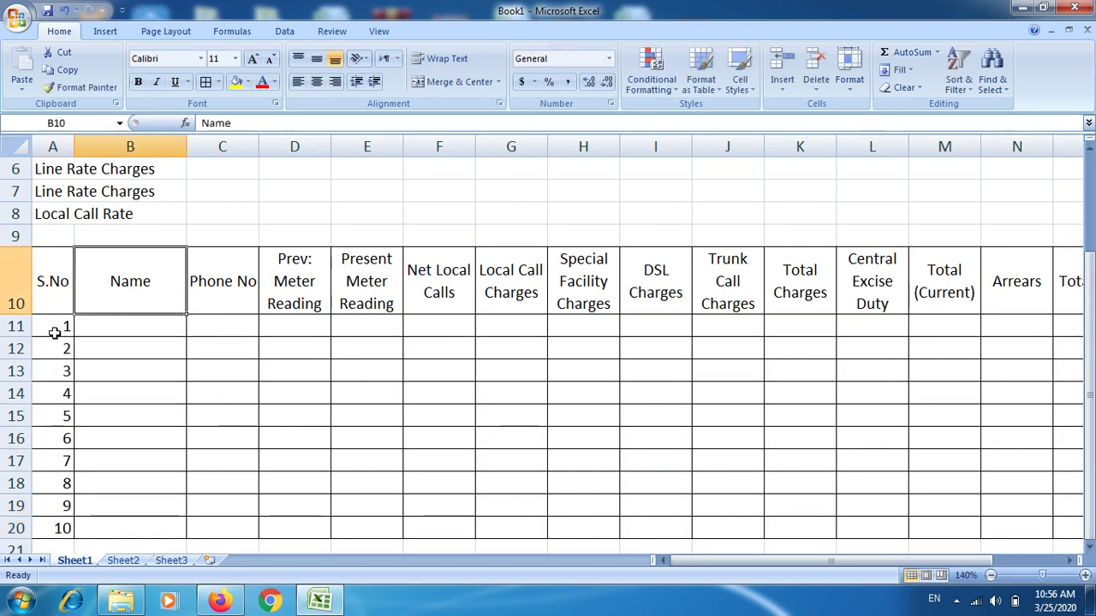
# - Enter the first four subscriber names in B11:B14, recapitalizing the B11 entry
pyautogui.press('Down')
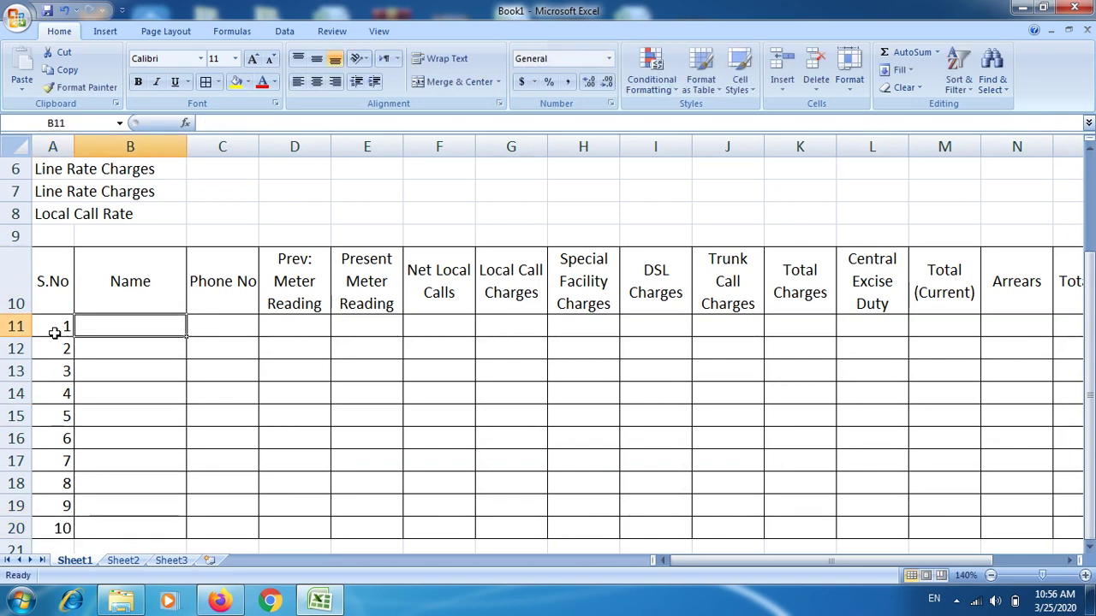
pyautogui.write('ali')
pyautogui.press('Return')
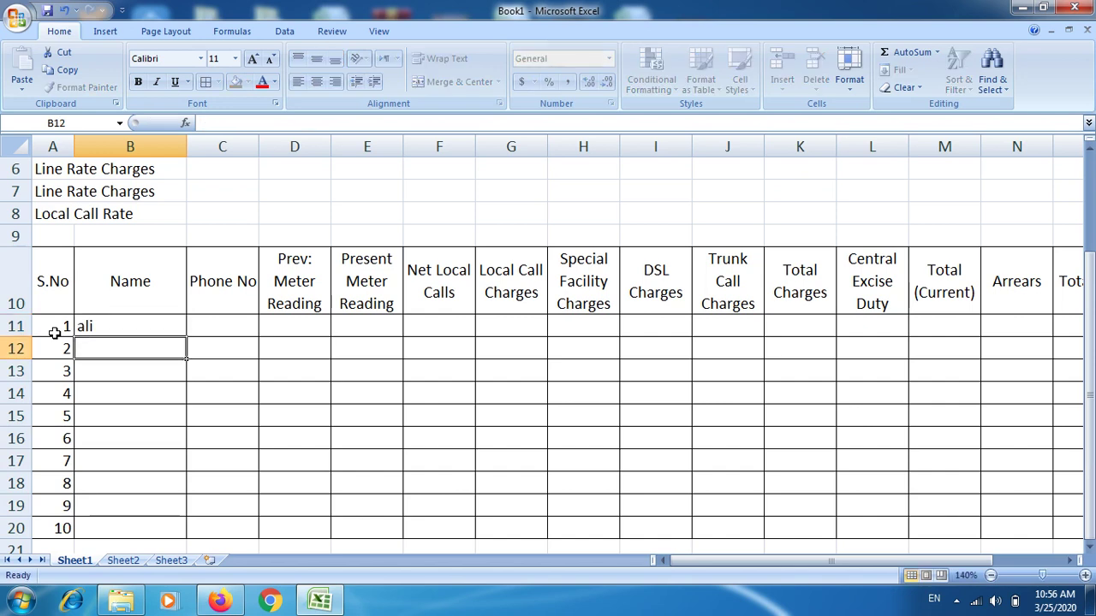
pyautogui.press('Up')
pyautogui.write('Al')
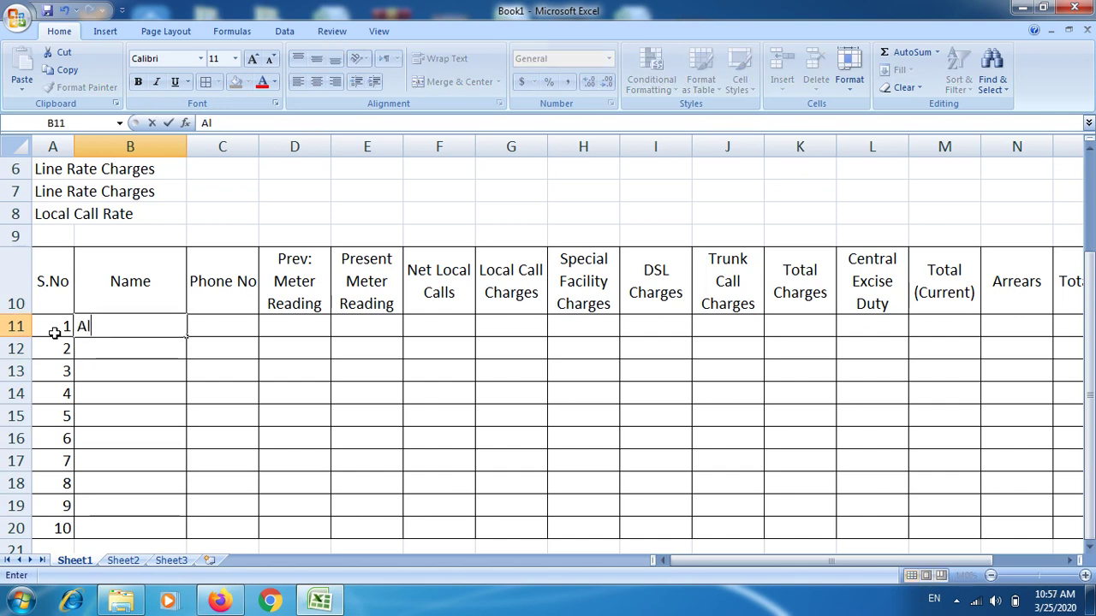
pyautogui.write('i')
pyautogui.press('Return')
pyautogui.write('Ir')
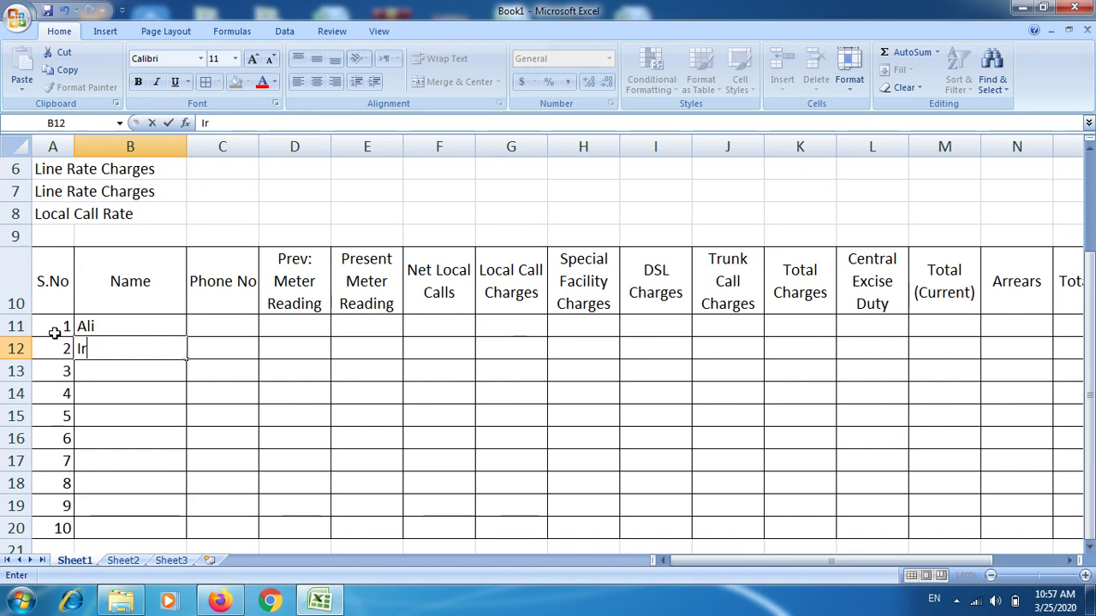
pyautogui.write('fan')
pyautogui.press('Return')
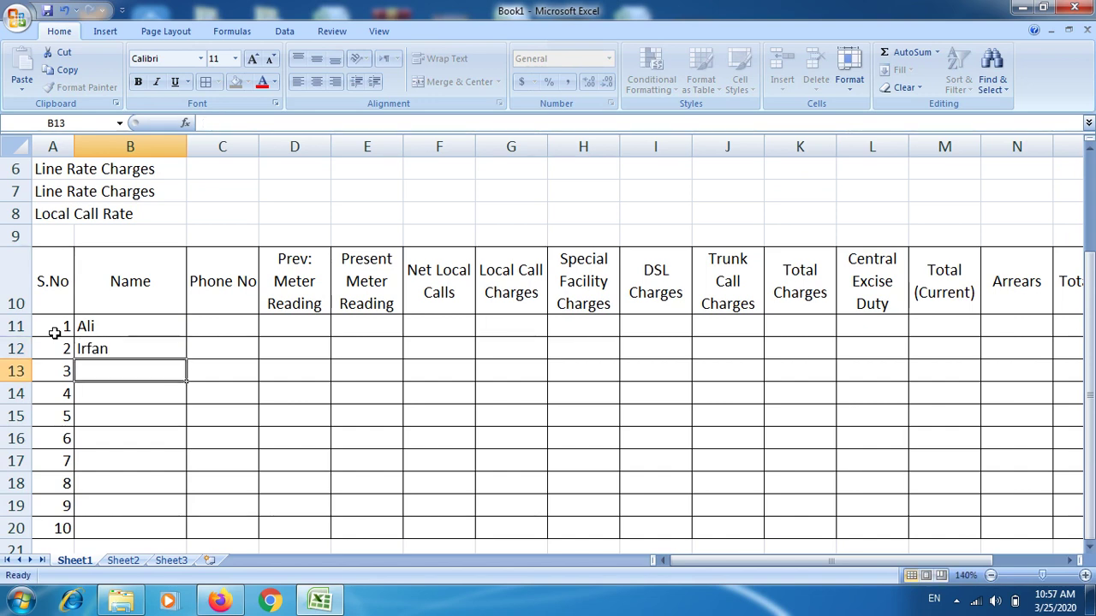
pyautogui.write('Shahi')
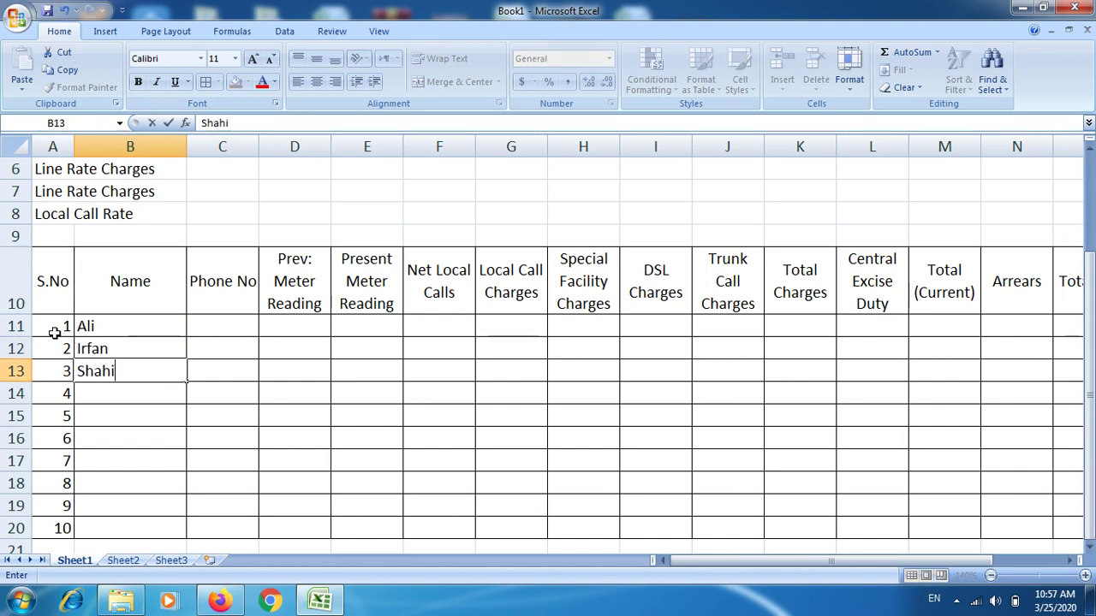
pyautogui.write('d')
pyautogui.press('Return')
pyautogui.write('F')
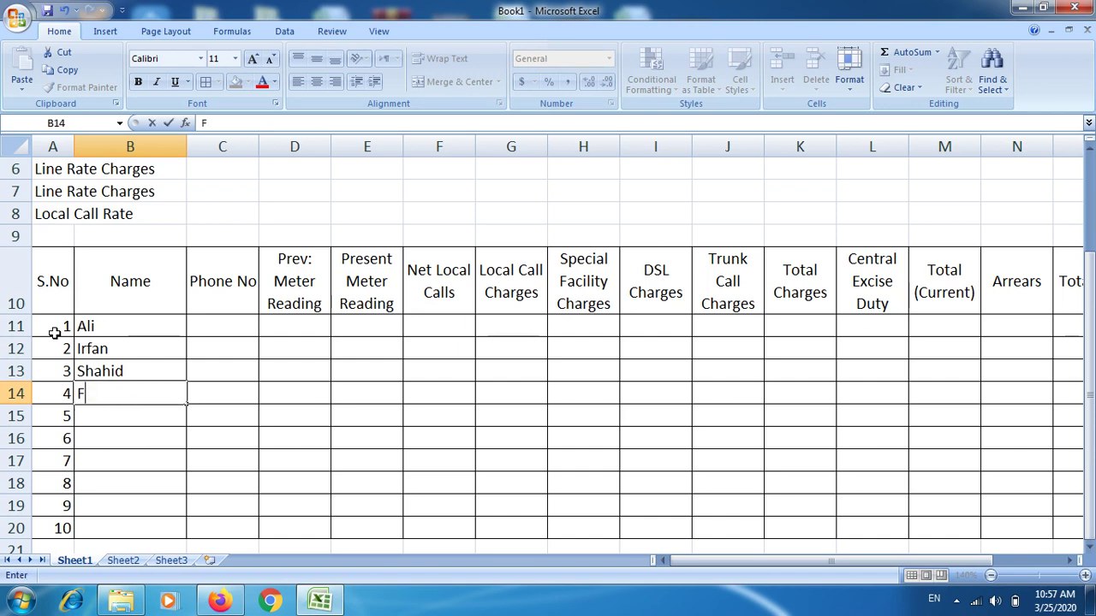
pyautogui.write('arhan')
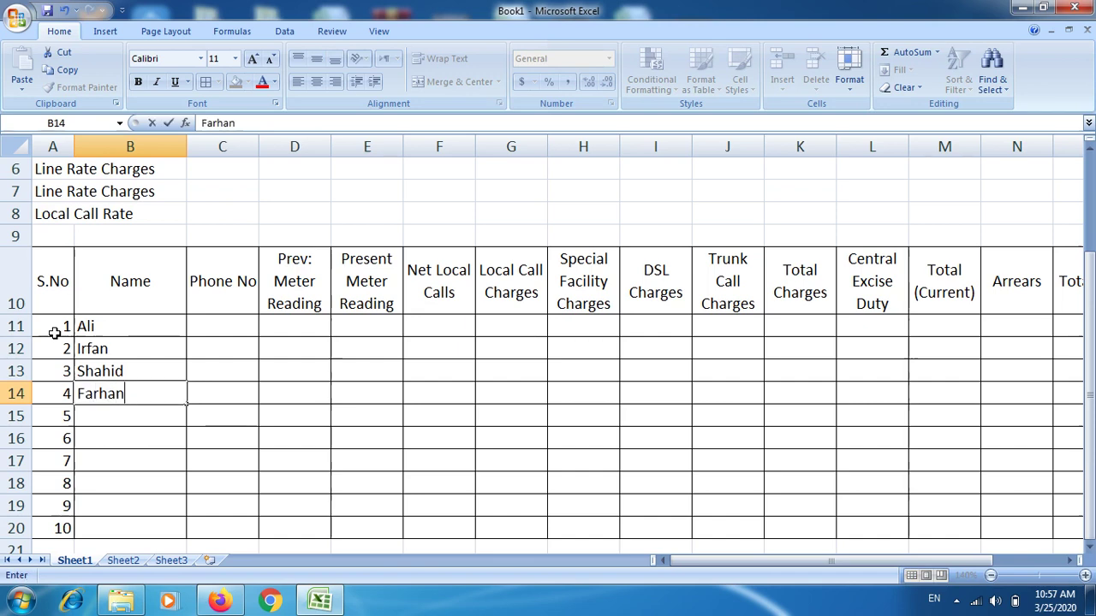
pyautogui.press('Return')
# - Enter subscriber names in B15:B20, fixing B15's typo and replacing the name in B20
pyautogui.write('A')
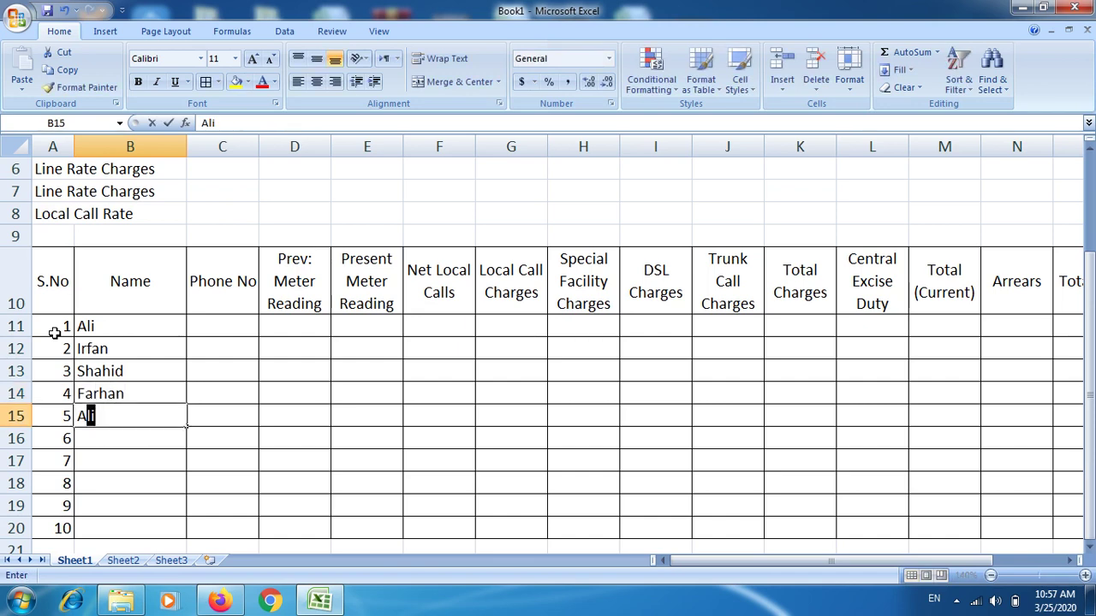
pyautogui.write('sas')
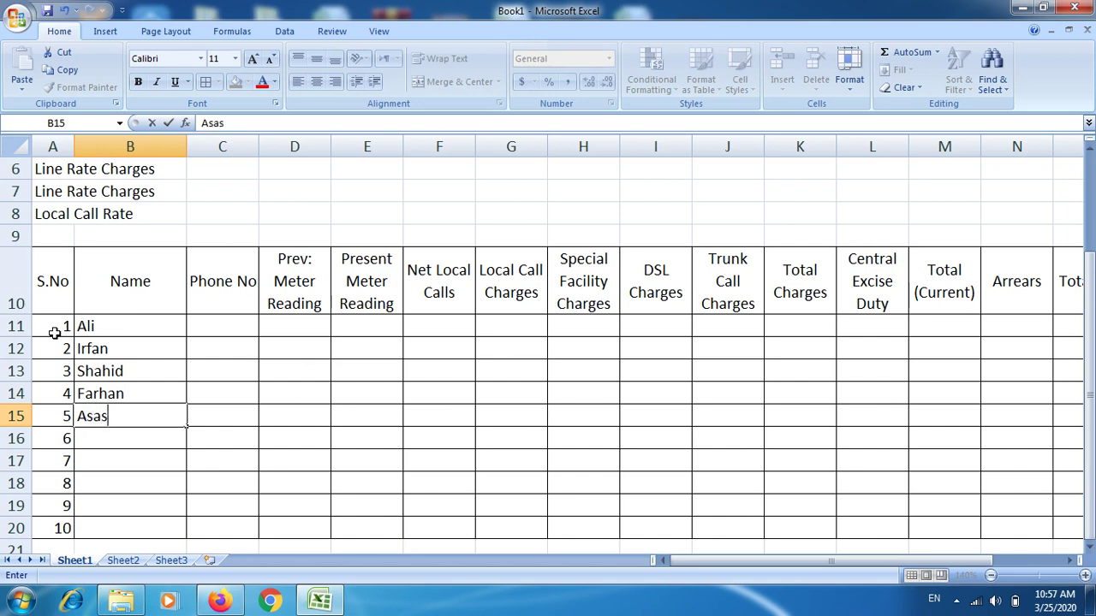
pyautogui.press('BackSpace')
pyautogui.write('d')
pyautogui.press('Return')
pyautogui.write('A')
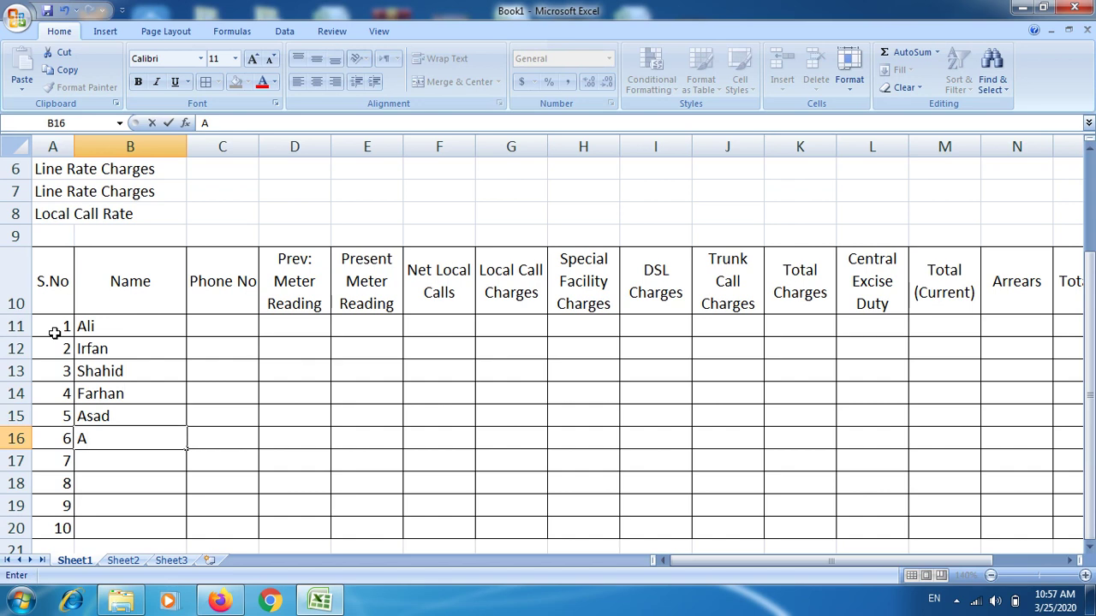
pyautogui.write('sif')
pyautogui.press('Return')
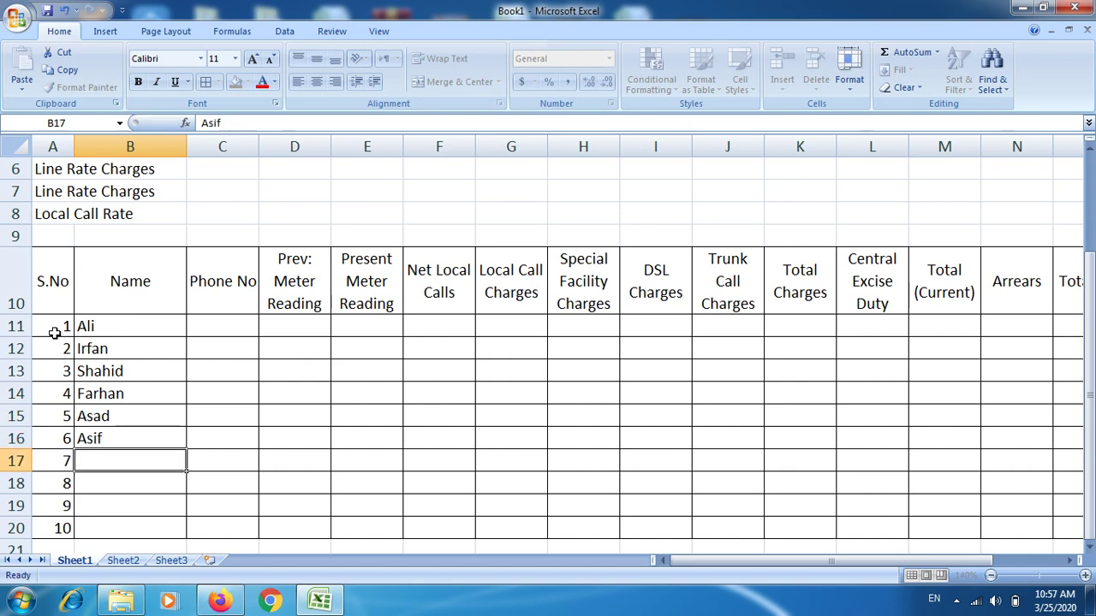
pyautogui.write('Aami')
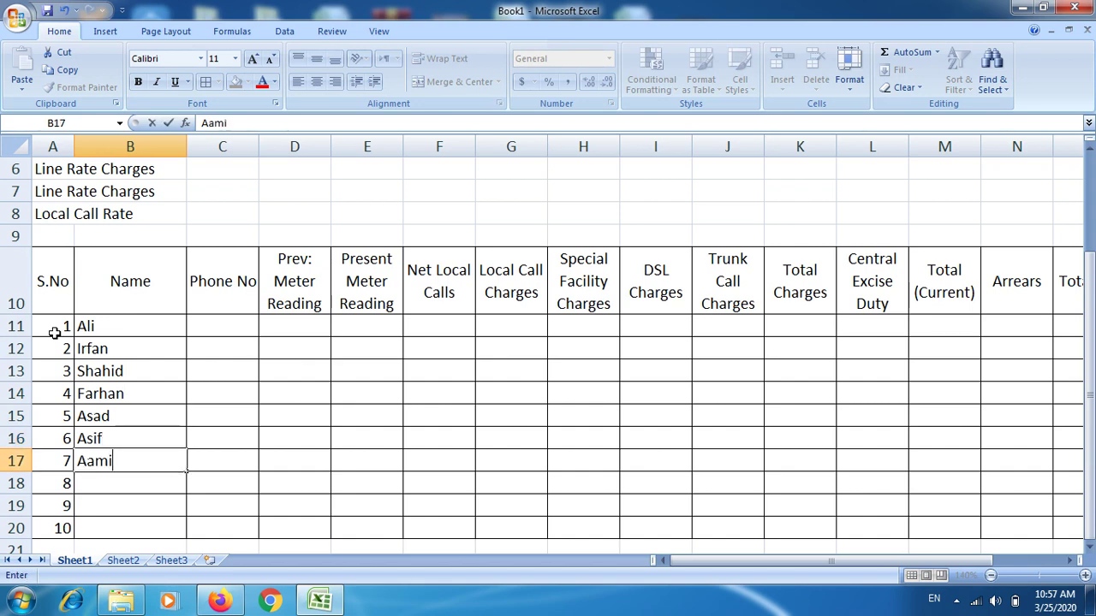
pyautogui.write('r')
pyautogui.press('Return')
pyautogui.write('I')
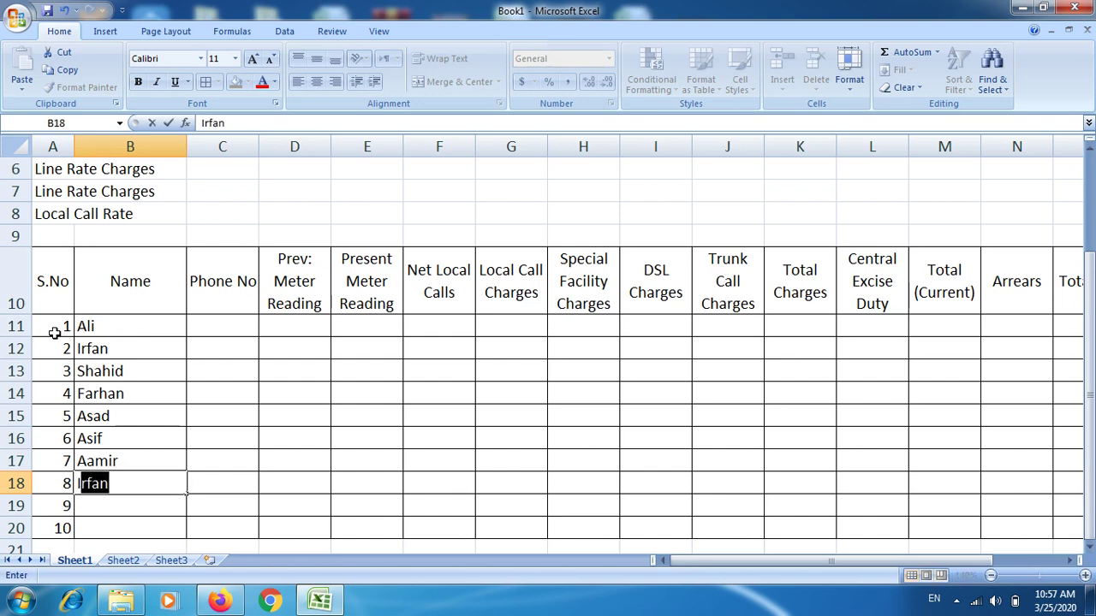
pyautogui.write('mran')
pyautogui.press('Return')
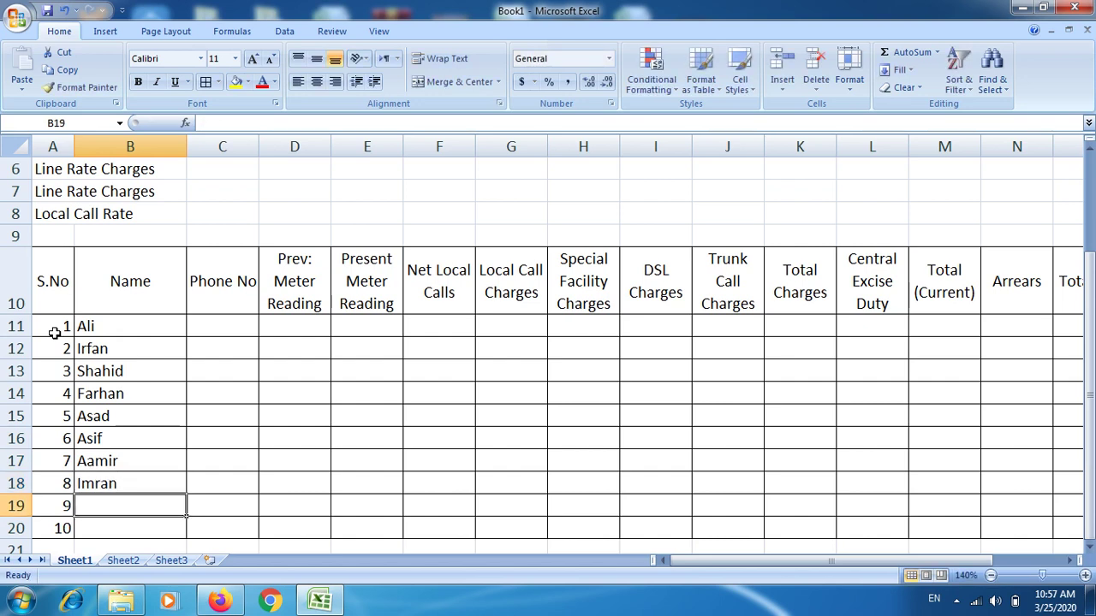
pyautogui.write('Was')
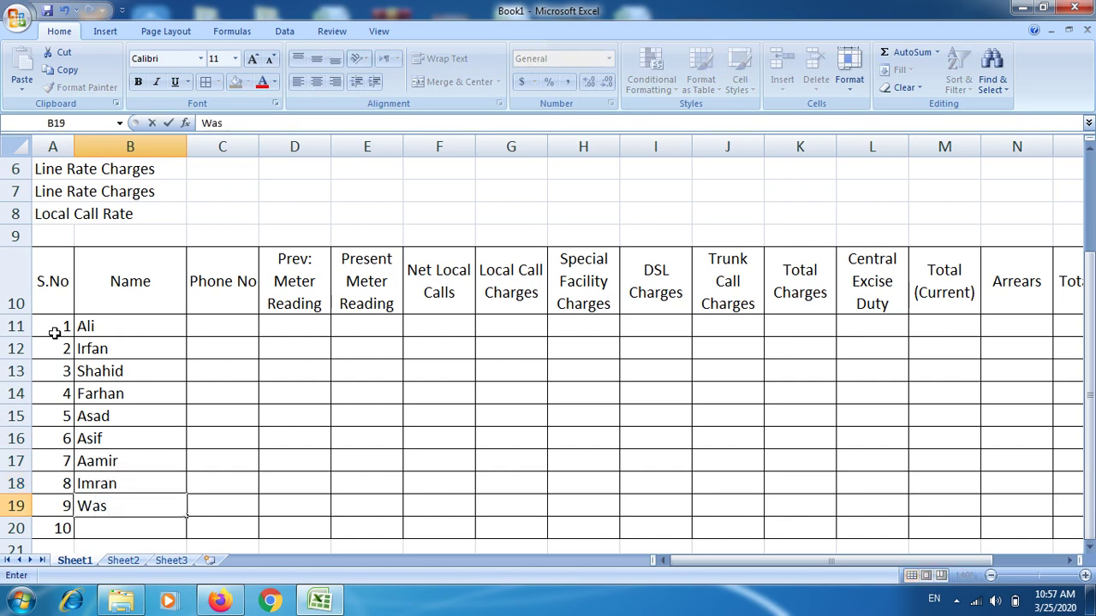
pyautogui.write('im')
pyautogui.press('Return')
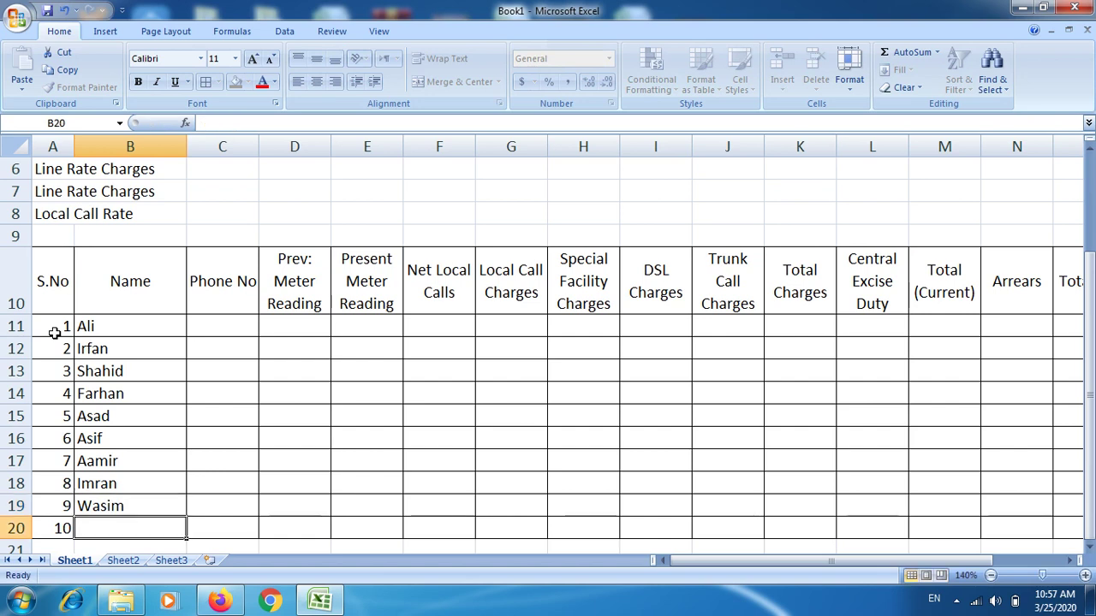
pyautogui.write('N')
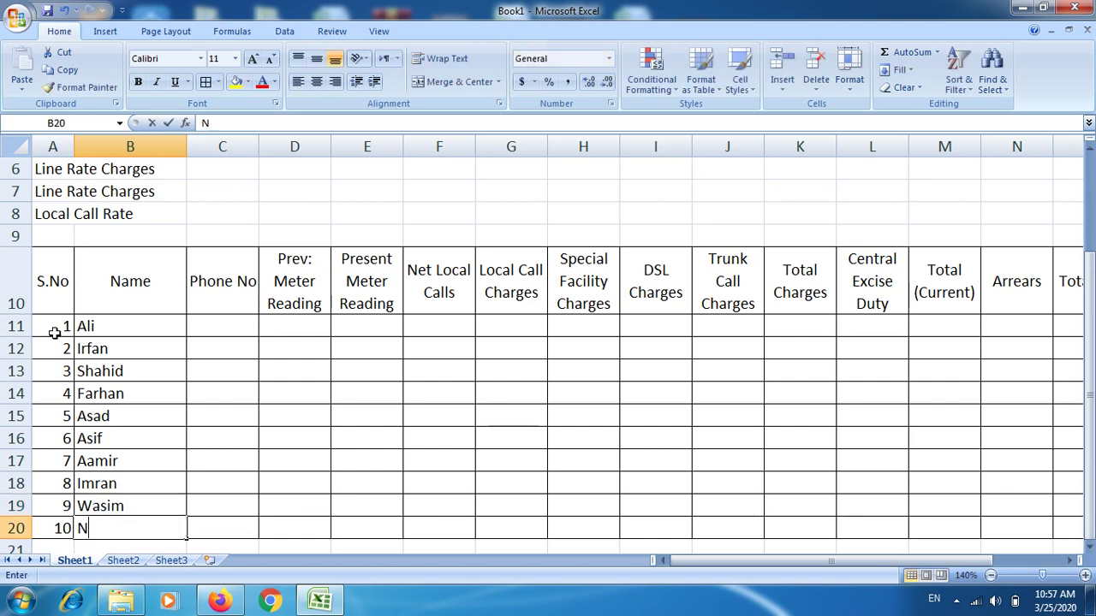
pyautogui.write('oman')
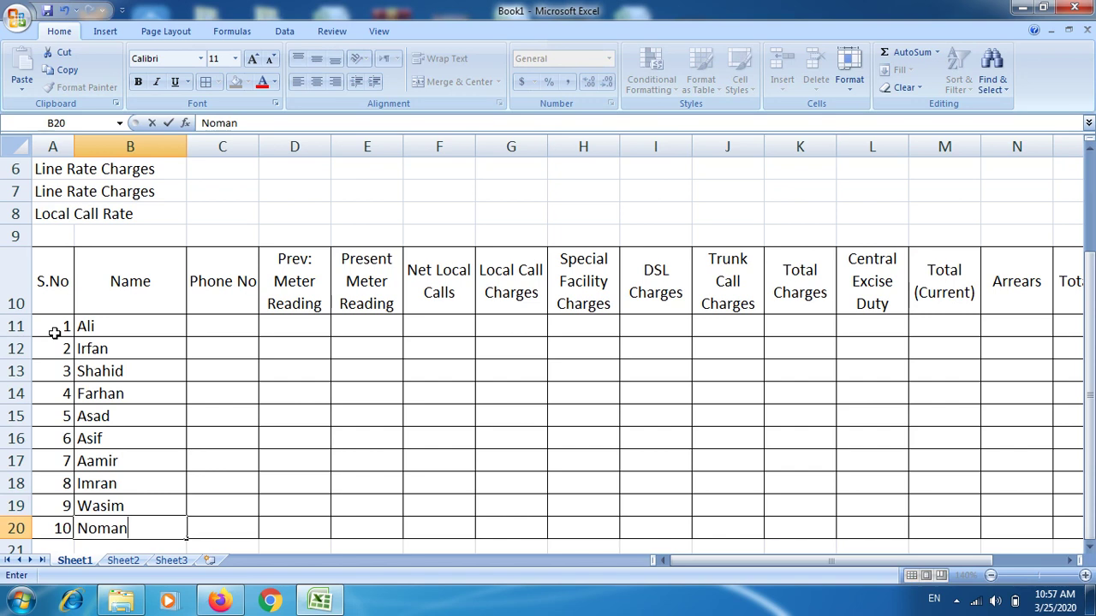
pyautogui.press('BackSpace')
pyautogui.press('BackSpace')
pyautogui.press('BackSpace')
pyautogui.press('BackSpace')
pyautogui.press('BackSpace')
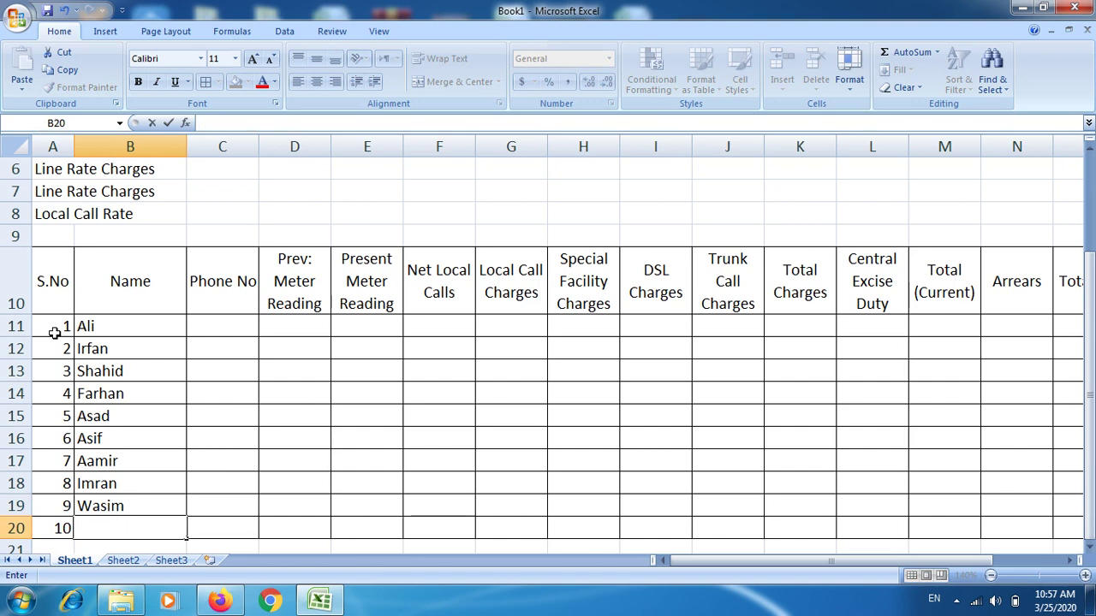
pyautogui.write('Faizan')
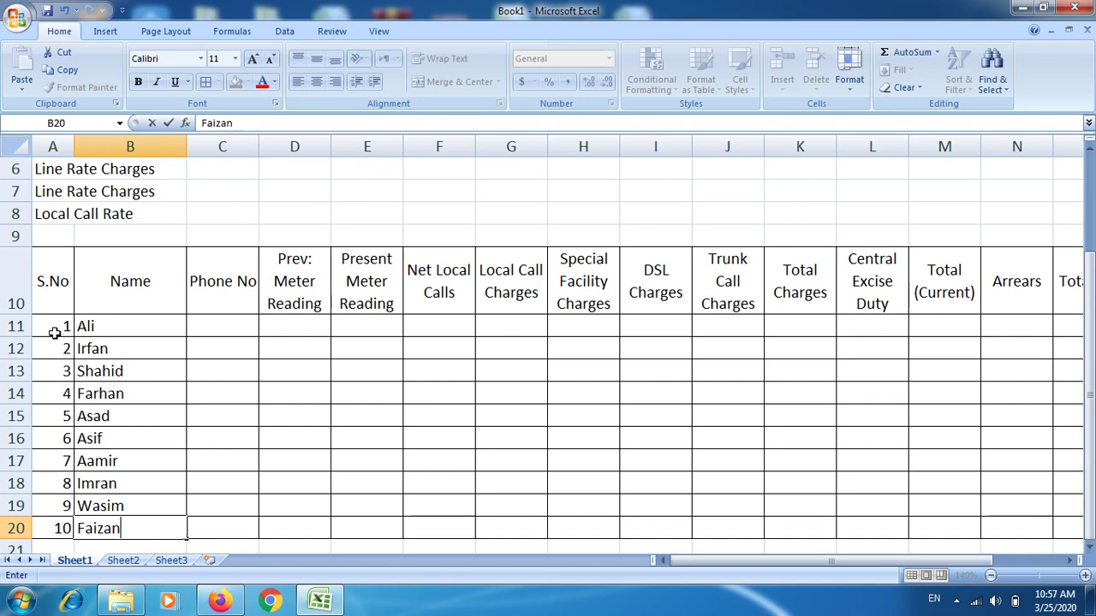
pyautogui.press('Tab')
pyautogui.press('Up')
pyautogui.press('Up')
# - Enter phone numbers in C11:C15, re-entering the C13 and C14 values
pyautogui.press('Up')
pyautogui.press('Up')
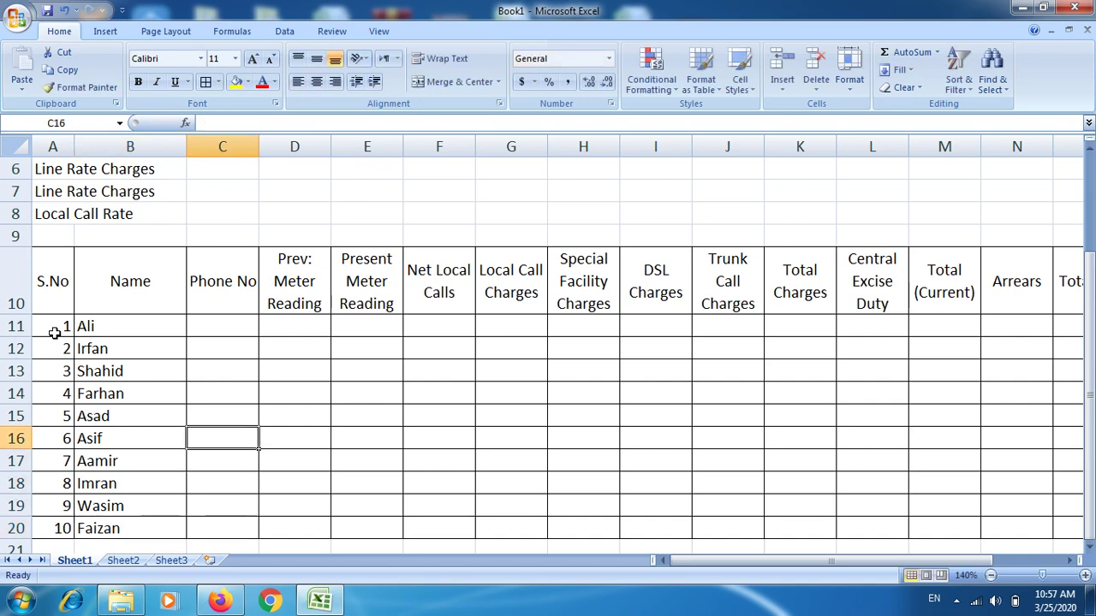
pyautogui.press('Up')
pyautogui.press('Up')
pyautogui.press('Up')
pyautogui.press('Up')
pyautogui.press('Up')
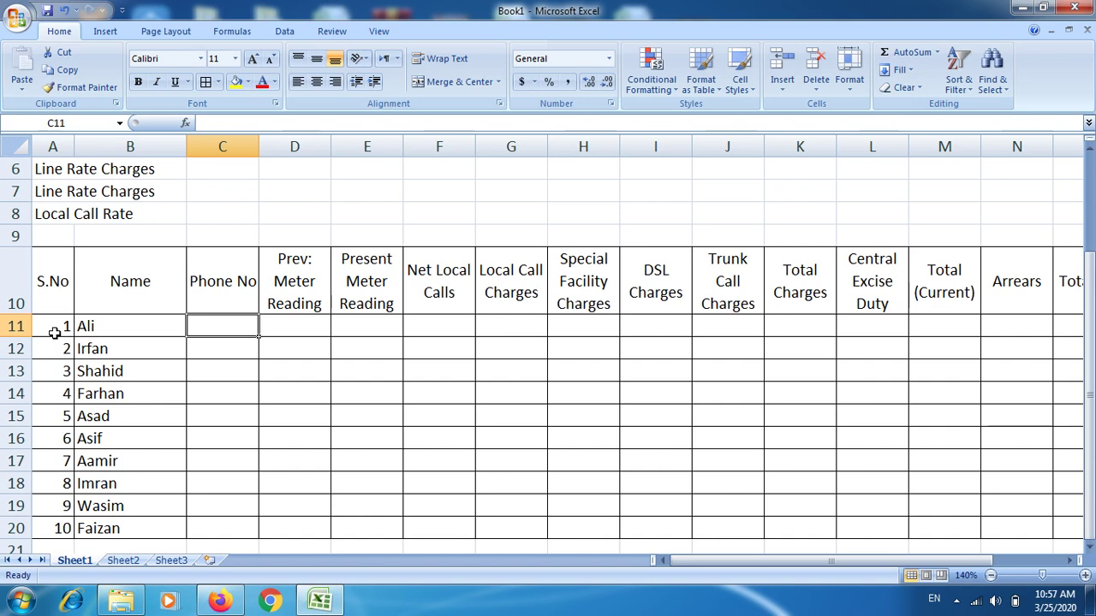
pyautogui.write('656')
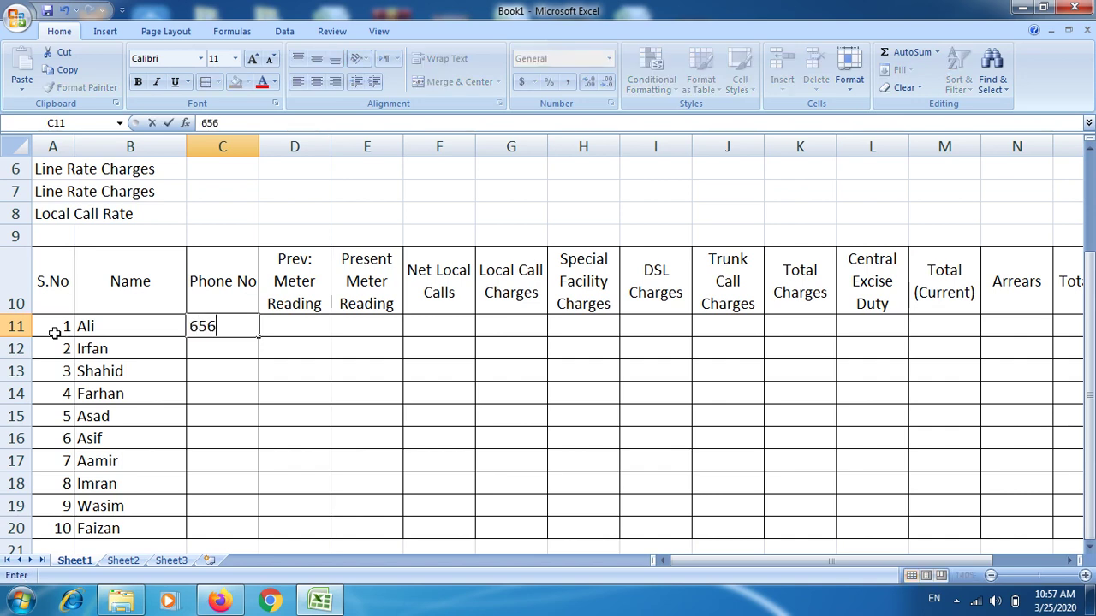
pyautogui.write('74')
pyautogui.write('5')
pyautogui.press('Return')
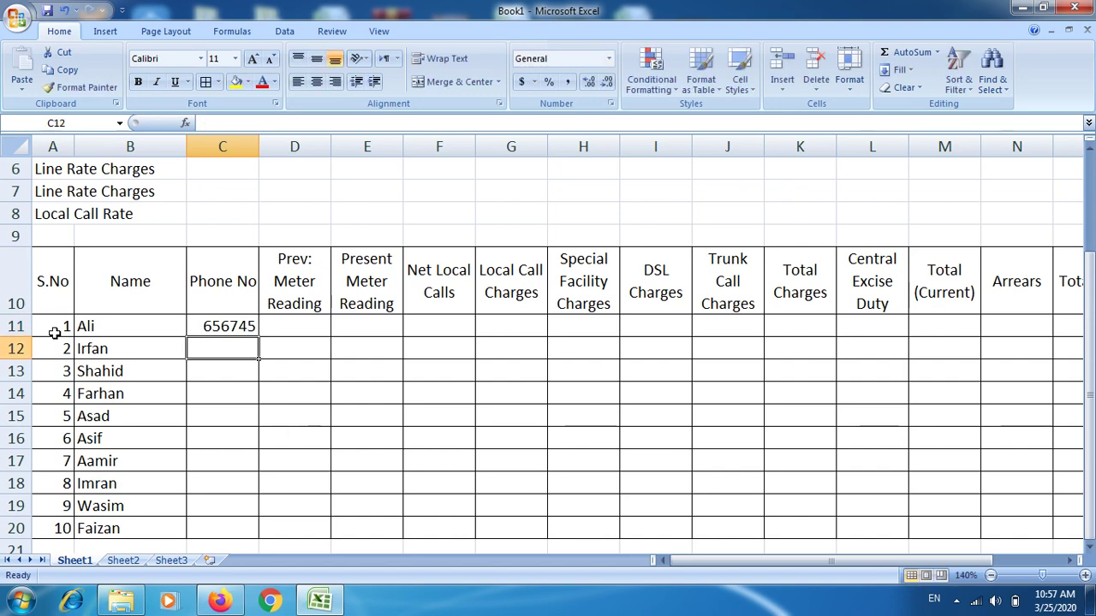
pyautogui.write('4')
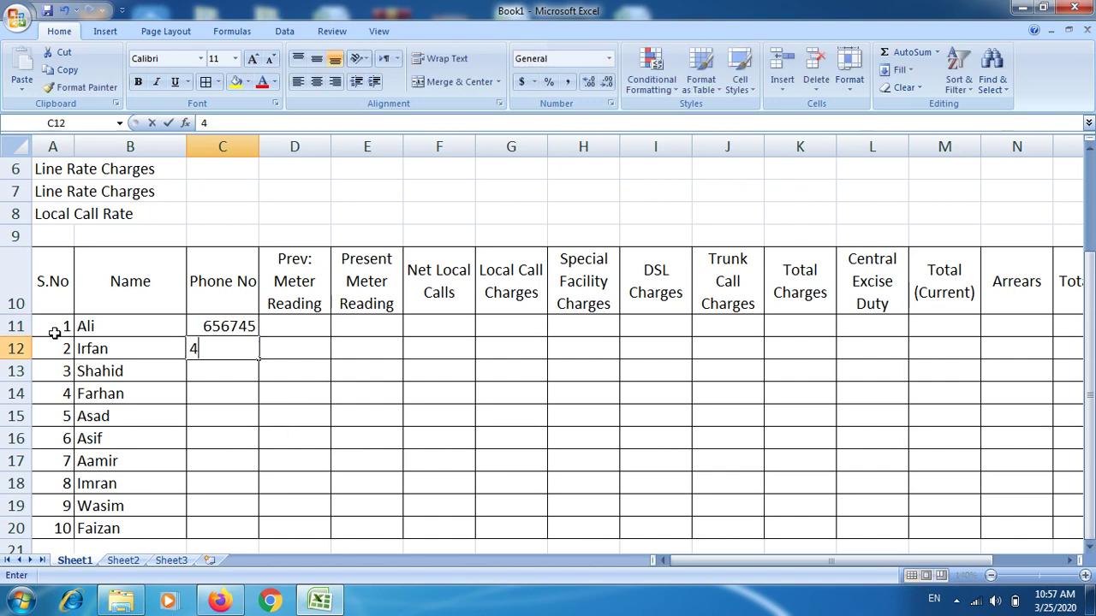
pyautogui.write('326')
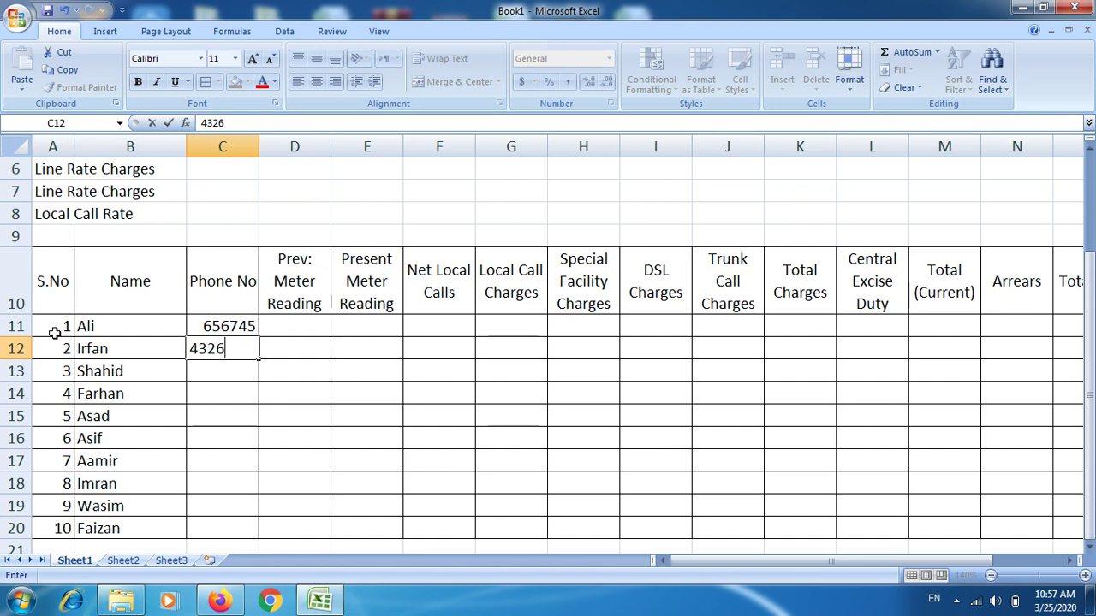
pyautogui.write('5')
pyautogui.press('Return')
pyautogui.write('3457')
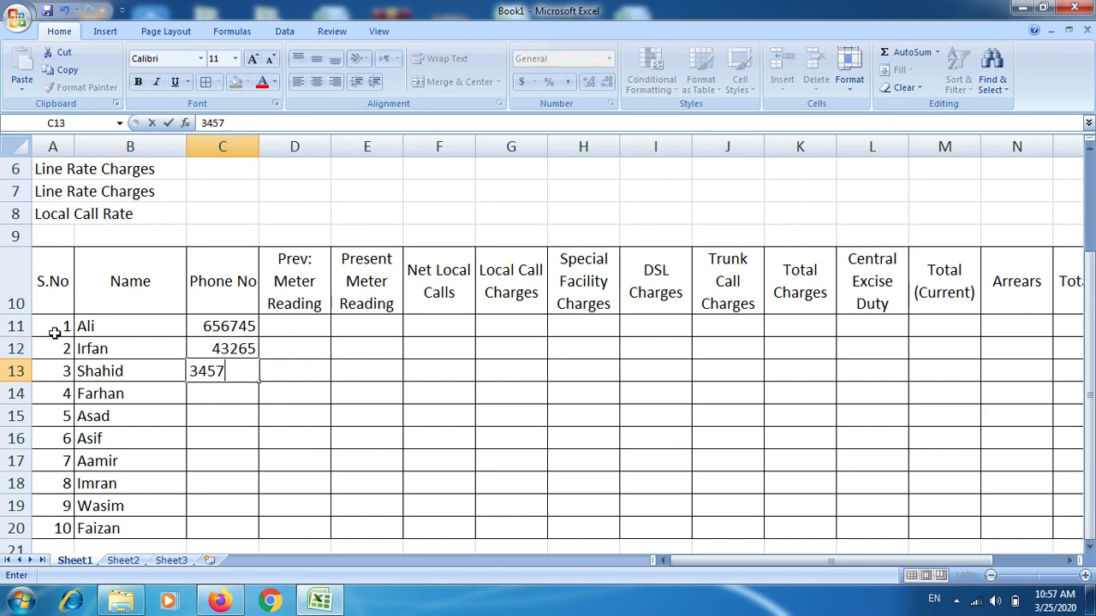
pyautogui.write('8')
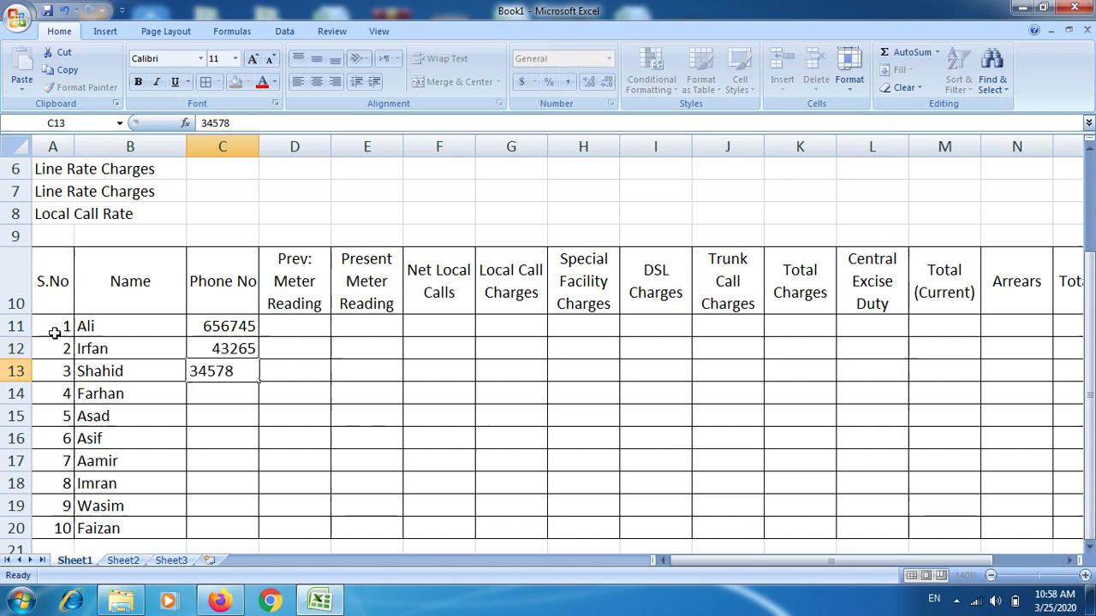
pyautogui.press('Return')
pyautogui.write('765')
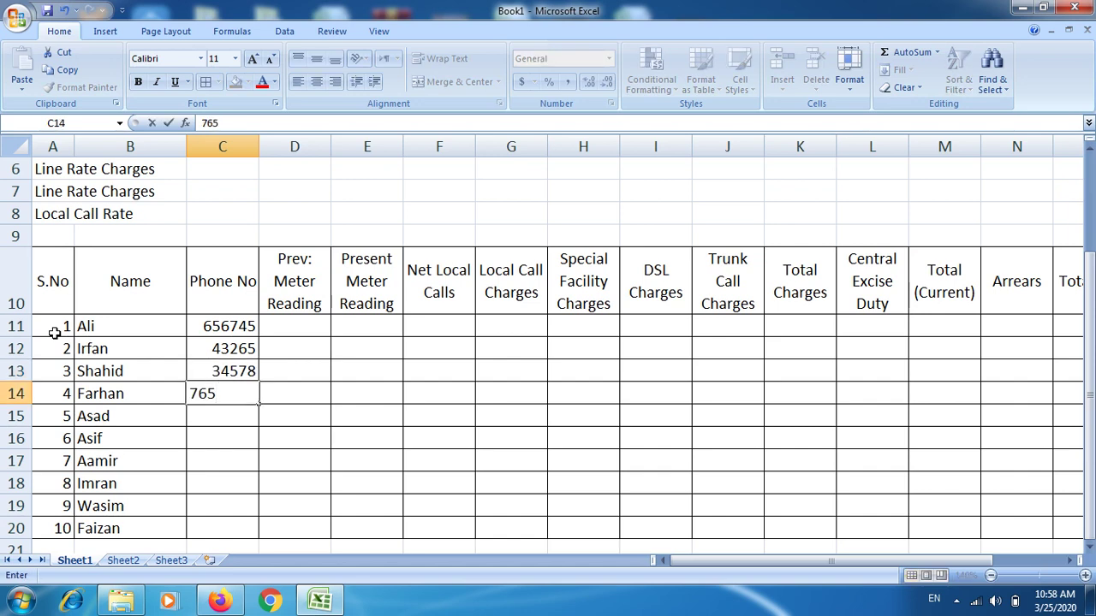
pyautogui.write('4')
pyautogui.press('Up')
pyautogui.write('7')
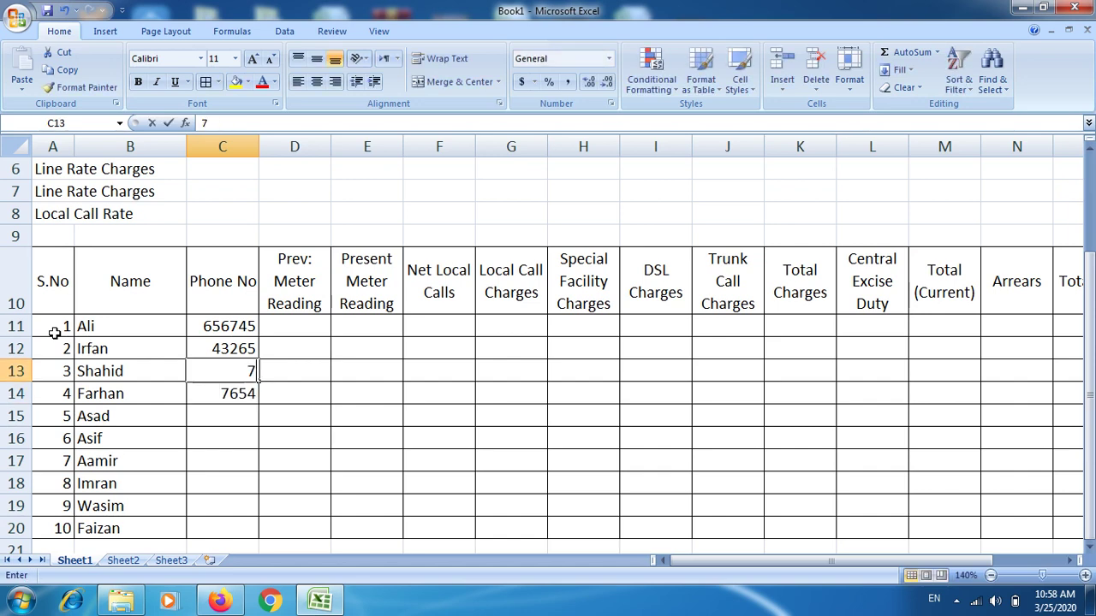
pyautogui.write('6545')
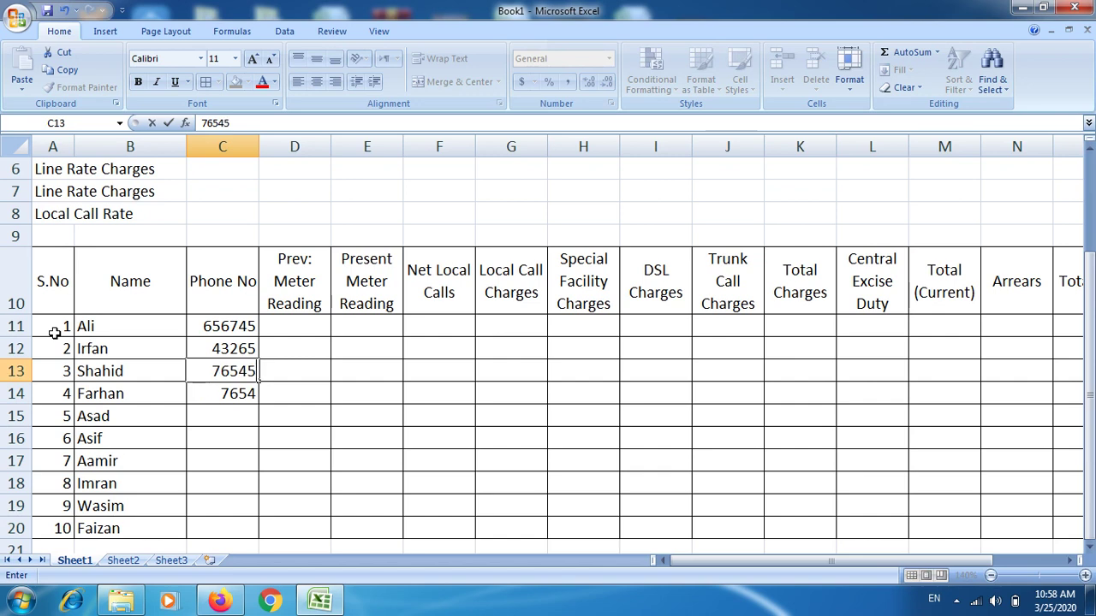
pyautogui.write('6')
pyautogui.hotkey('ctrl', 'Return')
pyautogui.press('Down')
pyautogui.write('87')
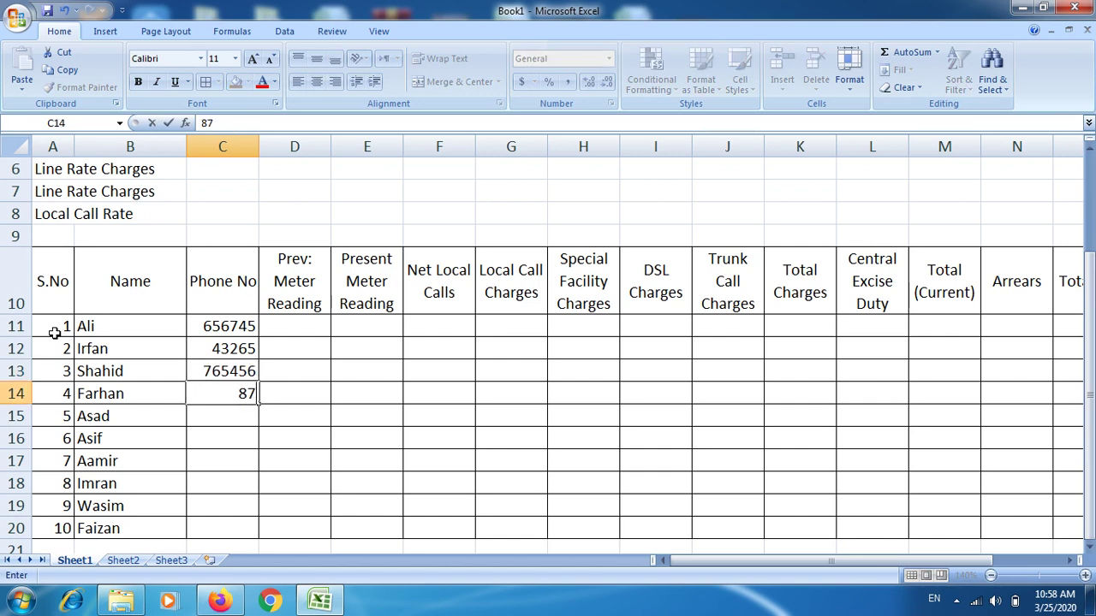
pyautogui.write('4742')
pyautogui.hotkey('ctrl', 'Return')
pyautogui.press('Down')
pyautogui.write('5566')
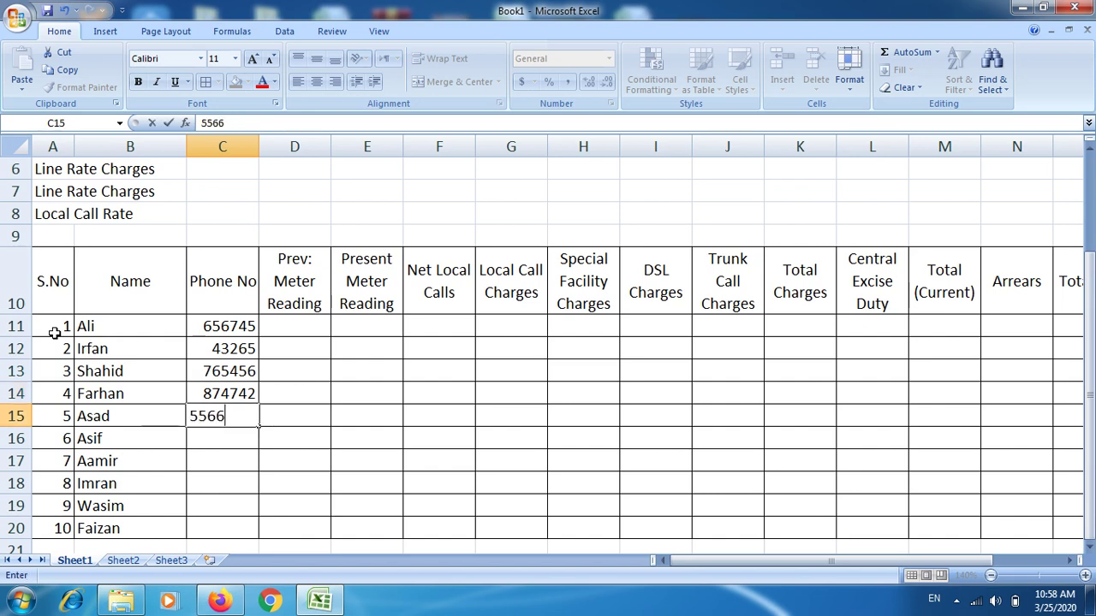
pyautogui.write('47')
pyautogui.press('Return')
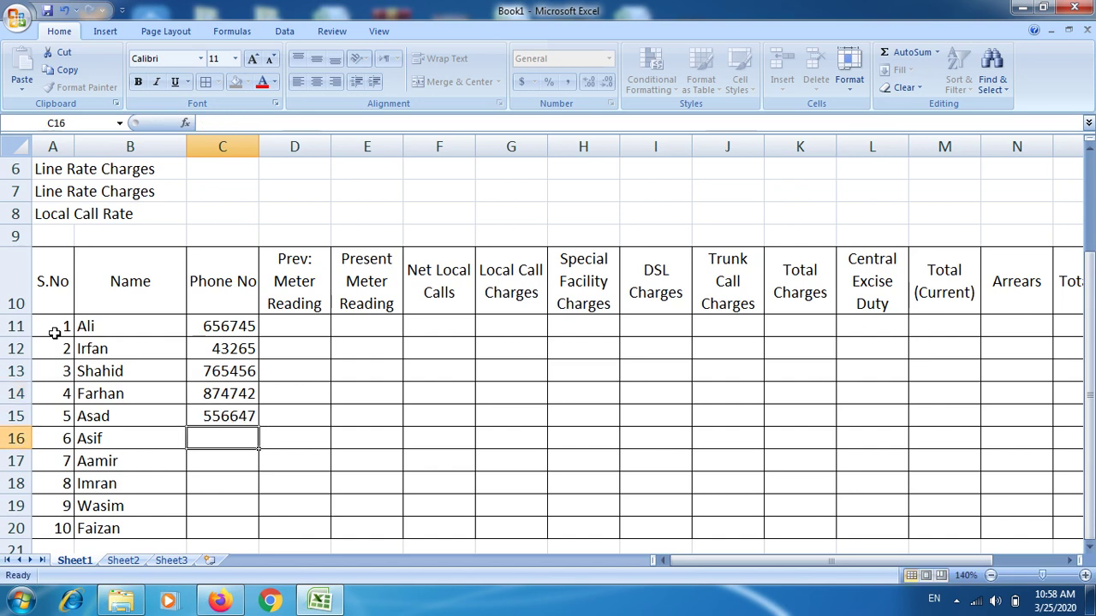
# - Enter phone numbers in C16:C20, correcting the C17, C18 and C19 entries
pyautogui.write('7')
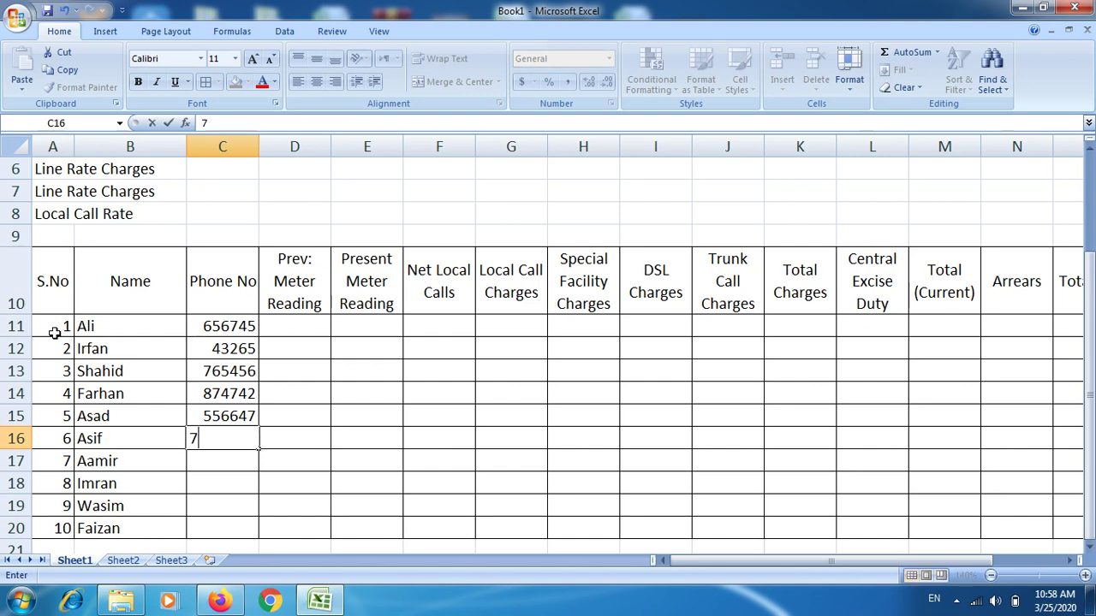
pyautogui.write('7453')
pyautogui.write('4')
pyautogui.press('Return')
pyautogui.write('87')
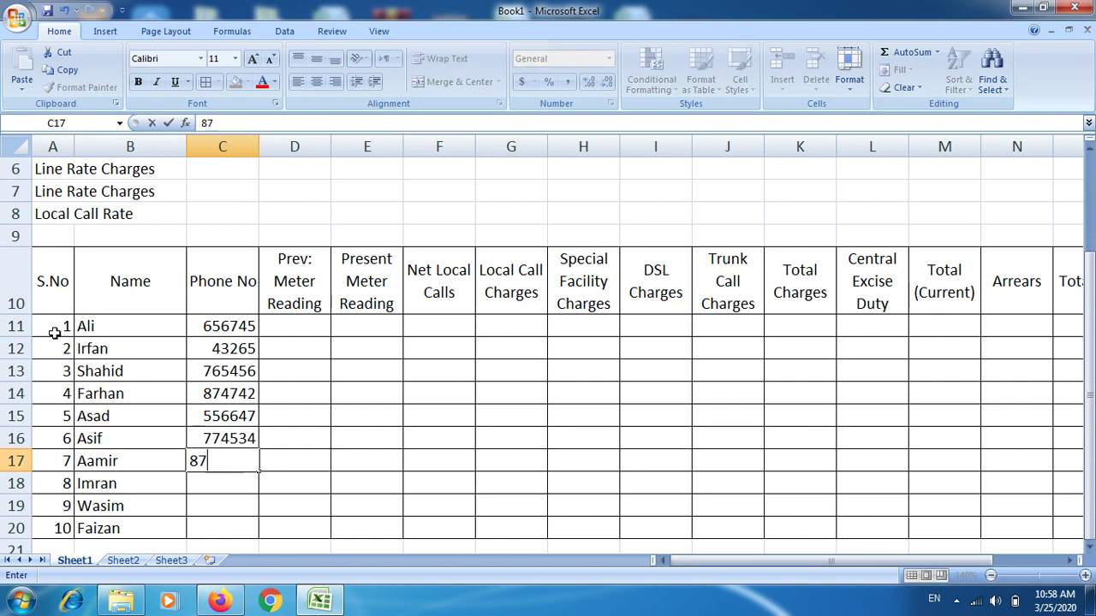
pyautogui.write('96')
pyautogui.press('Return')
pyautogui.write('32')
pyautogui.press('Return')
pyautogui.write('33')
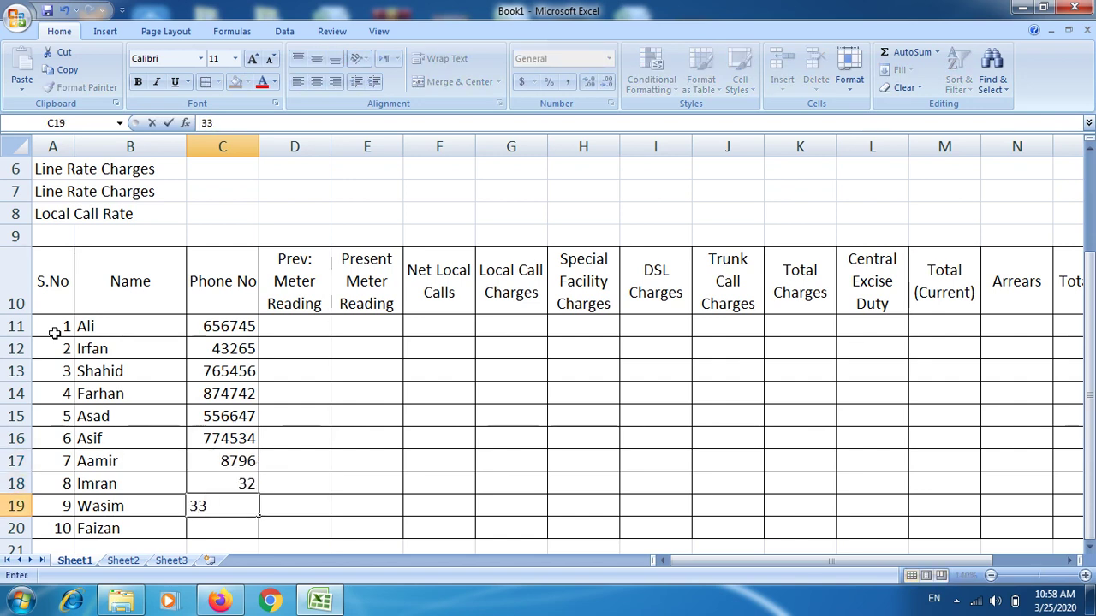
pyautogui.write('76')
pyautogui.hotkey('ctrl', 'Return')
pyautogui.write('455')
pyautogui.write('8')
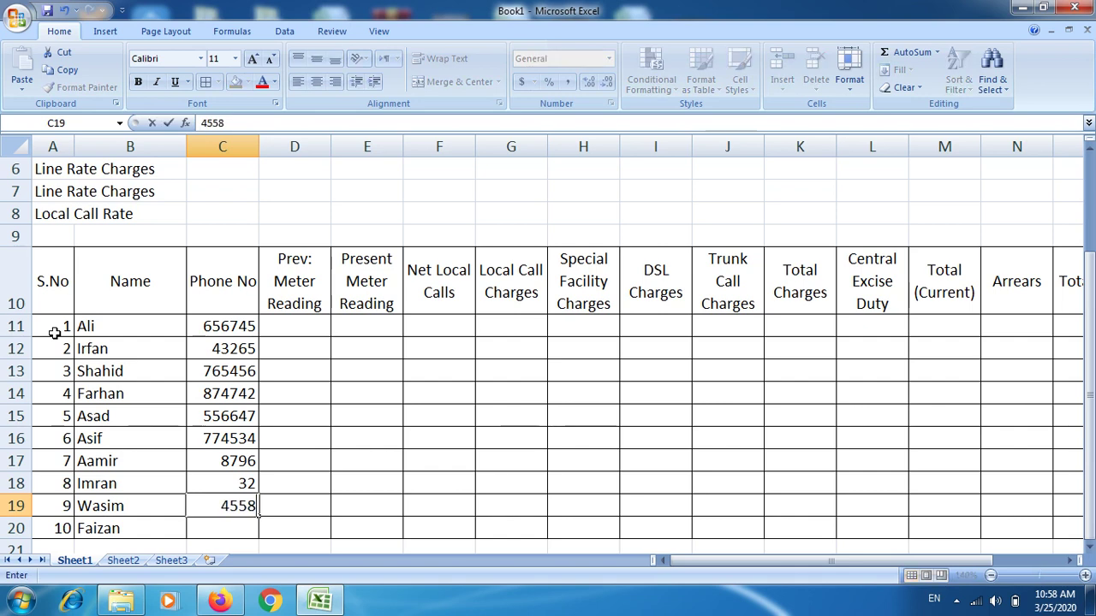
pyautogui.write('78')
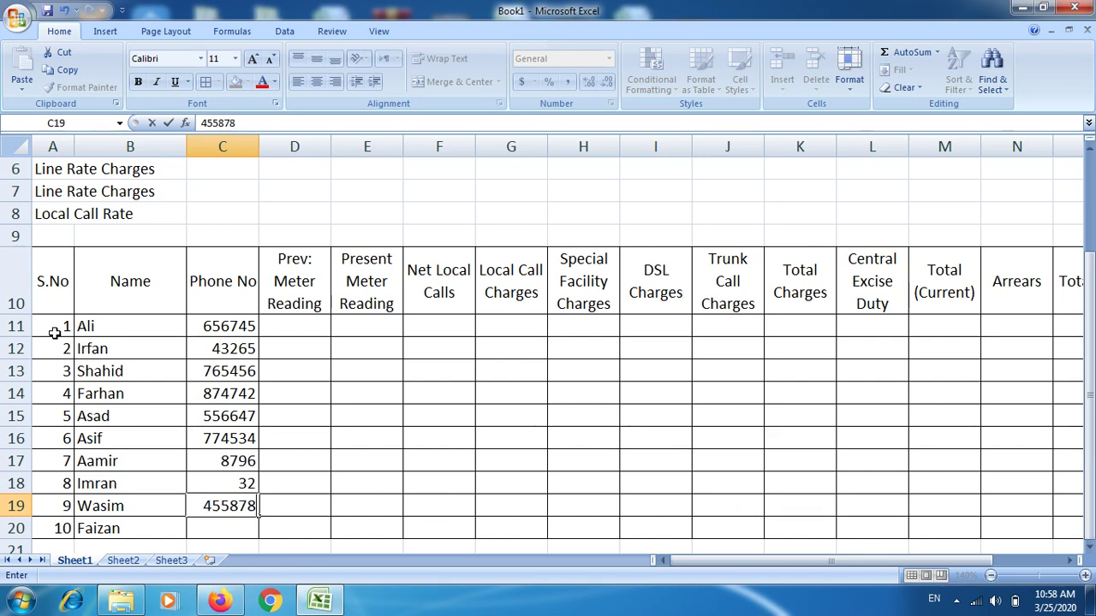
pyautogui.press('Up')
pyautogui.write('77756')
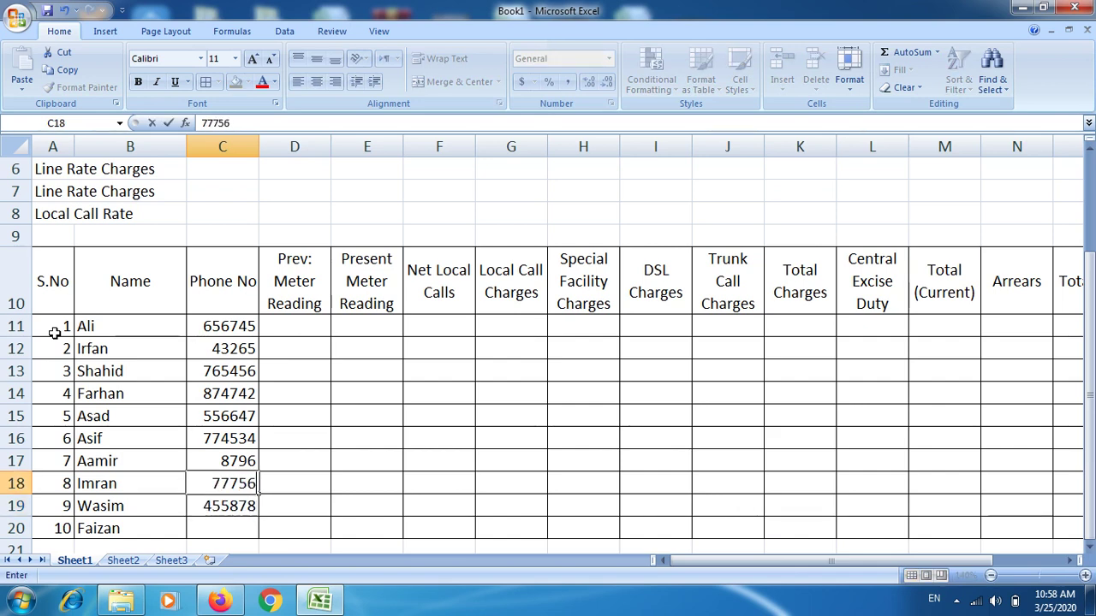
pyautogui.write('7')
pyautogui.press('Up')
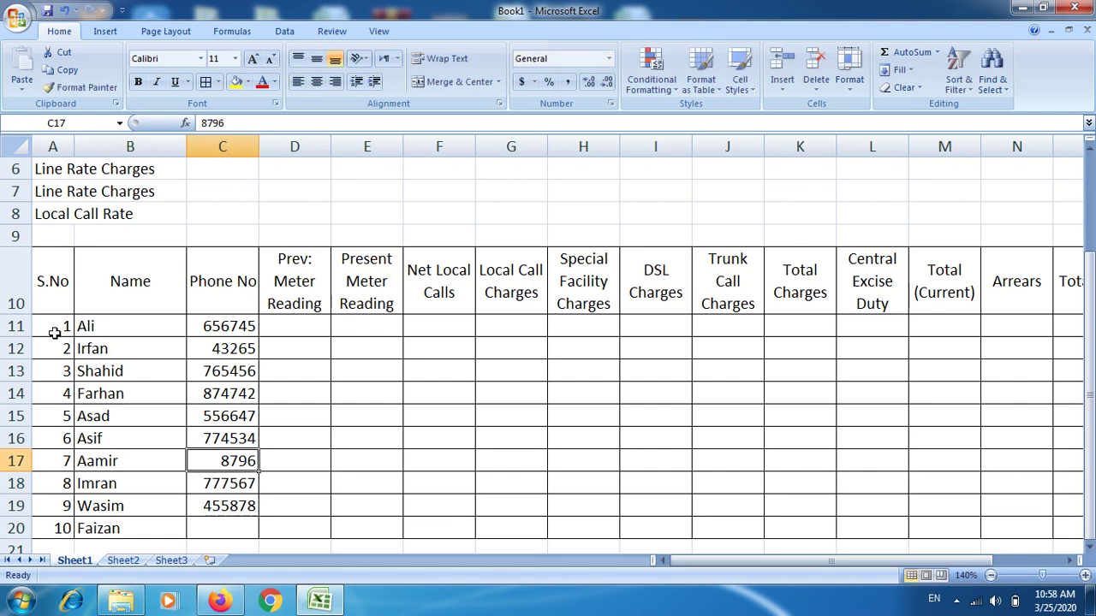
pyautogui.press('F2')
pyautogui.write('oo')
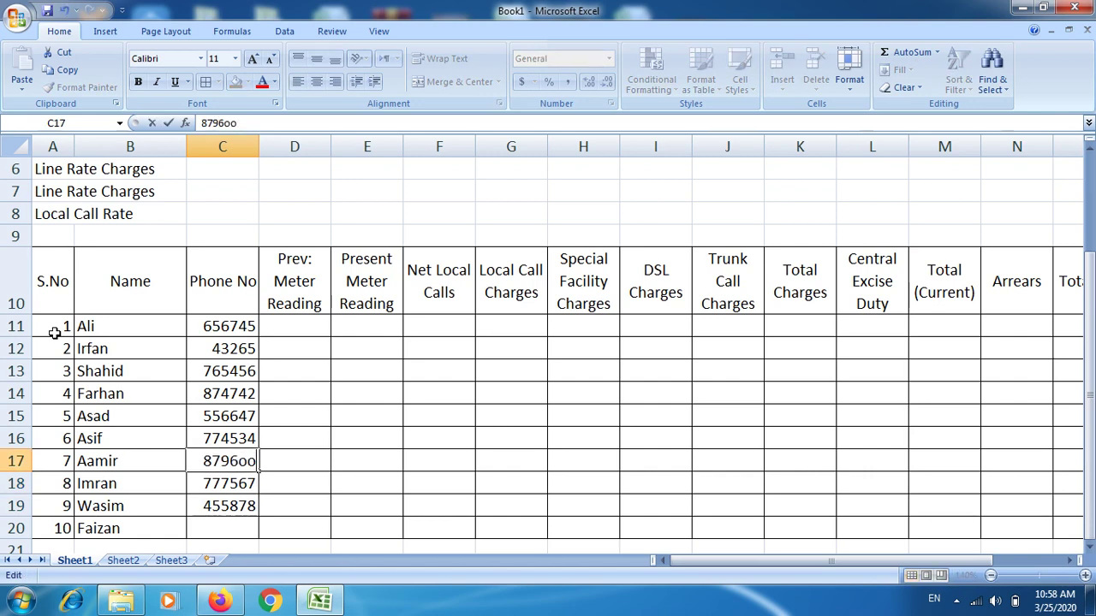
pyautogui.press('BackSpace')
pyautogui.press('BackSpace')
pyautogui.write('8')
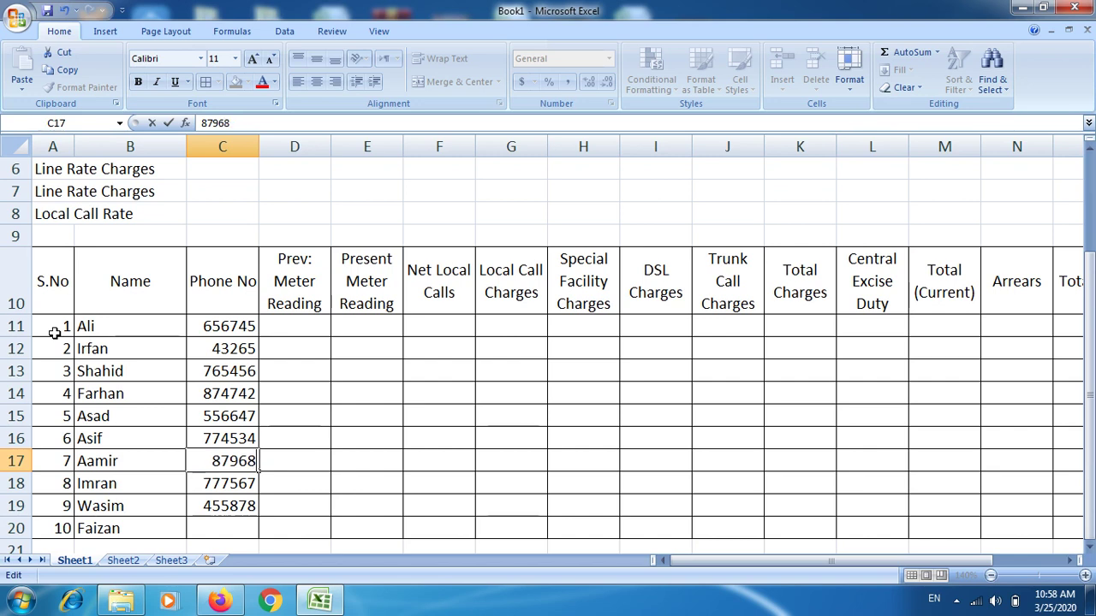
pyautogui.write('88')
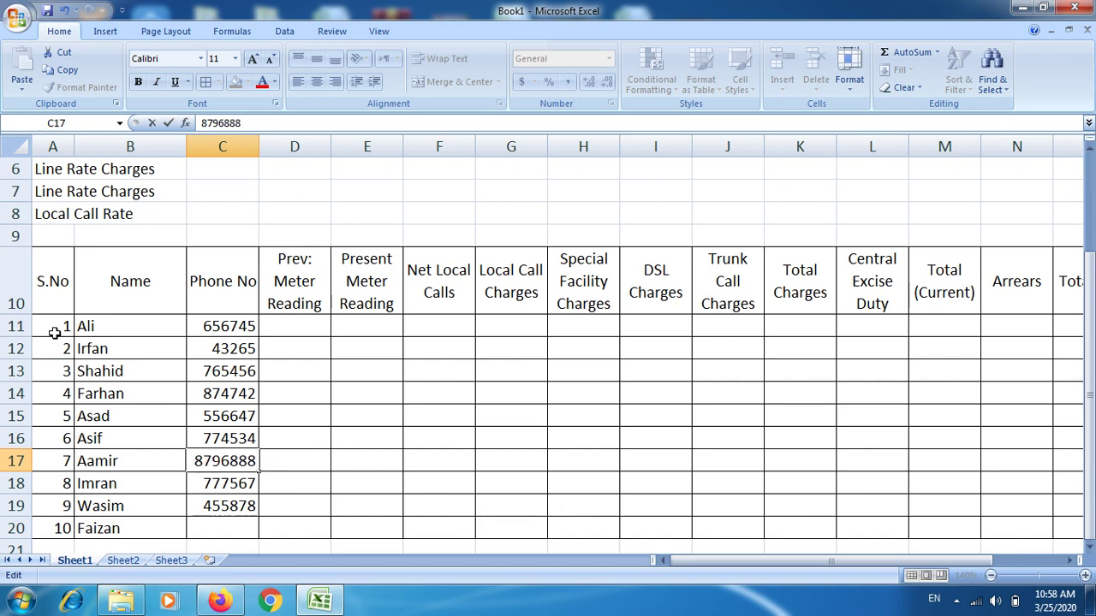
pyautogui.press('BackSpace')
pyautogui.hotkey('ctrl', 'Return')
pyautogui.press('Down')
pyautogui.press('Down')
pyautogui.press('Down')
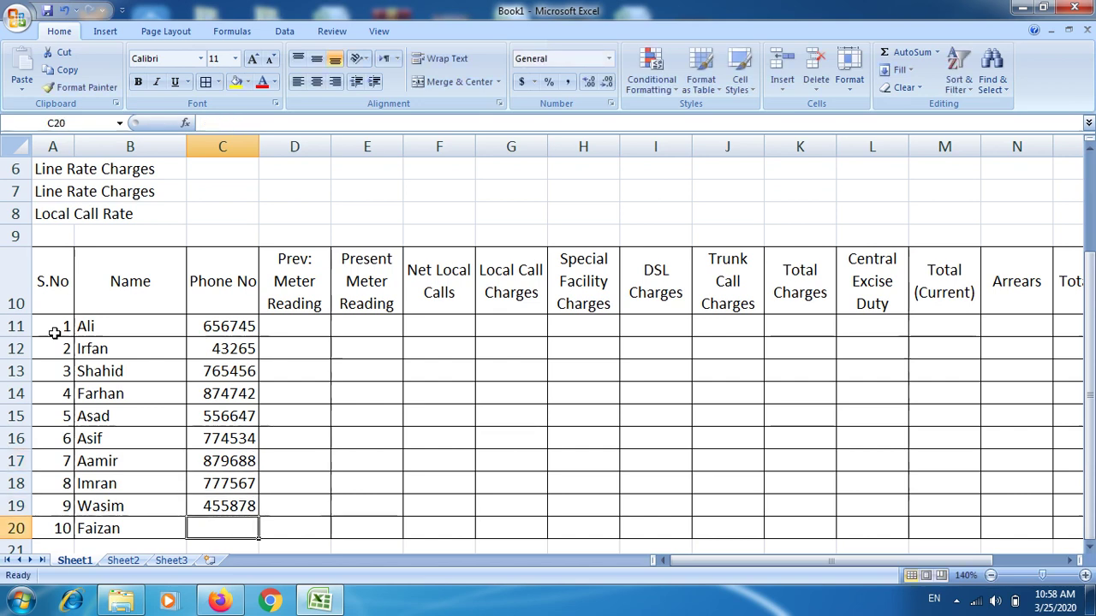
pyautogui.write('775')
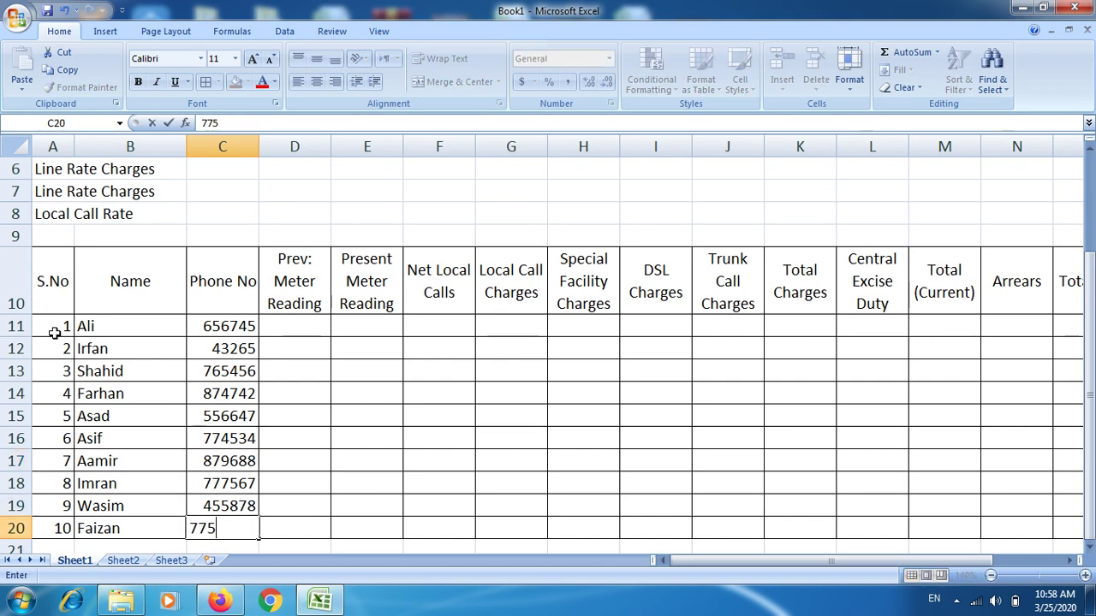
pyautogui.write('544')
pyautogui.press('Tab')
pyautogui.press('Up')
pyautogui.press('Up')
pyautogui.press('Up')
pyautogui.press('Up')
pyautogui.press('Up')
pyautogui.press('Up')
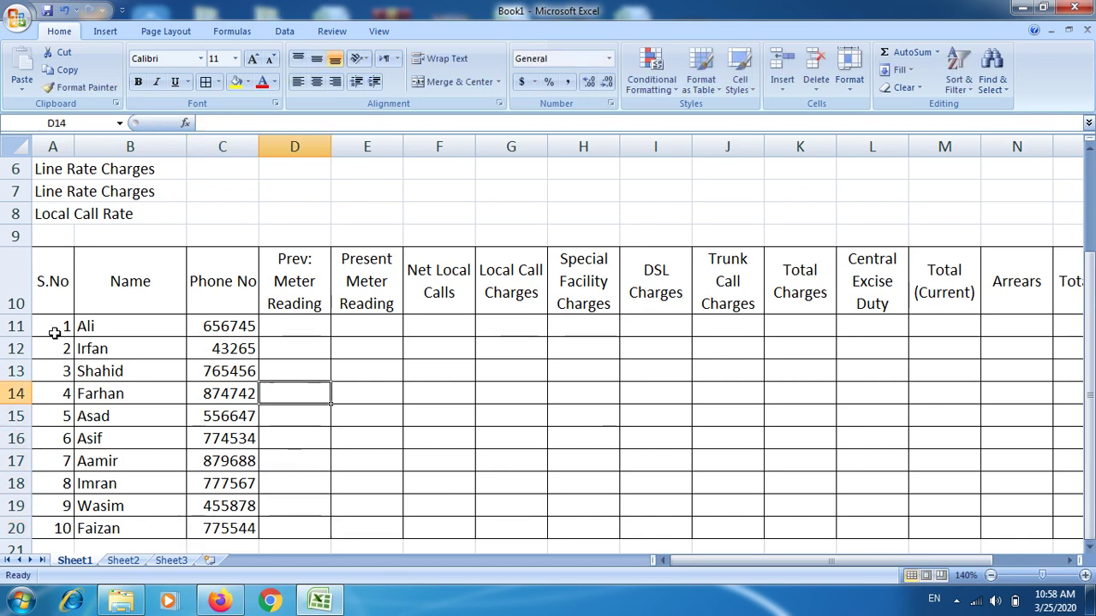
pyautogui.press('Up')
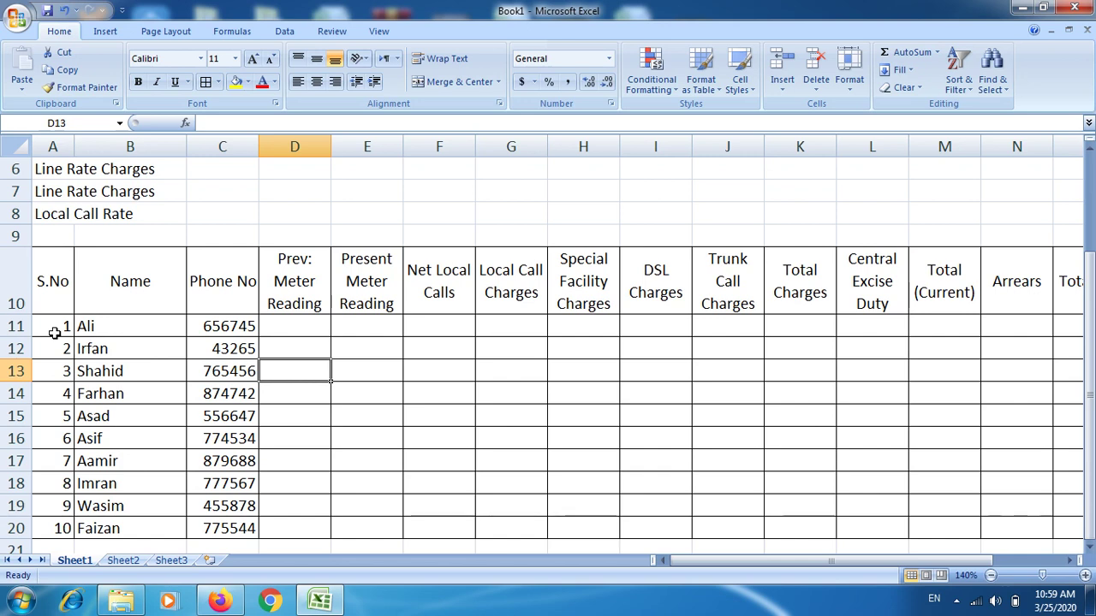
pyautogui.write('33')
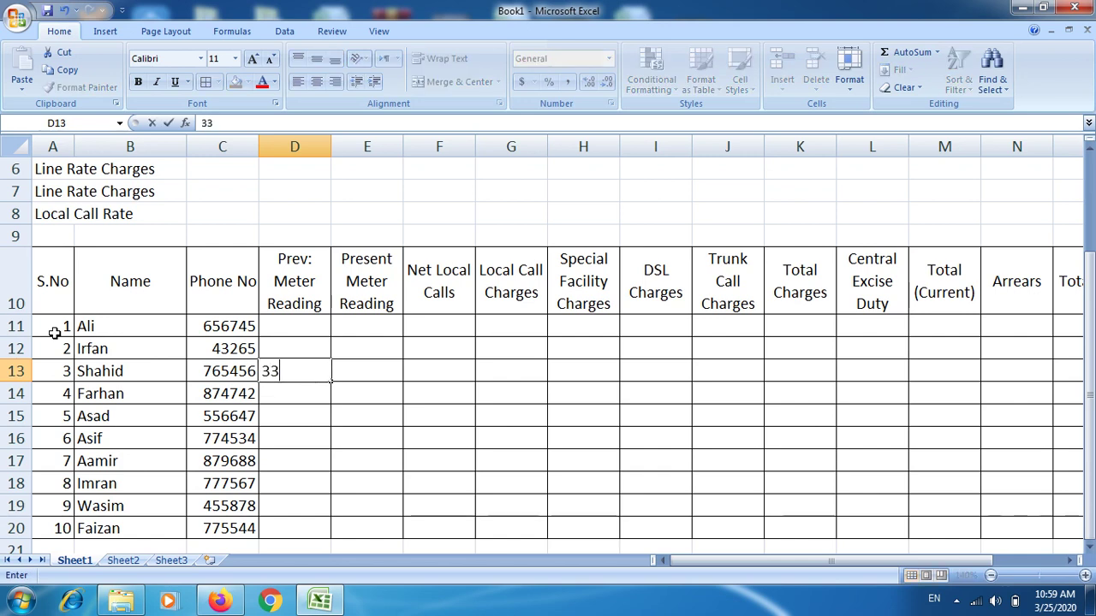
pyautogui.write('17')
pyautogui.write('22')
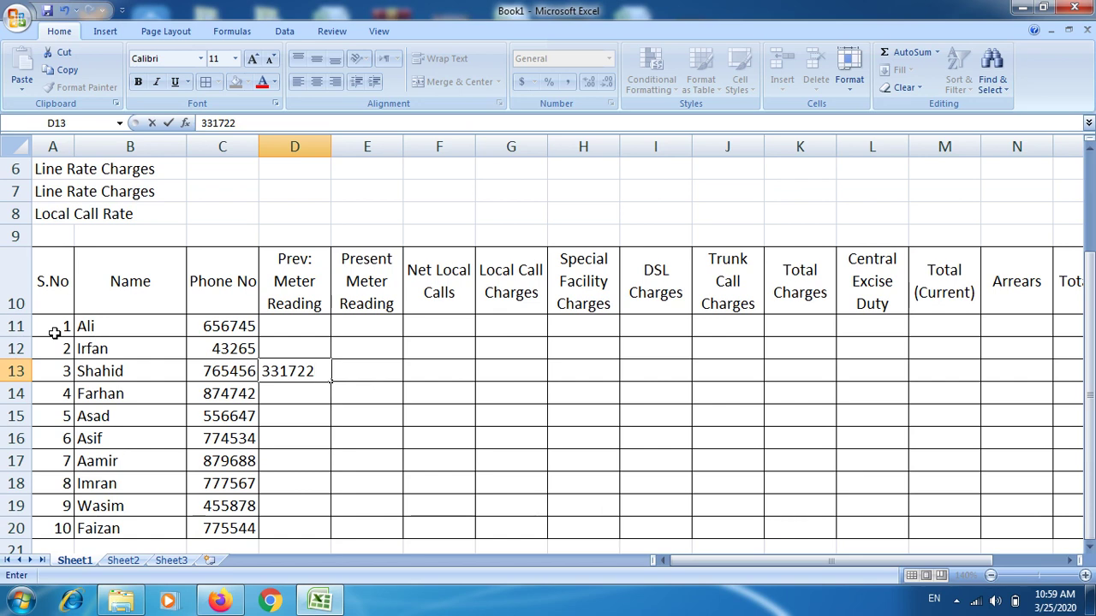
pyautogui.write('00')
pyautogui.press('Return')
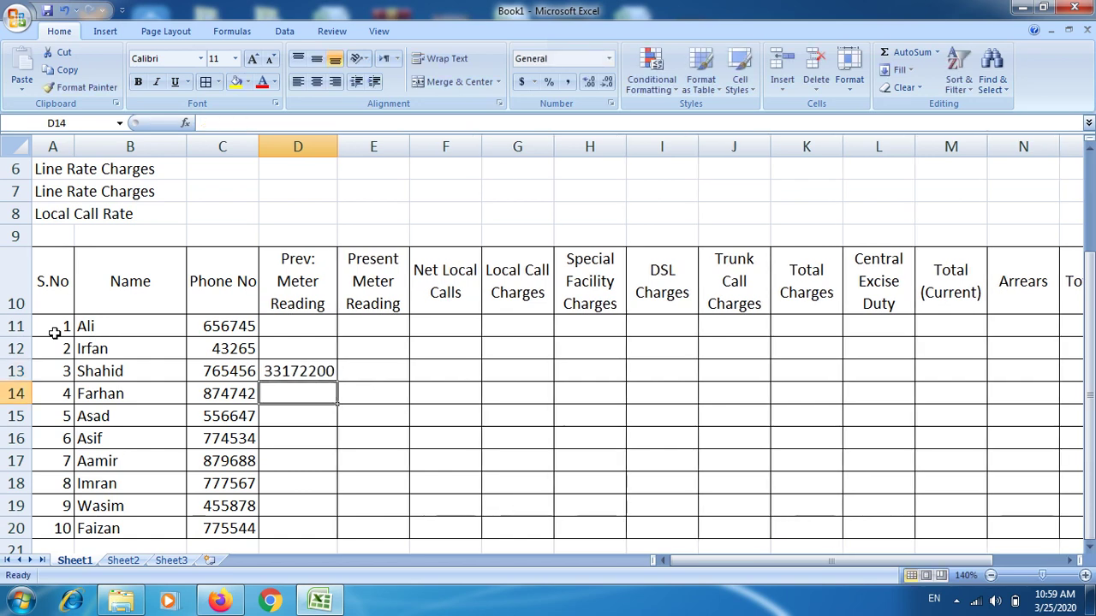
pyautogui.click(54, 332)
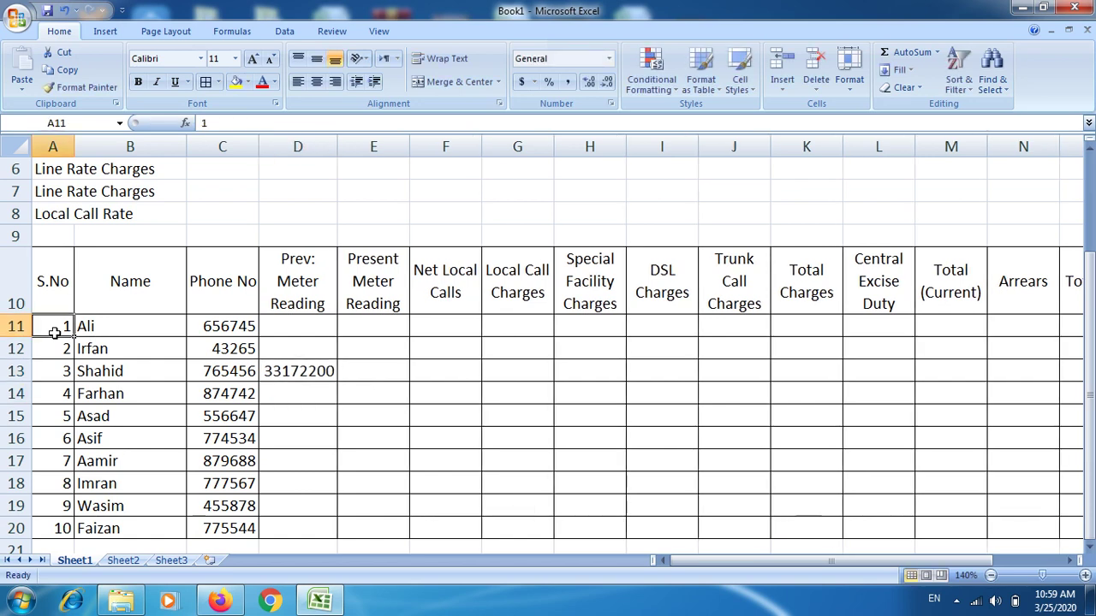
pyautogui.doubleClick(55, 333)
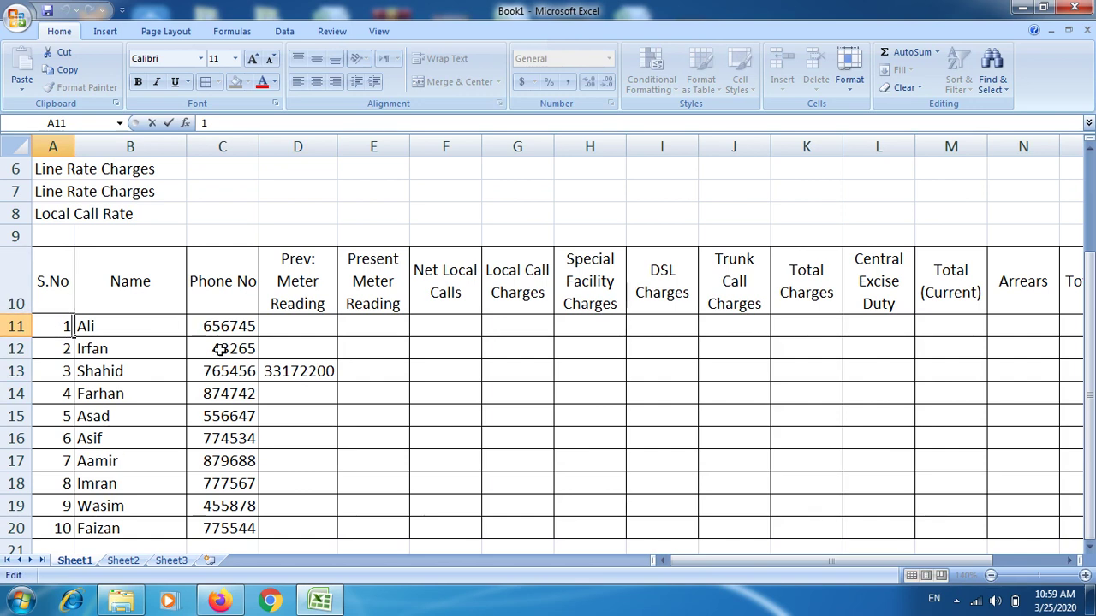
pyautogui.click(283, 372)
# - Clear D13, then enter previous readings 3317, 2200, 6500, 4500 and 3220 in D11:D15
pyautogui.press('Delete')
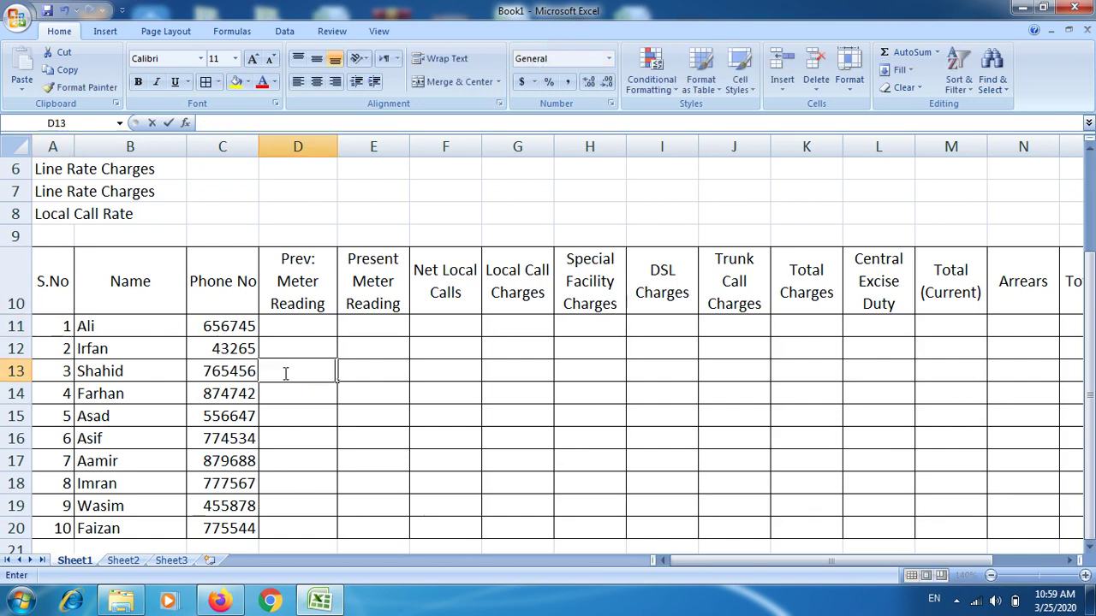
pyautogui.press('Up')
pyautogui.press('Up')
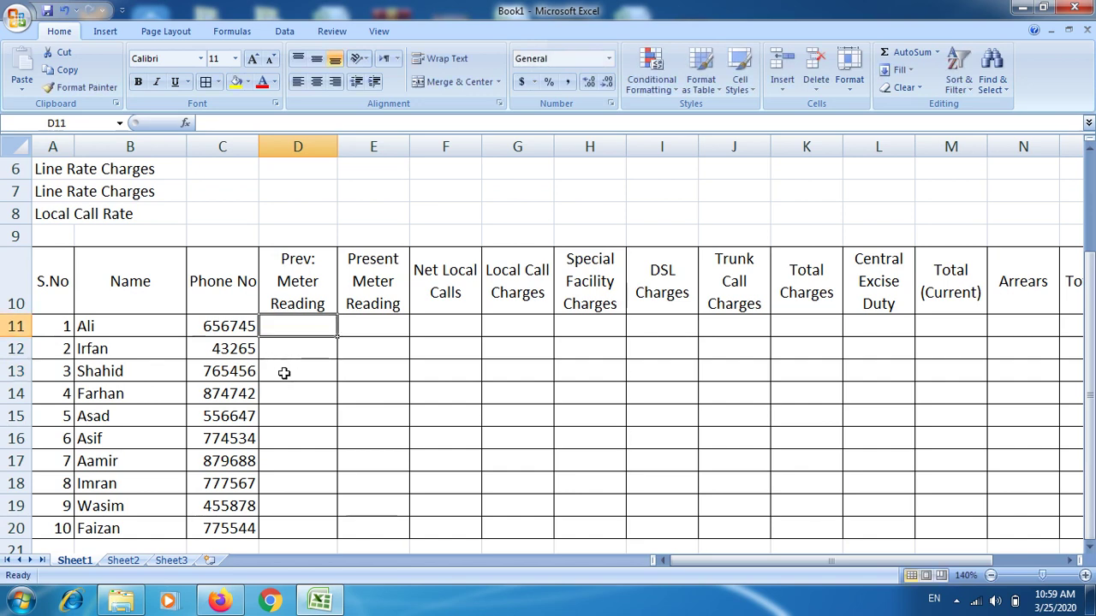
pyautogui.write('33')
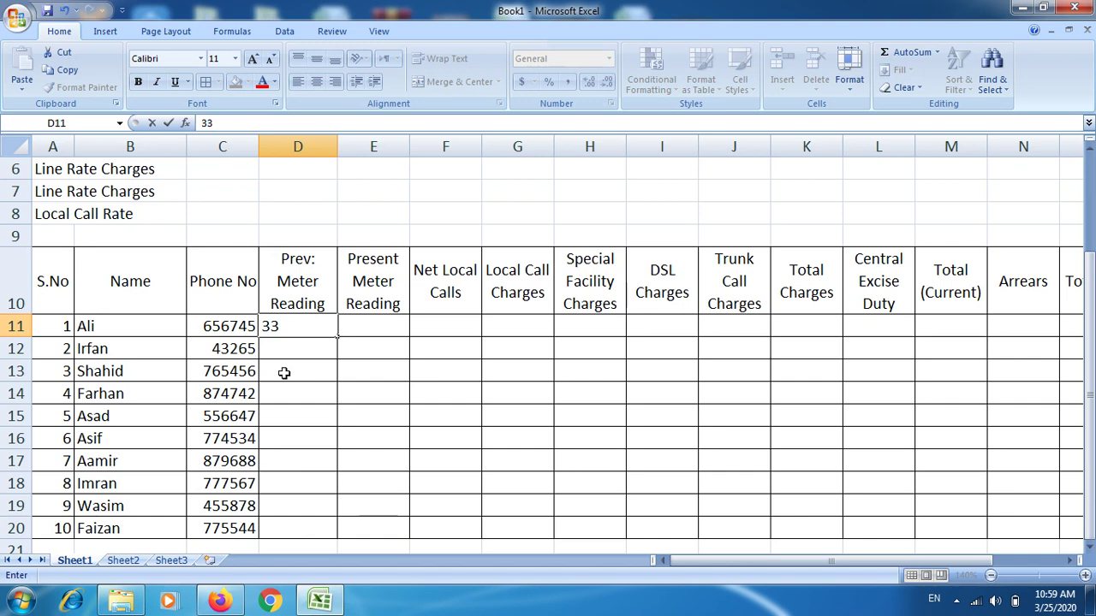
pyautogui.write('17')
pyautogui.press('Return')
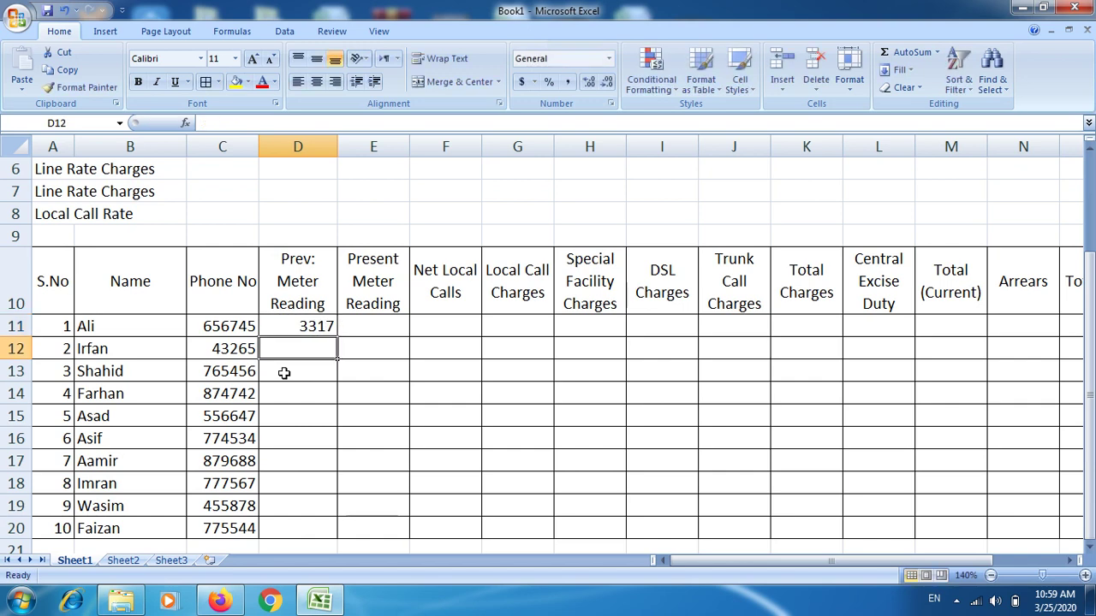
pyautogui.write('22')
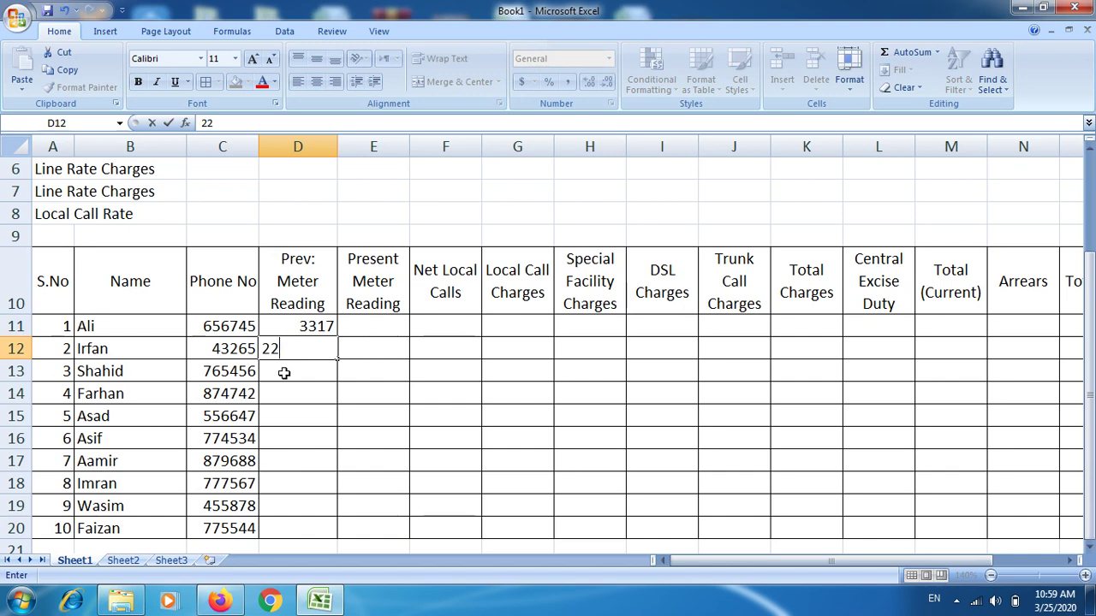
pyautogui.write('00')
pyautogui.press('Return')
pyautogui.write('6')
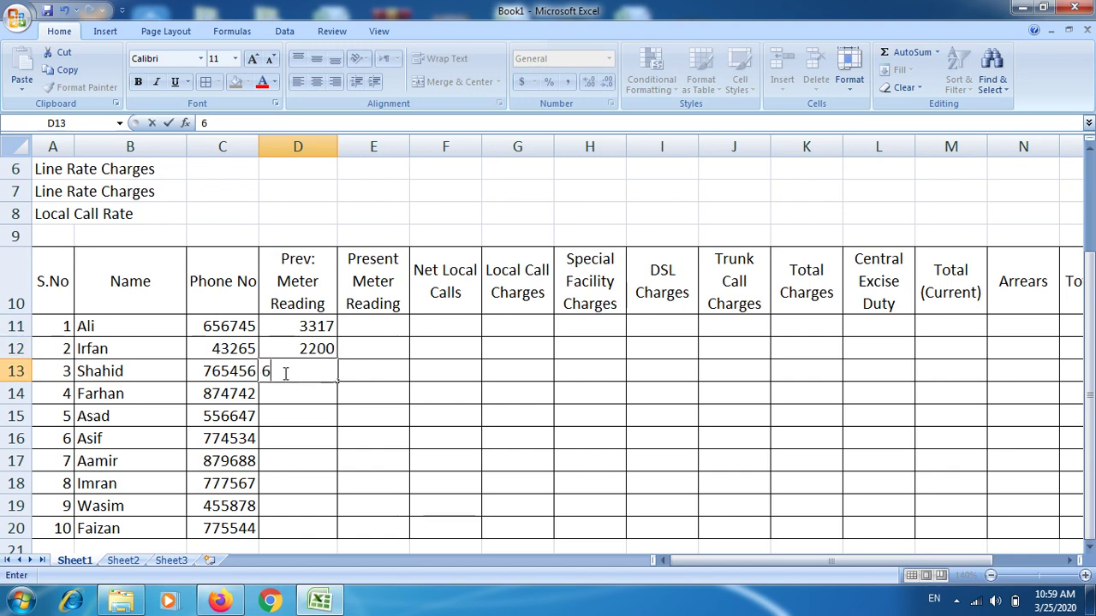
pyautogui.write('500')
pyautogui.hotkey('ctrl', 'Return')
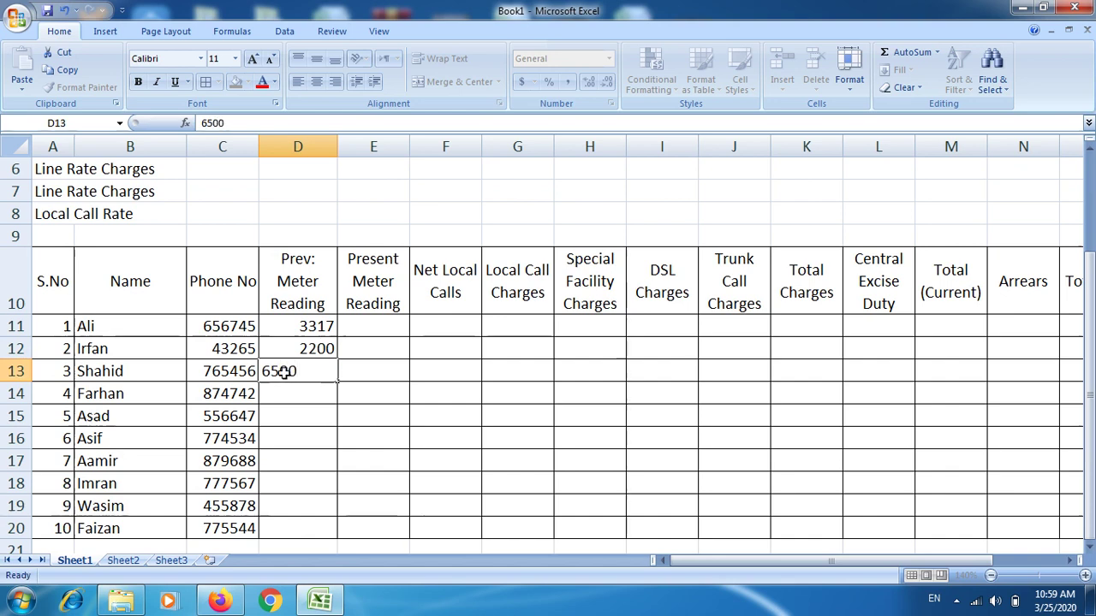
pyautogui.press('Return')
pyautogui.write('4500')
pyautogui.hotkey('ctrl', 'Return')
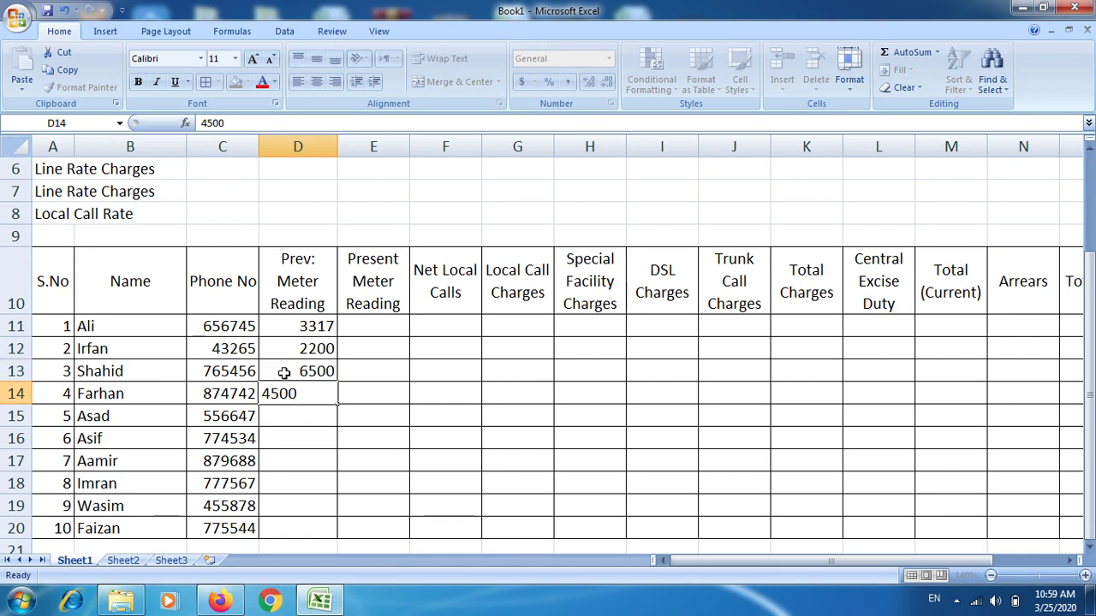
pyautogui.press('Return')
pyautogui.write('32')
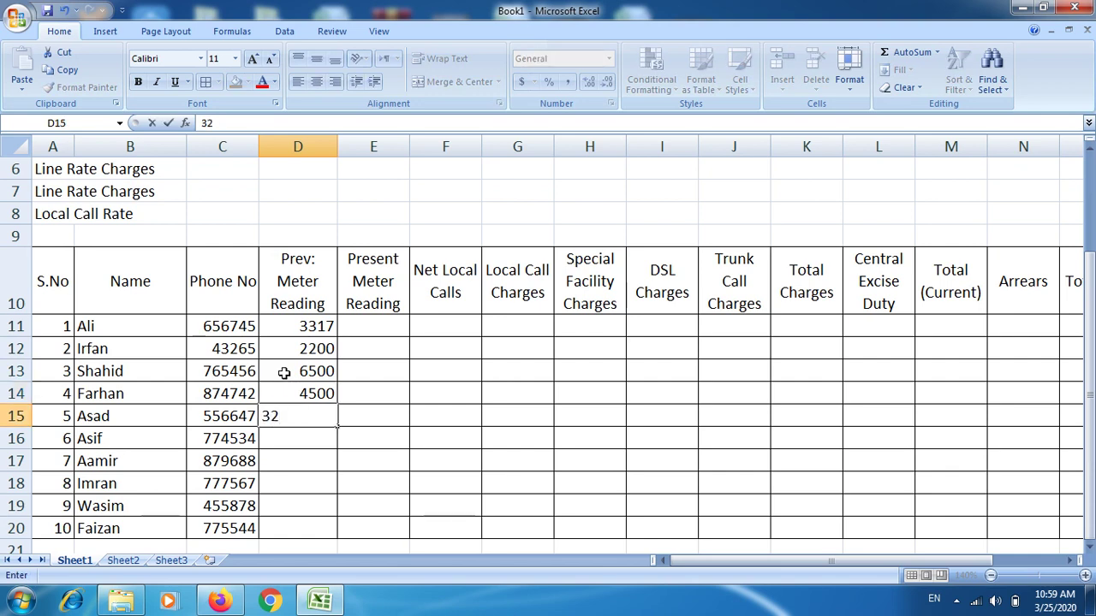
pyautogui.write('20')
pyautogui.press('Return')
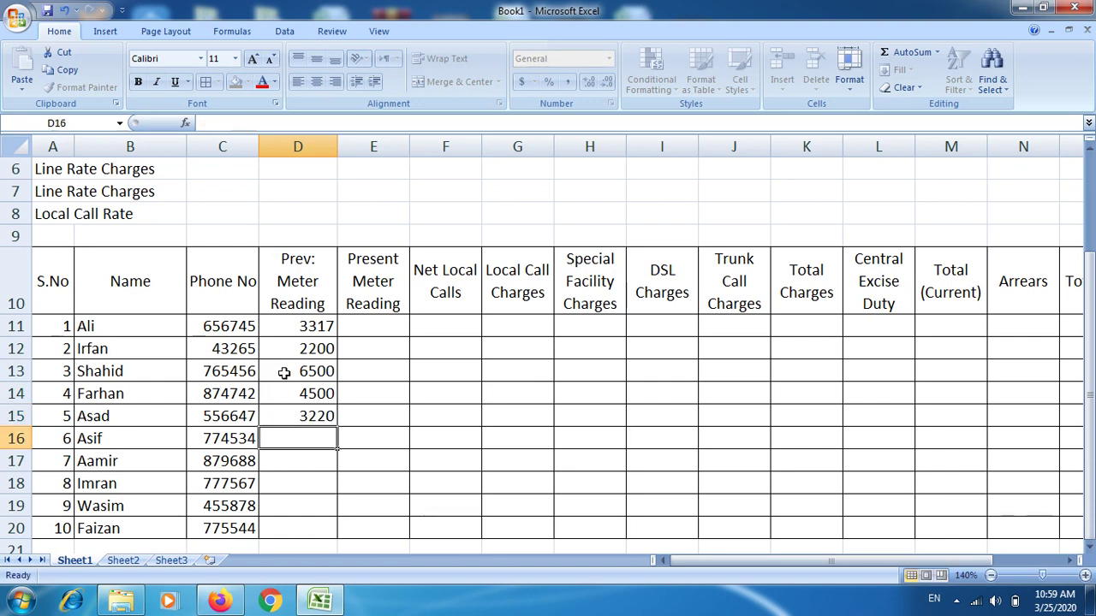
# - Enter previous readings 1522, 8400, 1524, 2410 and 1200 in D16:D20
pyautogui.write('15')
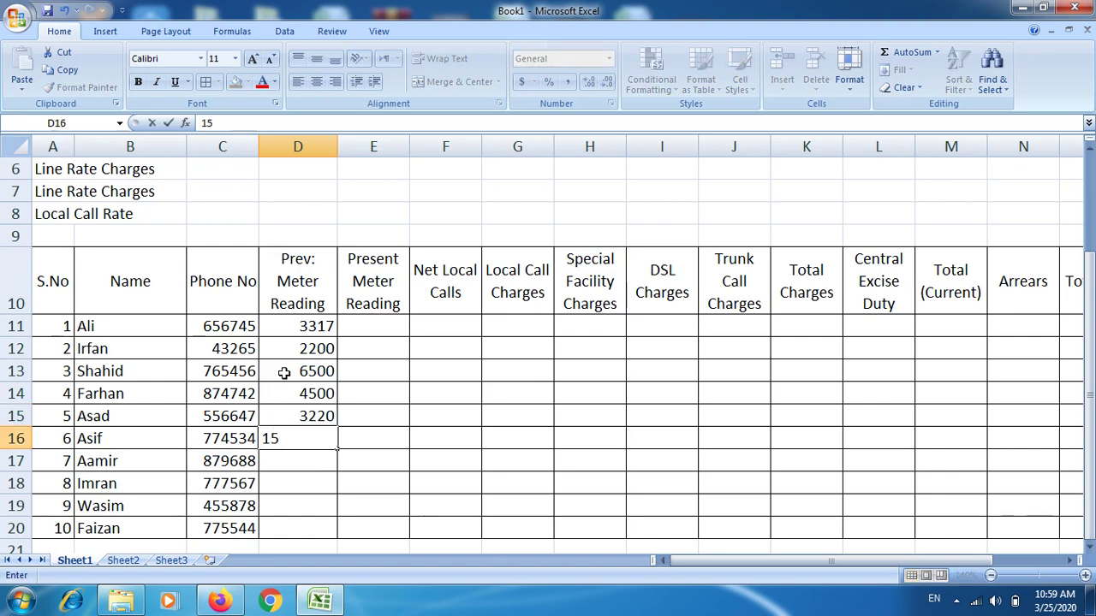
pyautogui.write('22')
pyautogui.press('Return')
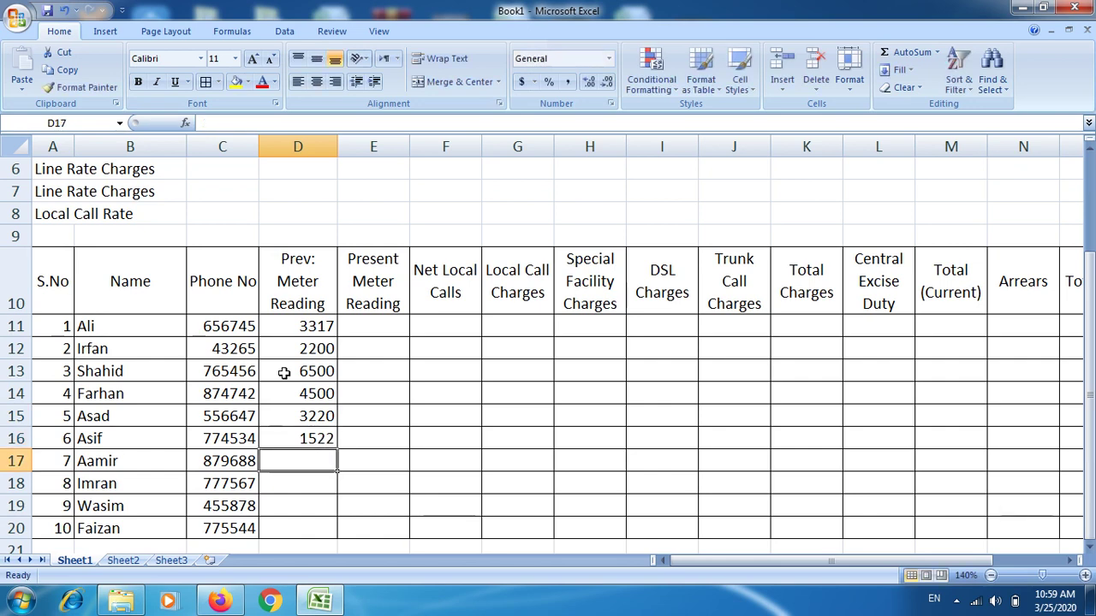
pyautogui.write('8')
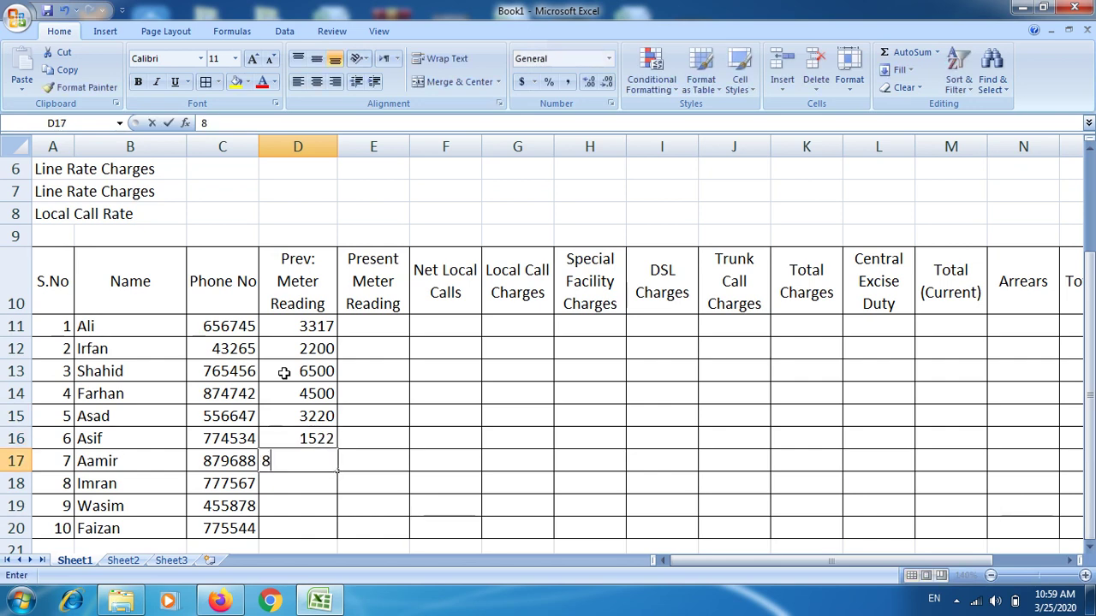
pyautogui.write('4')
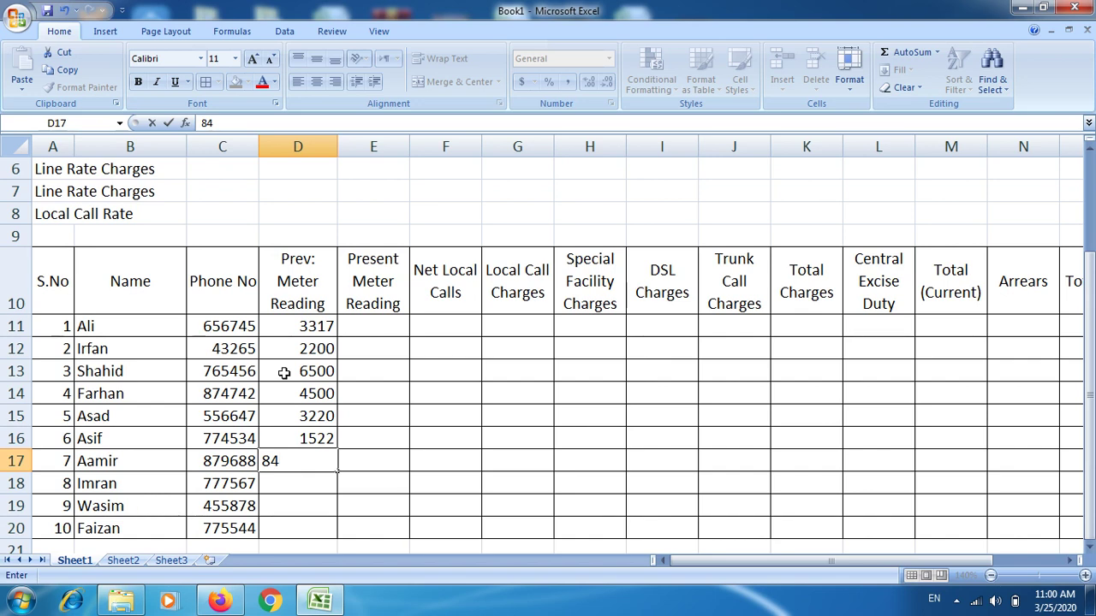
pyautogui.write('00')
pyautogui.press('Return')
pyautogui.write('15')
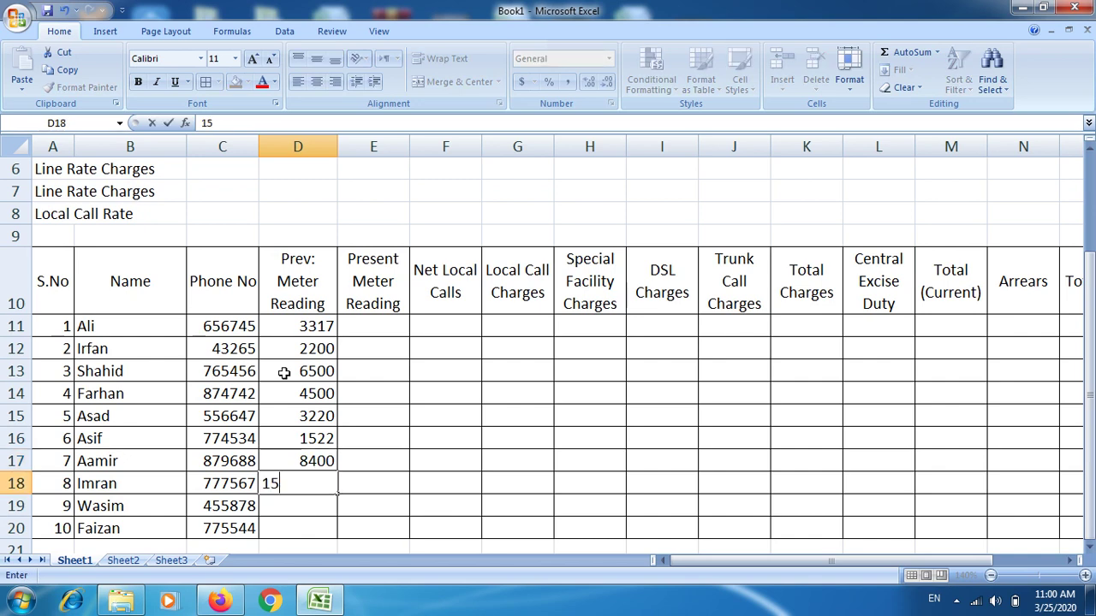
pyautogui.write('2')
pyautogui.write('4')
pyautogui.press('Return')
pyautogui.press('Return')
pyautogui.write('241')
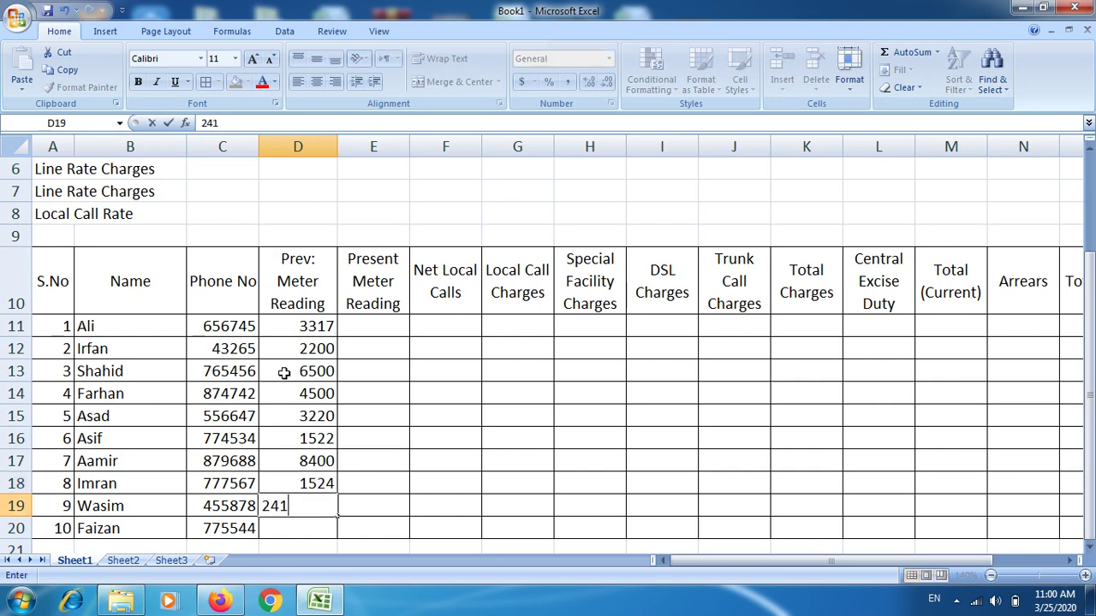
pyautogui.write('0')
pyautogui.press('Return')
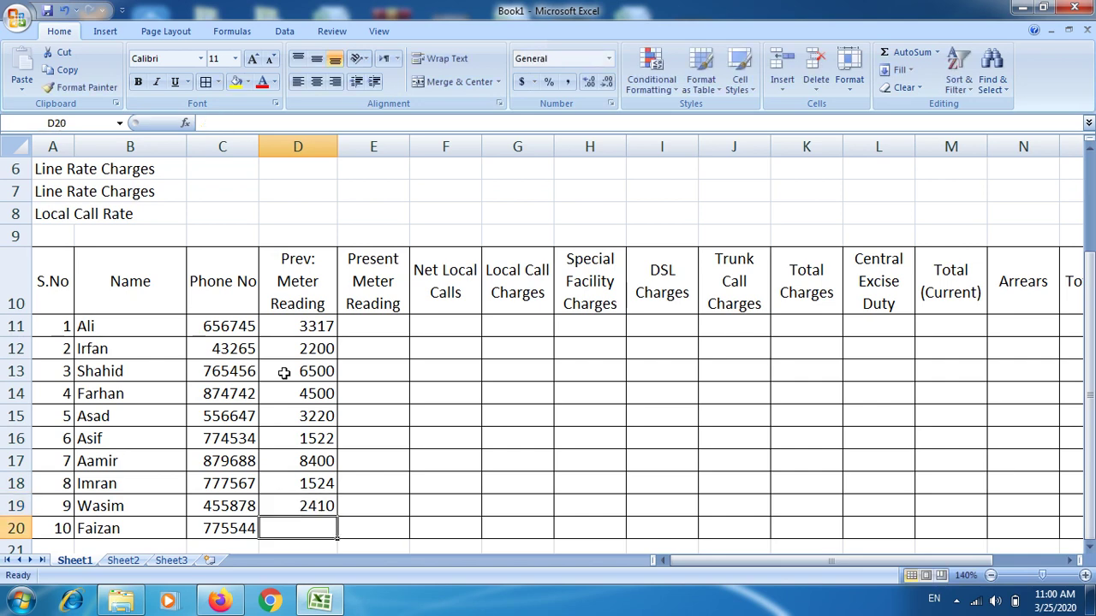
pyautogui.write('12')
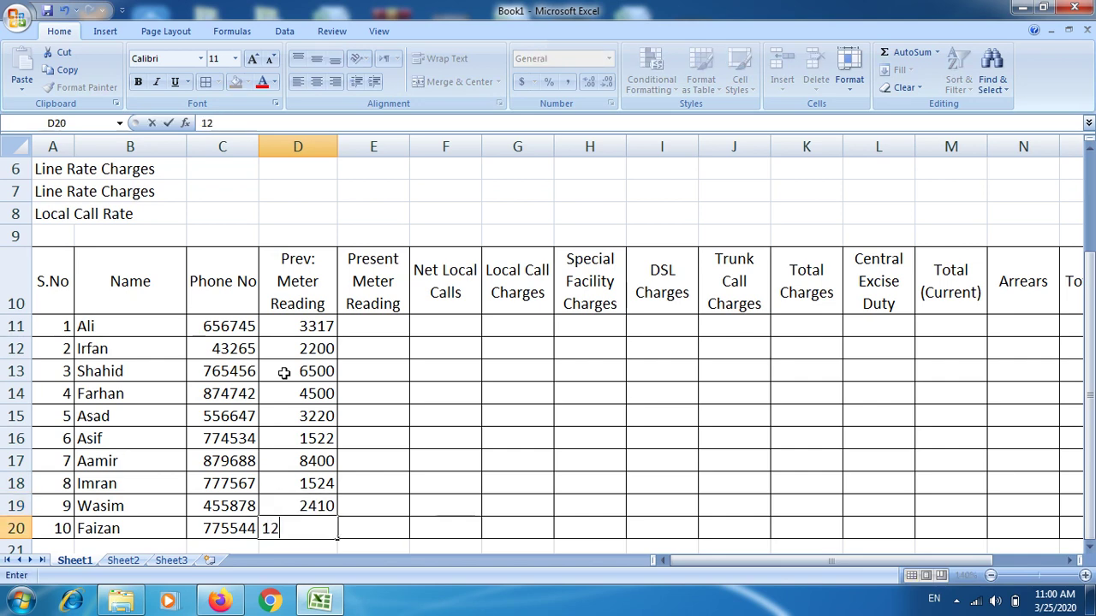
pyautogui.write('00')
pyautogui.press('Return')
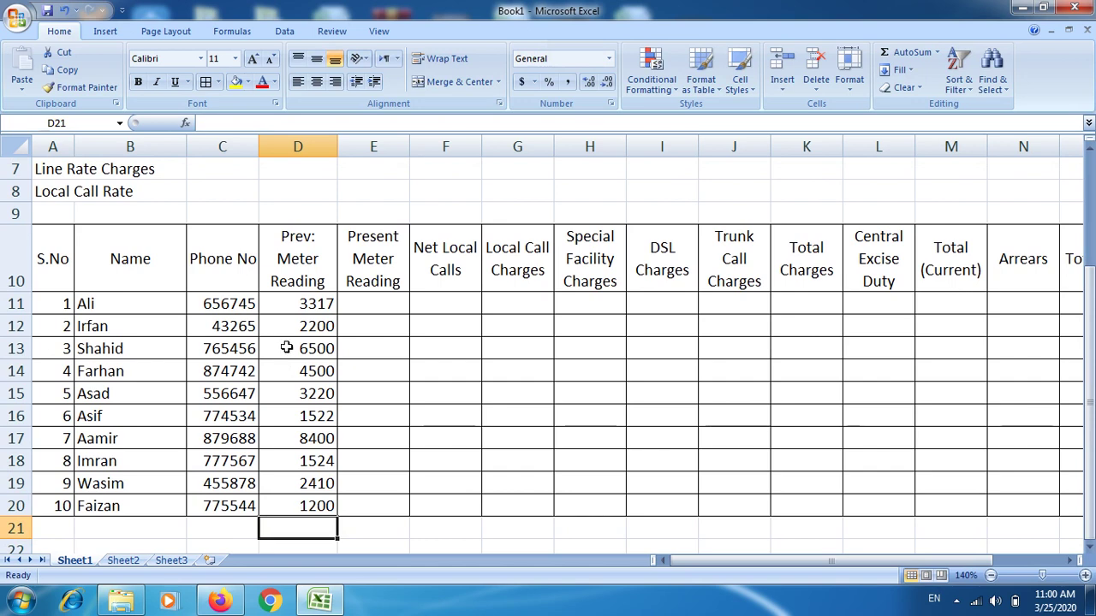
# - Enter present readings 3380, 2350 and 6620 in E11:E13, and correct the E14 entry
pyautogui.click(365, 302)
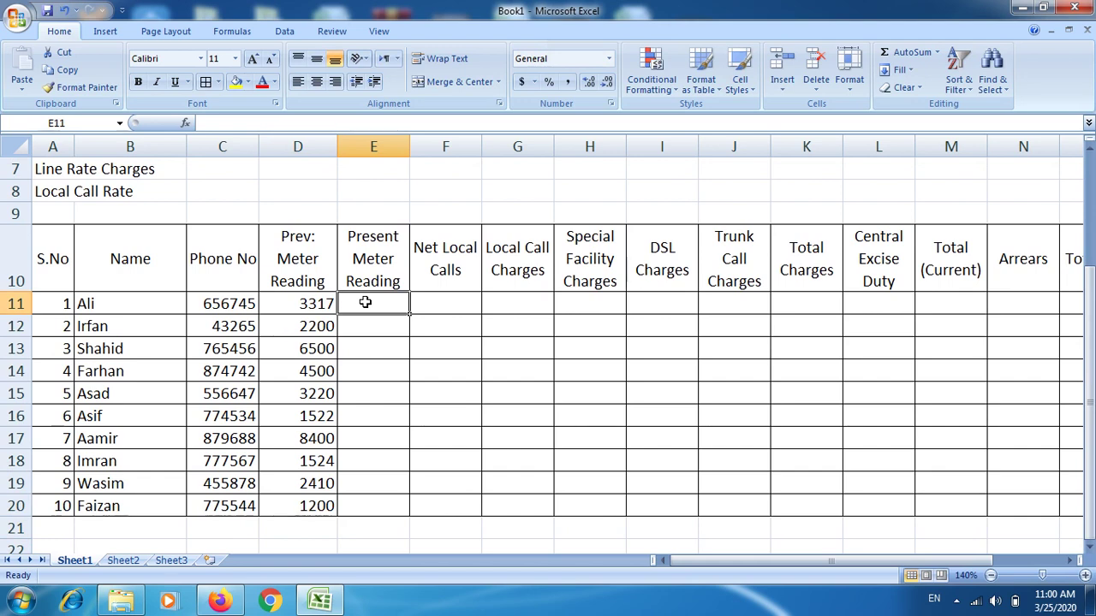
pyautogui.write('33')
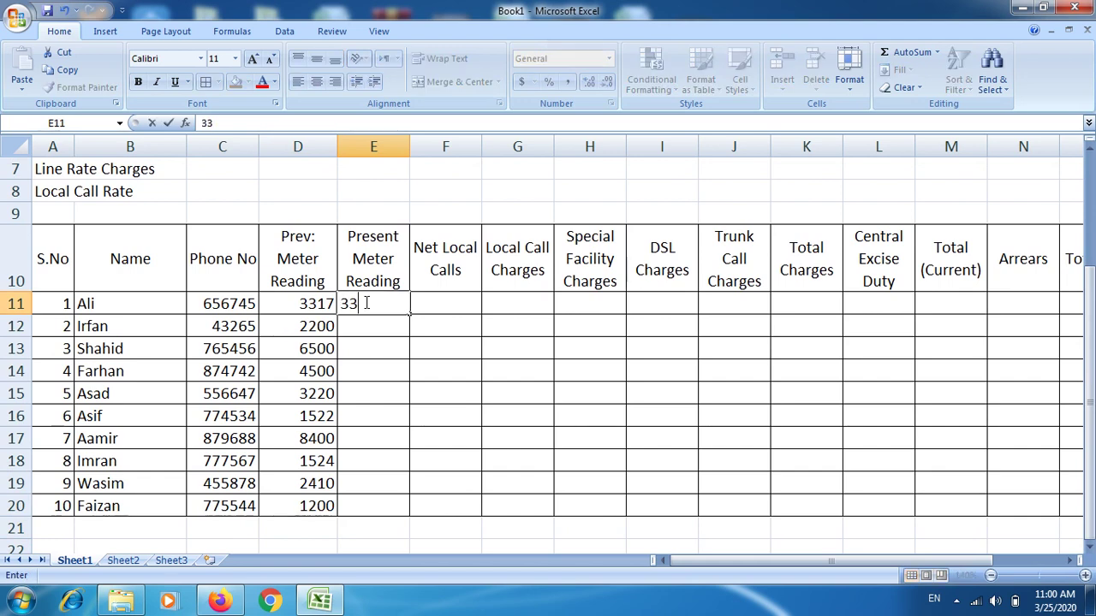
pyautogui.write('80')
pyautogui.hotkey('ctrl', 'Return')
pyautogui.press('Return')
pyautogui.write('2')
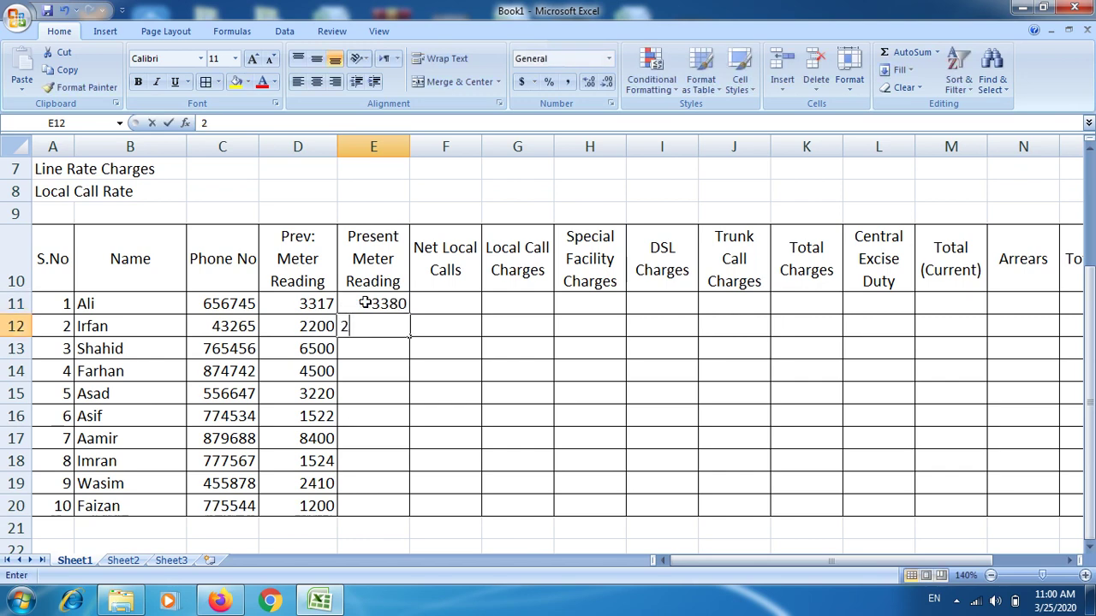
pyautogui.write('3')
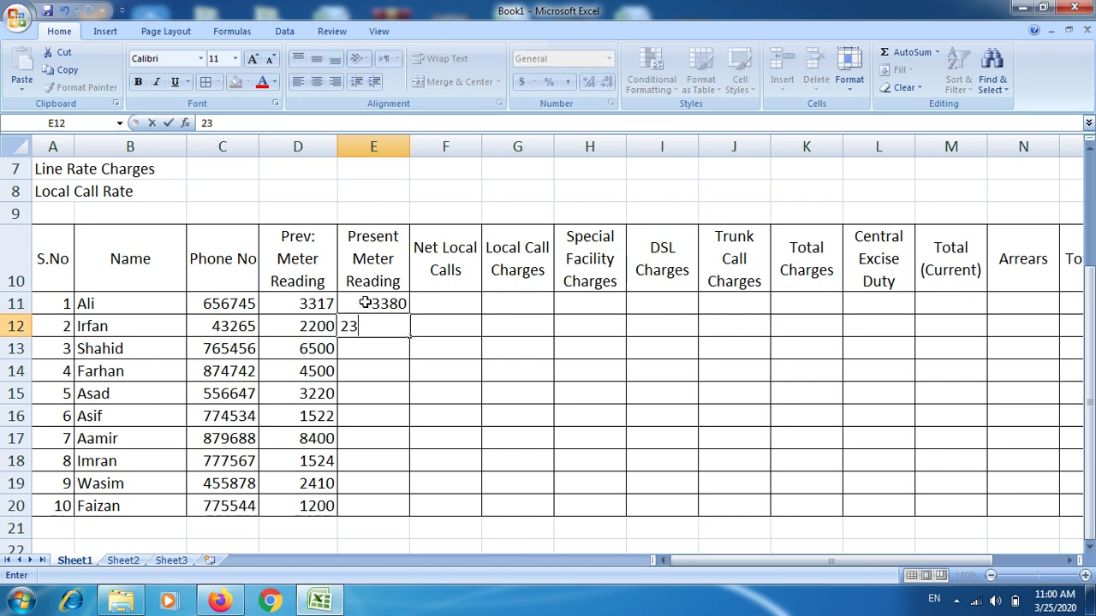
pyautogui.write('50')
pyautogui.press('Return')
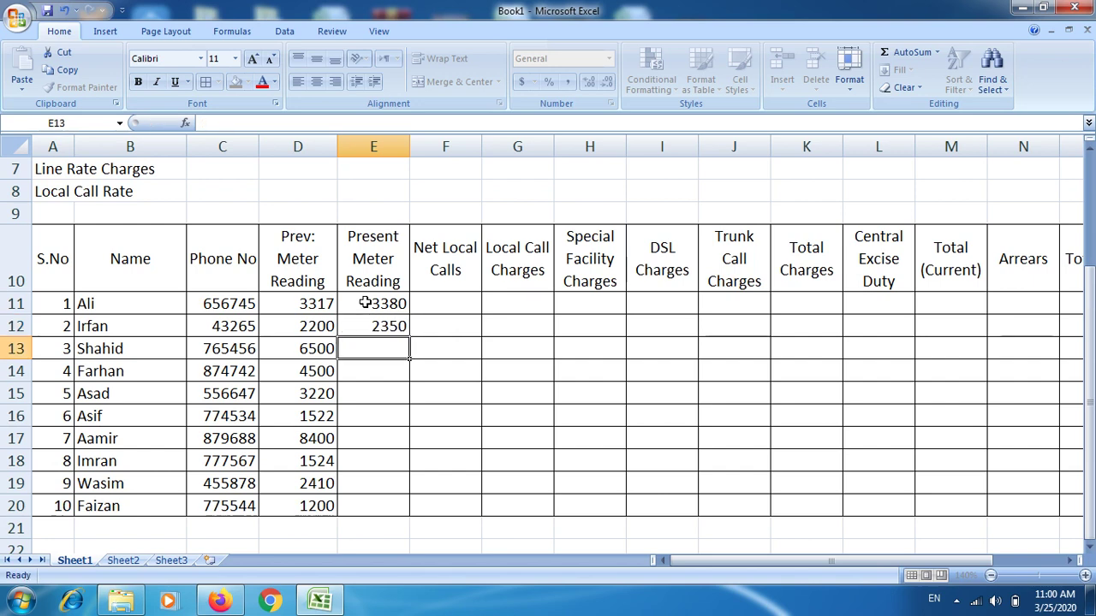
pyautogui.write('66')
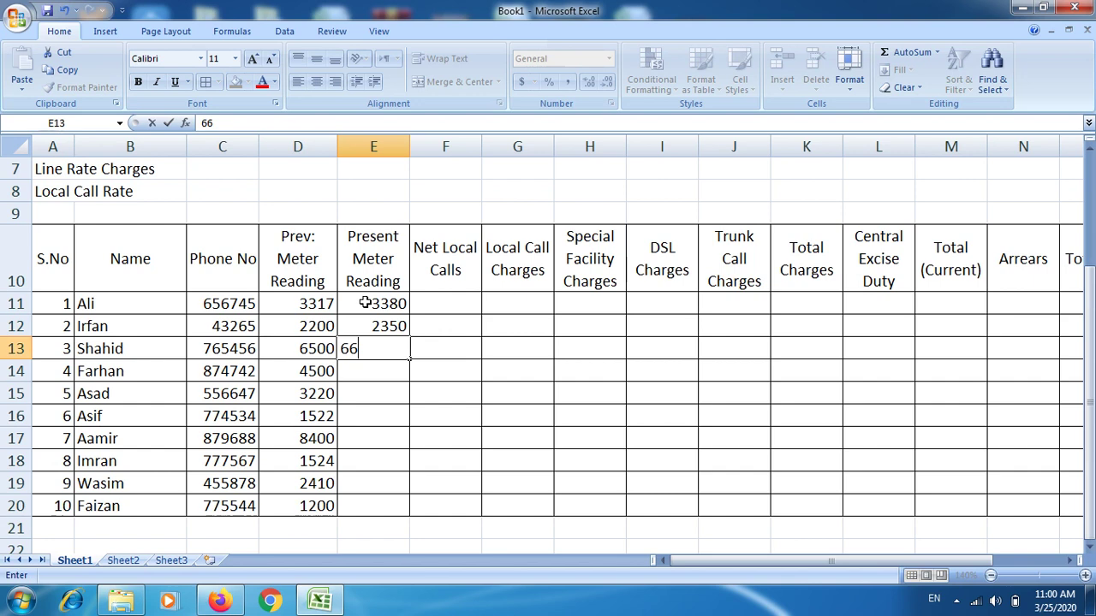
pyautogui.write('20')
pyautogui.press('Return')
pyautogui.press('Return')
pyautogui.write('47')
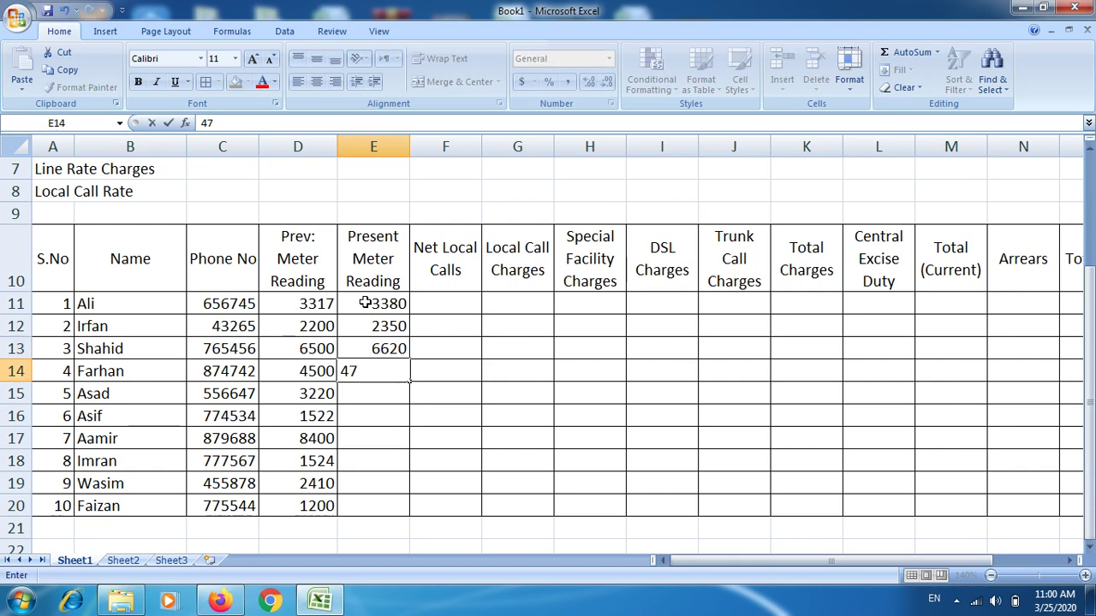
pyautogui.write('00')
pyautogui.press('BackSpace')
pyautogui.press('BackSpace')
pyautogui.write('20')
pyautogui.press('Return')
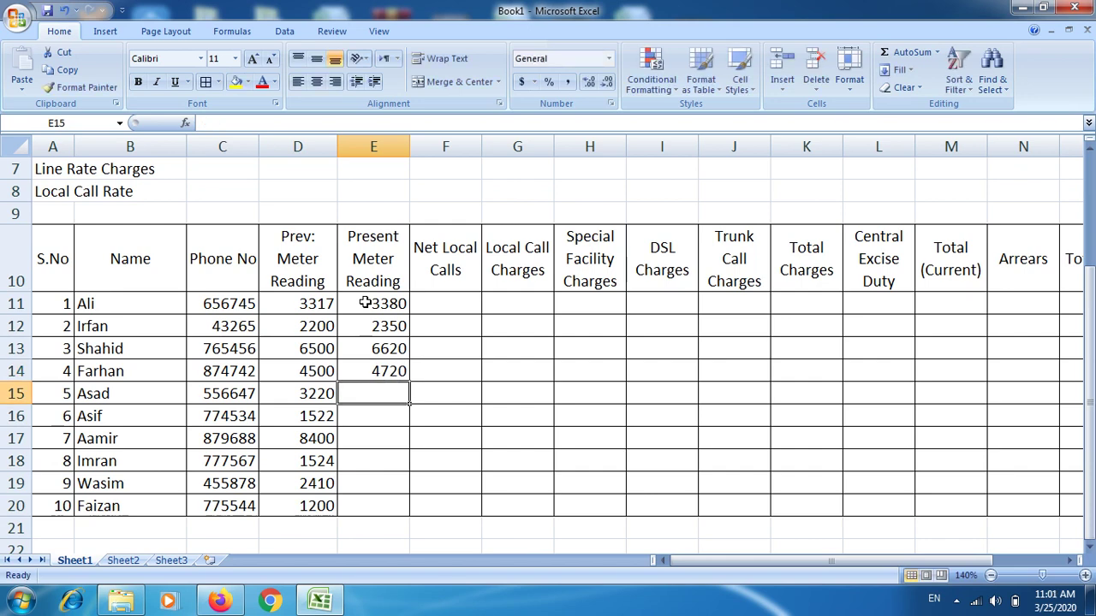
# - Enter present readings 3340, 1640, 8520, 1560, 2520 and 1305 in E15:E20
pyautogui.write('3340')
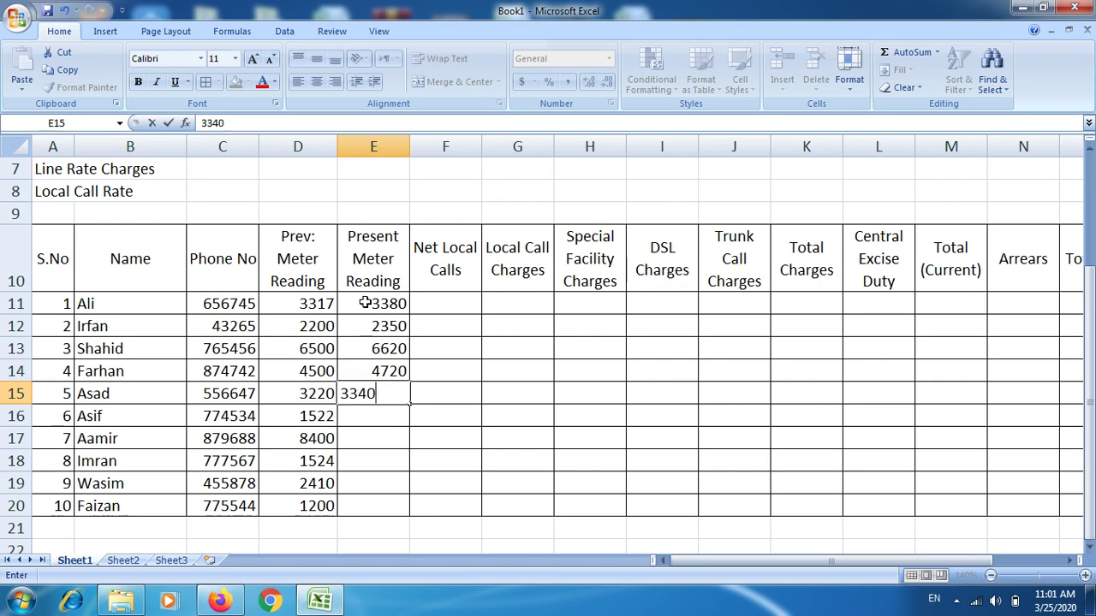
pyautogui.press('Return')
pyautogui.write('16')
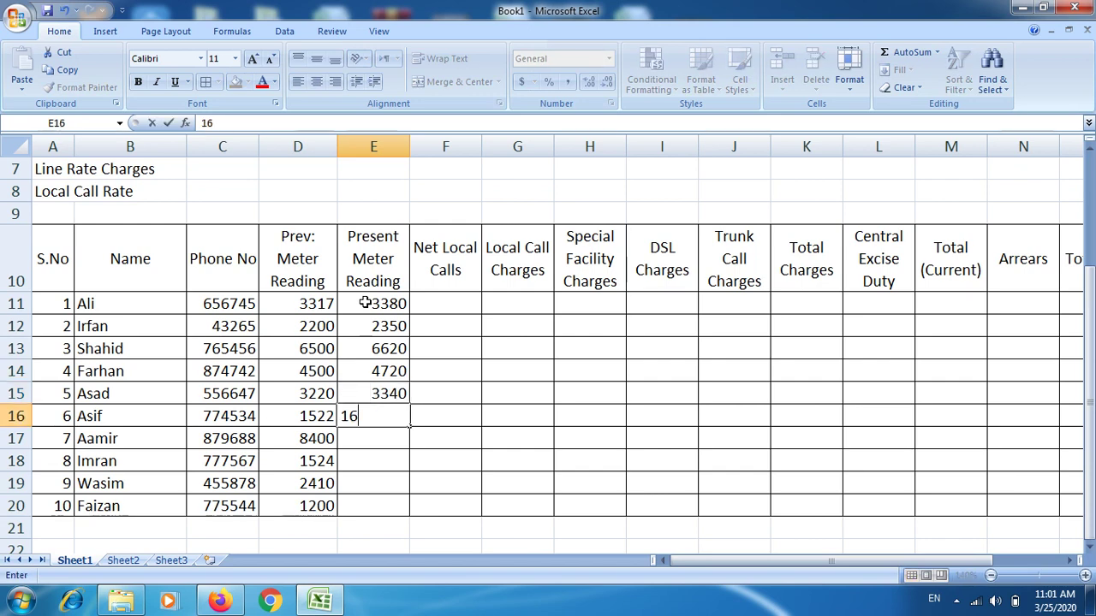
pyautogui.write('40')
pyautogui.press('Return')
pyautogui.write('85')
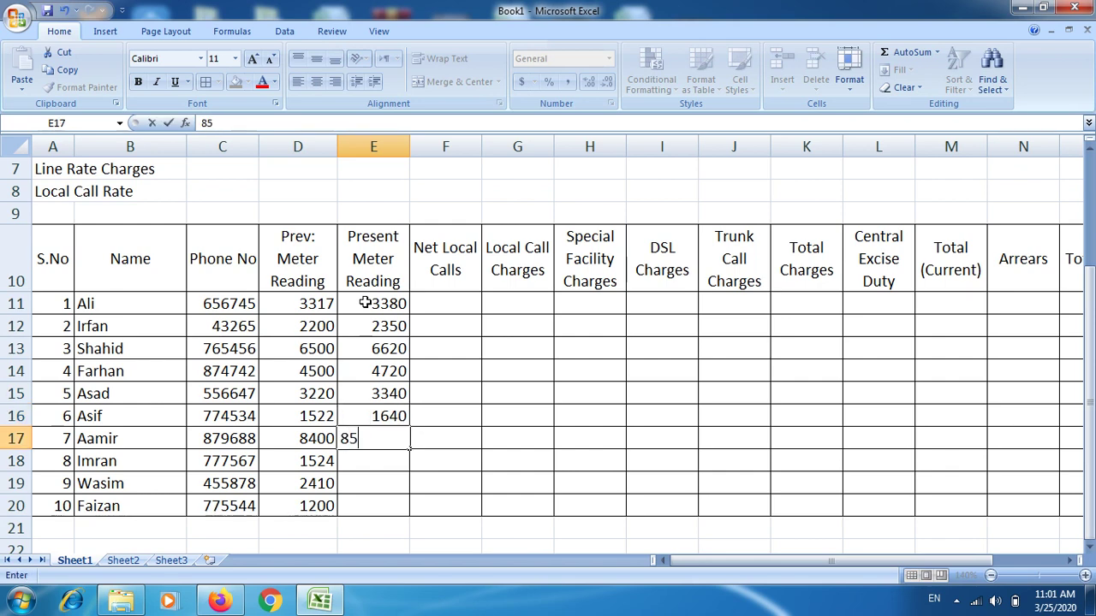
pyautogui.write('20')
pyautogui.press('Return')
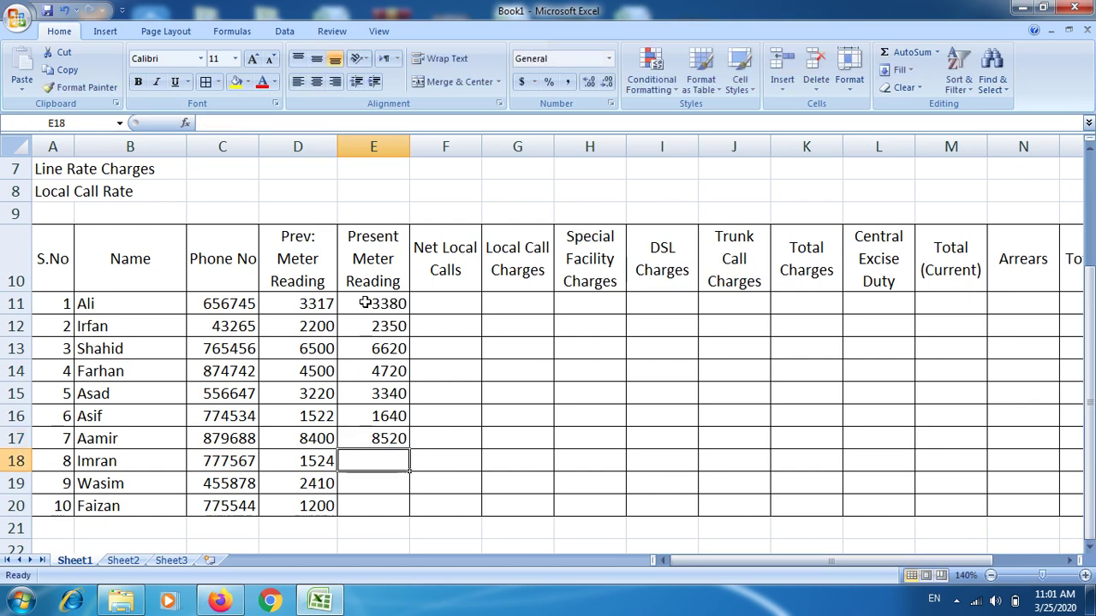
pyautogui.write('1')
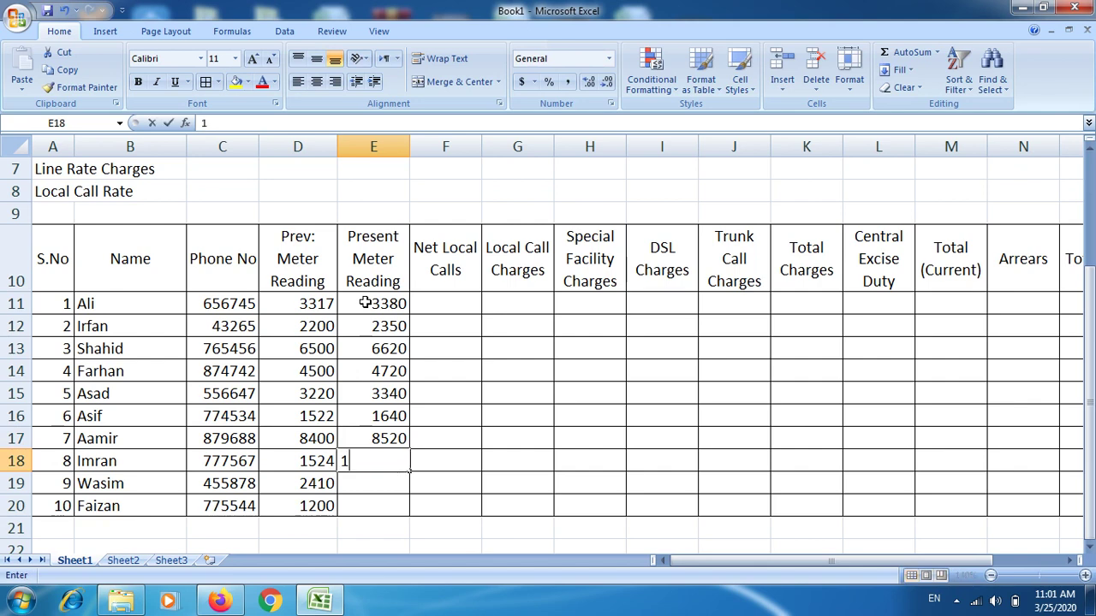
pyautogui.write('560')
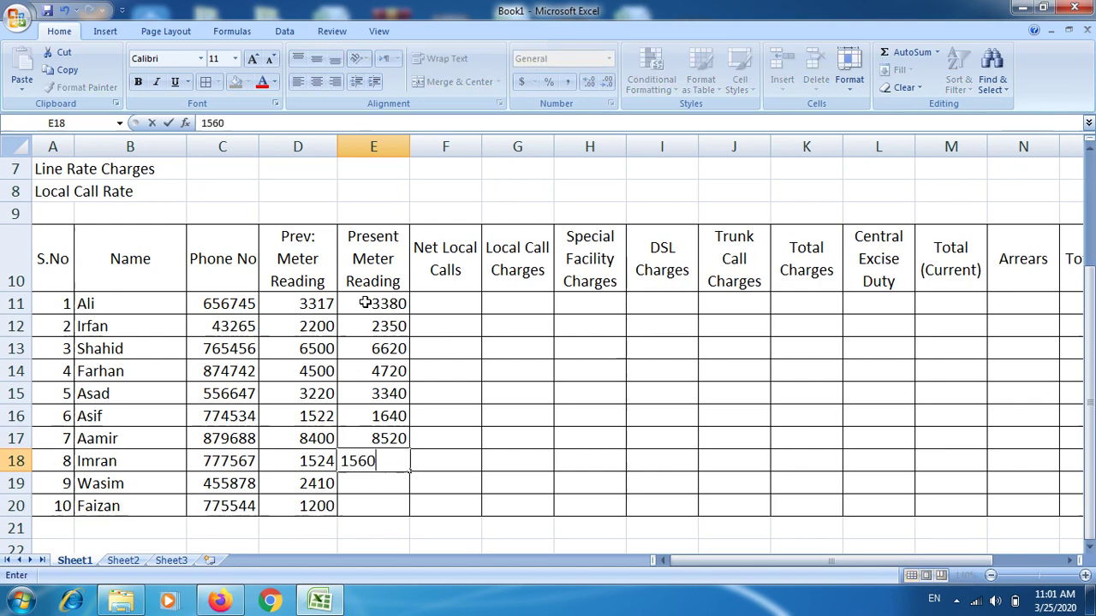
pyautogui.press('Return')
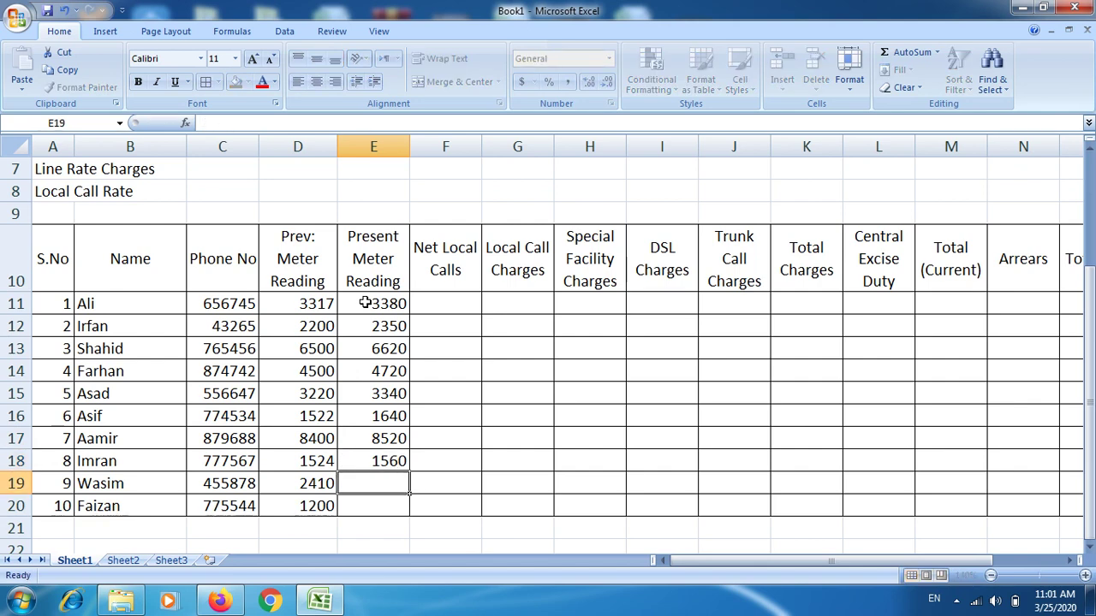
pyautogui.write('25')
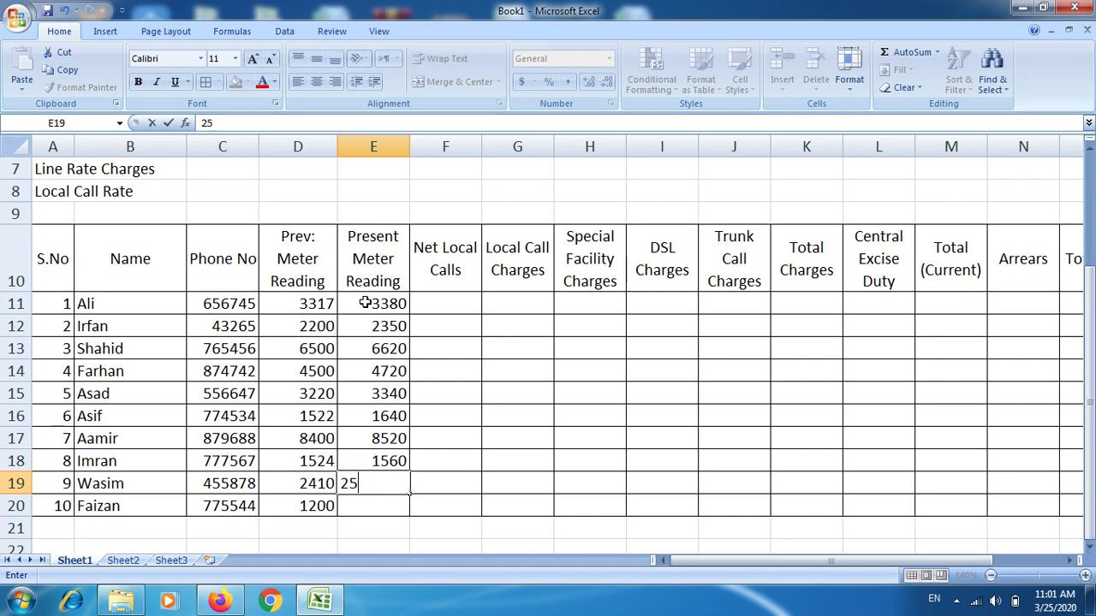
pyautogui.write('20')
pyautogui.press('Return')
pyautogui.write('1')
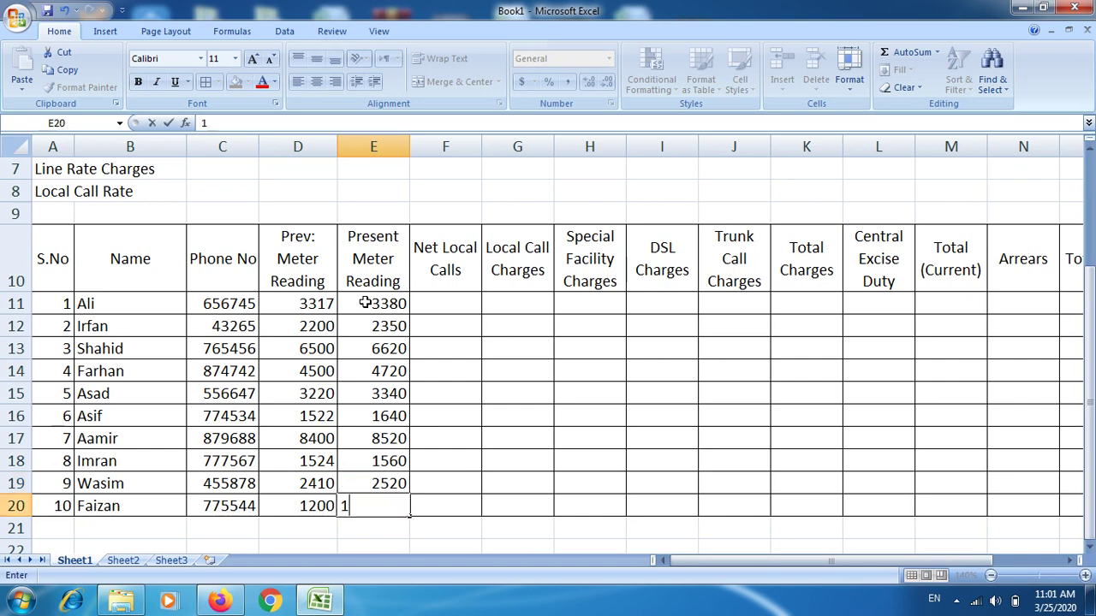
pyautogui.write('305')
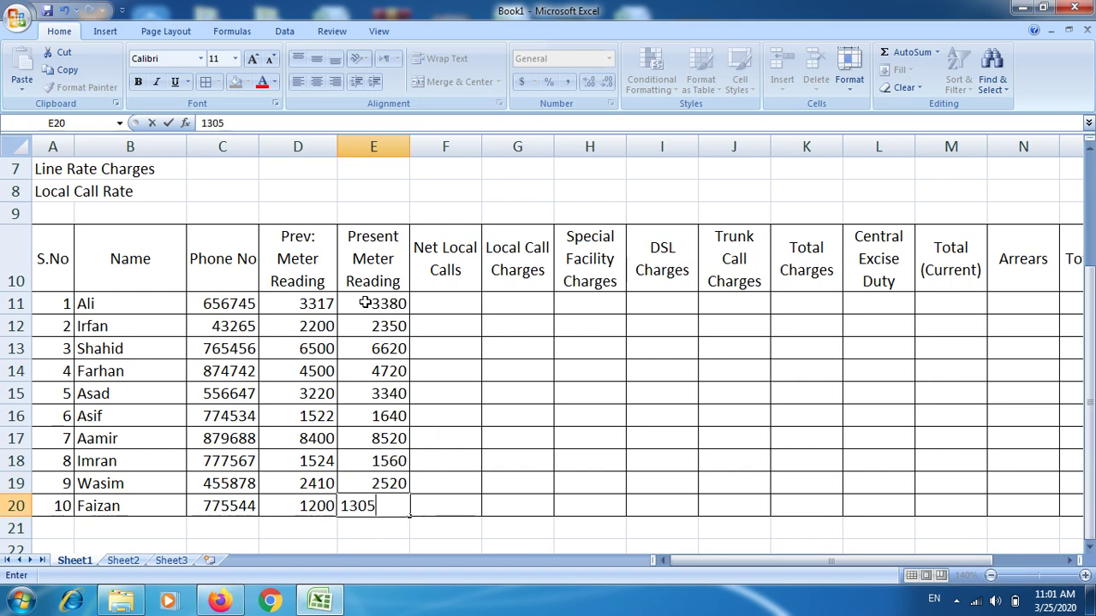
pyautogui.press('Return')
pyautogui.press('Right')
pyautogui.press('Up')
pyautogui.press('Up')
pyautogui.press('Up')
pyautogui.press('Up')
pyautogui.press('Up')
pyautogui.press('Up')
pyautogui.press('Up')
pyautogui.press('Up')
pyautogui.press('Up')
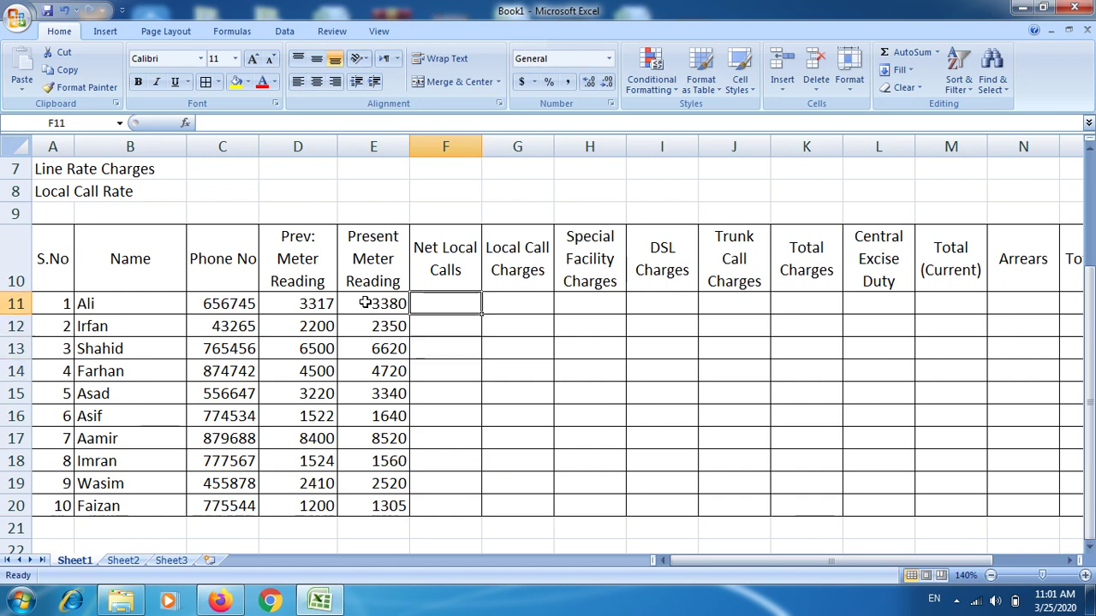
pyautogui.press('Up')
# - Enter =E11-D11 in F11 to get the first Net Local Calls value of 63
pyautogui.press('Down')
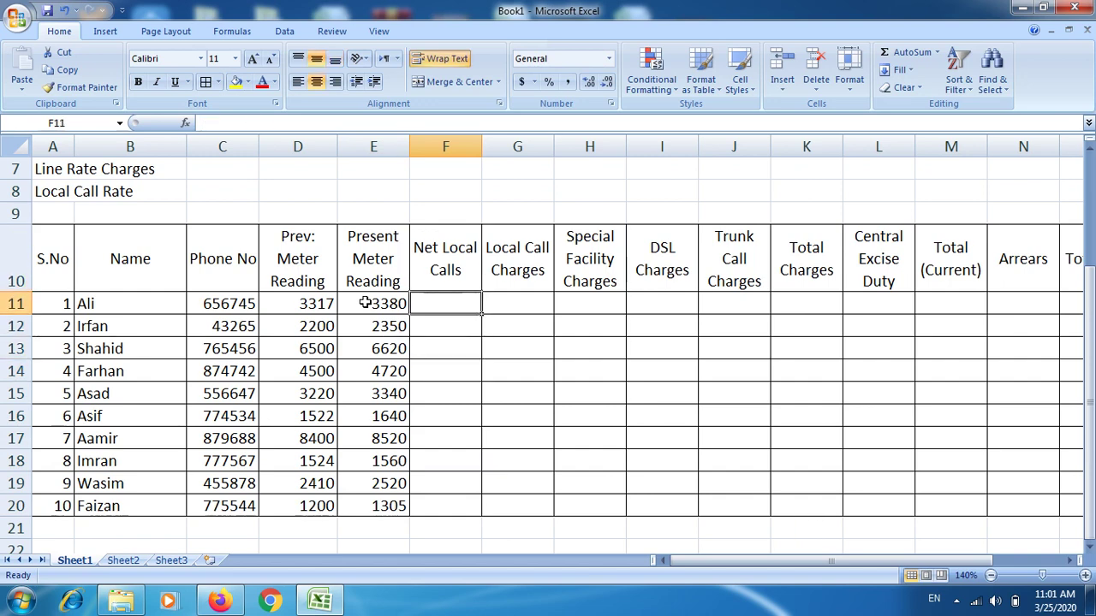
pyautogui.write('=')
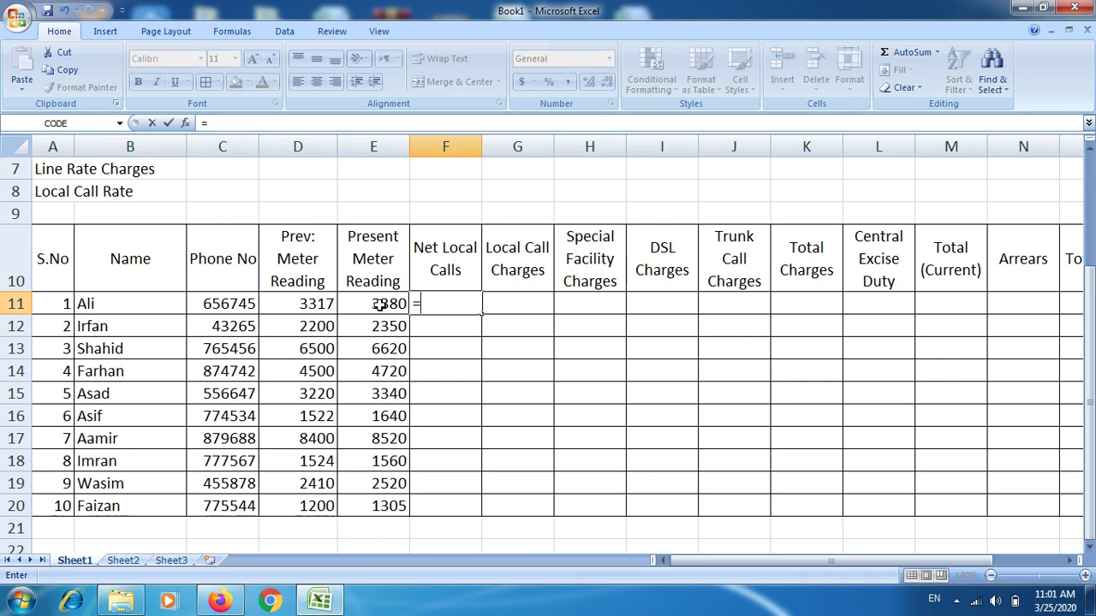
pyautogui.click(379, 306)
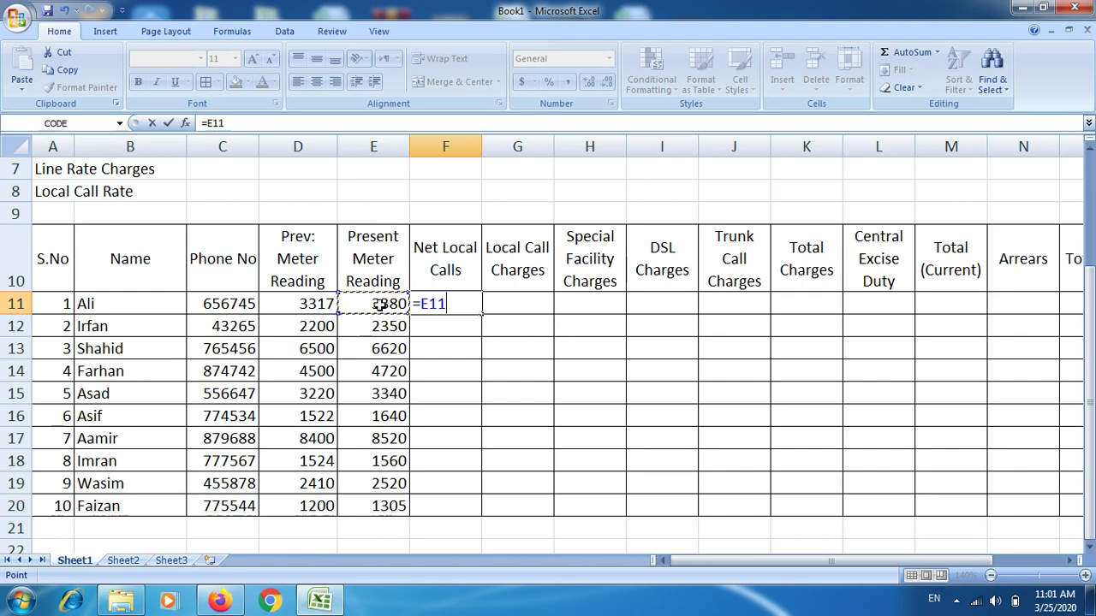
pyautogui.write('-')
pyautogui.click(270, 305)
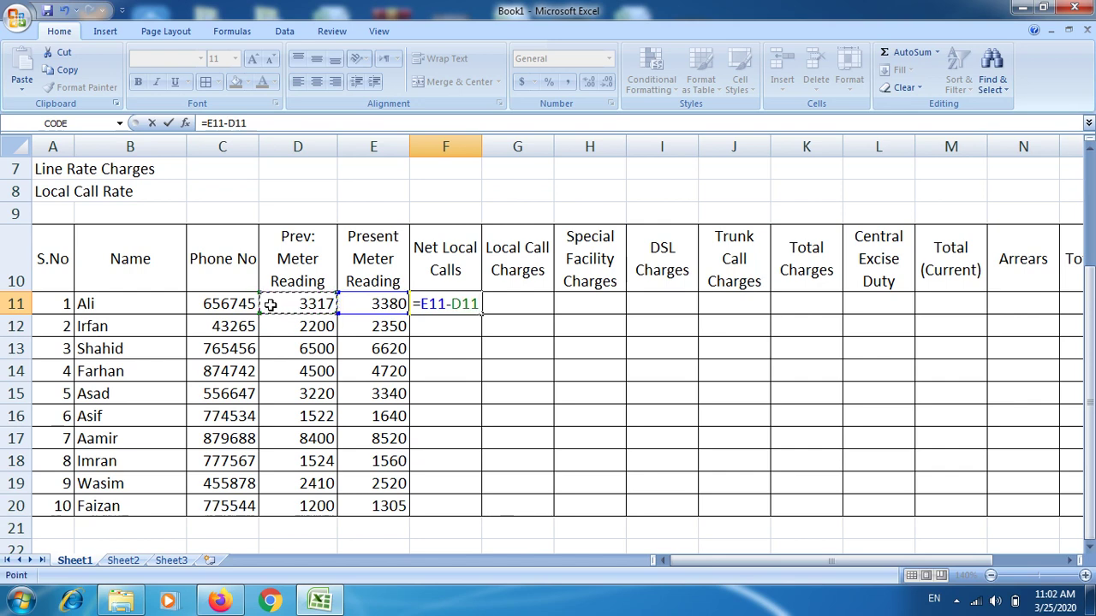
pyautogui.press('Return')
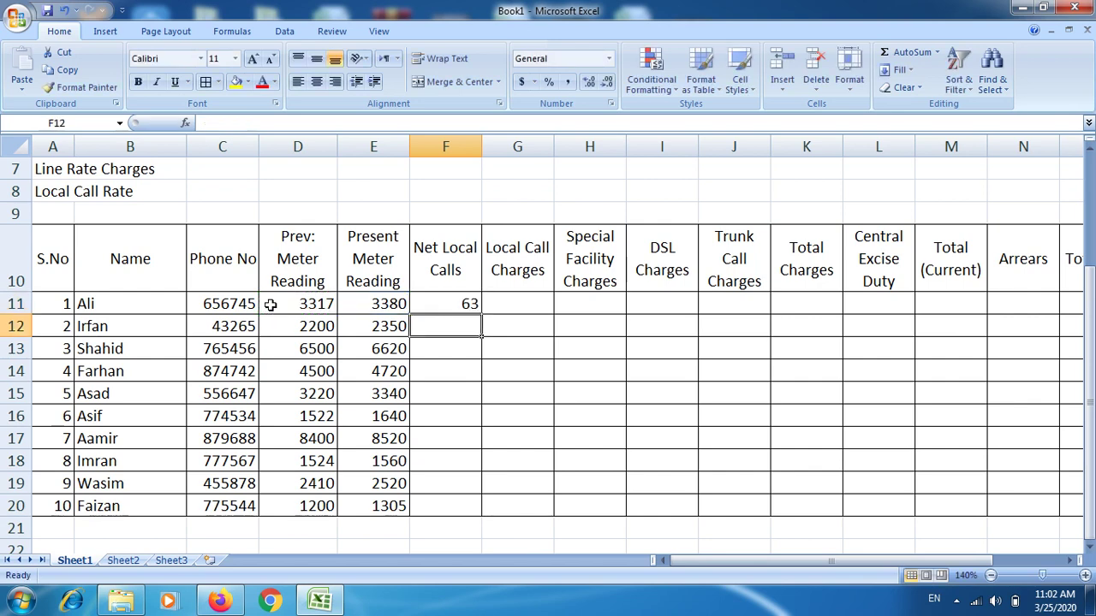
pyautogui.click(441, 304)
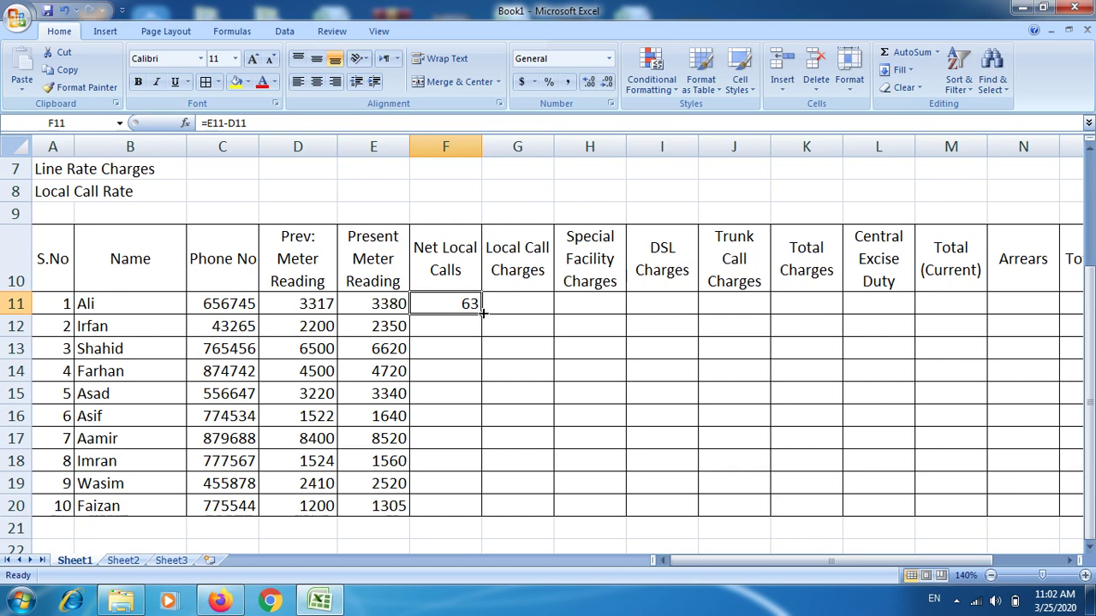
# - Enter =E12-D12 in F12 and fill it down through F20
pyautogui.click(460, 333)
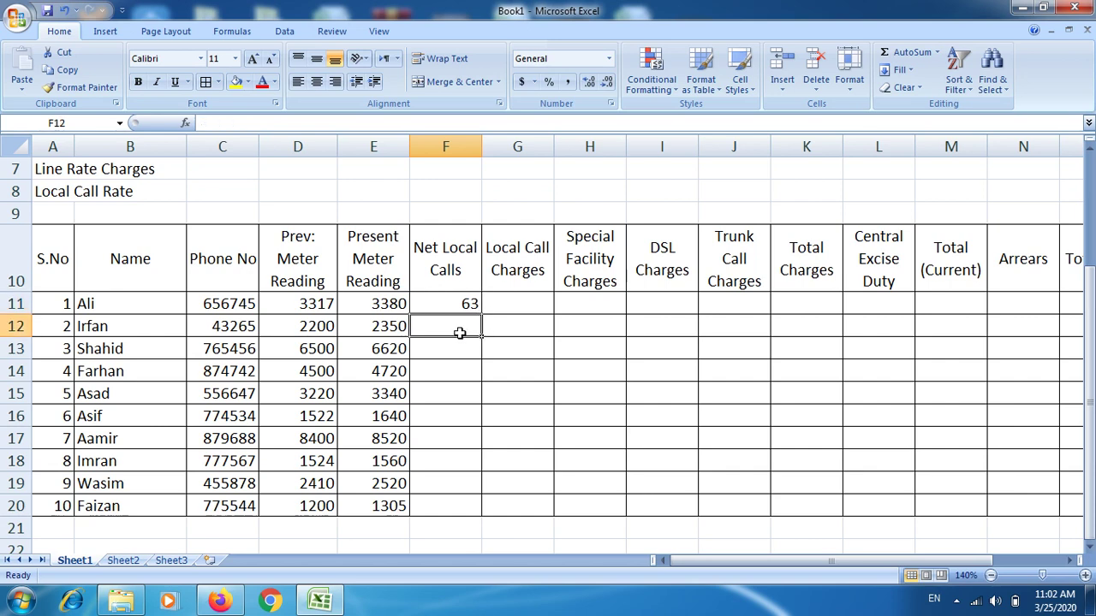
pyautogui.write('=')
pyautogui.click(375, 331)
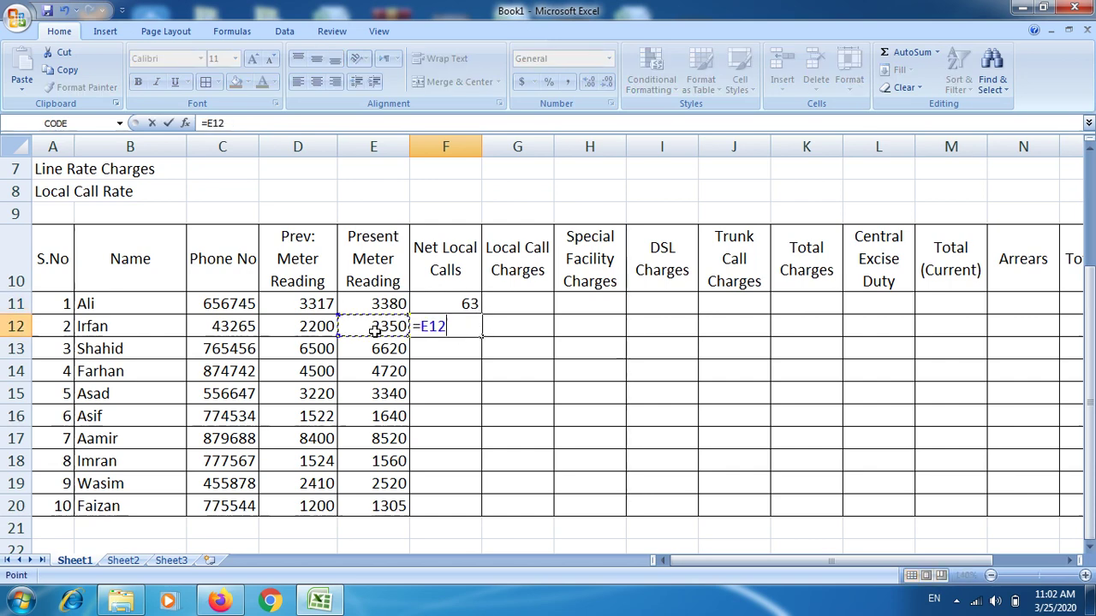
pyautogui.write('-')
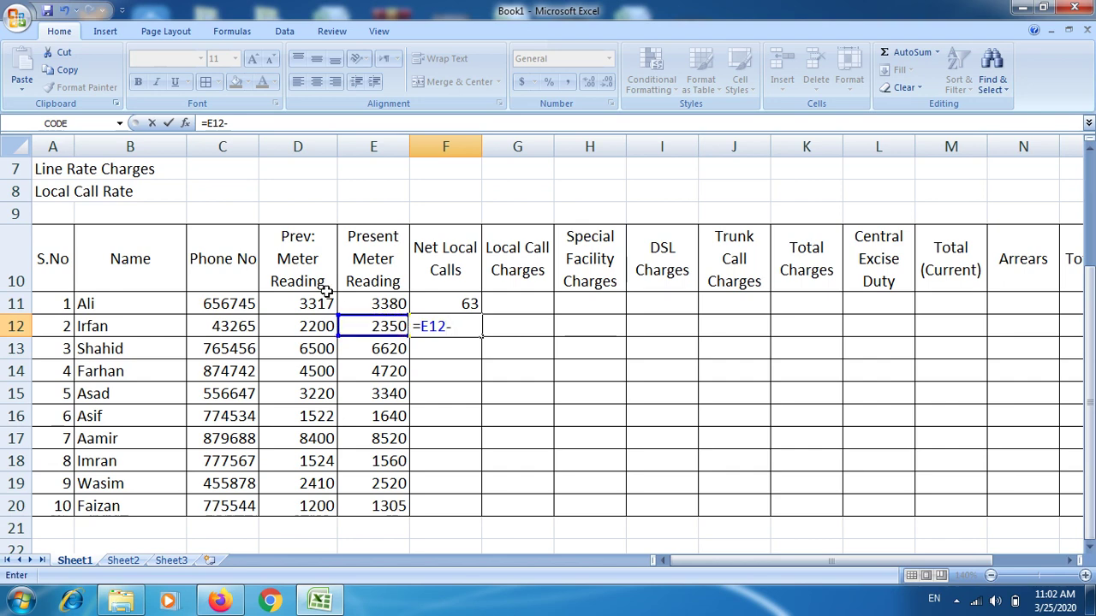
pyautogui.click(304, 324)
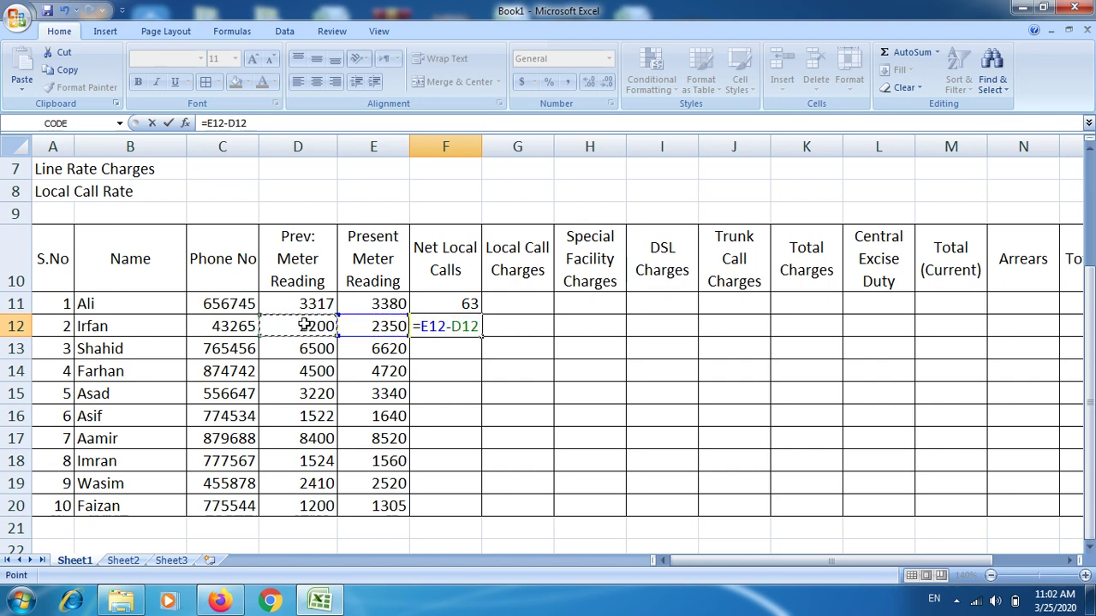
pyautogui.press('Return')
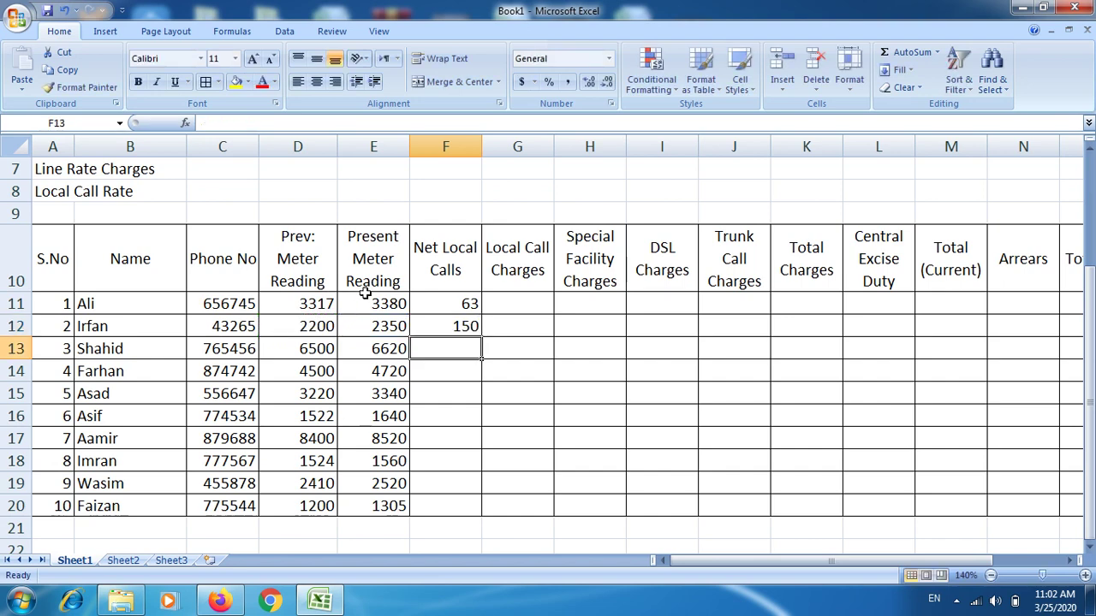
pyautogui.click(451, 326)
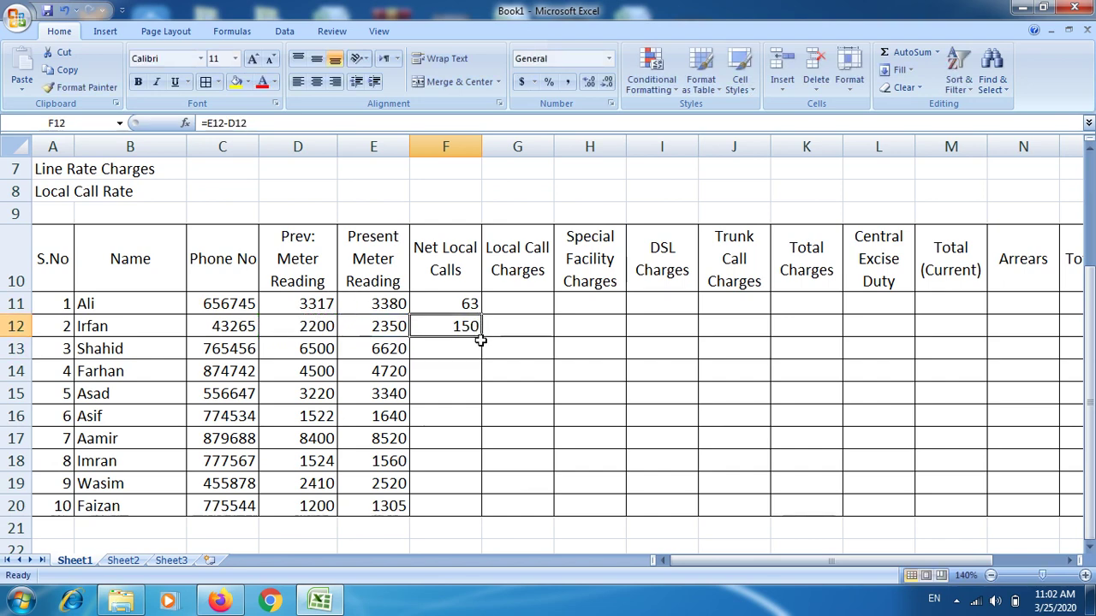
pyautogui.moveTo(482, 339)
pyautogui.mouseDown()
pyautogui.moveTo(501, 511)
pyautogui.moveTo(487, 433)
pyautogui.moveTo(494, 286)
pyautogui.moveTo(512, 300)
pyautogui.mouseUp()
# - Enter the Due Date 12/25/2011 in C4
pyautogui.press('Up')
pyautogui.press('Up')
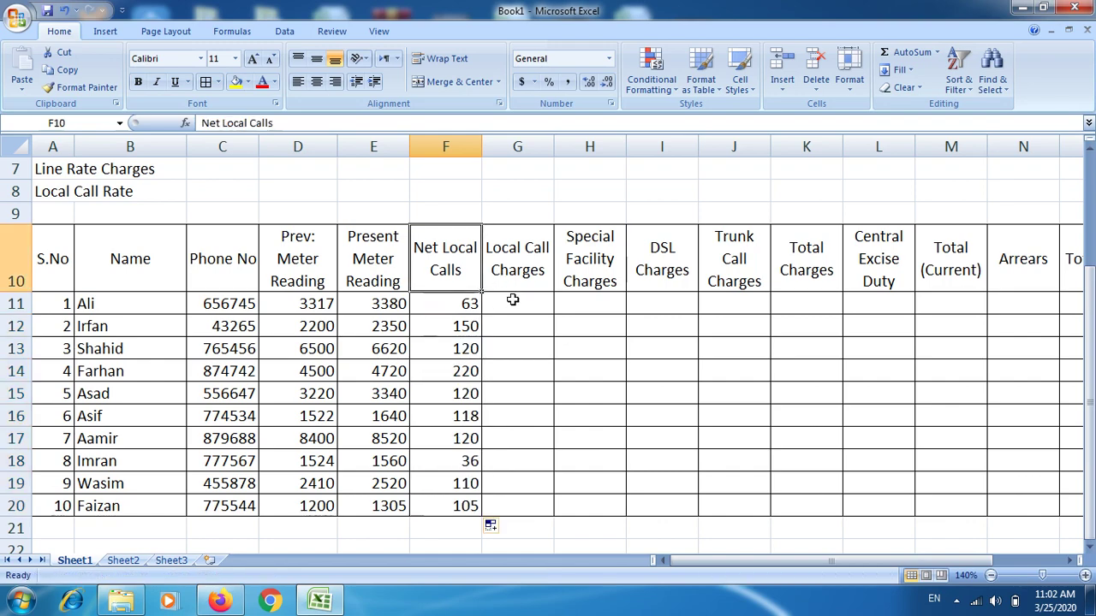
pyautogui.press('Up')
pyautogui.press('Up')
pyautogui.press('Up')
pyautogui.press('Up')
pyautogui.press('Up')
pyautogui.press('Up')
pyautogui.press('Up')
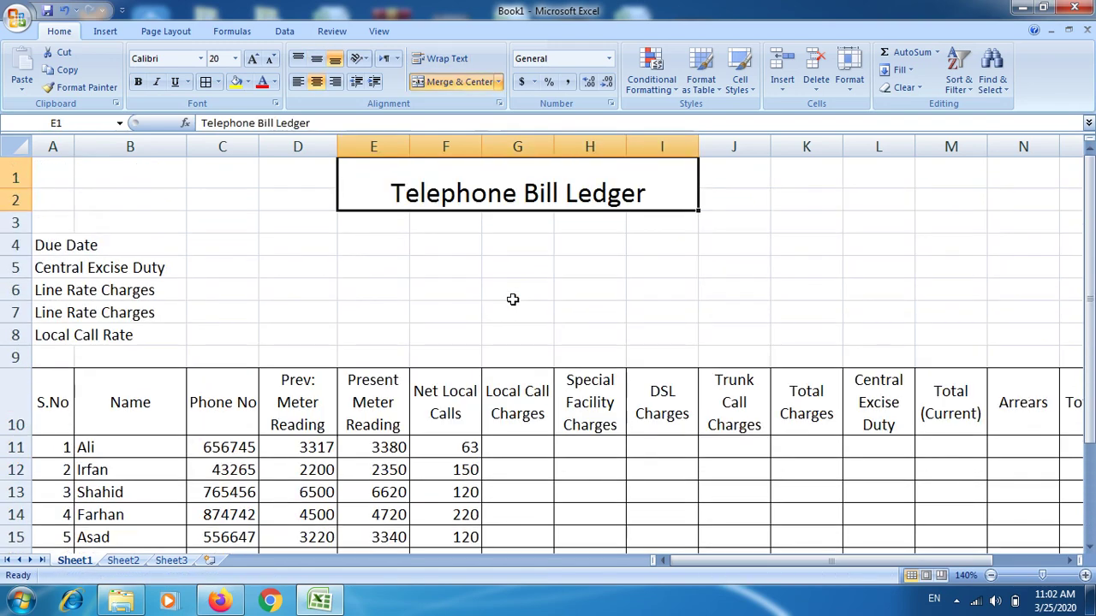
pyautogui.press('Down')
pyautogui.press('Down')
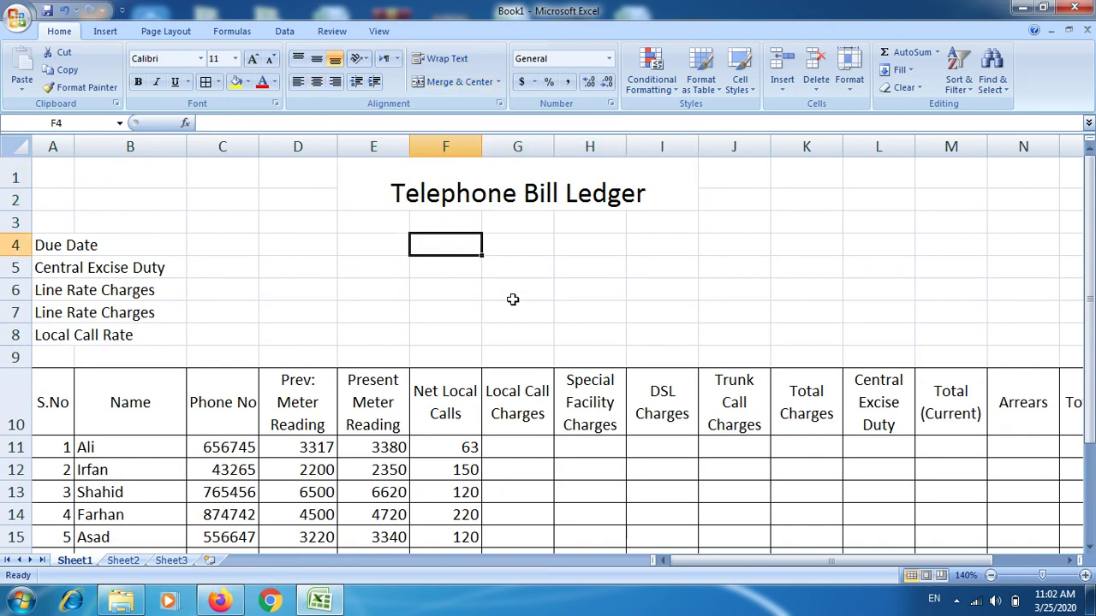
pyautogui.press('Left')
pyautogui.press('Left')
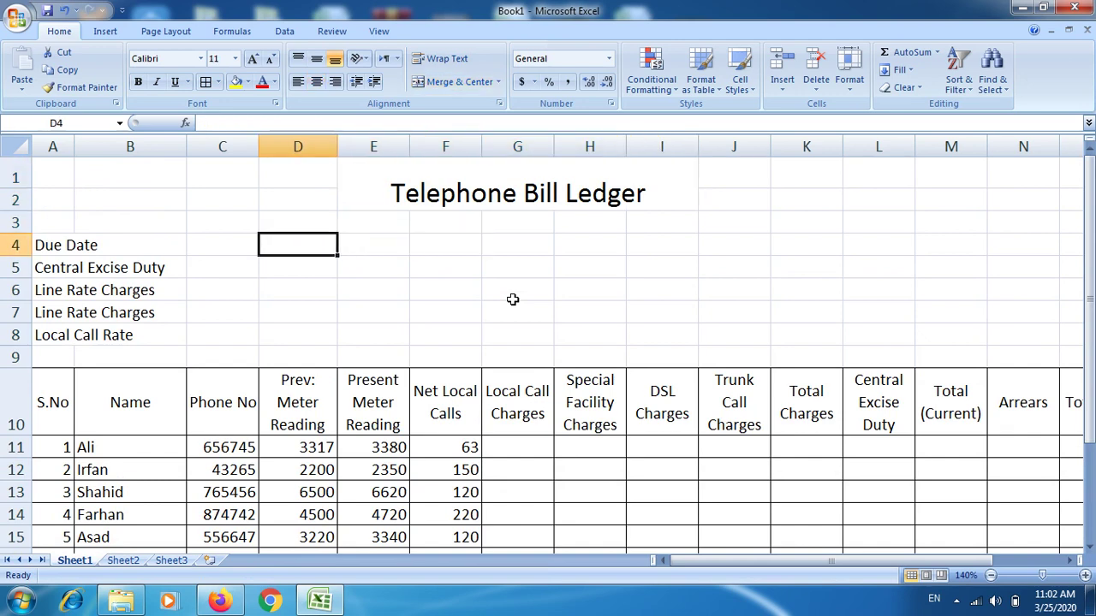
pyautogui.press('Left')
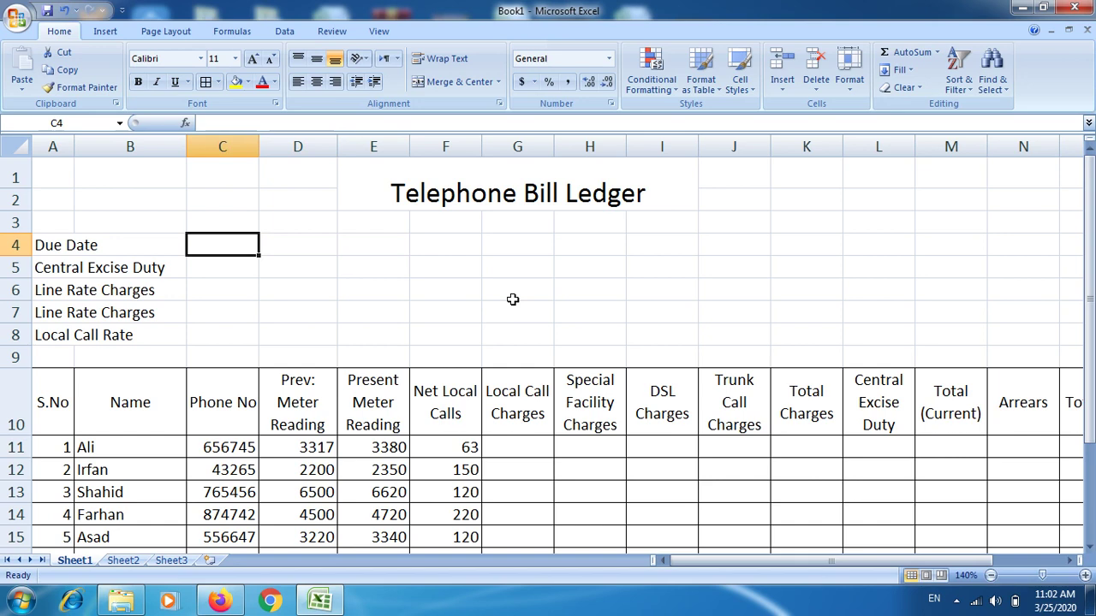
pyautogui.write('12')
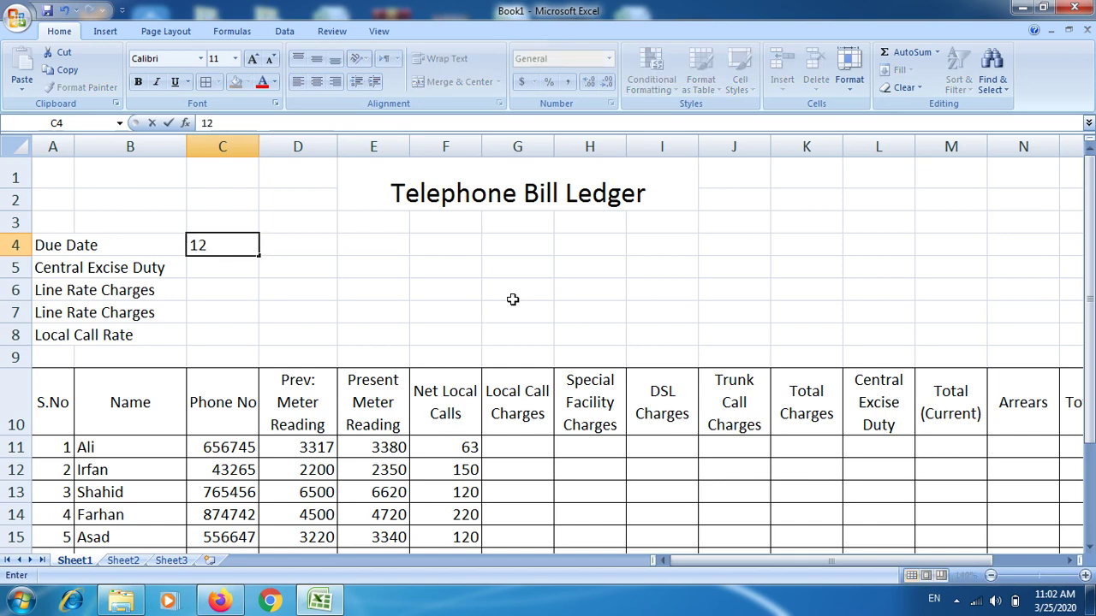
pyautogui.write('/')
pyautogui.write('25')
pyautogui.write('/')
pyautogui.write('2011')
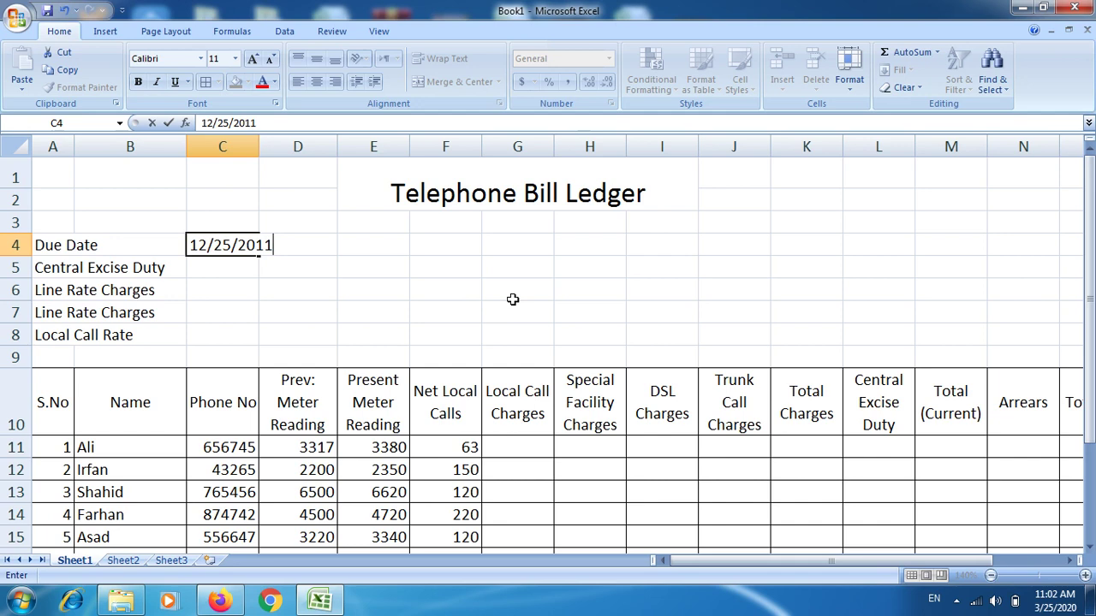
pyautogui.press('Return')
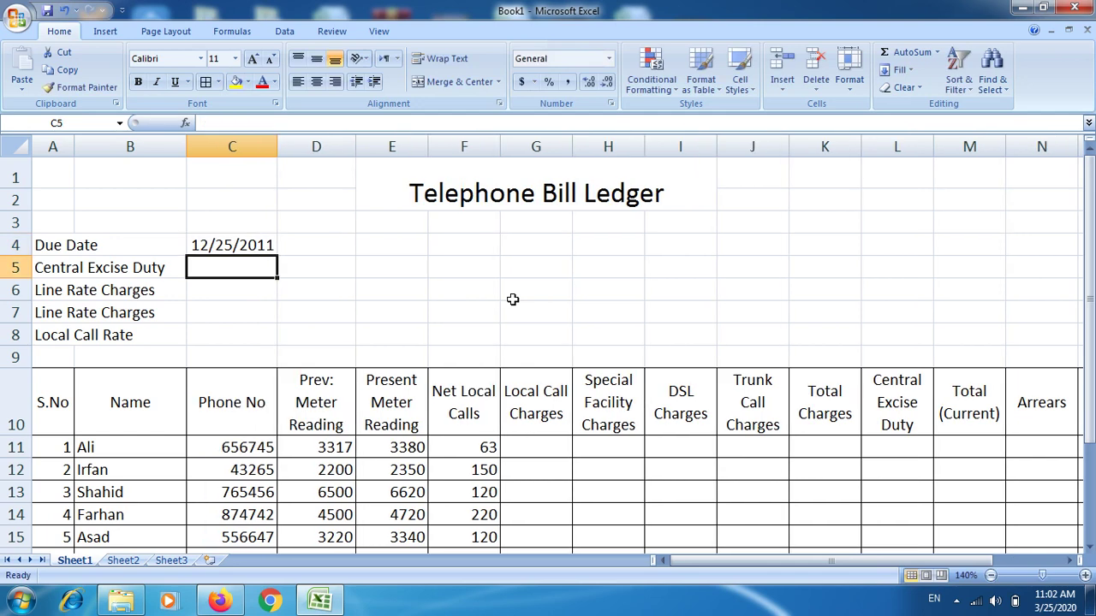
# - Set Central Excise Duty to 20% and Line Rate Charges to 199
pyautogui.write('2')
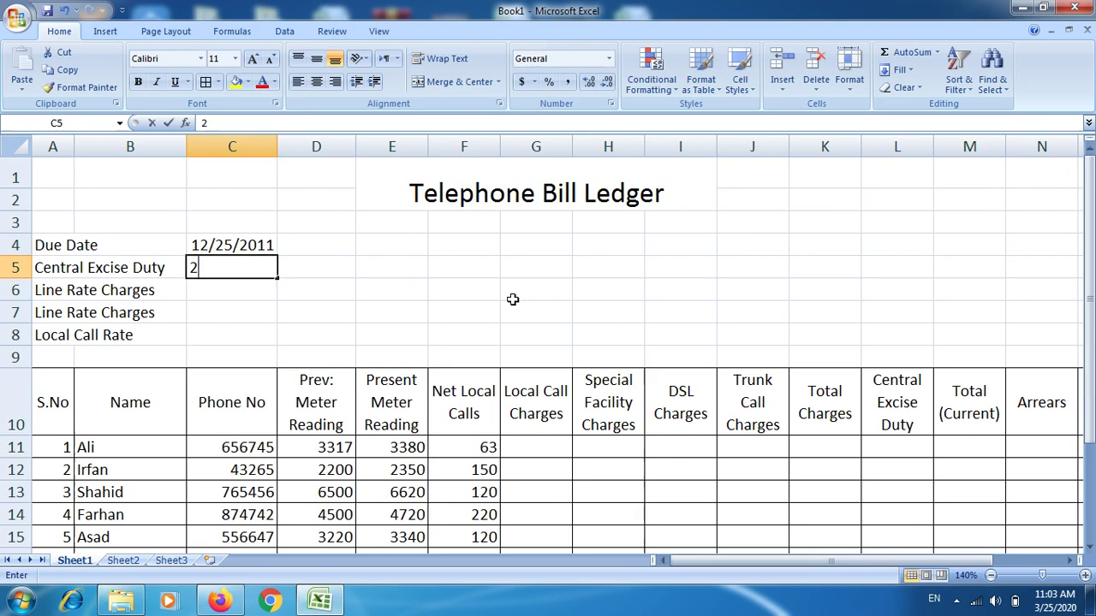
pyautogui.write('0')
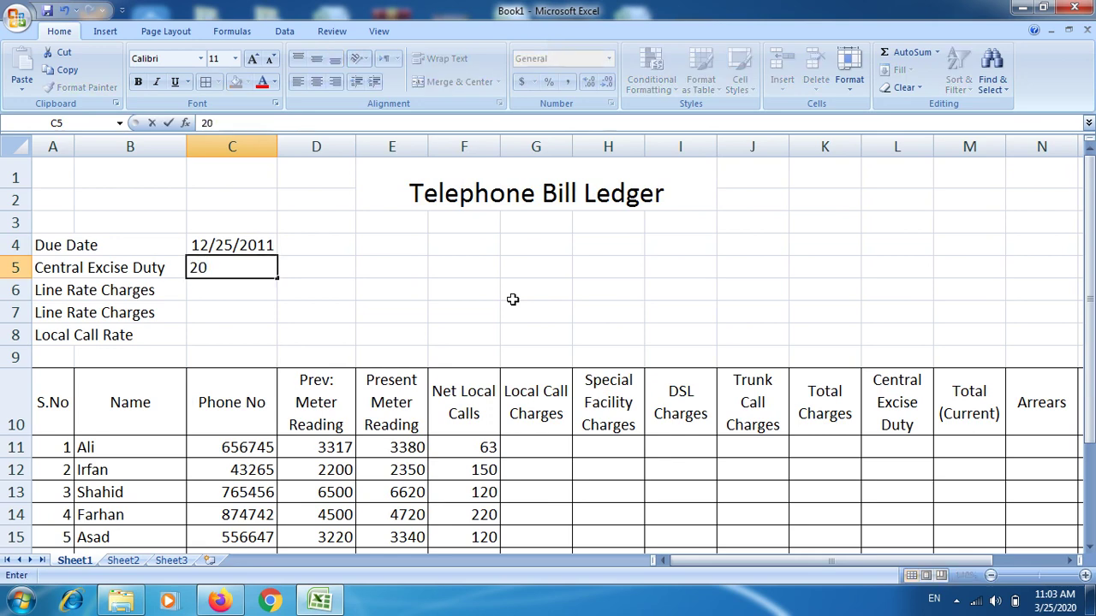
pyautogui.write('%')
pyautogui.press('Return')
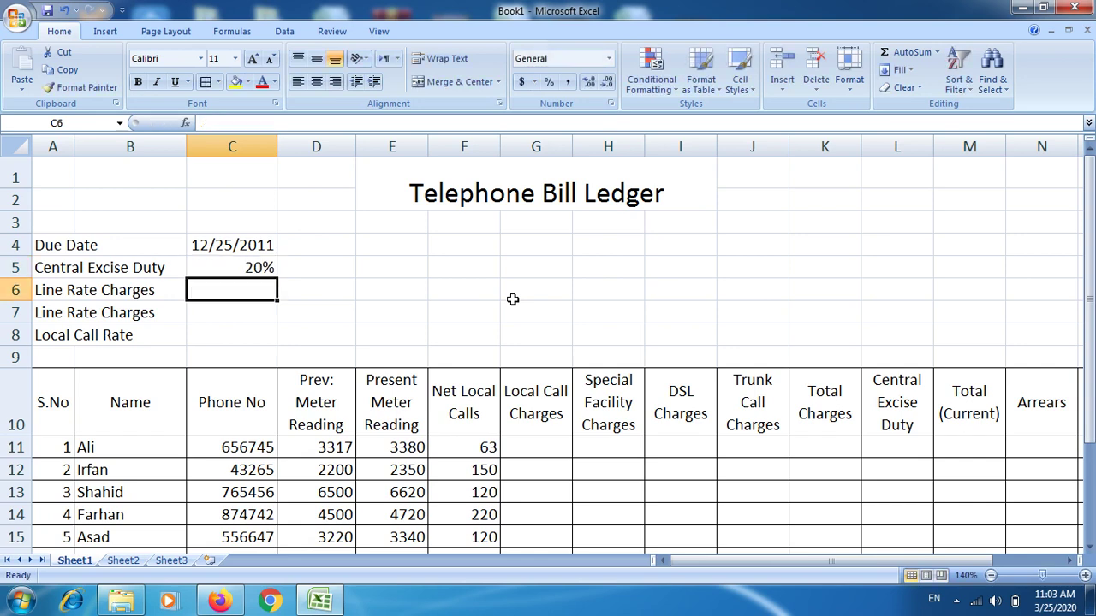
pyautogui.write('199')
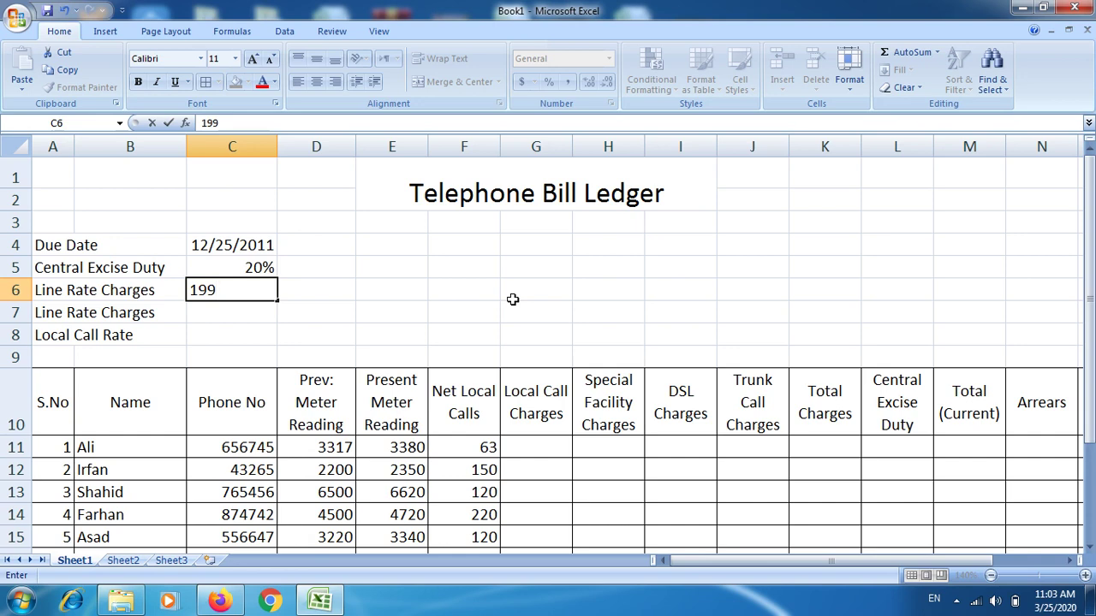
pyautogui.hotkey('ctrl', 'Return')
# - Delete the entire duplicate Line Rate Charges row
pyautogui.click(56, 314)
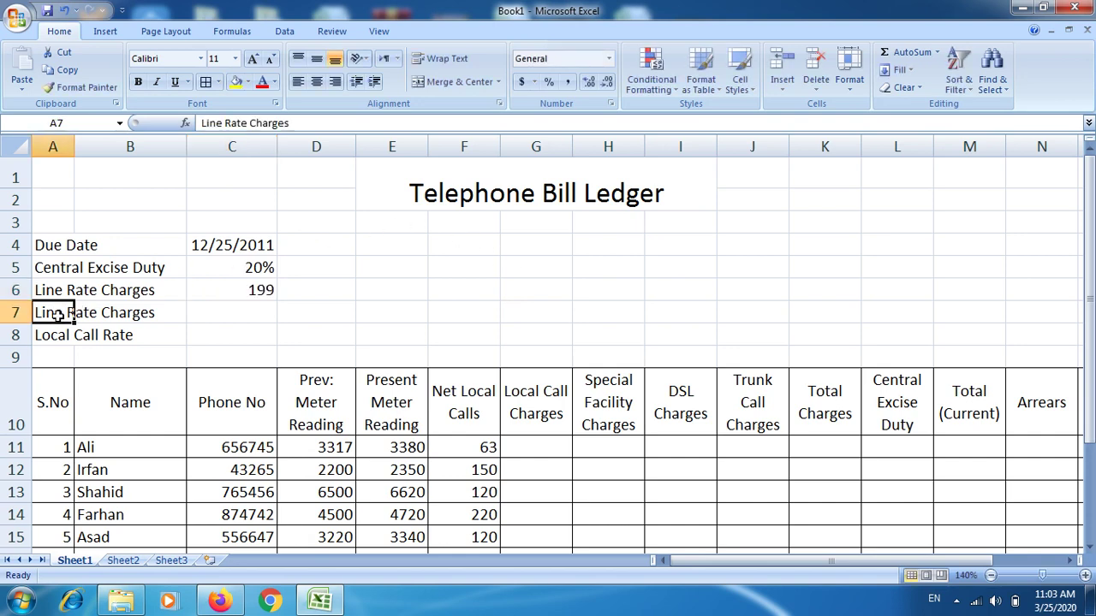
pyautogui.rightClick(57, 315)
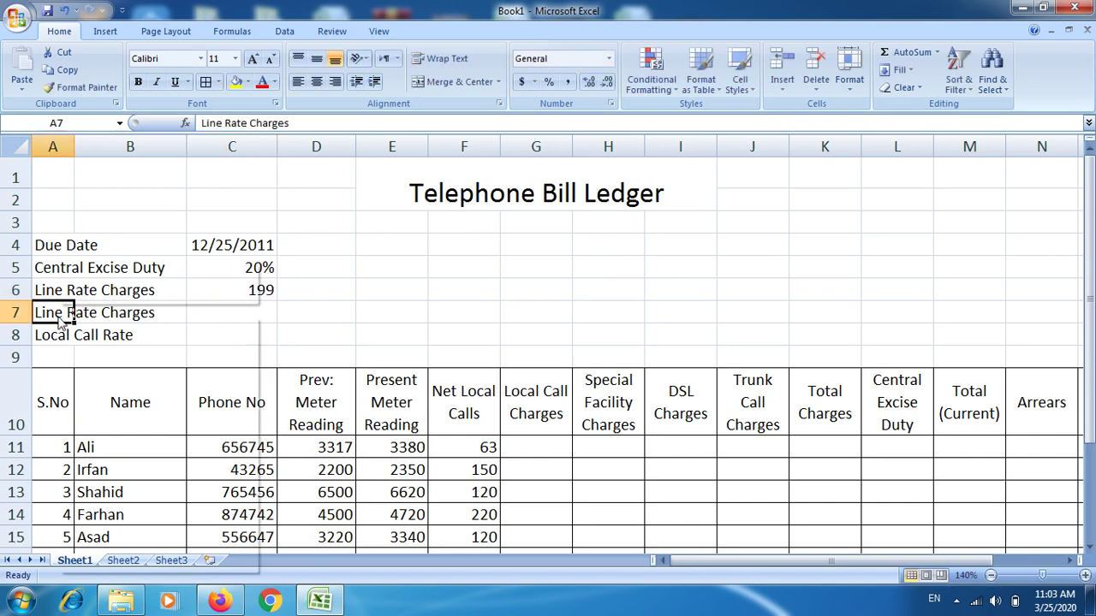
pyautogui.click(95, 417)
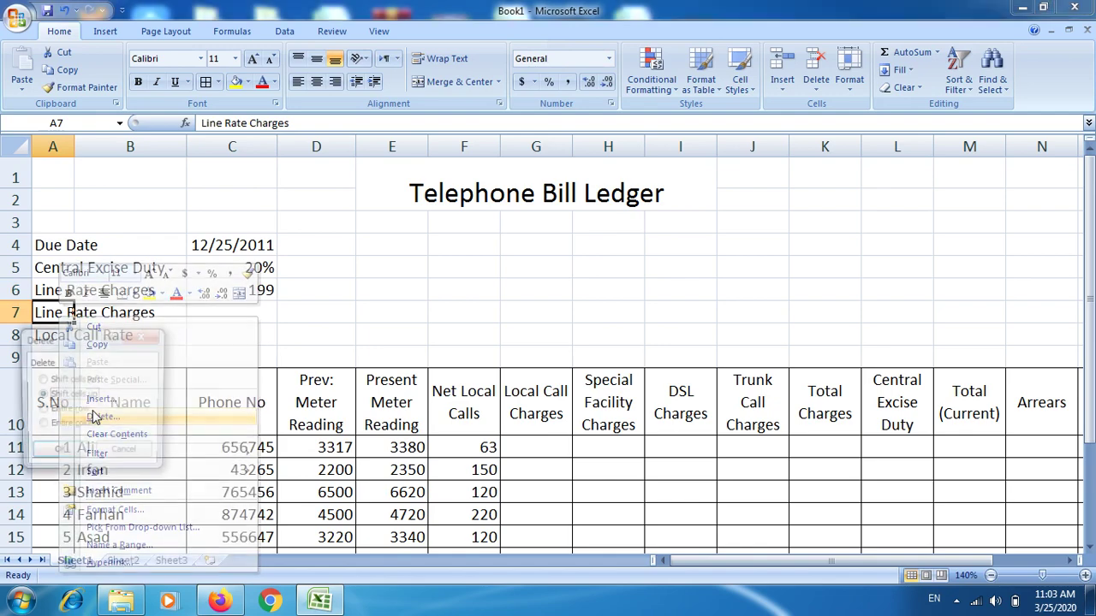
pyautogui.click(81, 414)
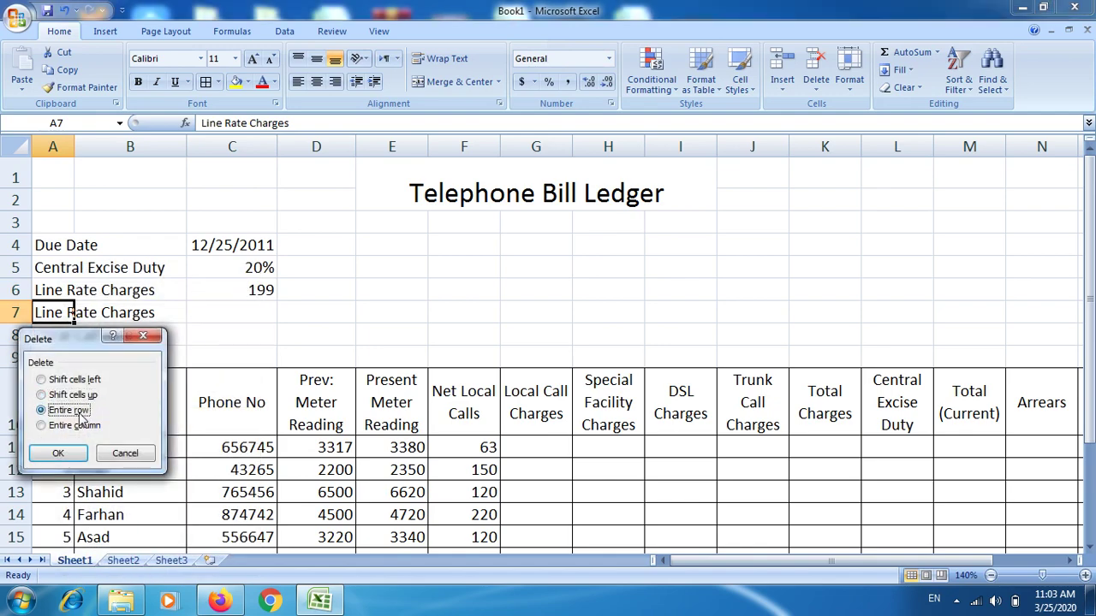
pyautogui.click(81, 453)
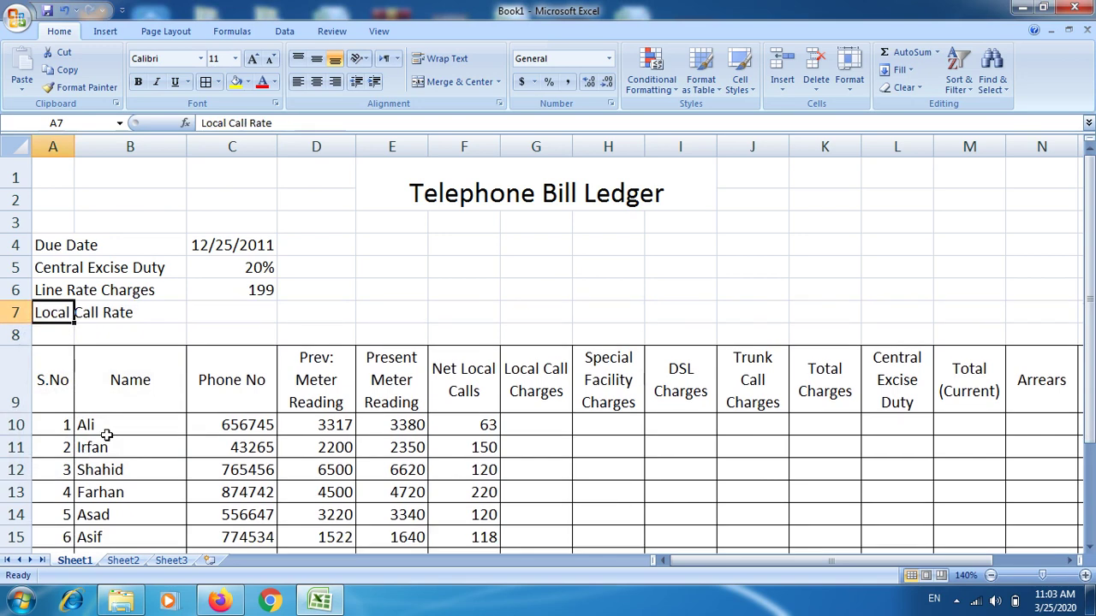
# - Set the Local Call Rate value in C7 to 1.5
pyautogui.click(236, 318)
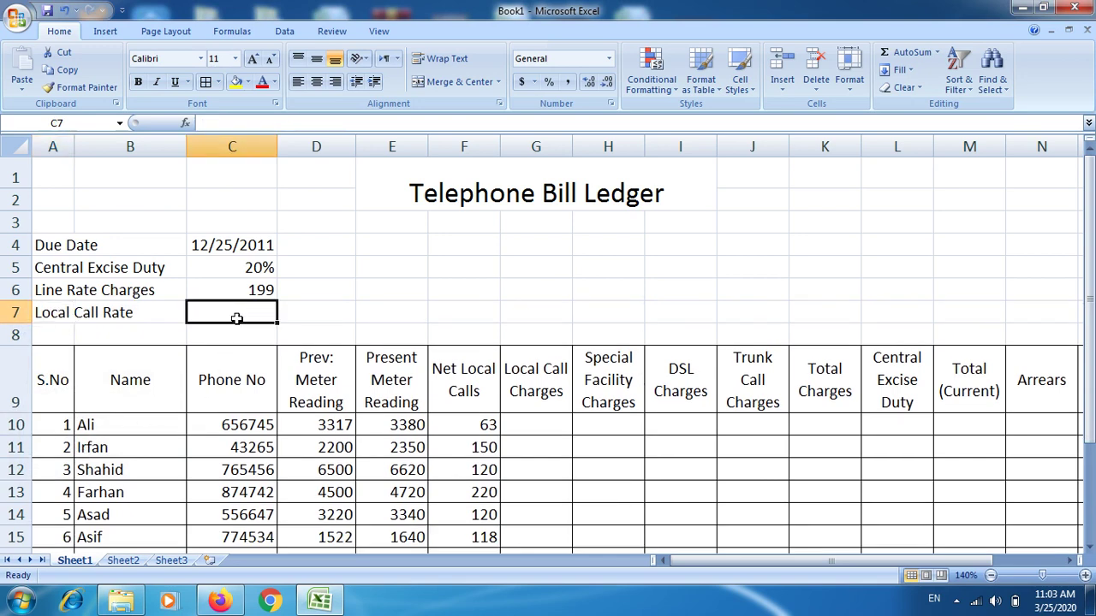
pyautogui.write('1.')
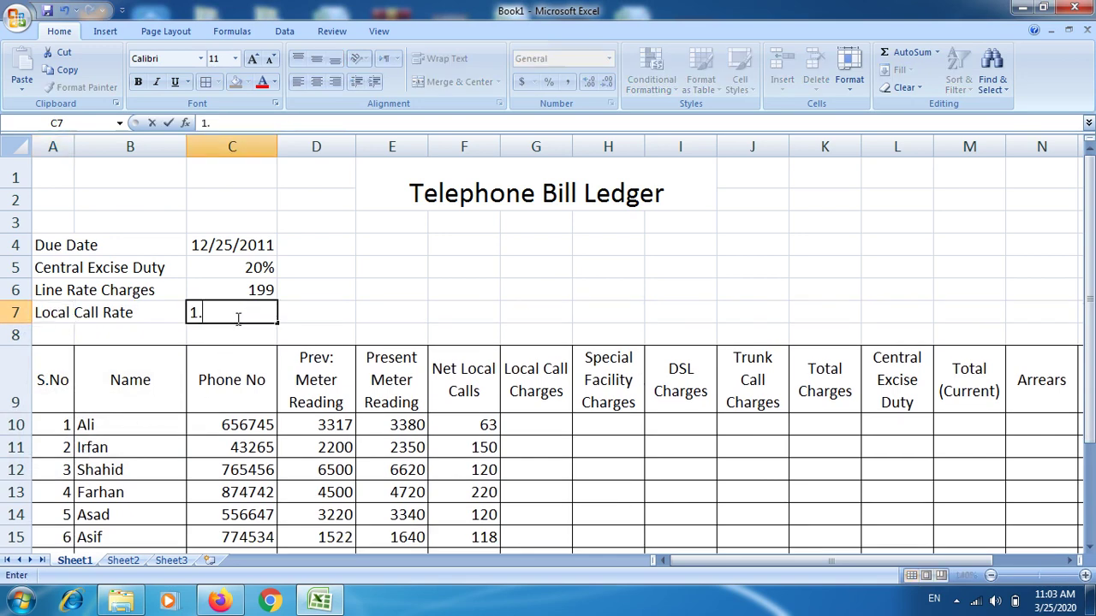
pyautogui.write('5')
pyautogui.click(525, 426)
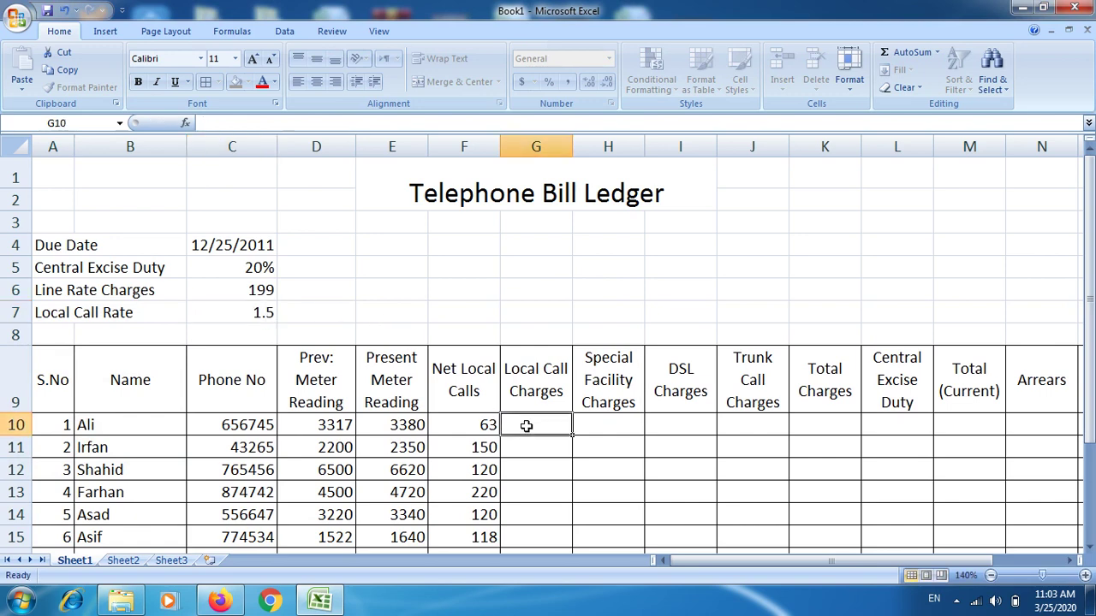
# - Enter =F10*$C$7 in G10, locking the local call rate reference
pyautogui.write('=')
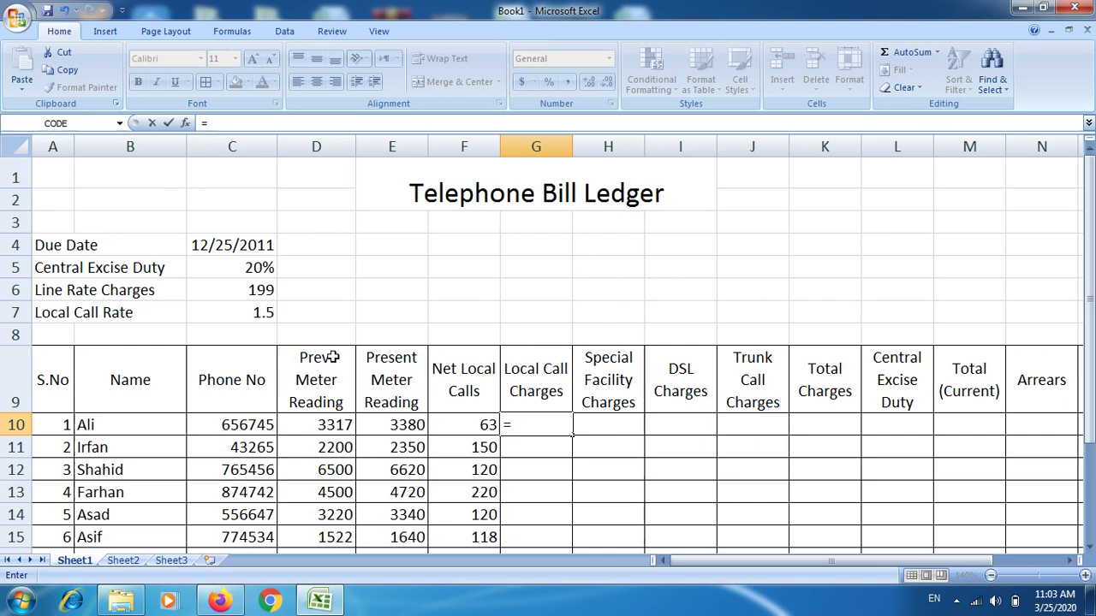
pyautogui.click(462, 428)
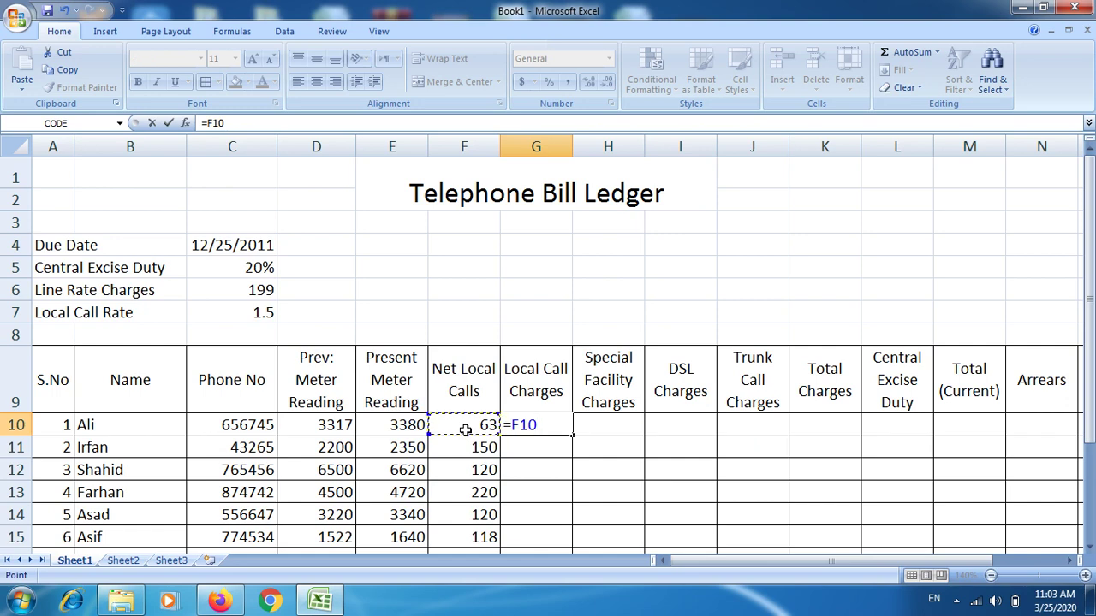
pyautogui.write('*')
pyautogui.click(240, 317)
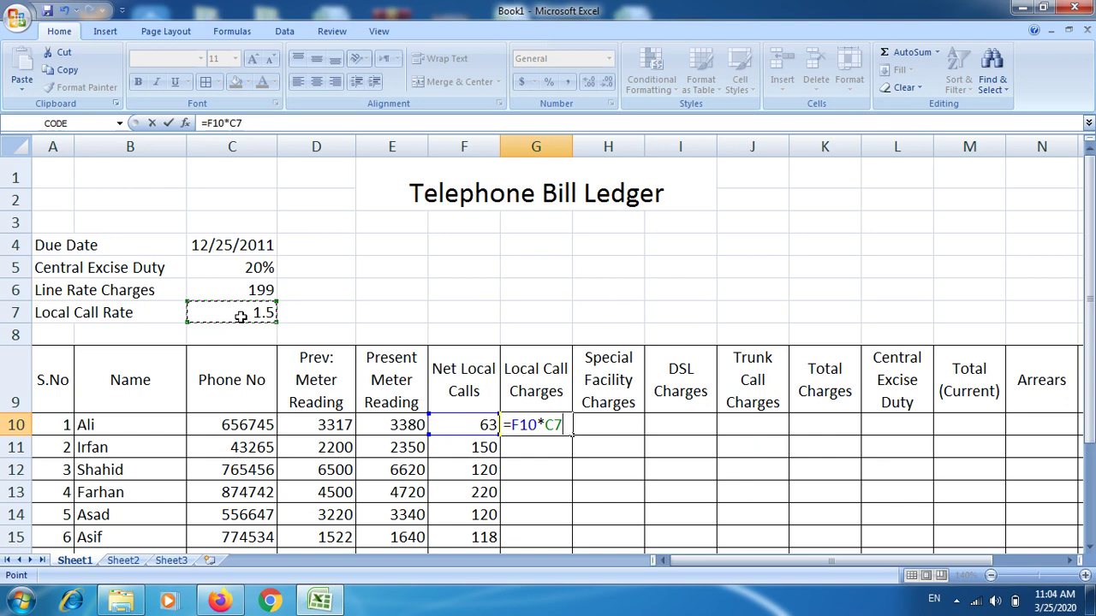
pyautogui.press('Return')
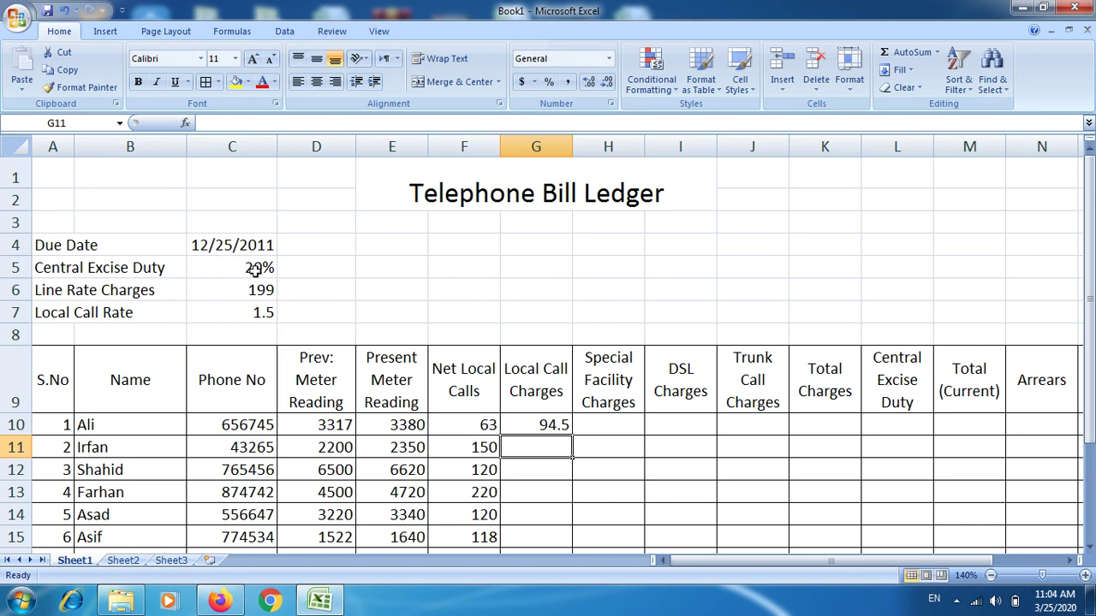
pyautogui.doubleClick(522, 426)
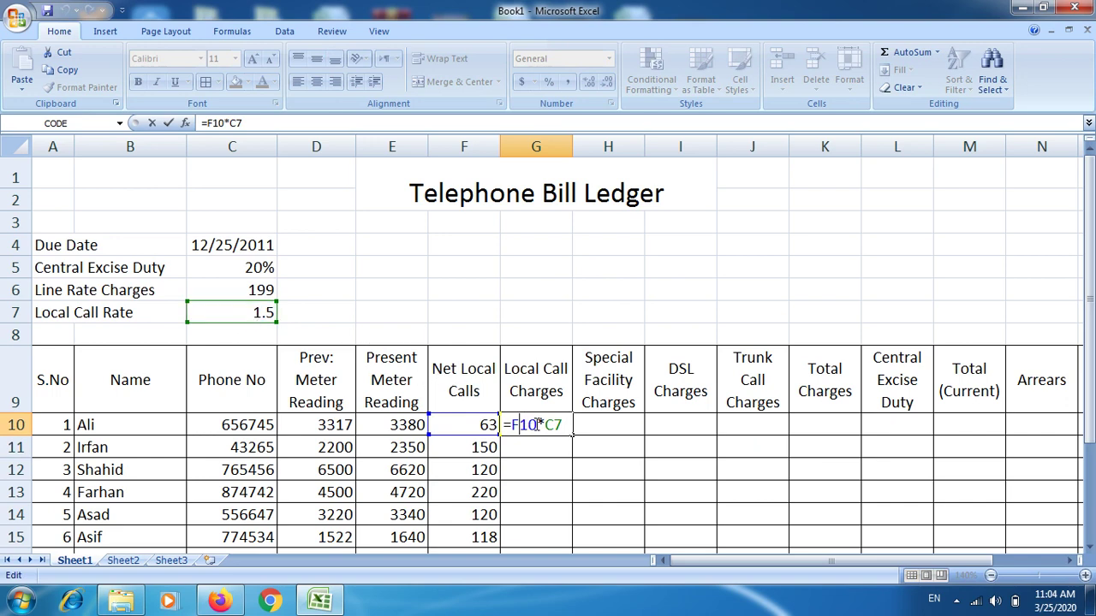
pyautogui.click(538, 426)
pyautogui.write('$C')
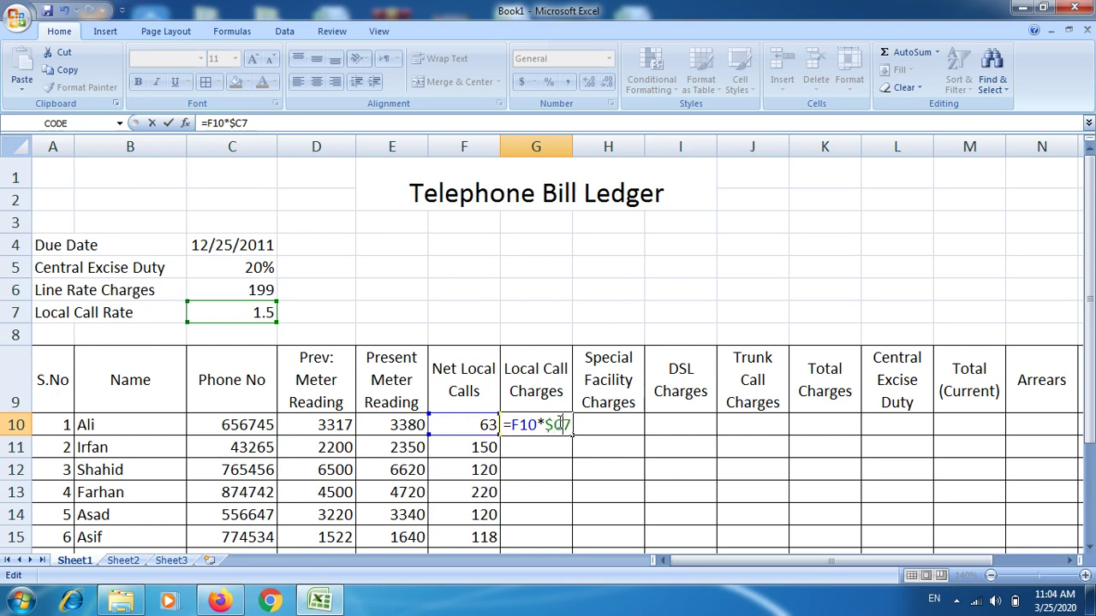
pyautogui.write('$')
pyautogui.press('Return')
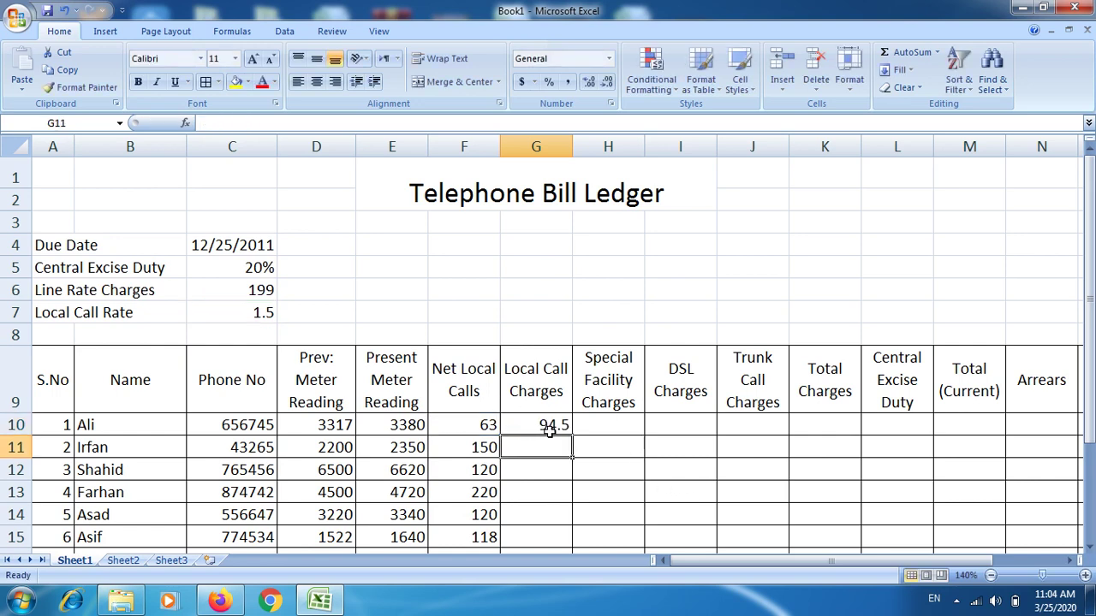
# - Fill the Local Call Charges formula from G10 down to G19
pyautogui.click(553, 430)
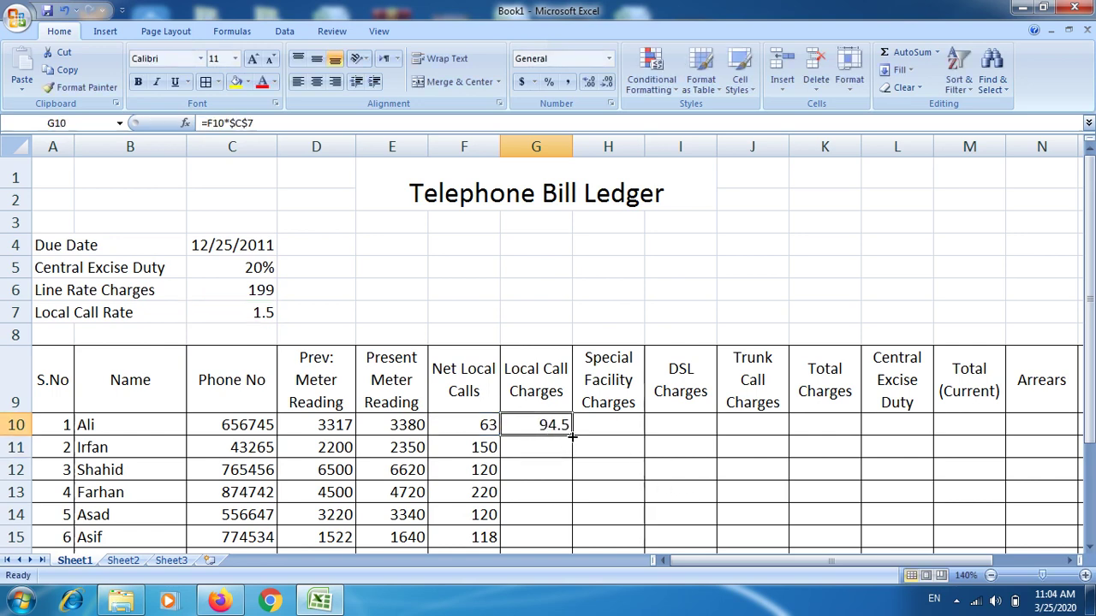
pyautogui.moveTo(572, 436); pyautogui.dragTo(572, 455)
pyautogui.doubleClick(526, 445)
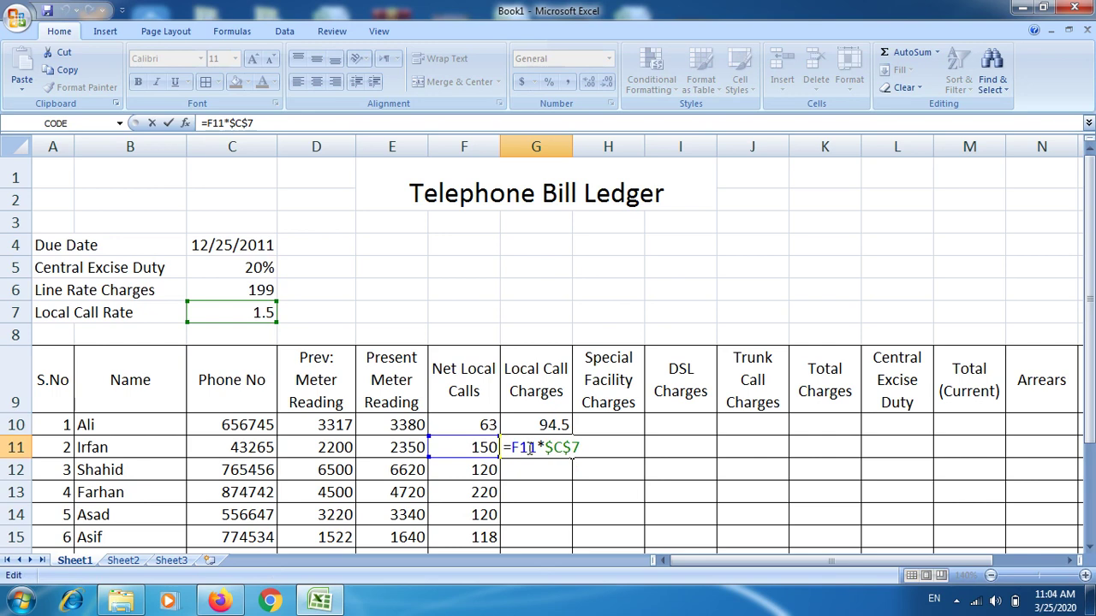
pyautogui.press('Return')
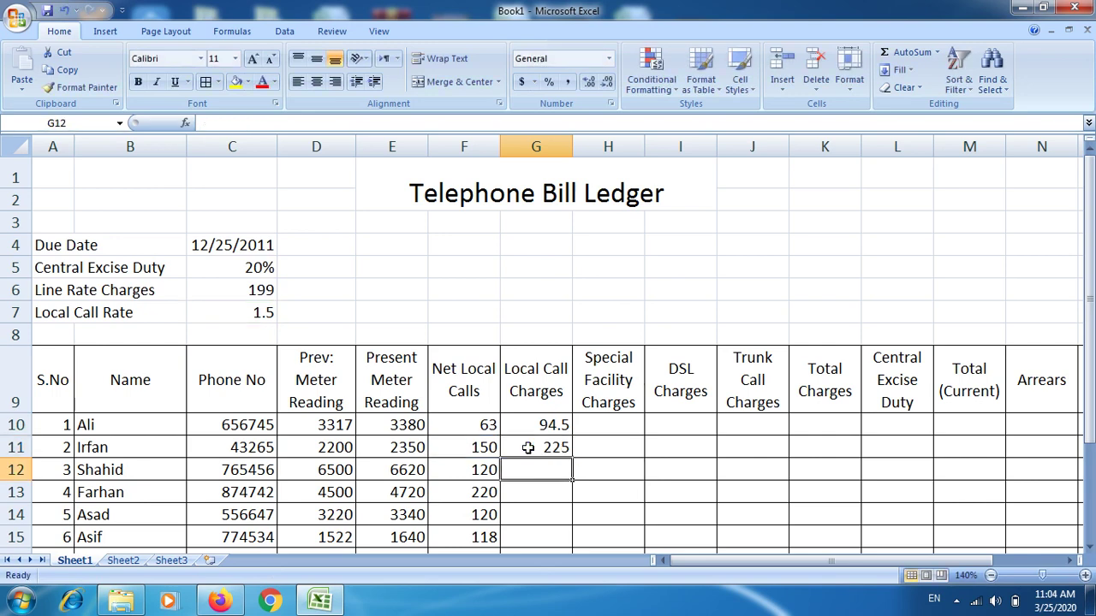
pyautogui.click(528, 448)
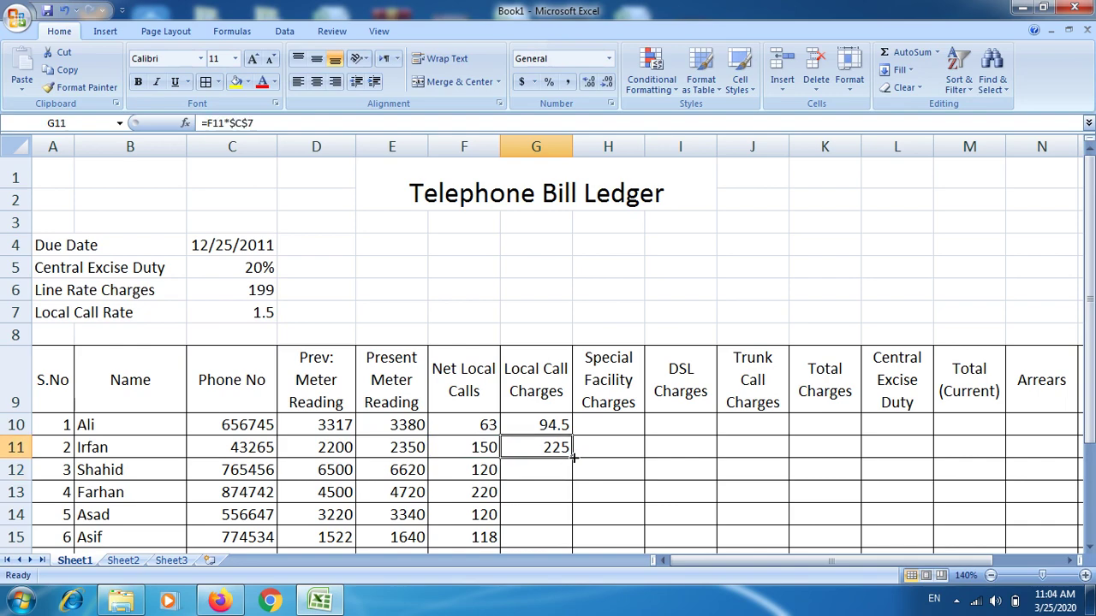
pyautogui.moveTo(574, 458); pyautogui.dragTo(538, 508)
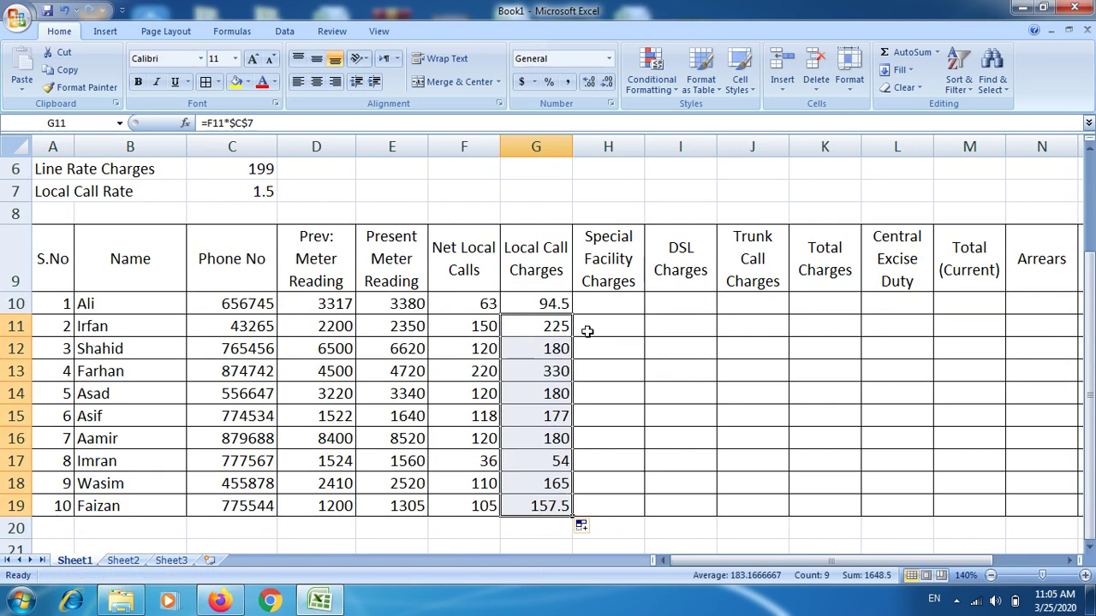
pyautogui.click(601, 300)
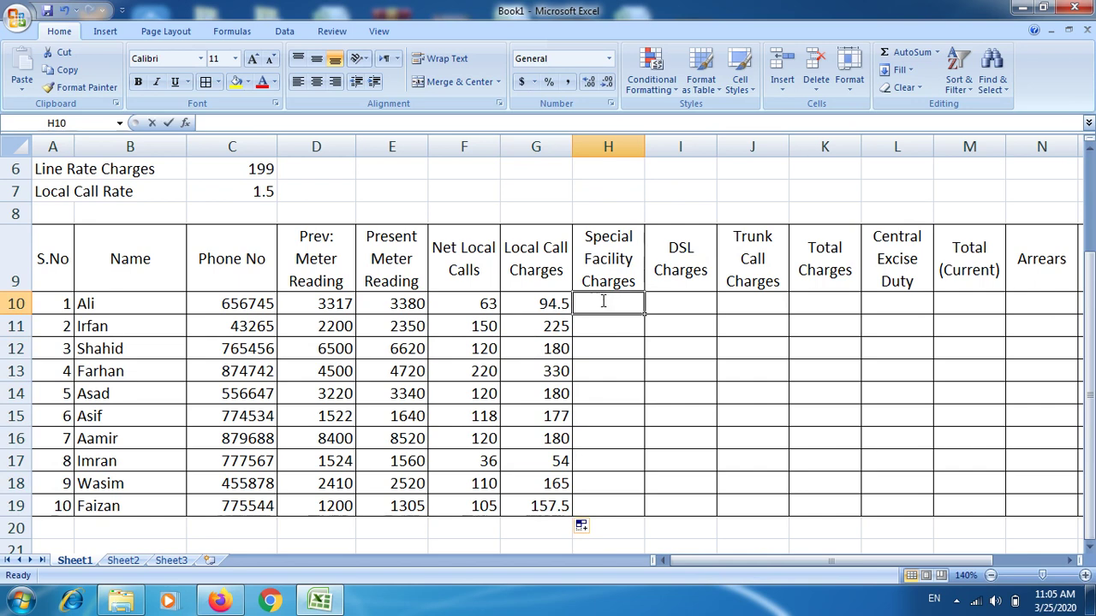
# - Enter Special Facility Charges 50, 0, 50, 0, 0 in H10:H14
pyautogui.write('50')
pyautogui.press('Return')
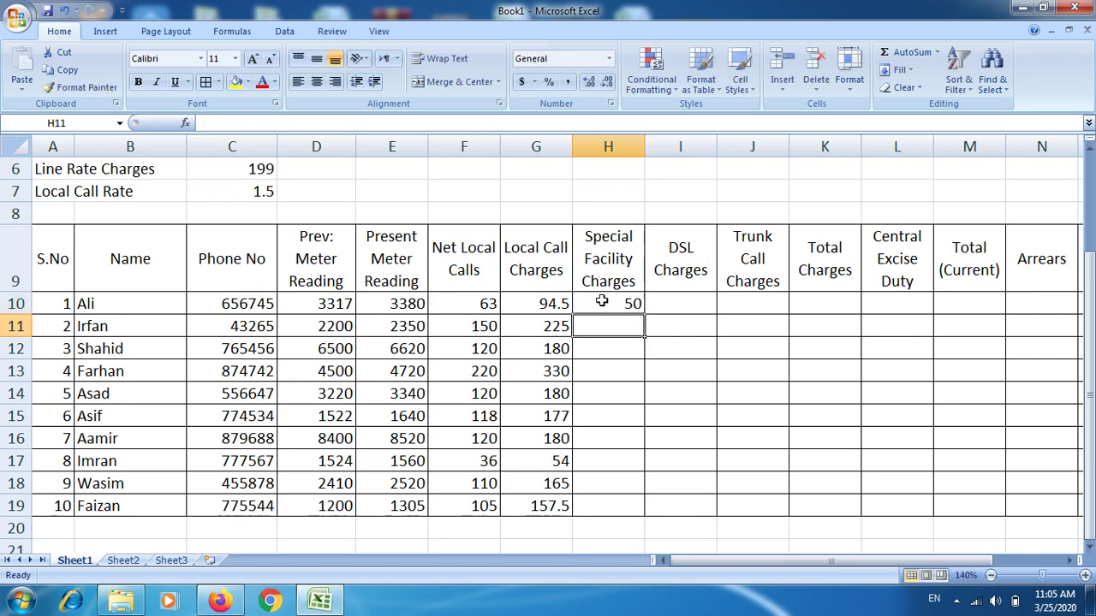
pyautogui.write('0')
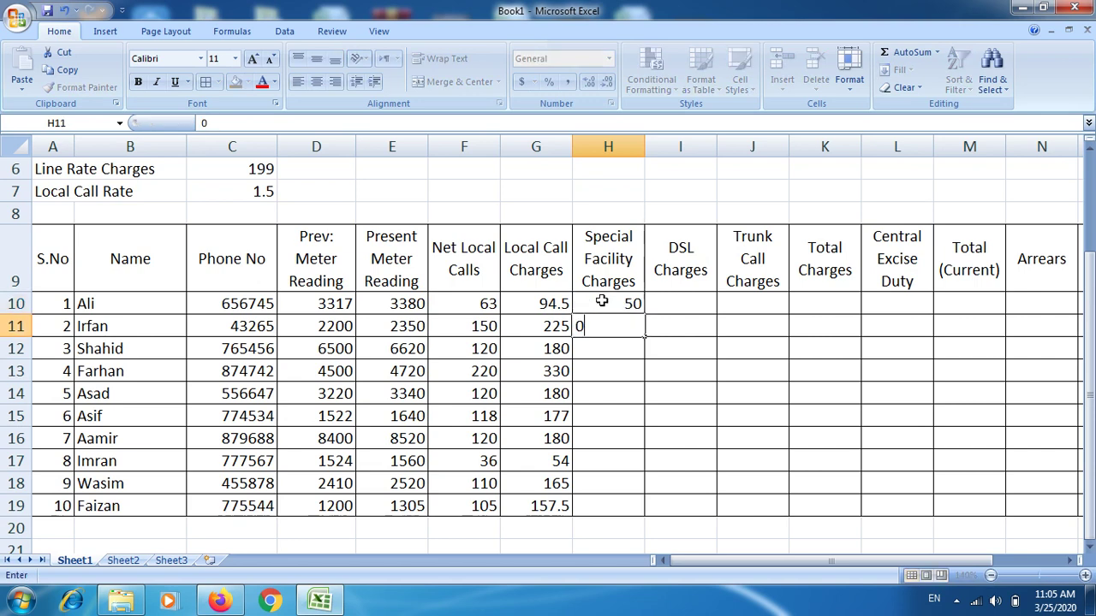
pyautogui.press('Return')
pyautogui.write('5')
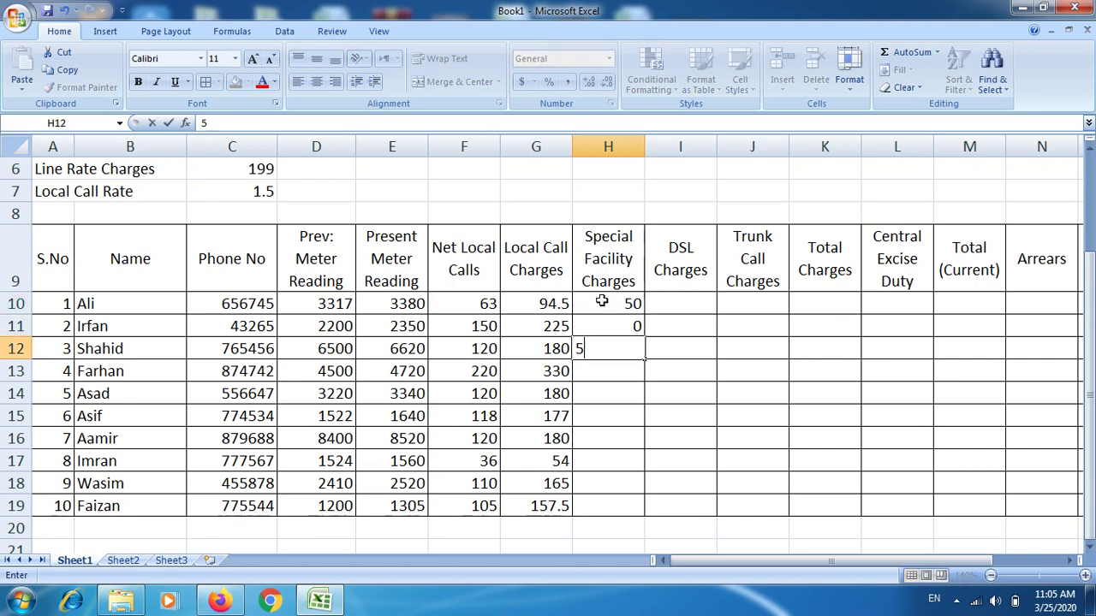
pyautogui.write('0')
pyautogui.press('Return')
pyautogui.write('0')
pyautogui.press('Return')
pyautogui.write('0')
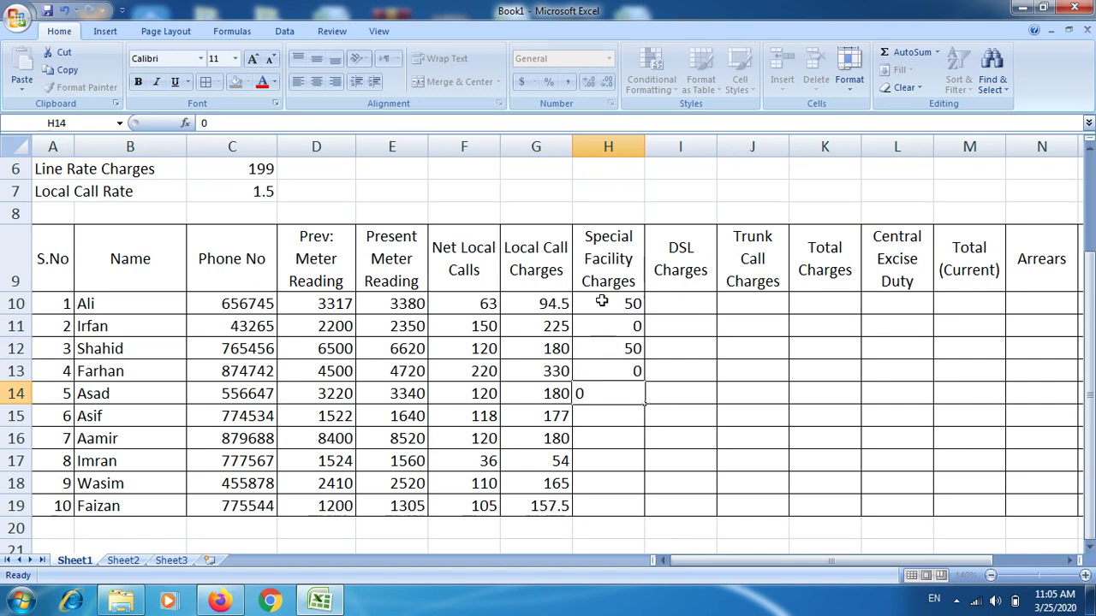
pyautogui.press('Return')
# - Enter Special Facility Charges 500, 100, 50, 0, 50 in H15:H19
pyautogui.write('5')
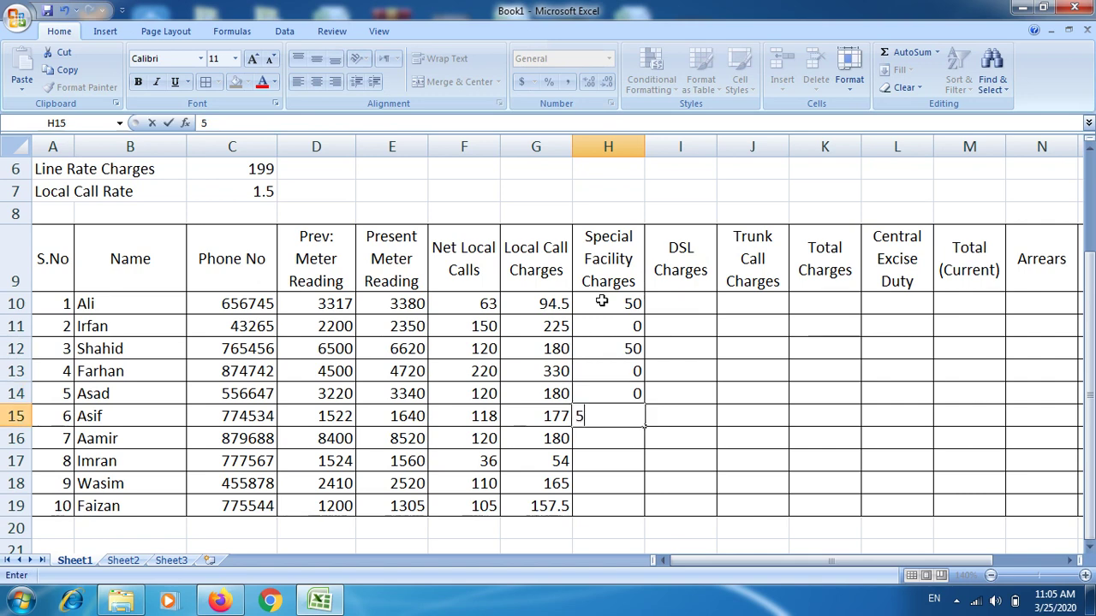
pyautogui.write('00')
pyautogui.press('Return')
pyautogui.press('Return')
pyautogui.write('1')
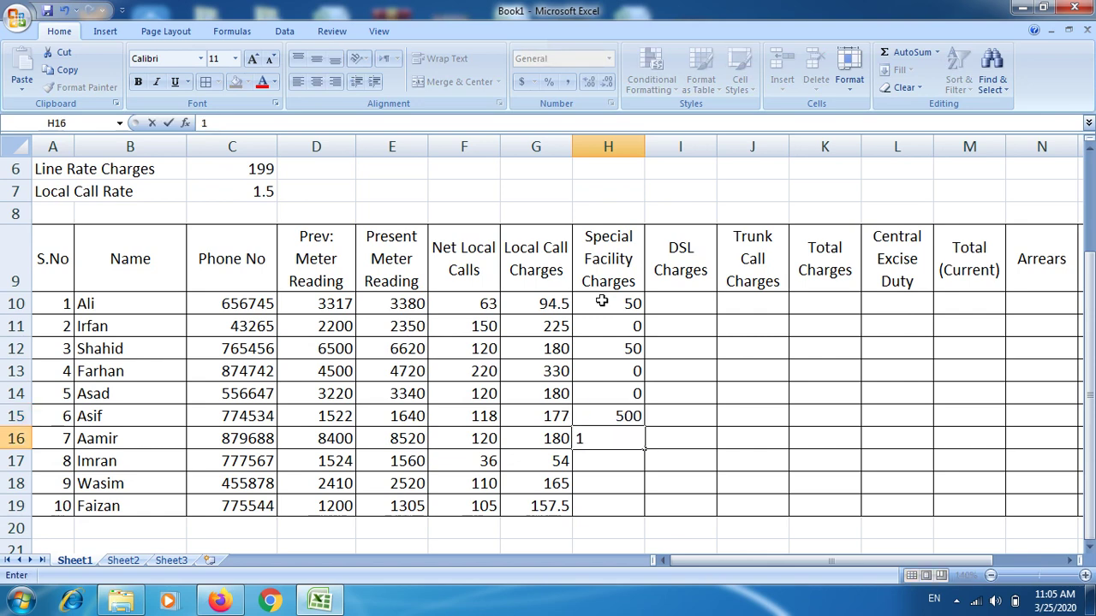
pyautogui.write('00')
pyautogui.press('Return')
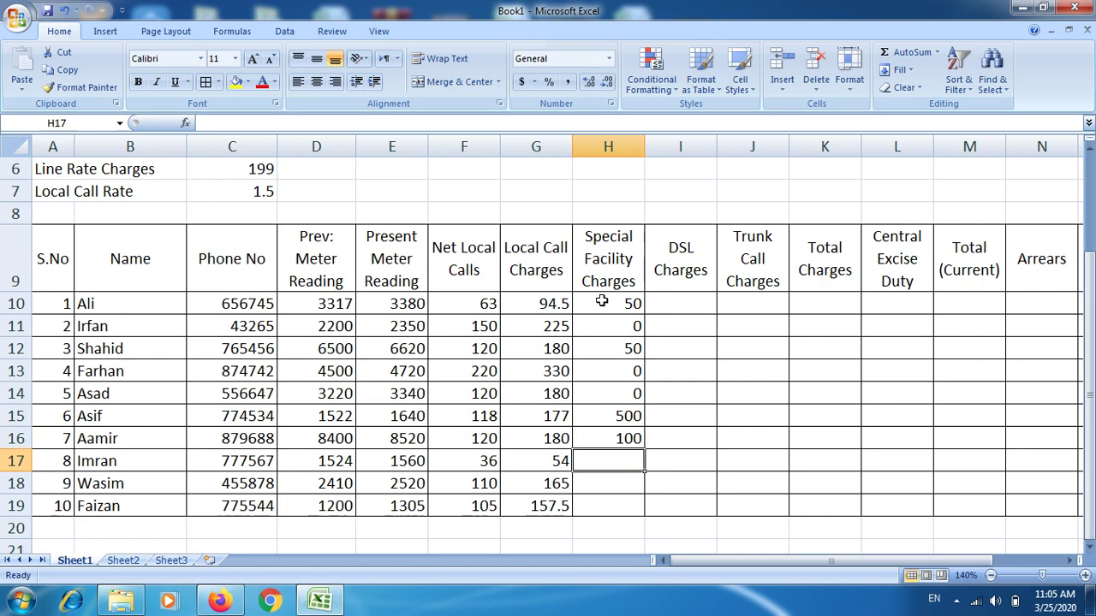
pyautogui.write('5')
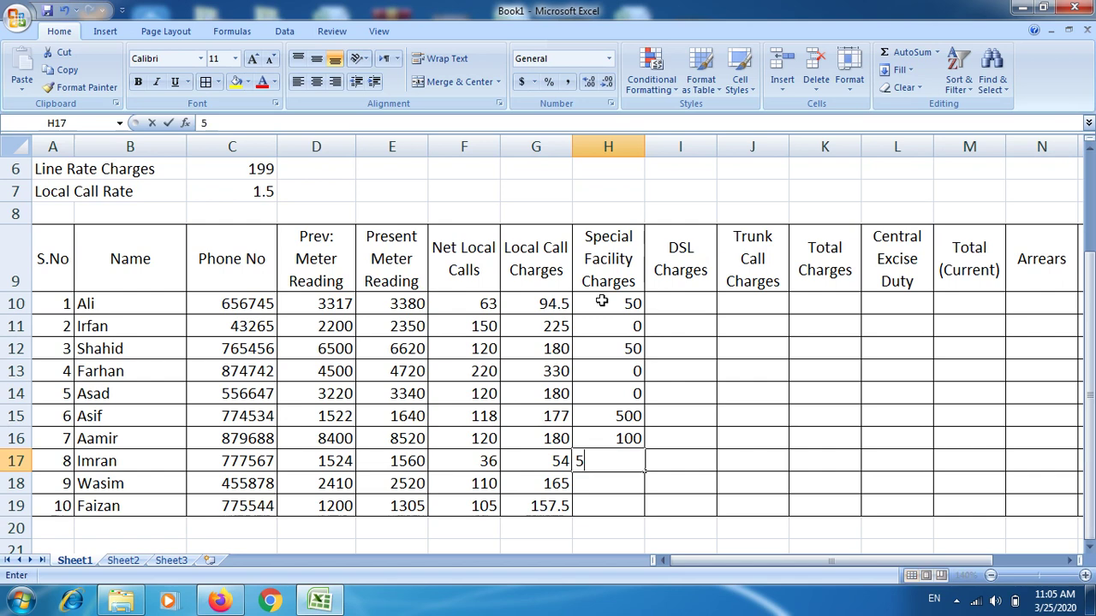
pyautogui.write('0')
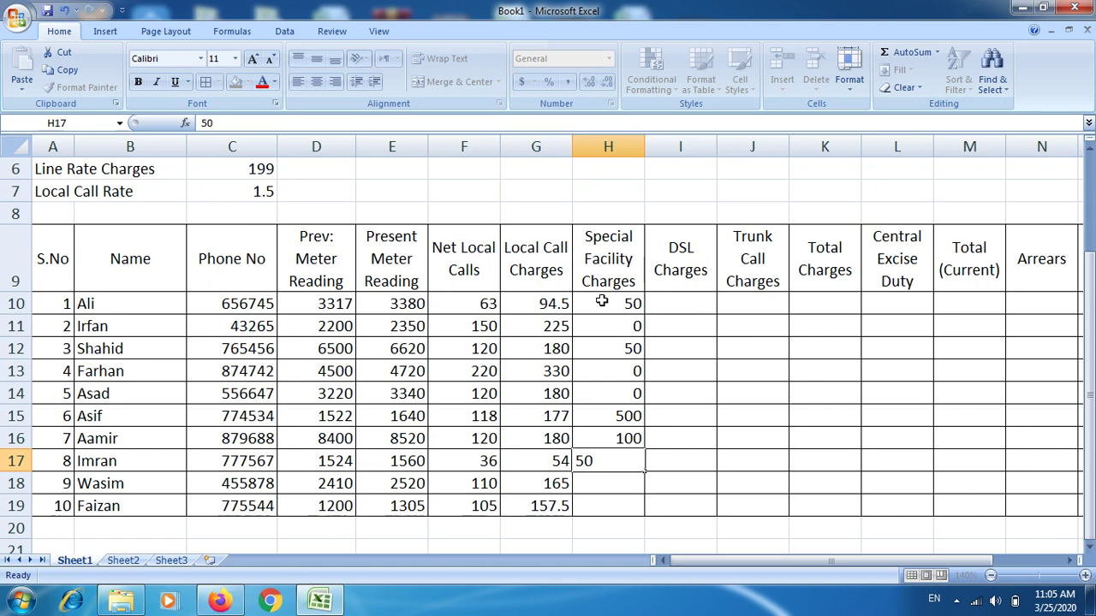
pyautogui.press('Return')
pyautogui.write('0')
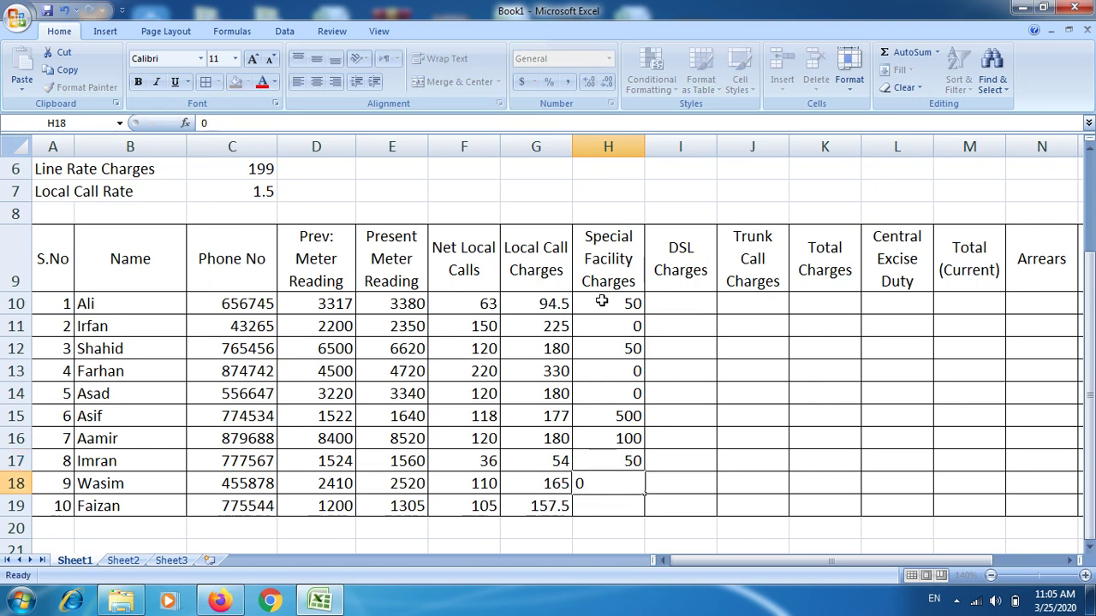
pyautogui.press('Return')
pyautogui.write('5')
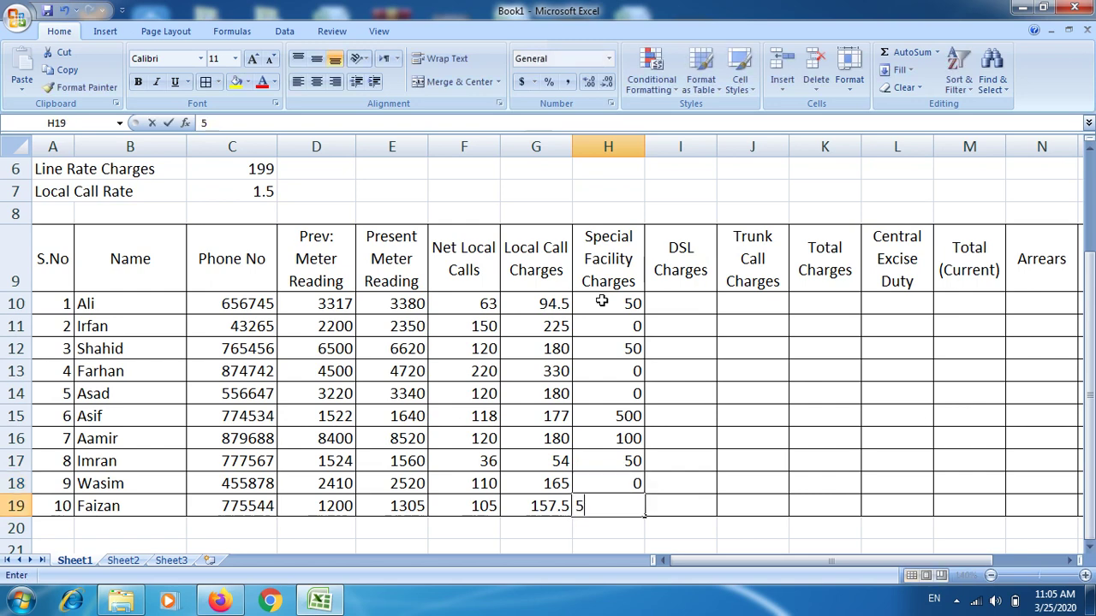
pyautogui.write('0')
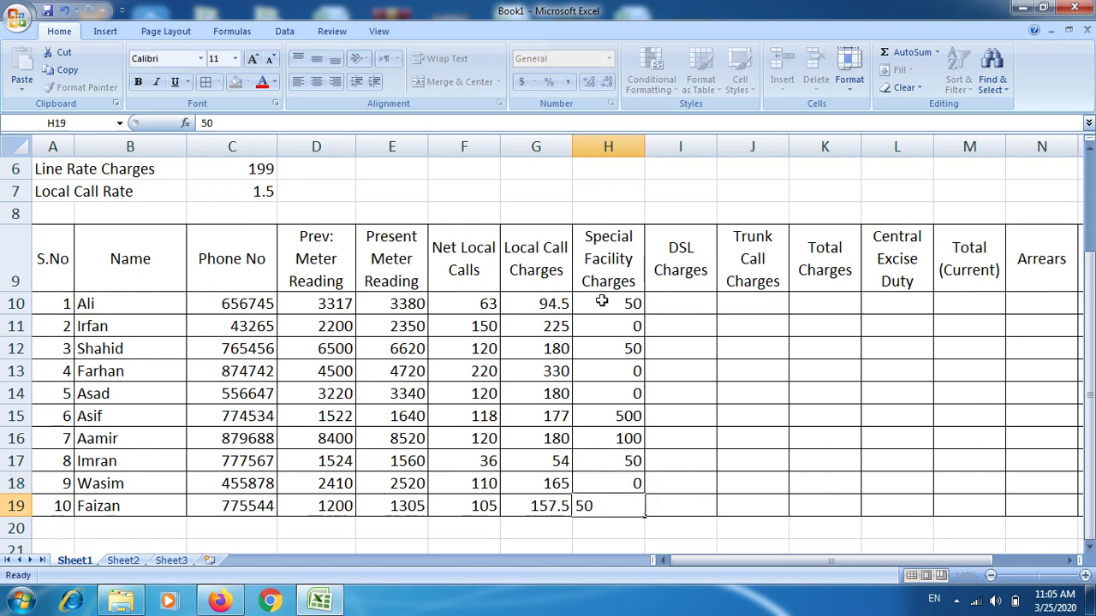
pyautogui.click(672, 301)
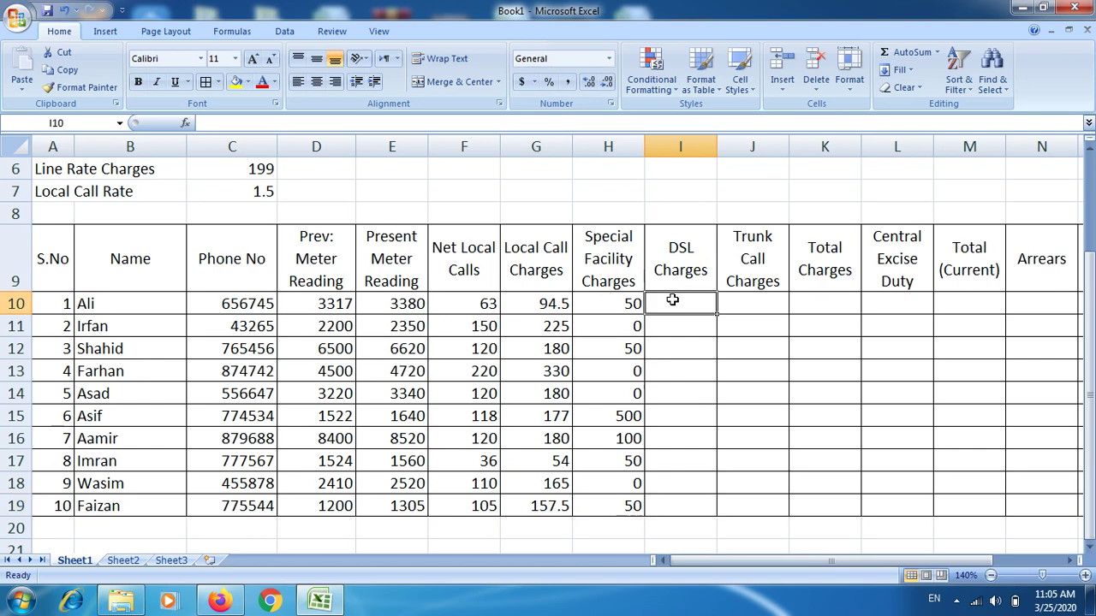
# - Enter DSL Charges 800, 800, 1200, 2000, 1200 in I10:I14
pyautogui.write('80')
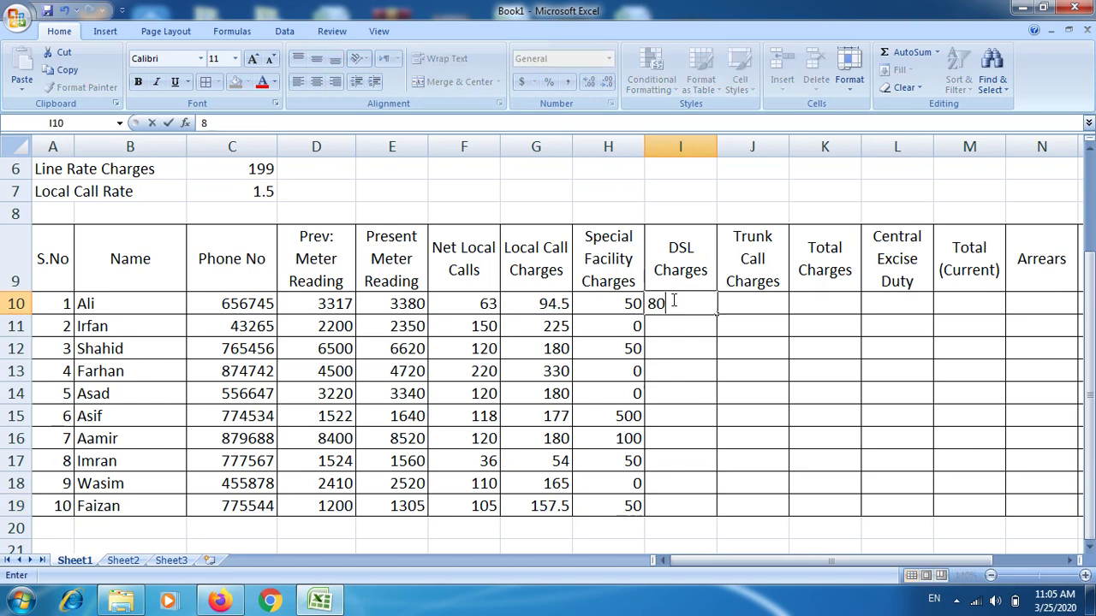
pyautogui.write('0')
pyautogui.hotkey('ctrl', 'Return')
pyautogui.press('Return')
pyautogui.write('80')
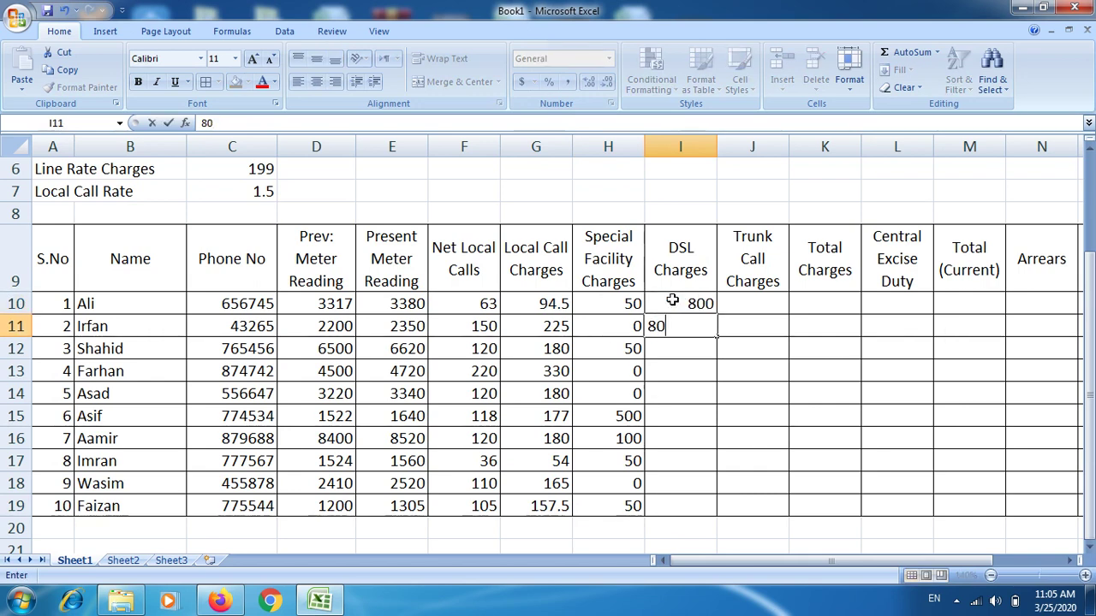
pyautogui.write('0')
pyautogui.press('Return')
pyautogui.write('1200')
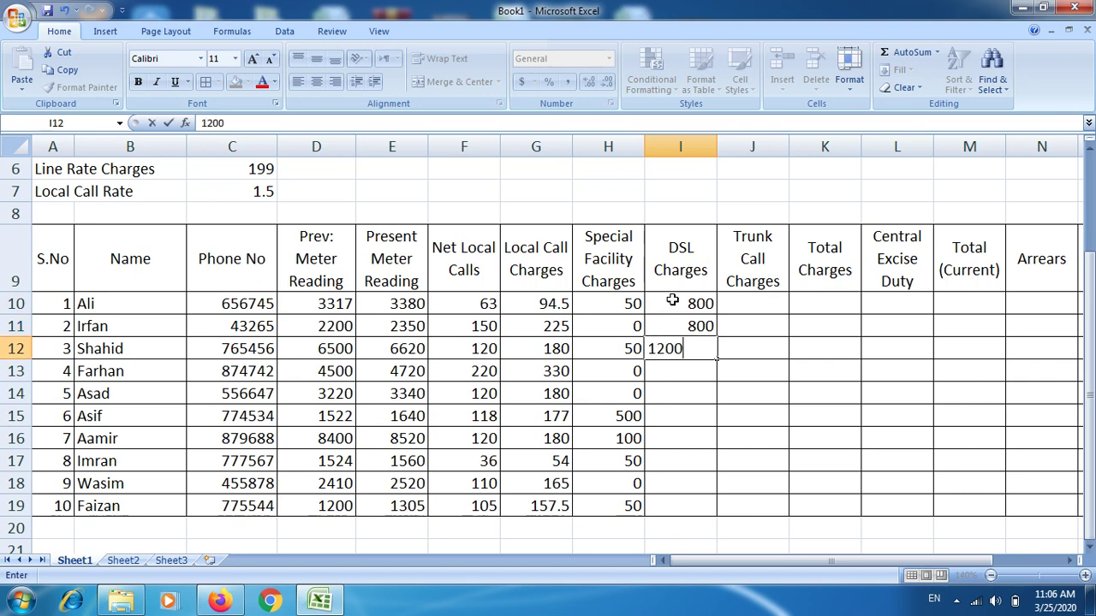
pyautogui.press('Return')
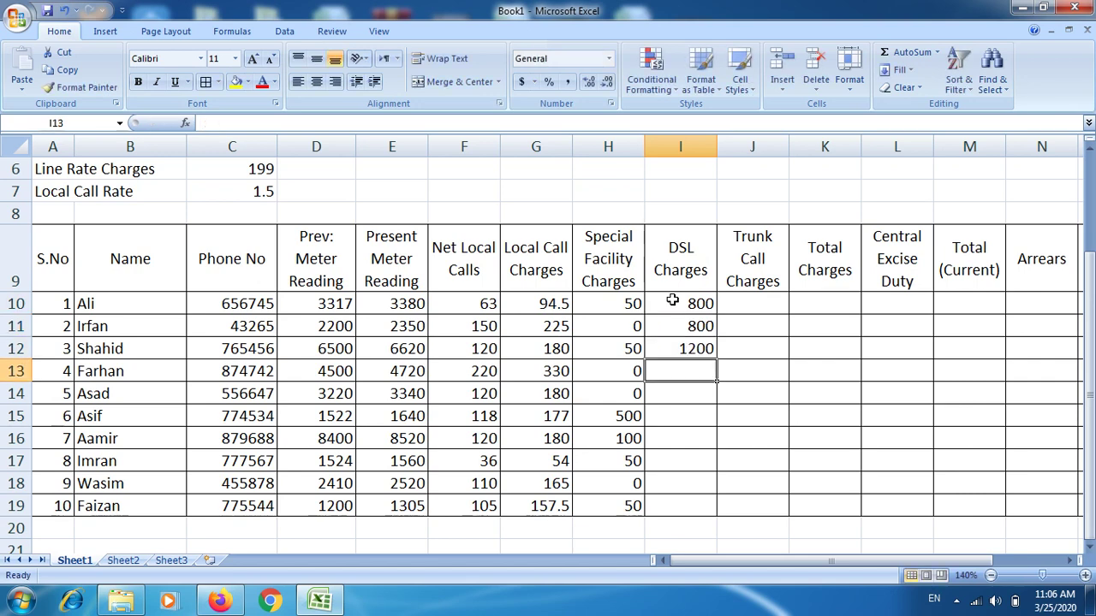
pyautogui.write('2')
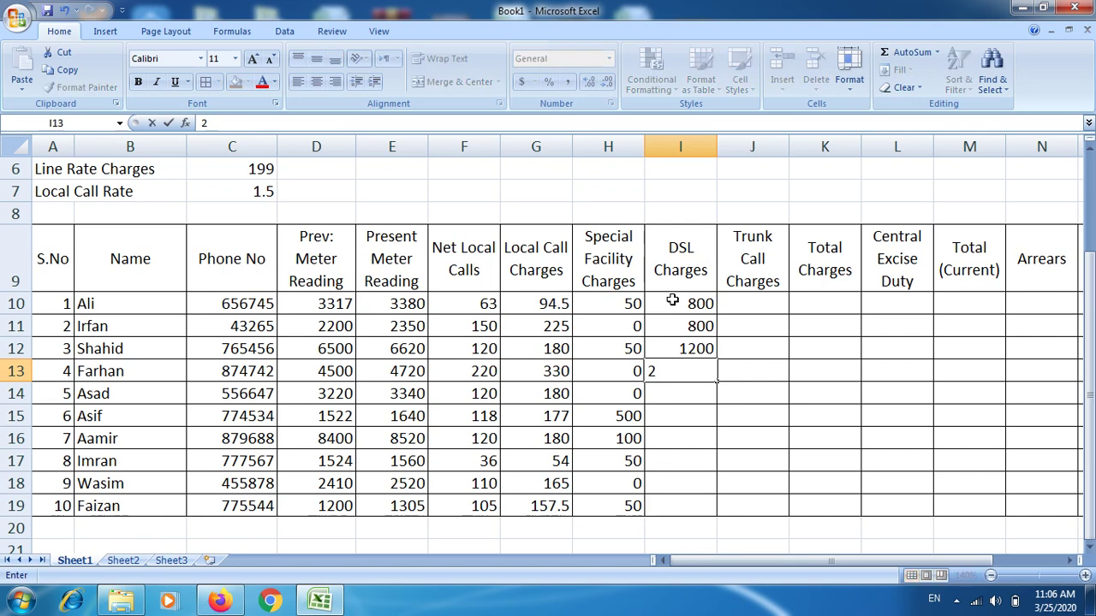
pyautogui.write('000')
pyautogui.press('Return')
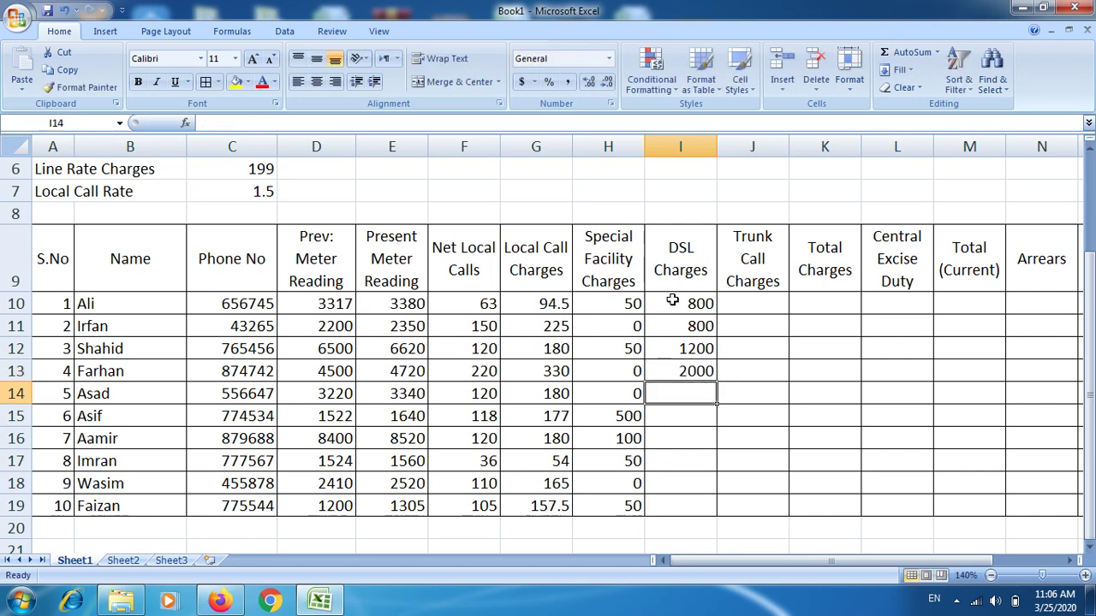
pyautogui.write('1200')
pyautogui.press('Return')
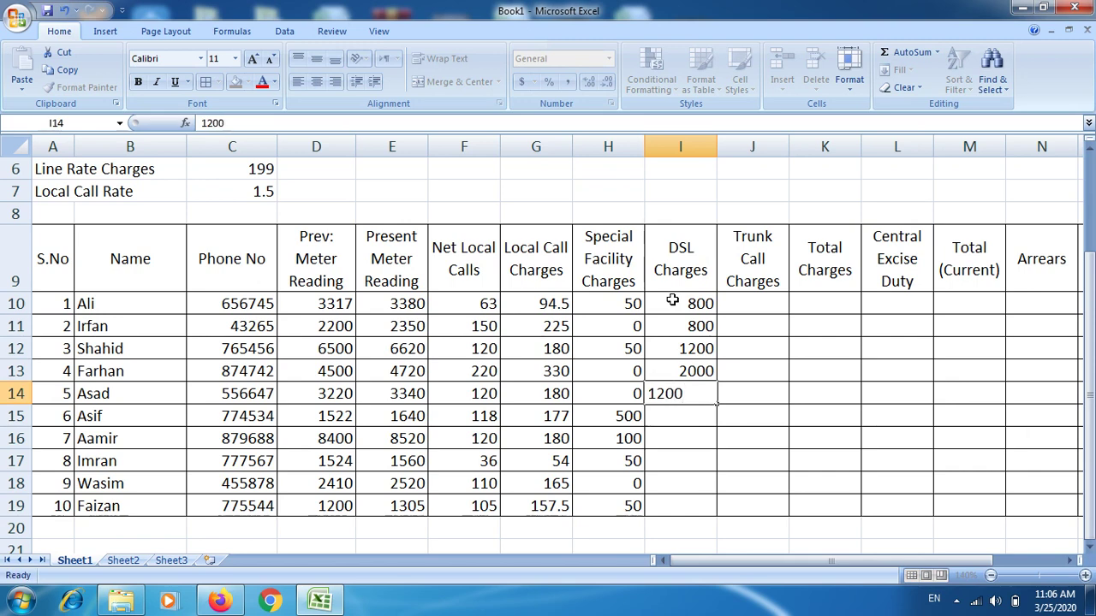
# - Enter DSL Charges 800, 1200, 2000, 800, 1200 in I15:I19
pyautogui.write('8')
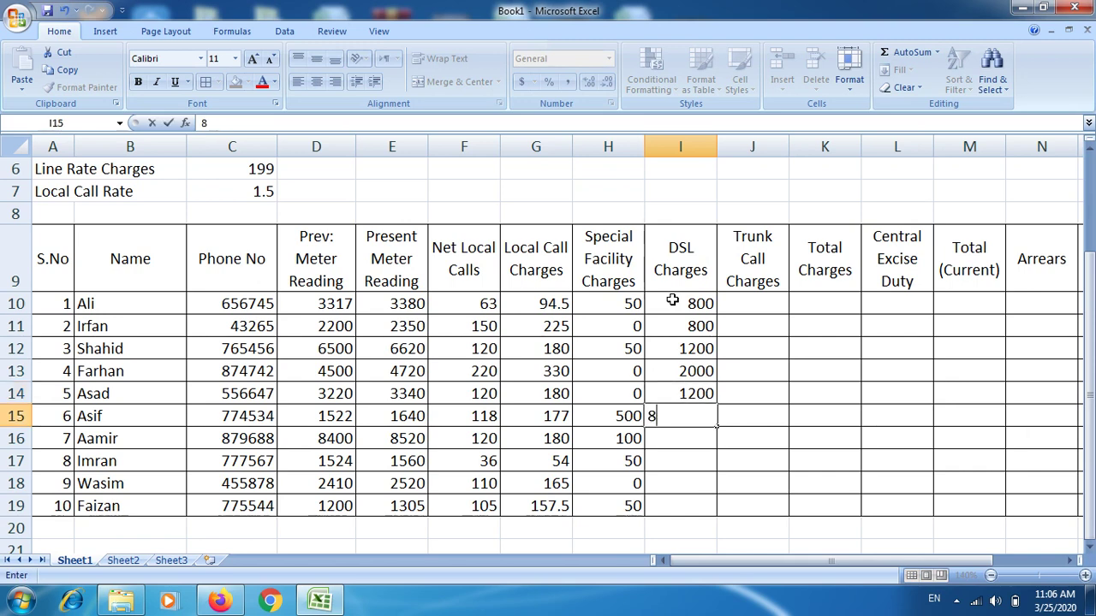
pyautogui.write('00')
pyautogui.press('Return')
pyautogui.press('Return')
pyautogui.write('1200')
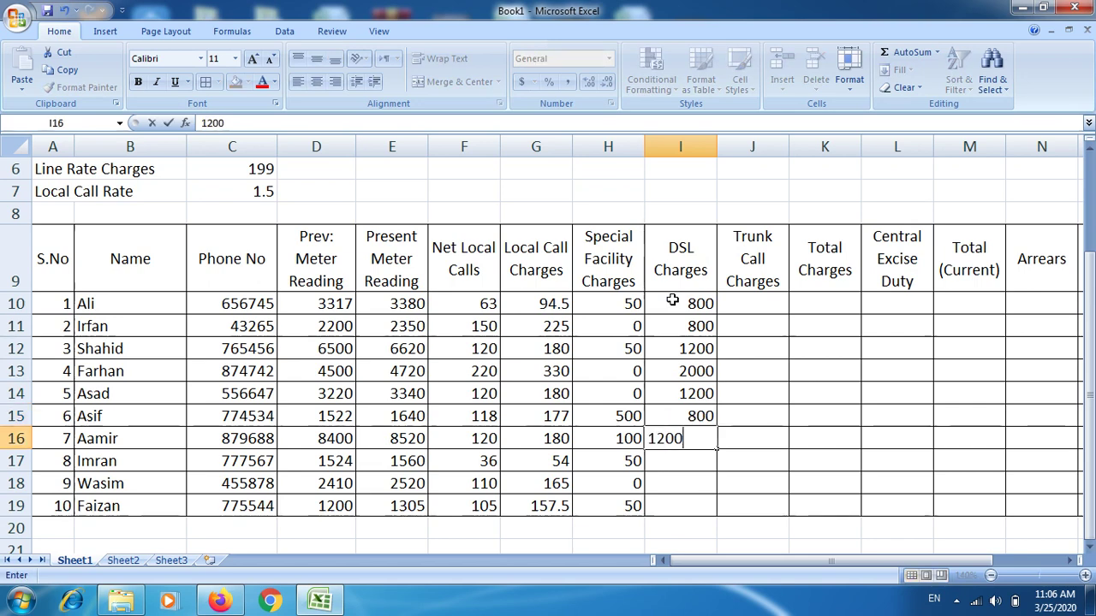
pyautogui.press('Return')
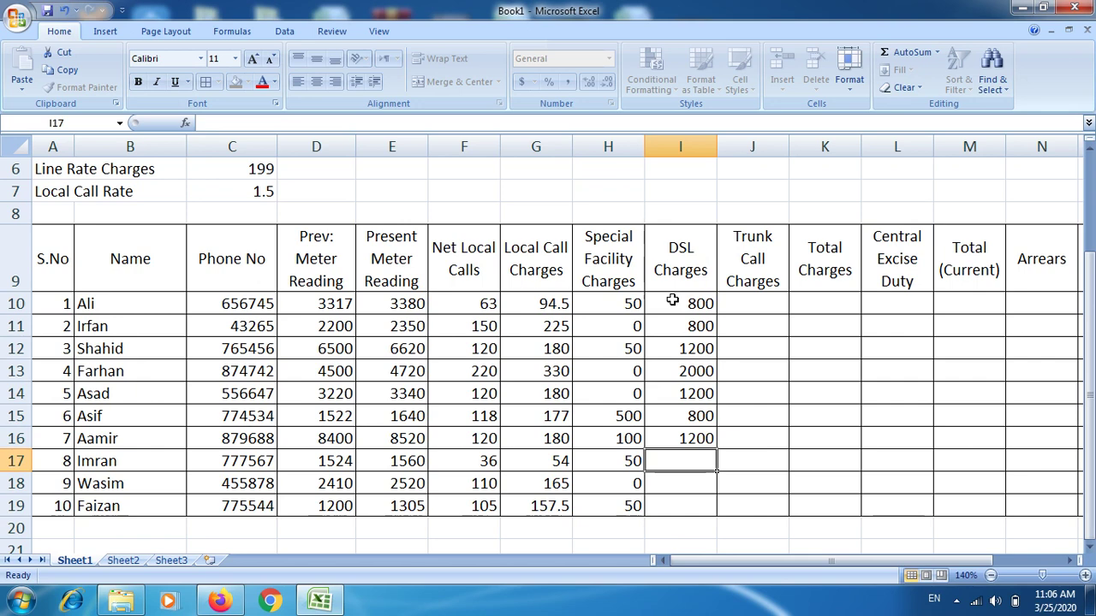
pyautogui.write('2000')
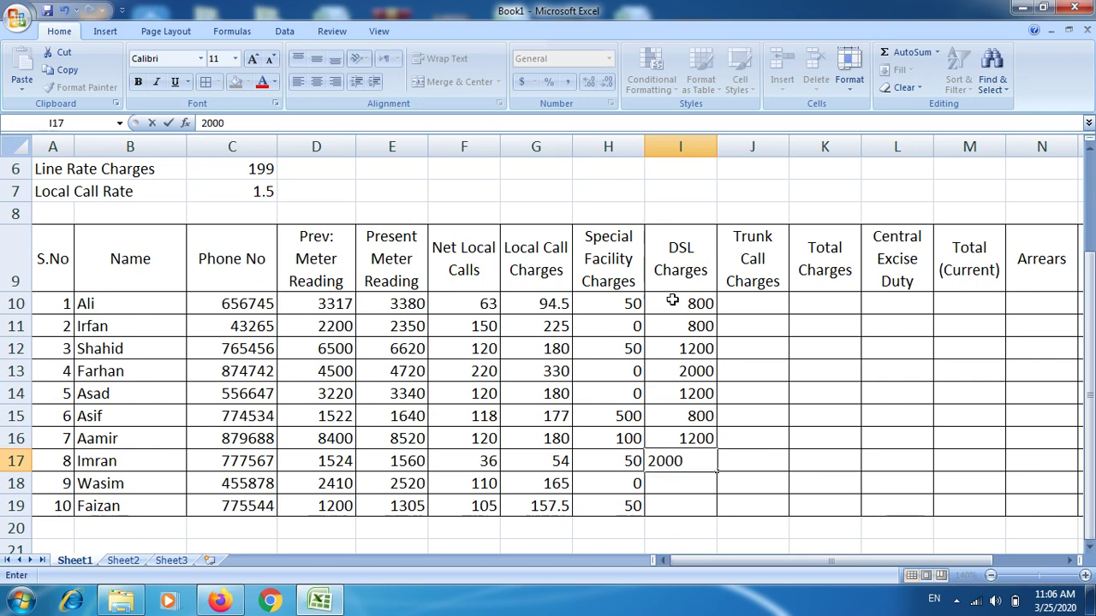
pyautogui.press('Return')
pyautogui.press('Return')
pyautogui.write('800')
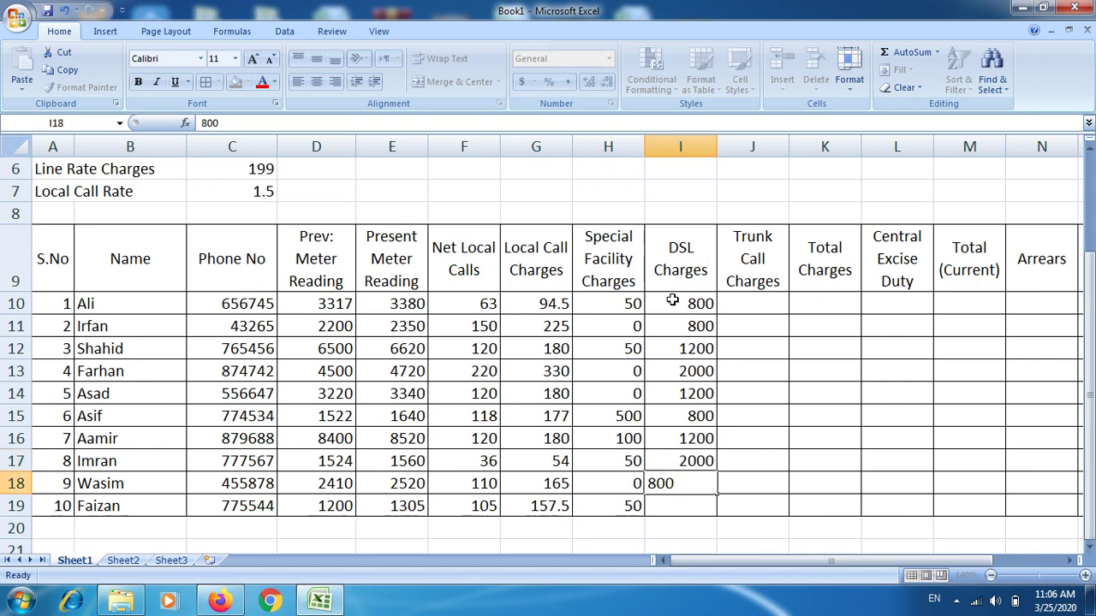
pyautogui.press('Return')
pyautogui.write('1200')
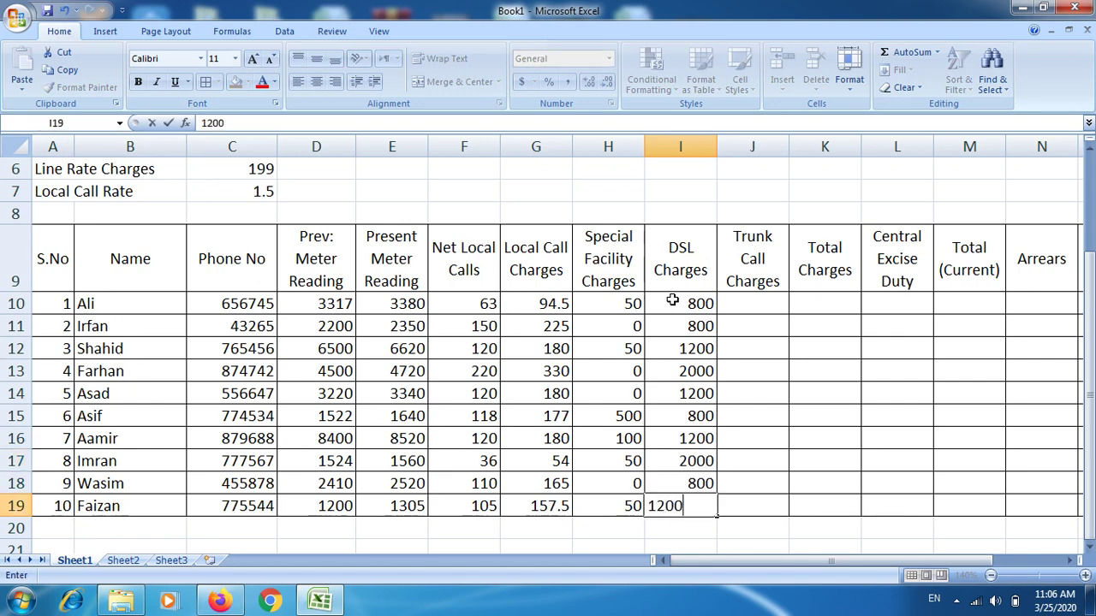
pyautogui.press('Return')
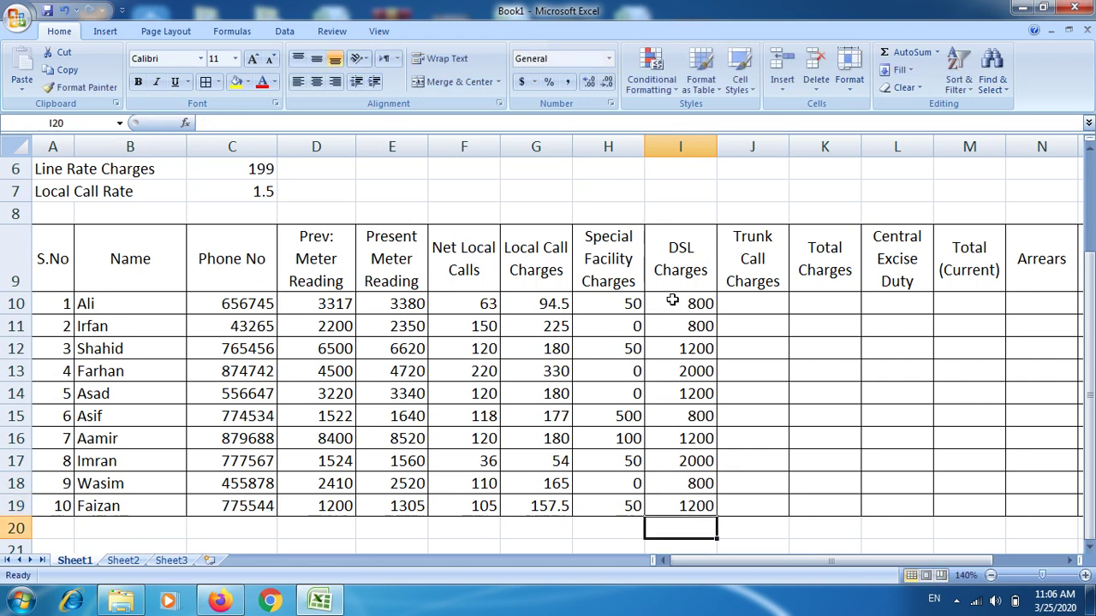
# - Enter Trunk Call Charges 250, 230, 0 in J10:J12
pyautogui.click(765, 304)
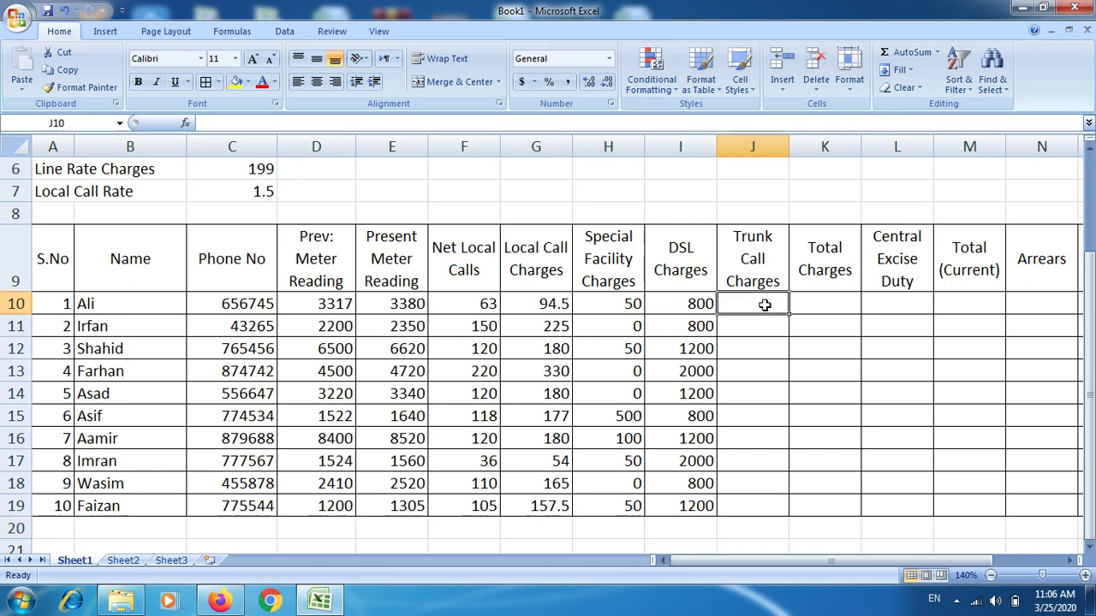
pyautogui.write('2')
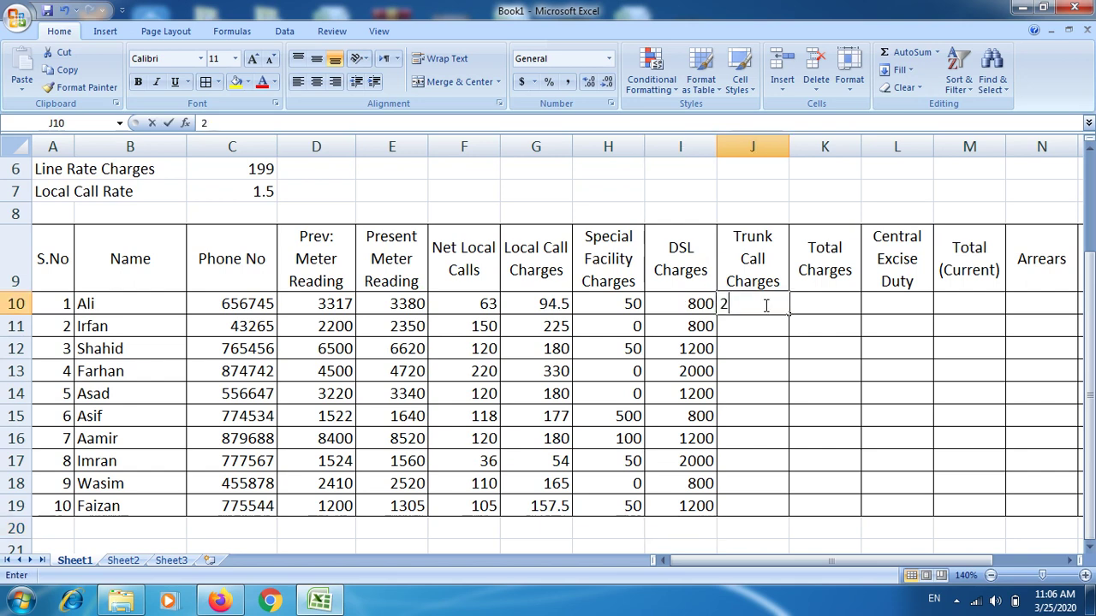
pyautogui.write('50')
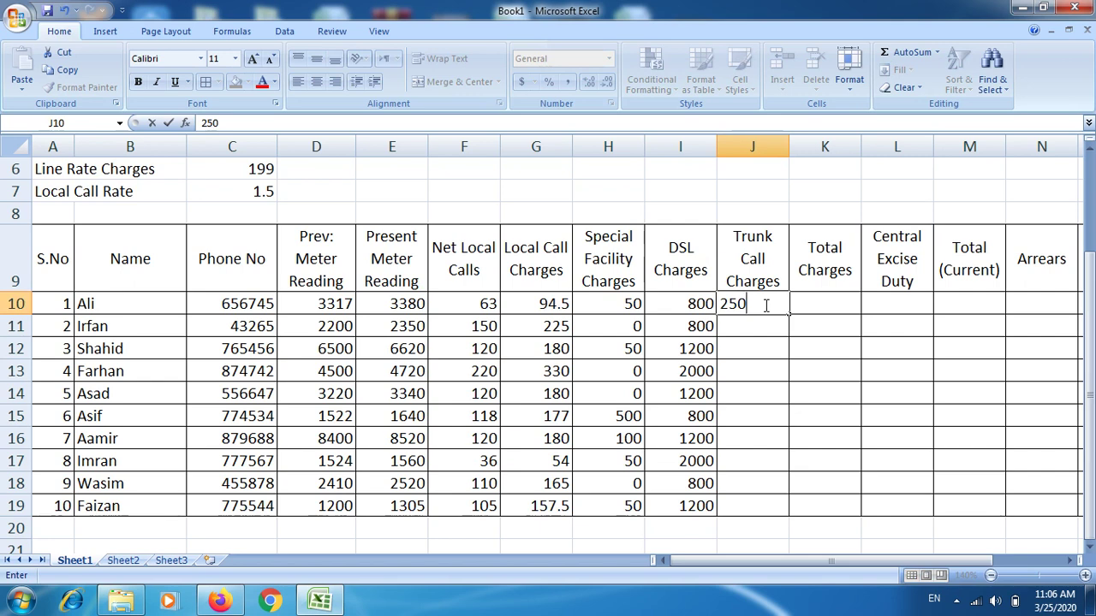
pyautogui.press('Return')
pyautogui.write('23')
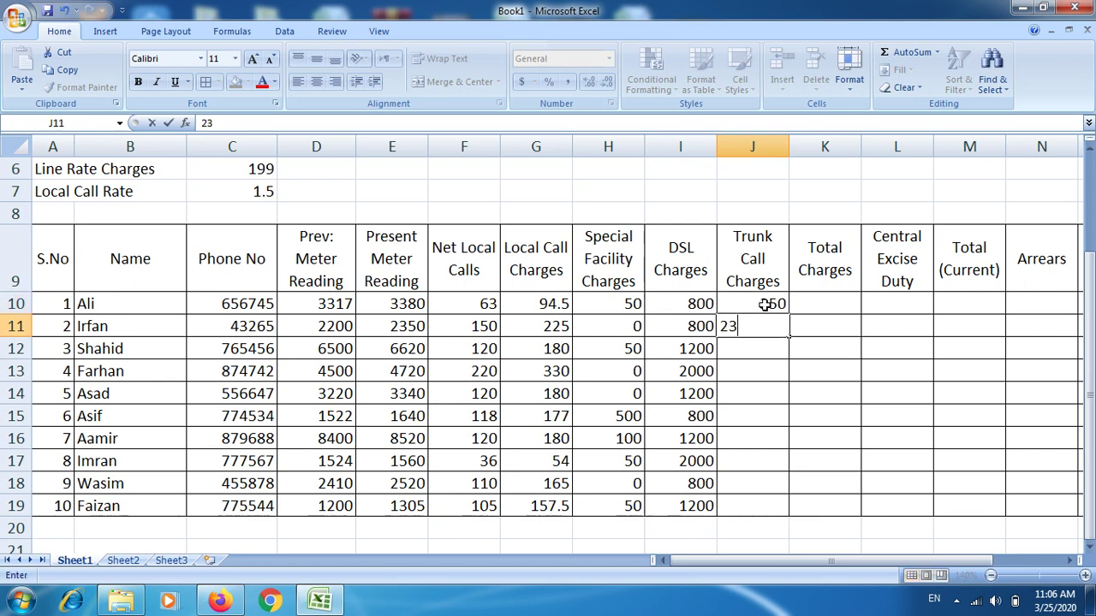
pyautogui.write('0')
pyautogui.press('Return')
pyautogui.write('0')
pyautogui.press('Return')
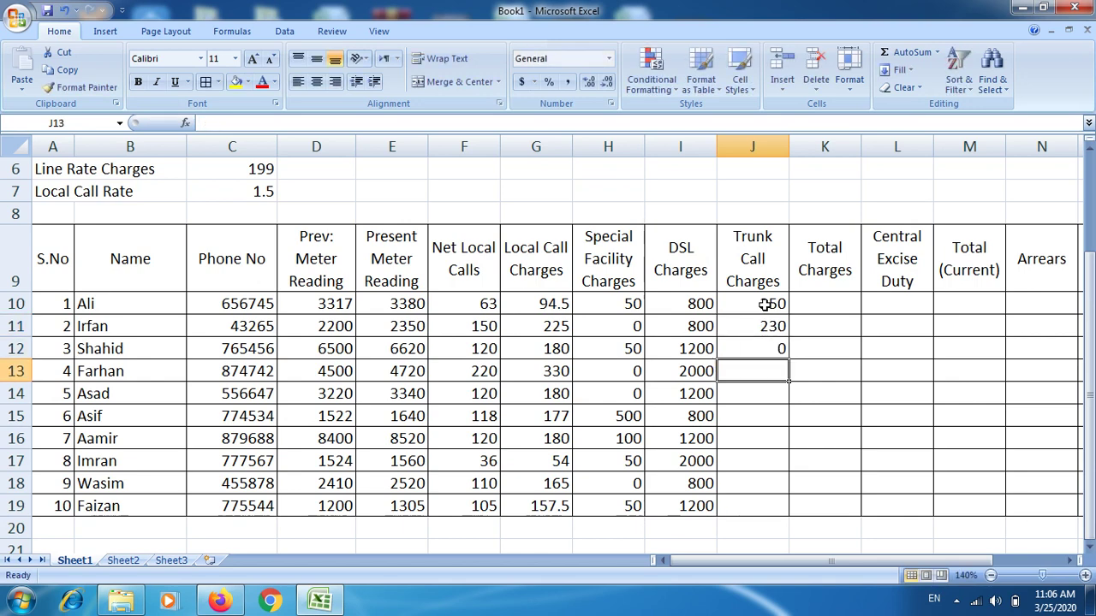
# - Enter Trunk Call Charges 120, 0, 145, 0 in J13:J16
pyautogui.write('120')
pyautogui.press('Return')
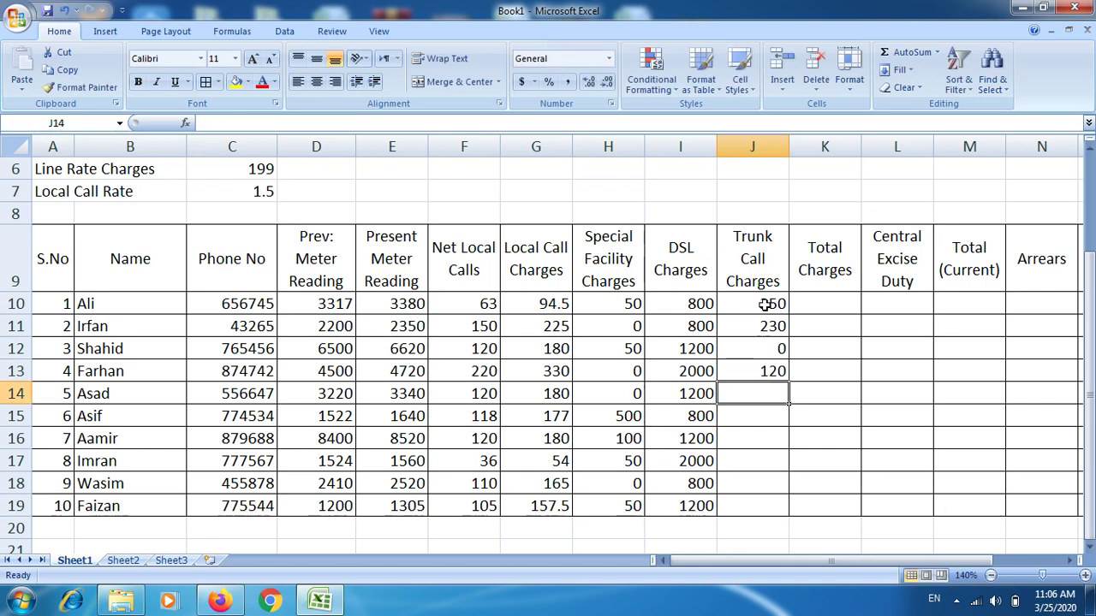
pyautogui.write('0')
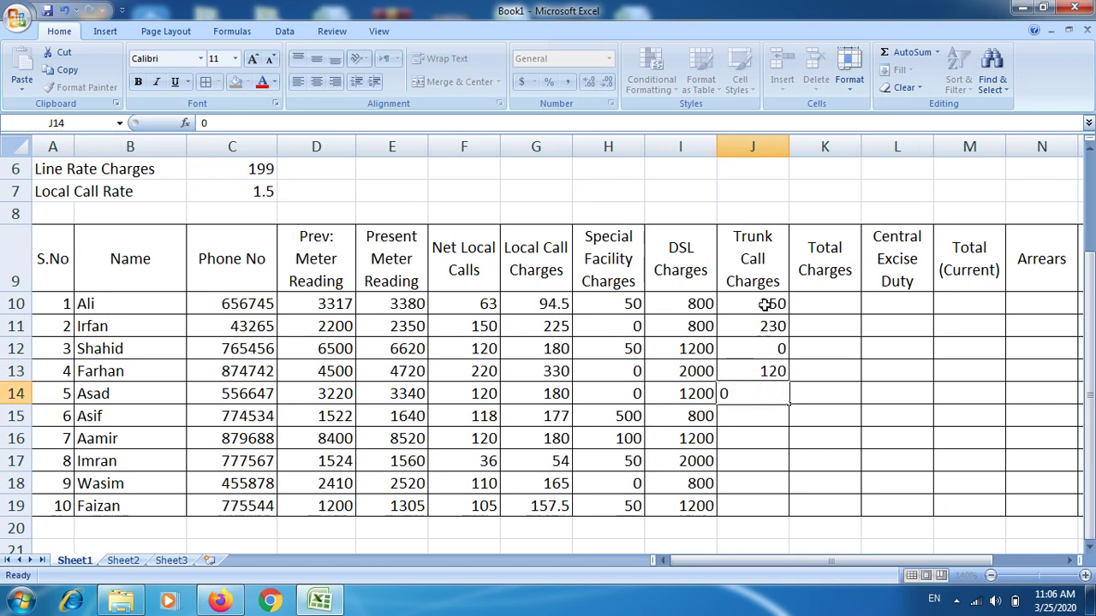
pyautogui.press('Return')
pyautogui.write('1')
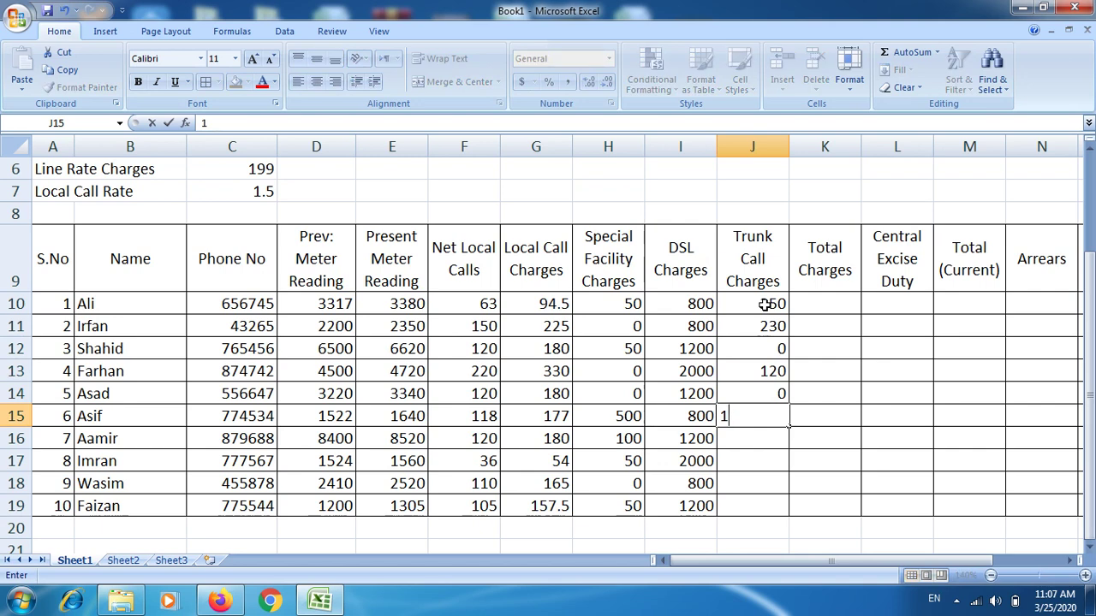
pyautogui.write('45')
pyautogui.press('Return')
pyautogui.press('Return')
pyautogui.write('0')
pyautogui.press('Return')
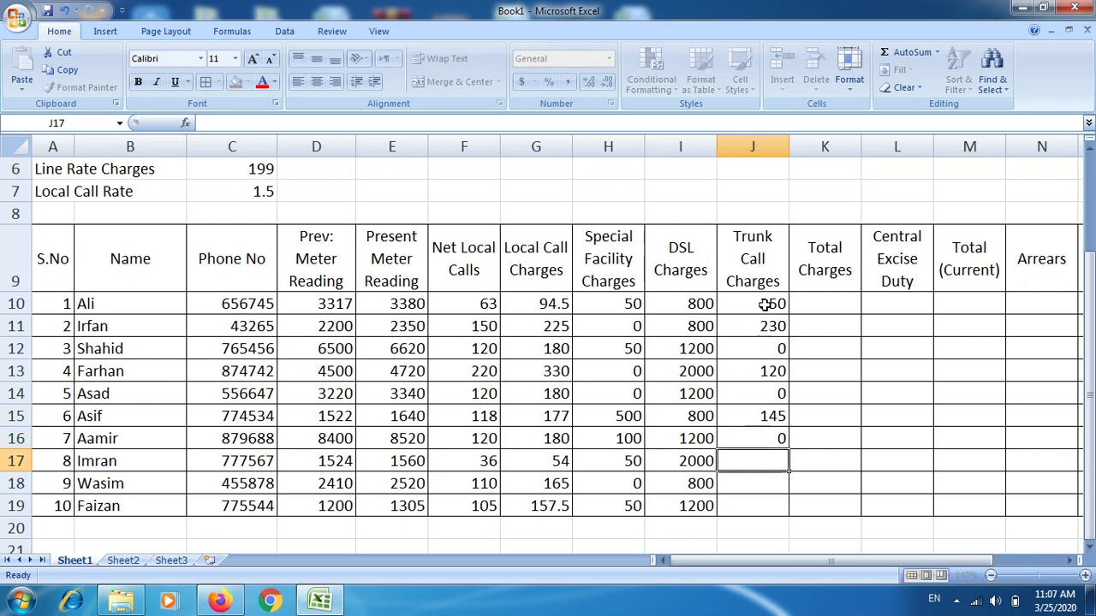
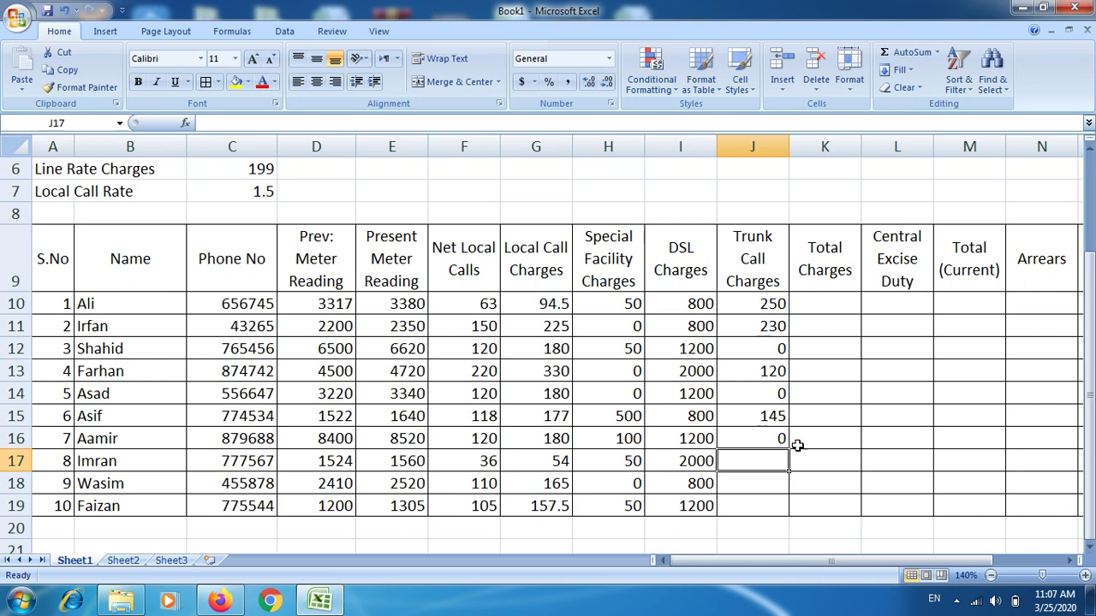
# - Enter the trunk call charges 250, 0, 60 and 102 in J16 through J19
pyautogui.click(749, 415)
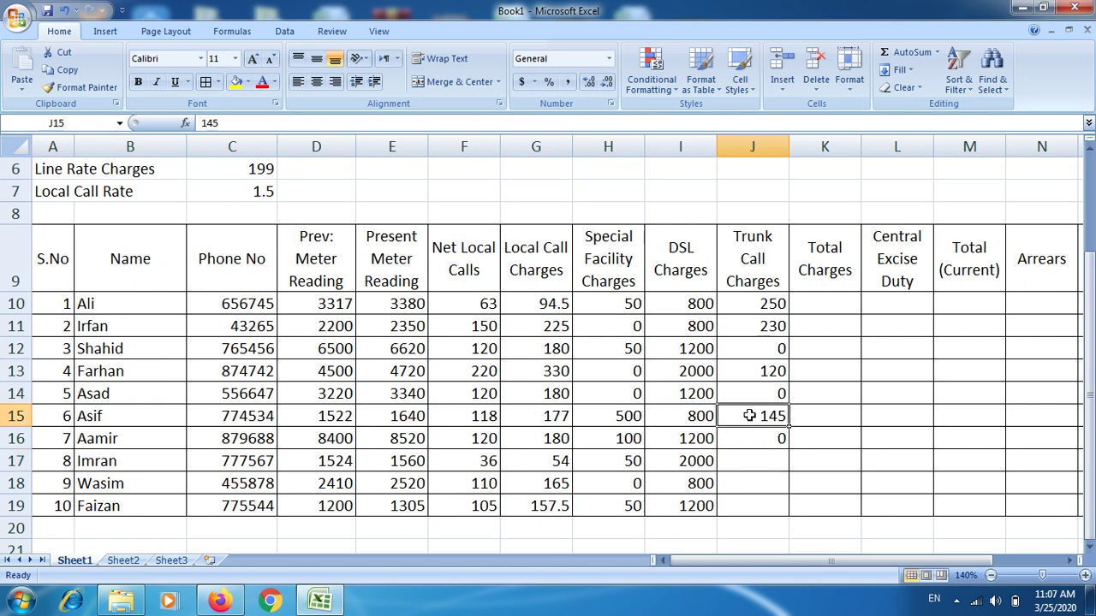
pyautogui.click(758, 439)
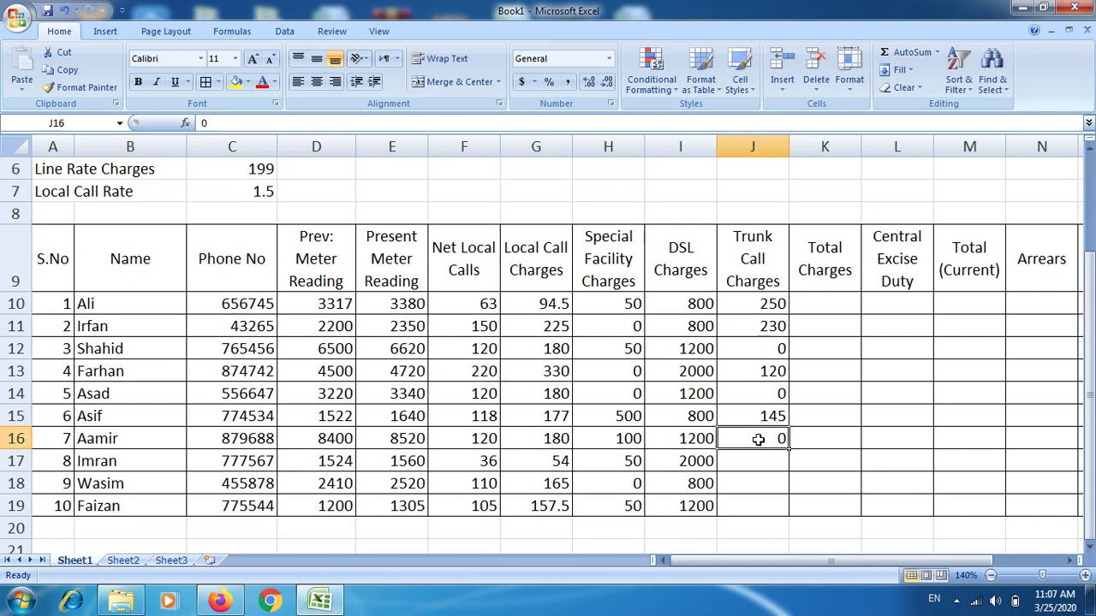
pyautogui.write('250')
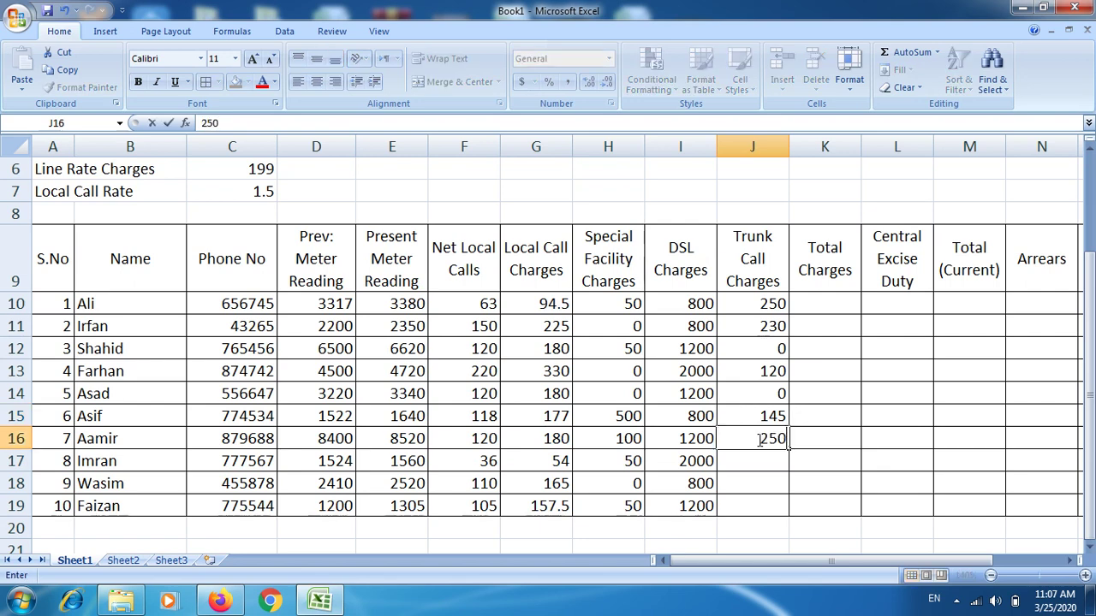
pyautogui.press('Return')
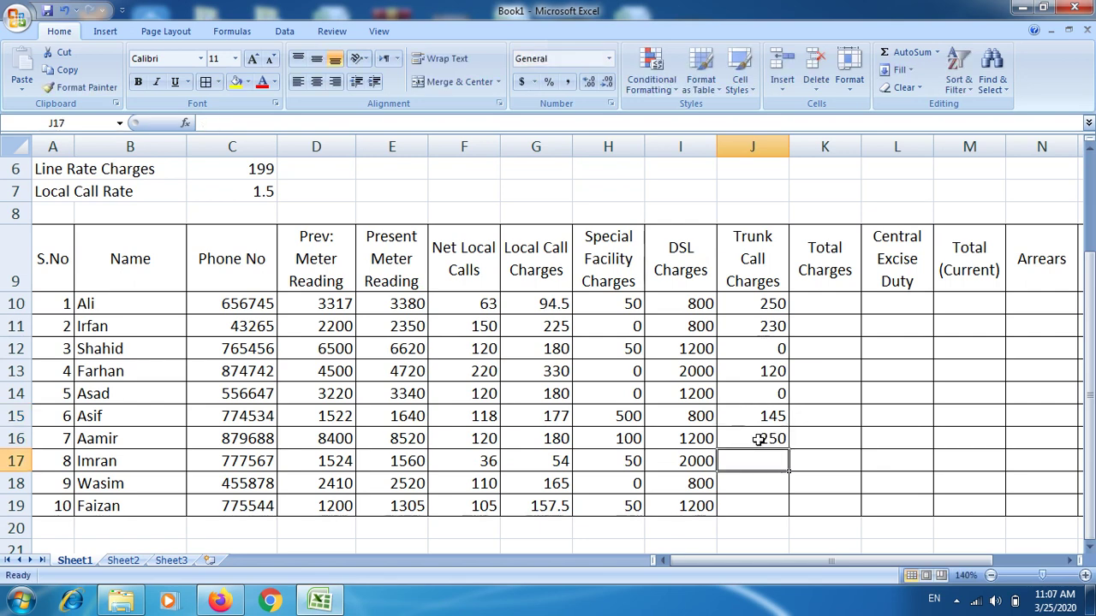
pyautogui.write('0')
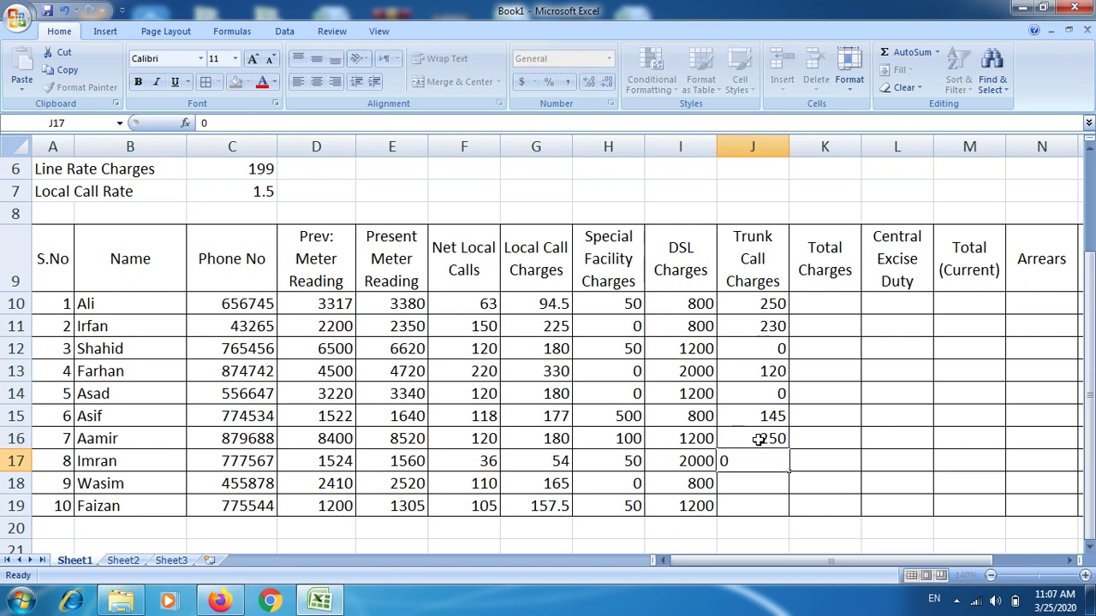
pyautogui.press('Return')
pyautogui.write('6')
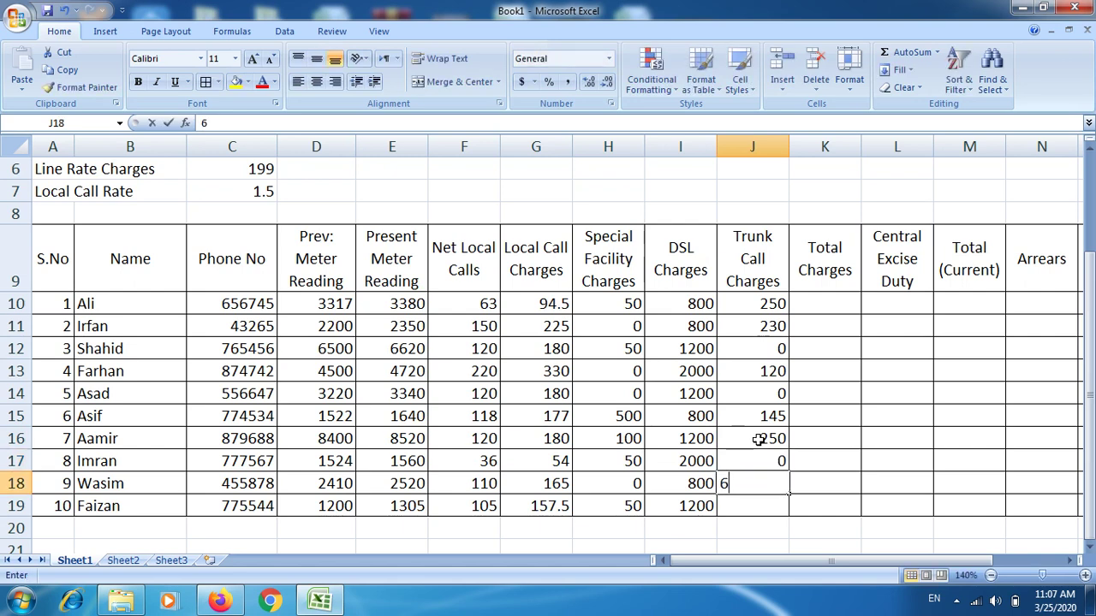
pyautogui.write('0')
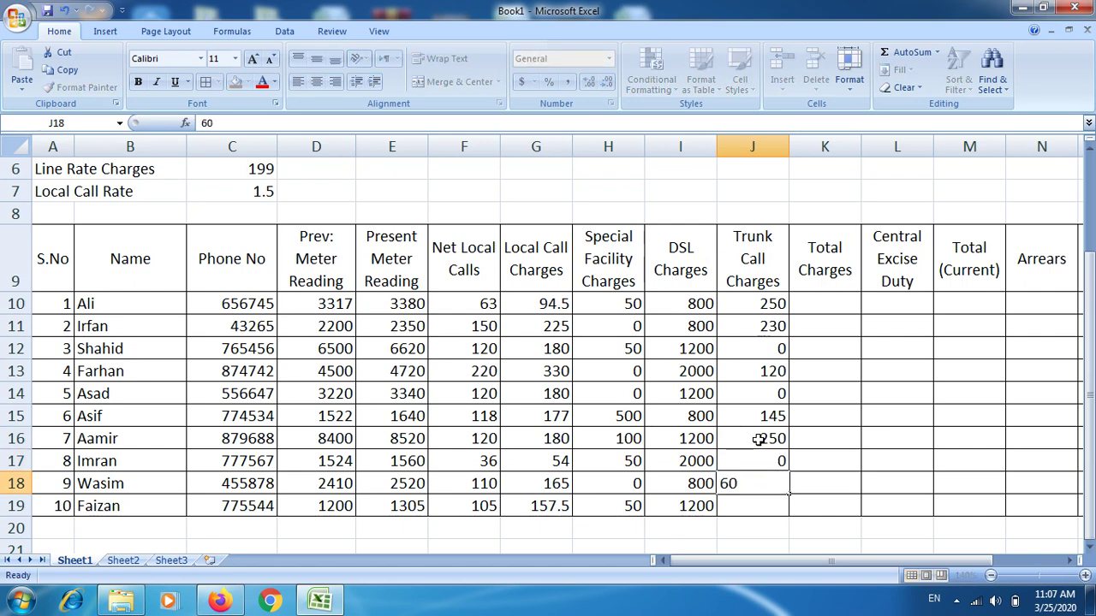
pyautogui.press('Return')
pyautogui.write('1')
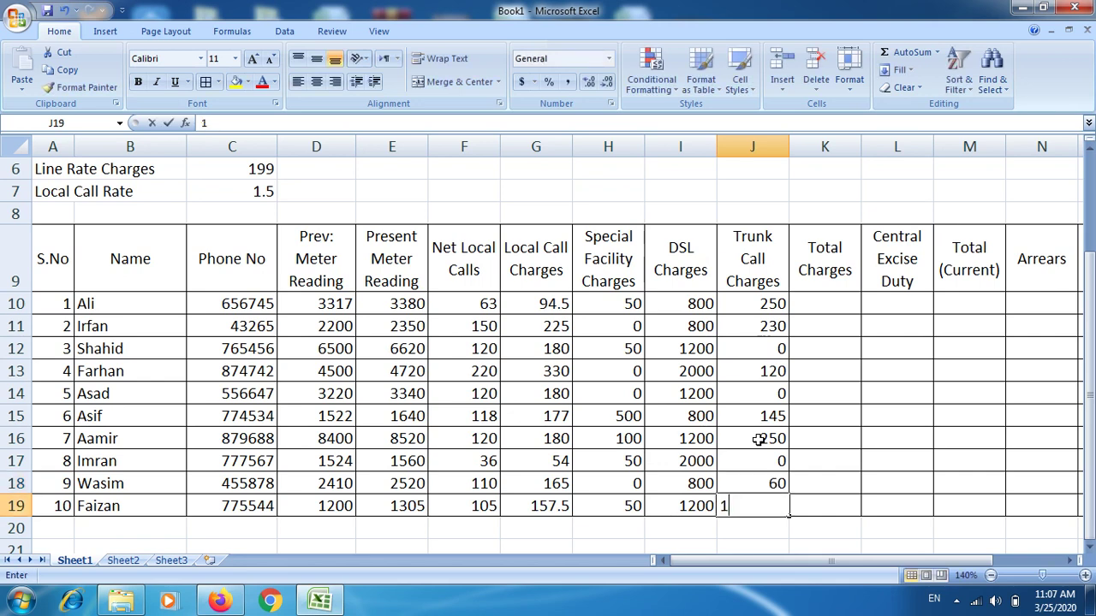
pyautogui.write('0')
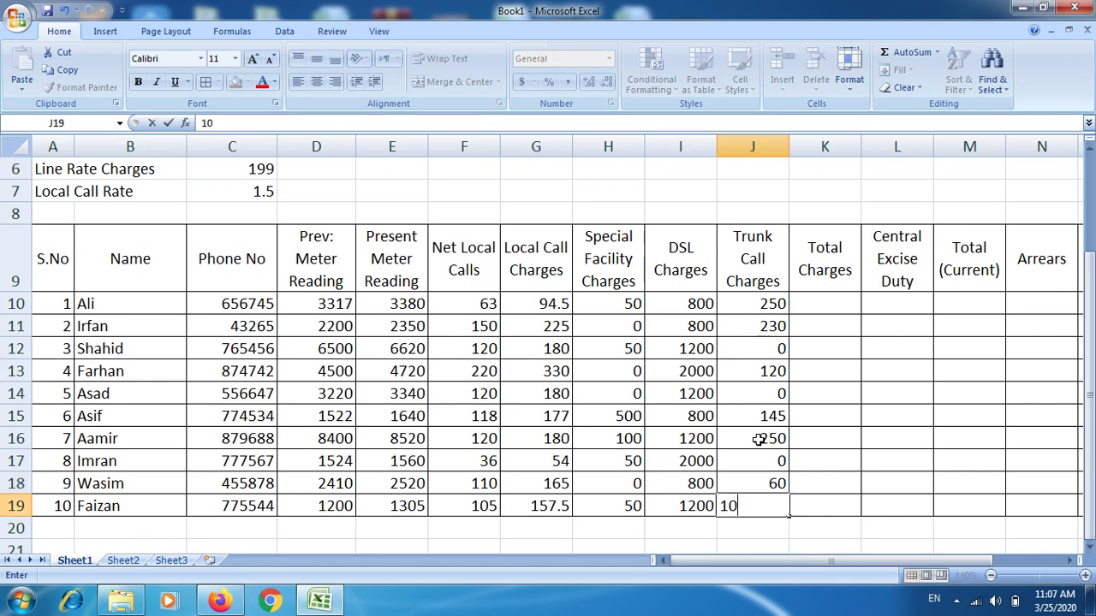
pyautogui.write('2')
pyautogui.click(836, 304)
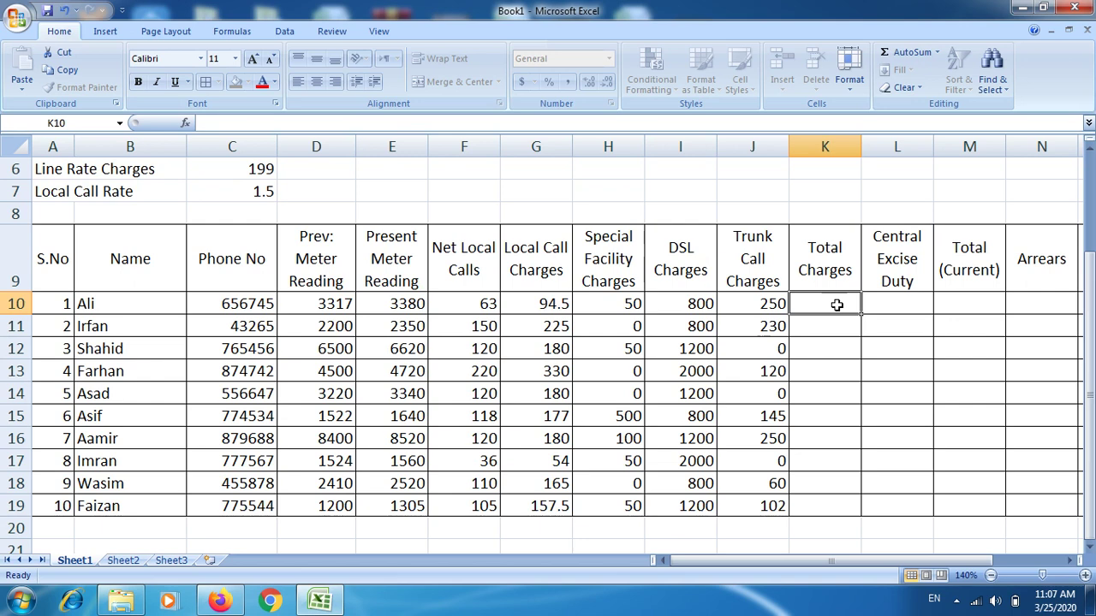
# - Enter =SUM(G10+H10+I10+J10+C6) in K10 so the first total charge shows 1393.5
pyautogui.write('=')
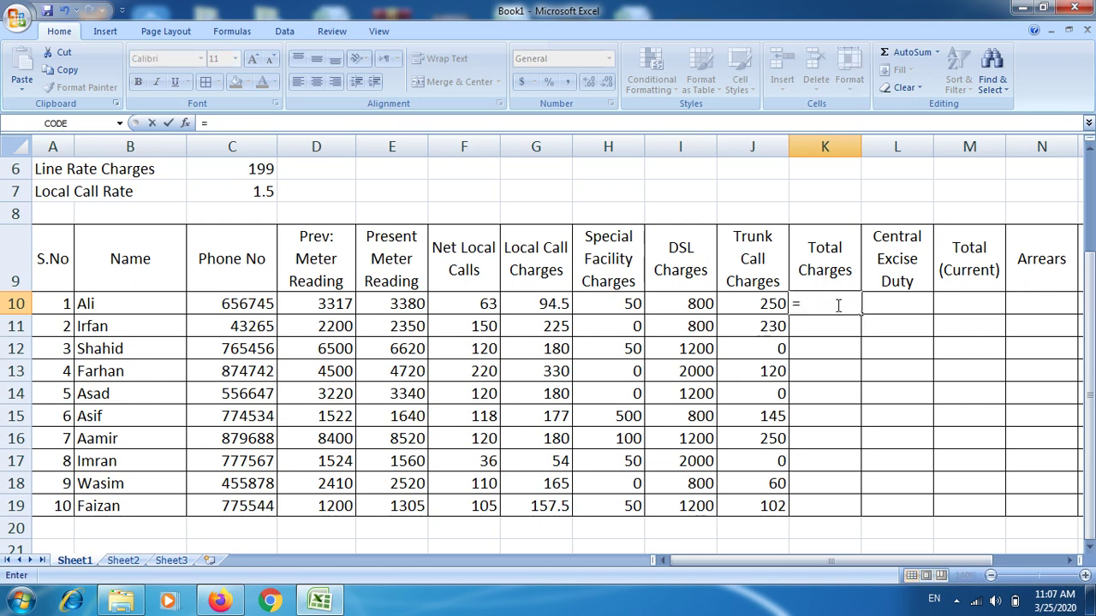
pyautogui.write('su')
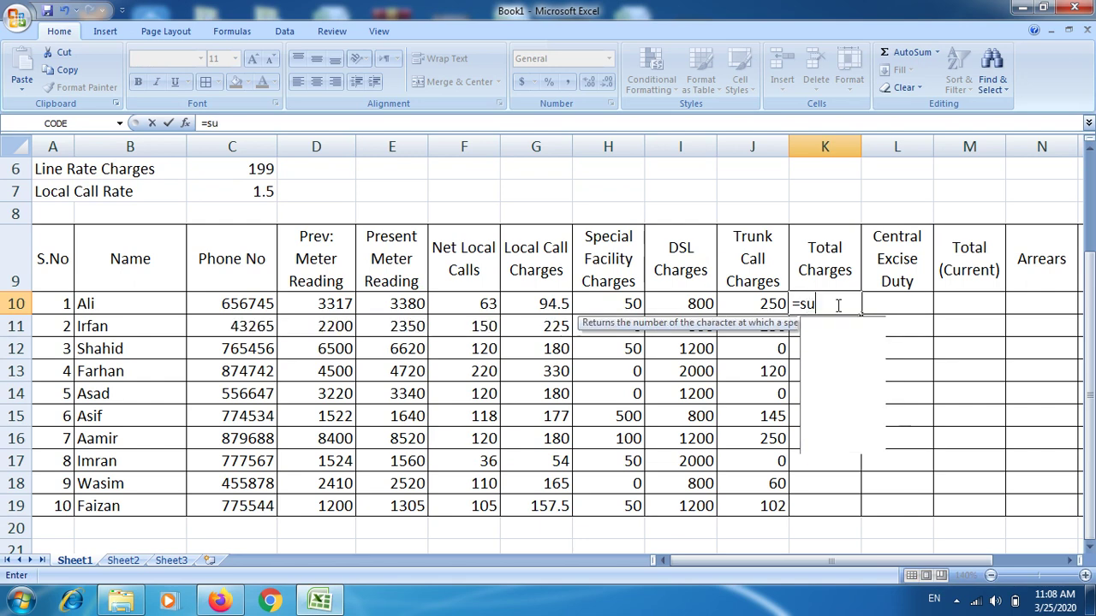
pyautogui.write('m')
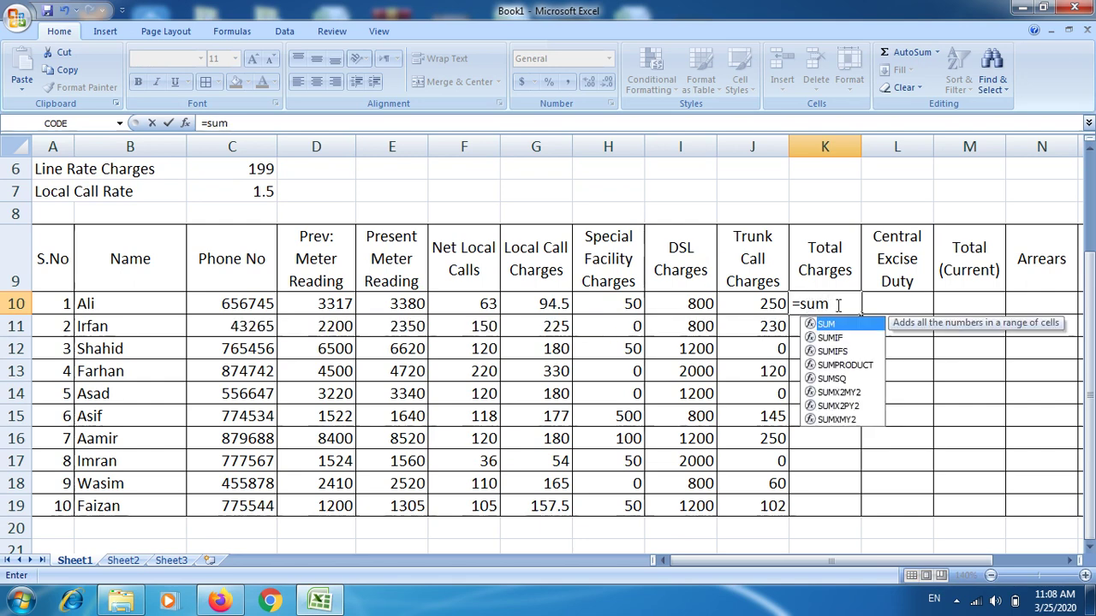
pyautogui.write('(')
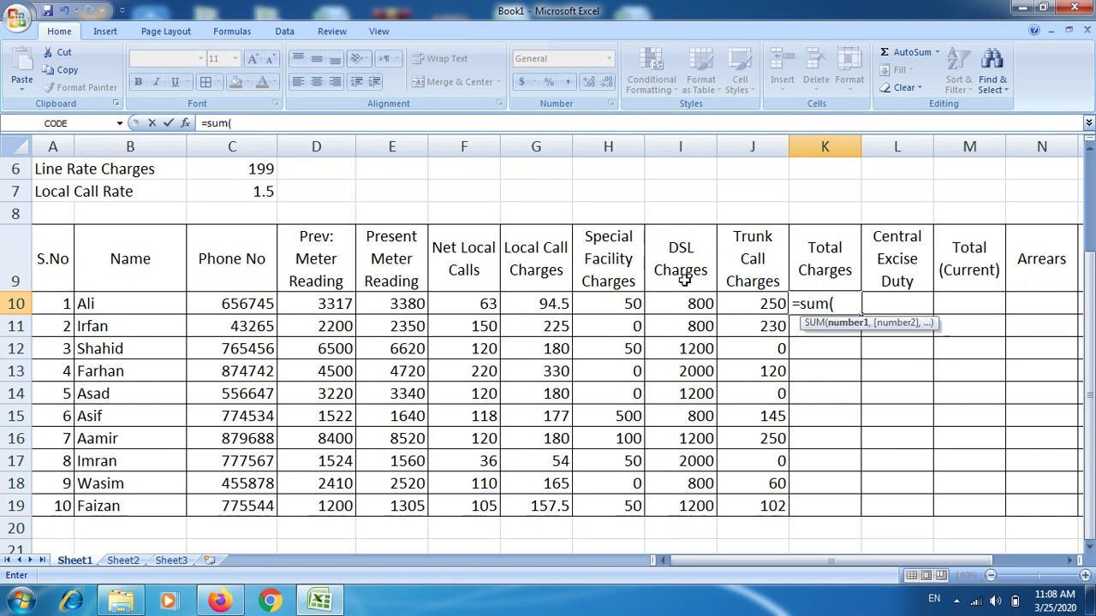
pyautogui.click(541, 304)
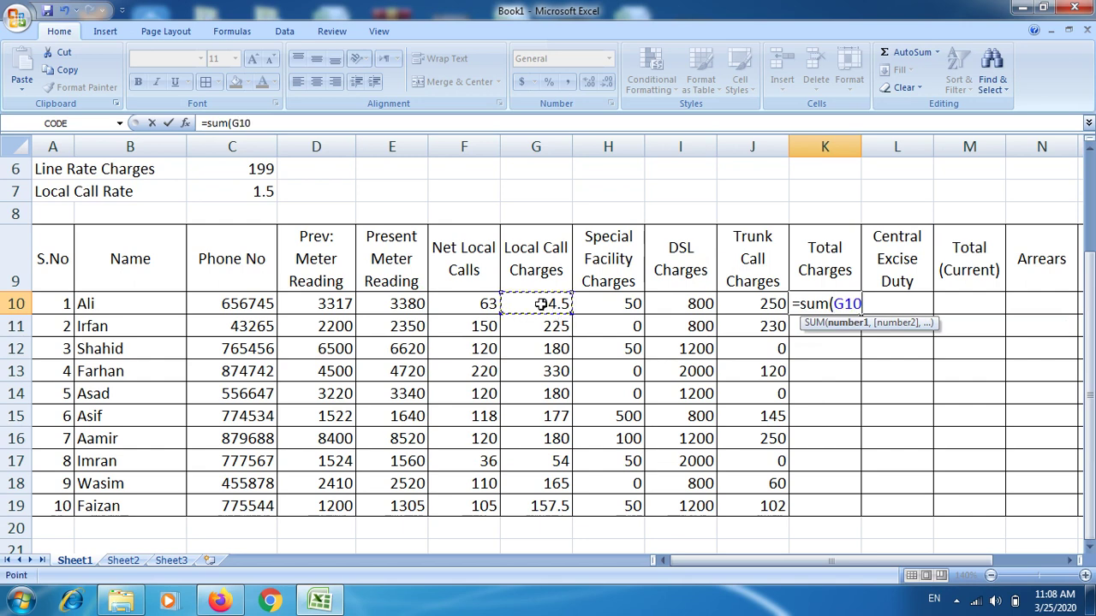
pyautogui.write('+')
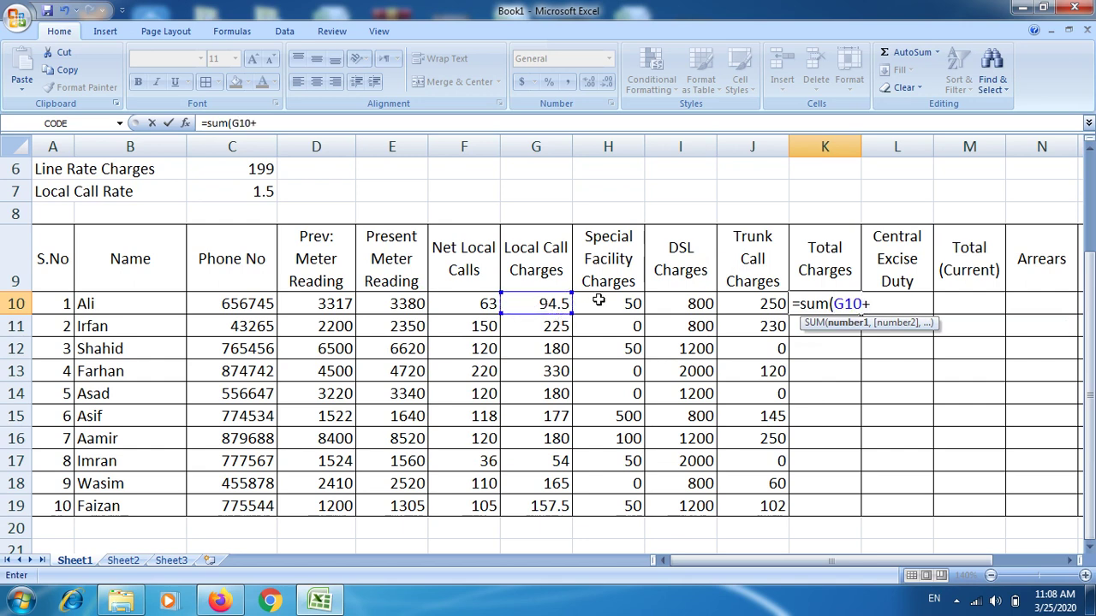
pyautogui.click(598, 299)
pyautogui.write('+')
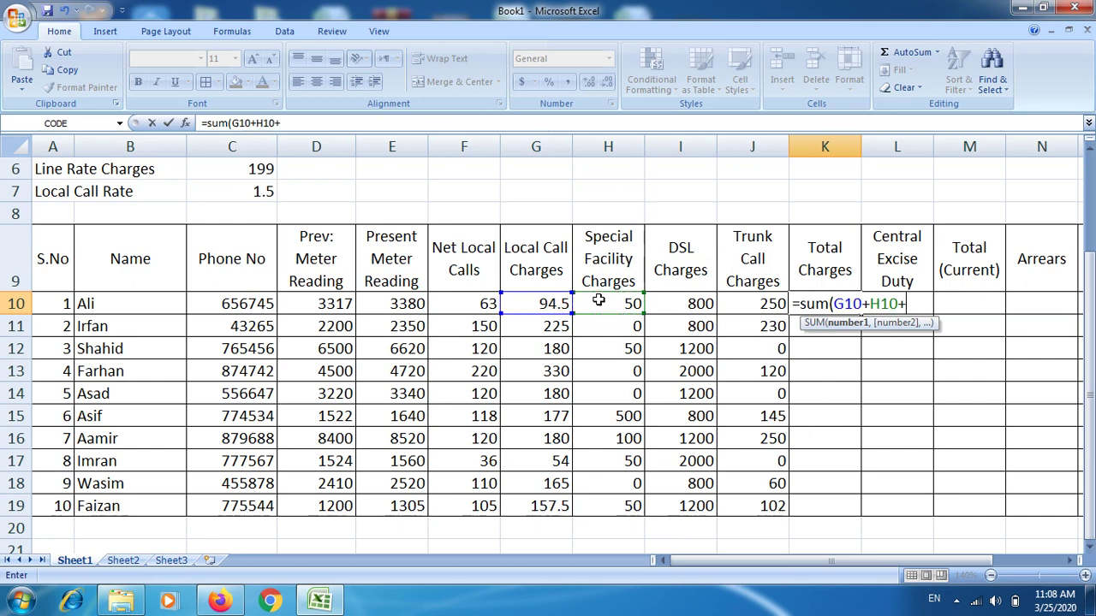
pyautogui.click(692, 303)
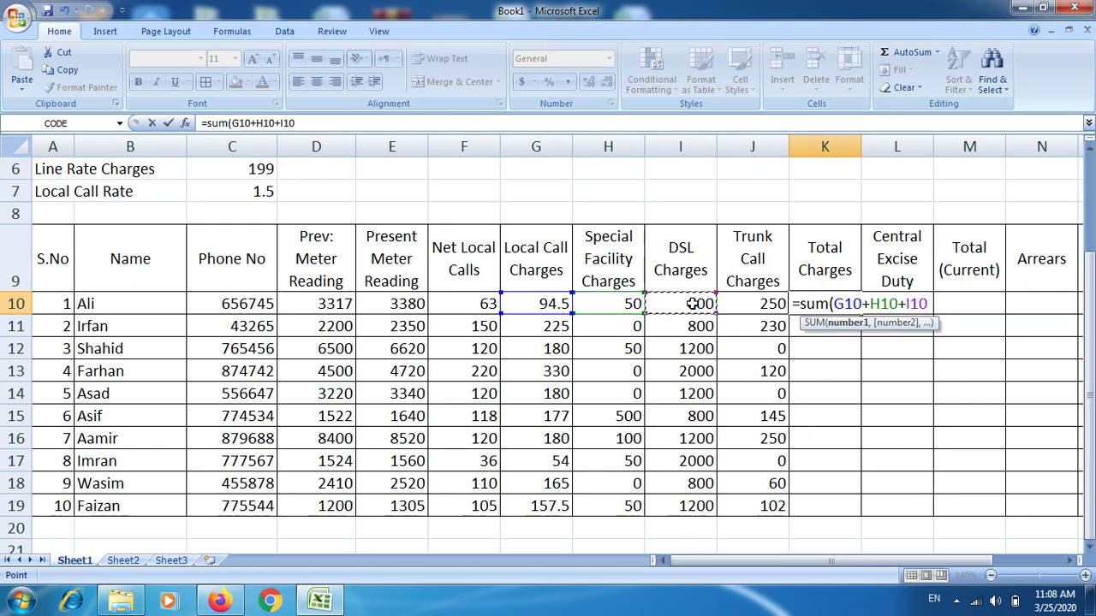
pyautogui.write('+')
pyautogui.click(758, 312)
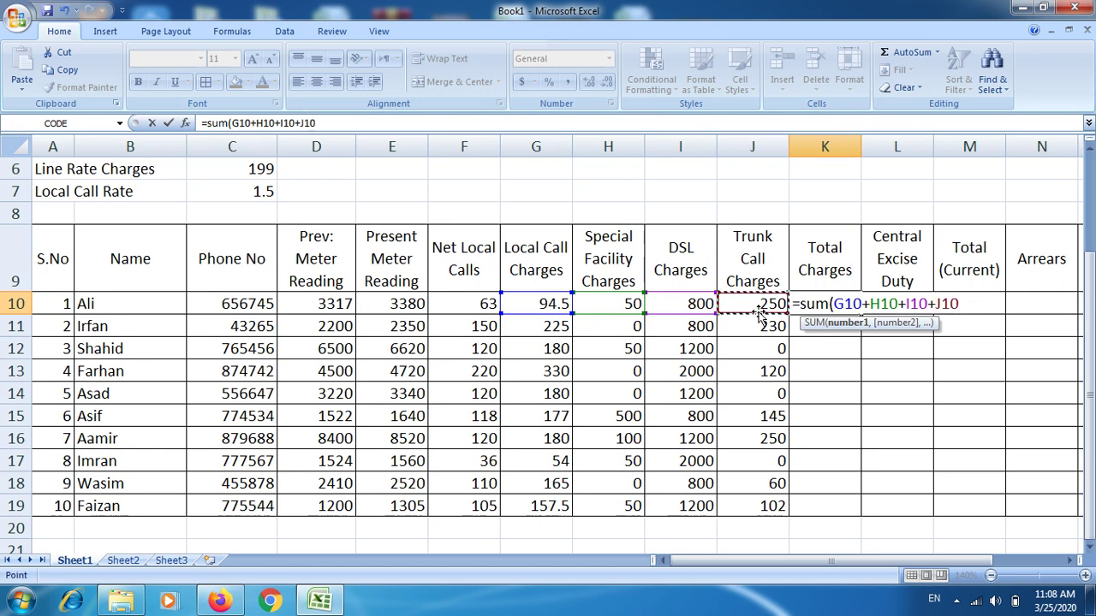
pyautogui.write('+')
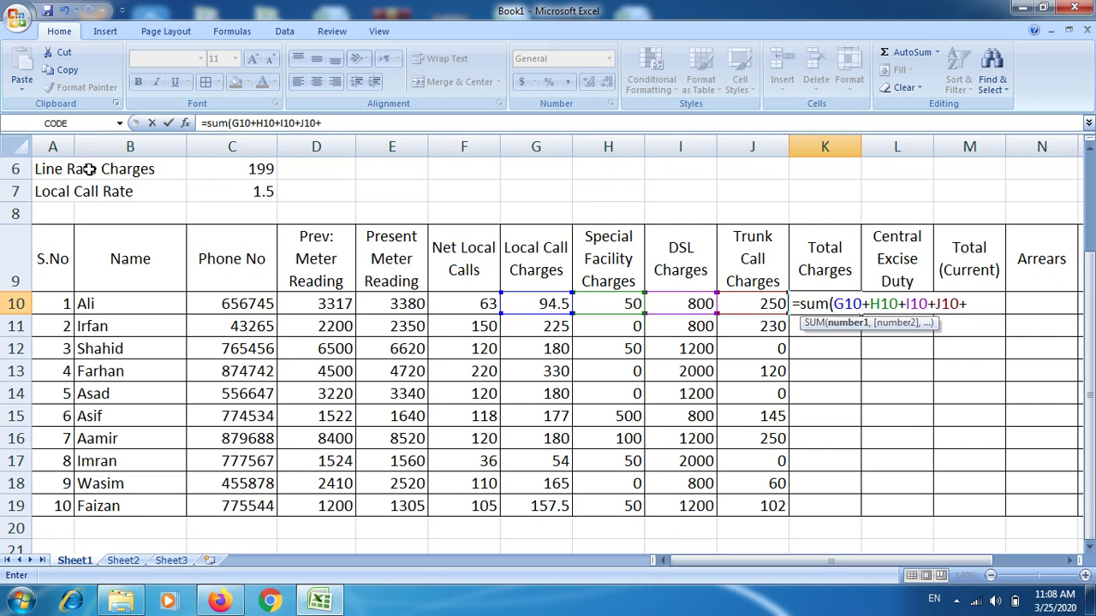
pyautogui.click(241, 174)
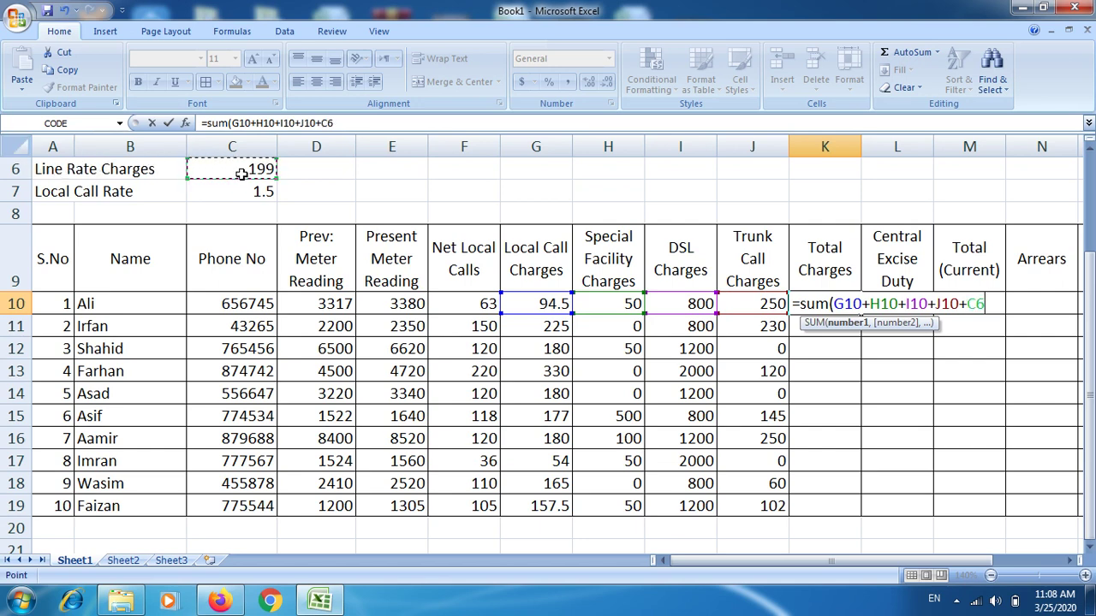
pyautogui.write(')')
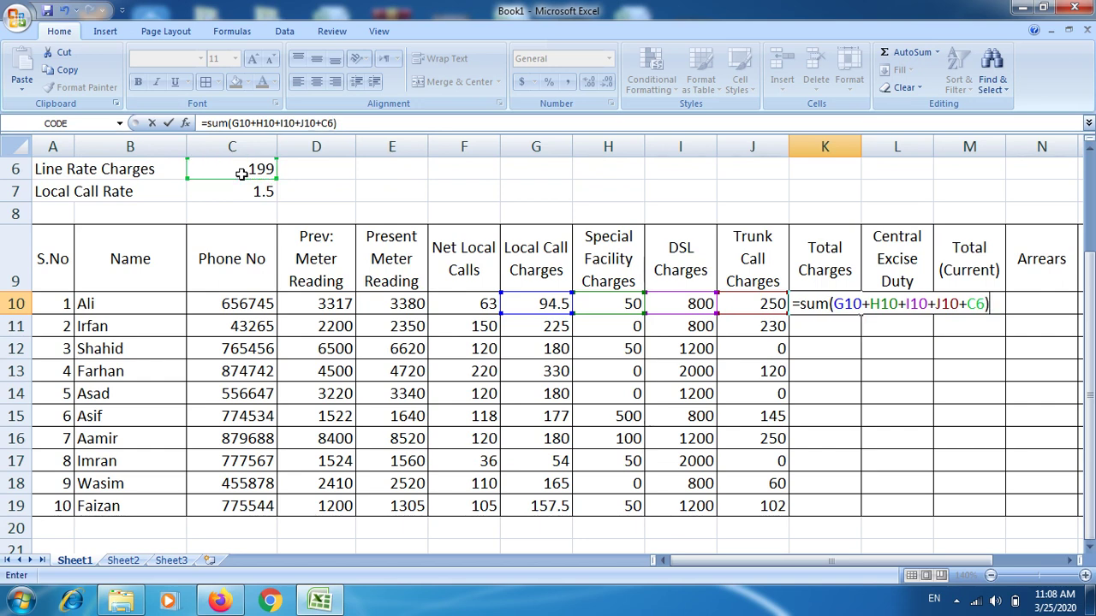
pyautogui.press('Return')
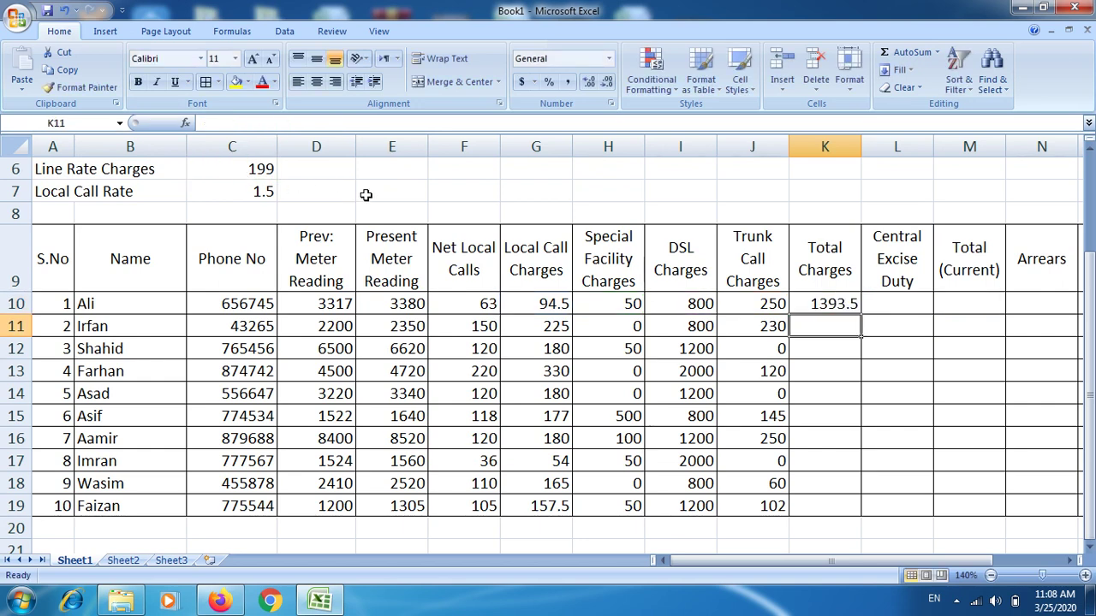
# - Make the line rate reference in K10's formula absolute as $C$6
pyautogui.click(820, 308)
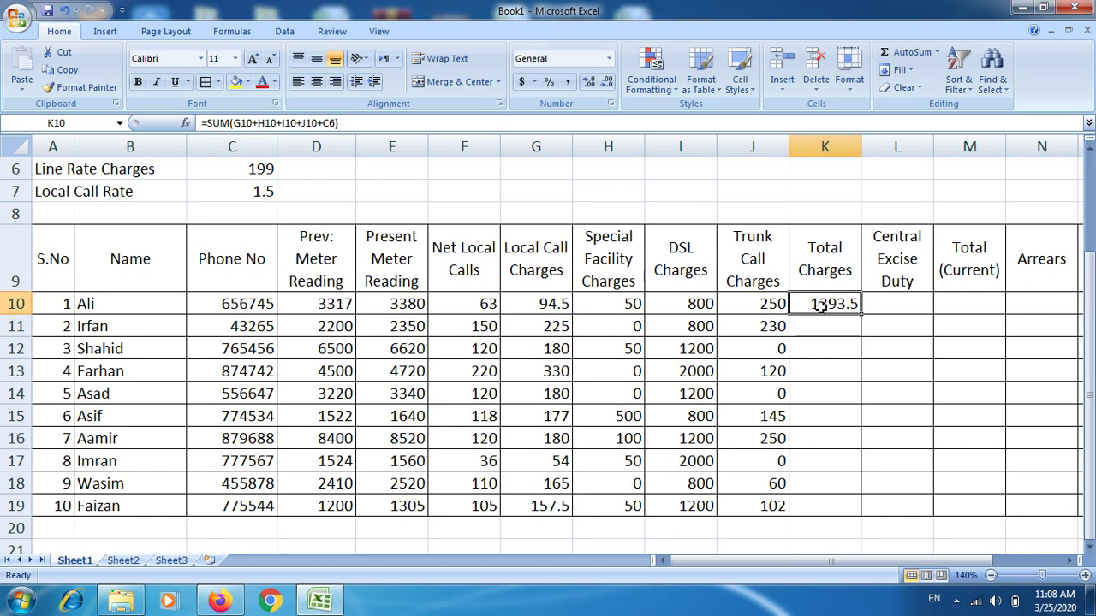
pyautogui.doubleClick(820, 308)
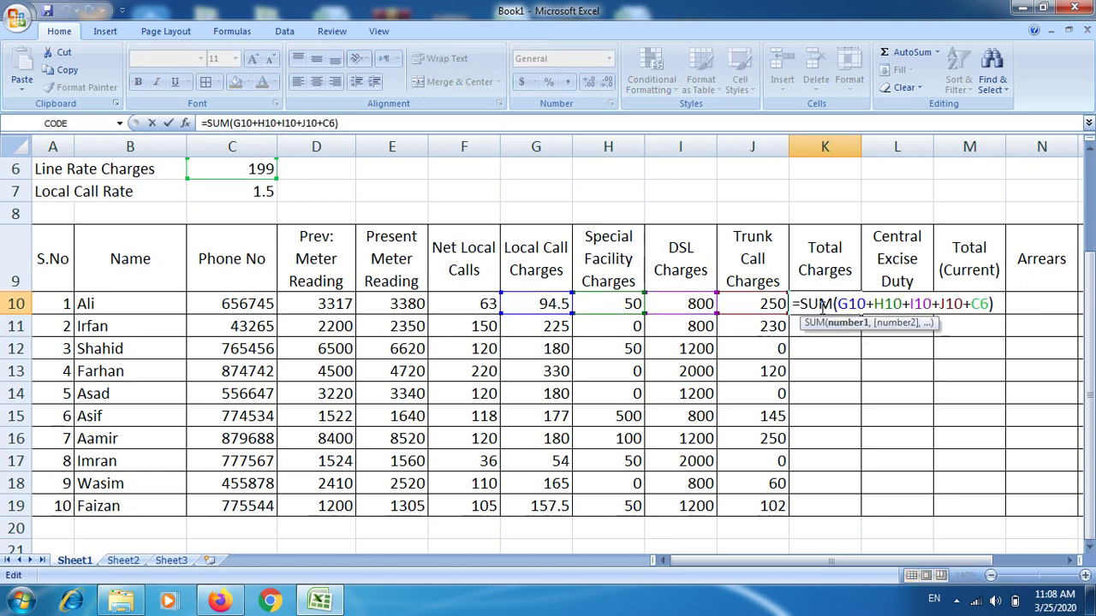
pyautogui.write('$C')
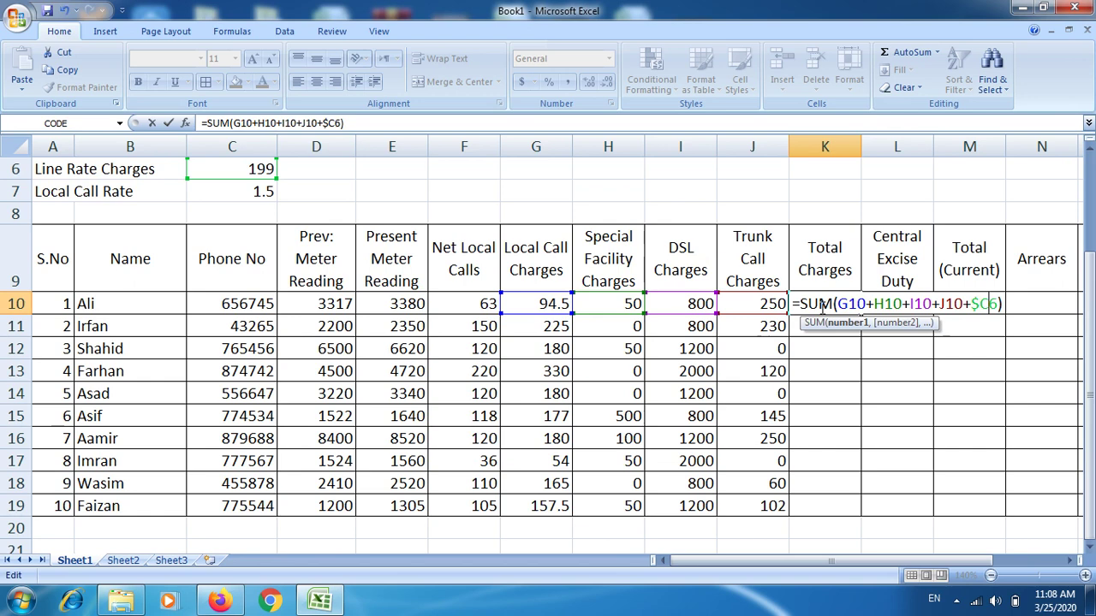
pyautogui.write('$')
pyautogui.press('Return')
# - Fill the K10 total formula down to K19 and verify the copy in K11
pyautogui.click(826, 302)
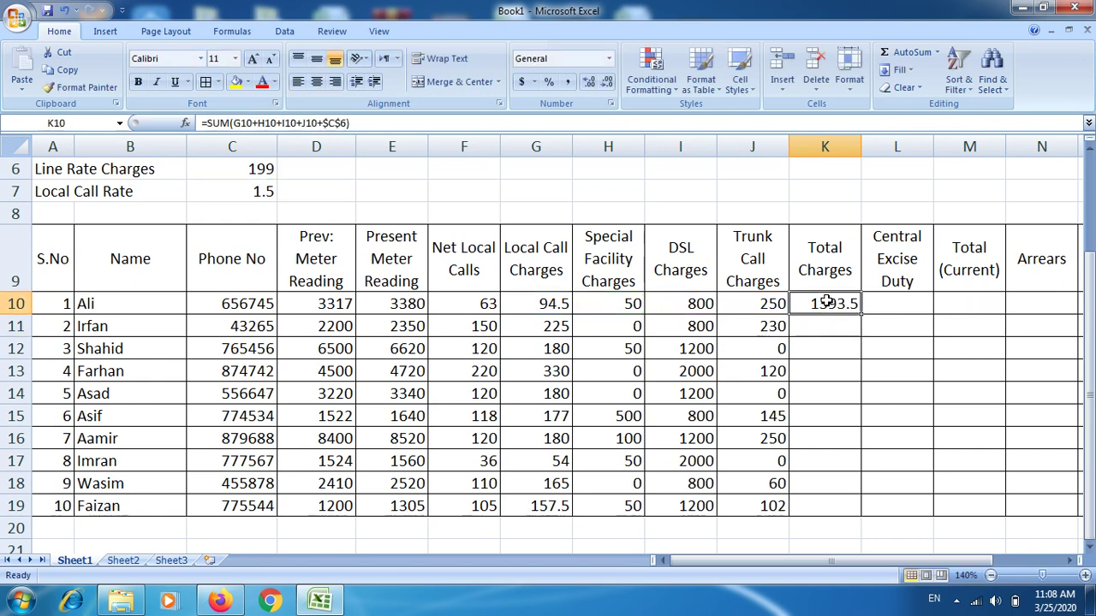
pyautogui.moveTo(860, 315); pyautogui.dragTo(854, 499)
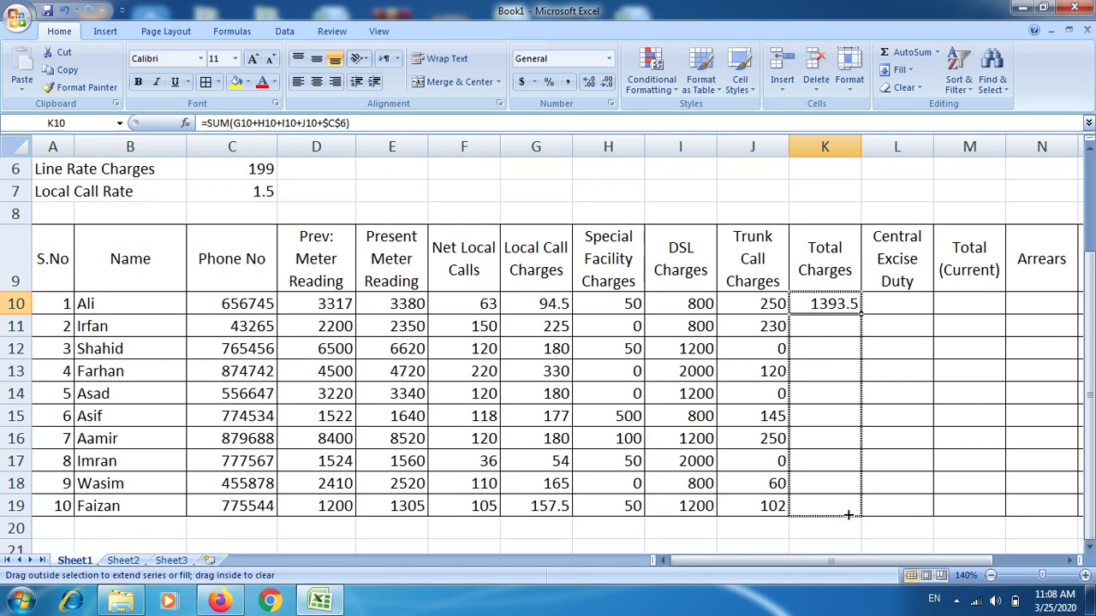
pyautogui.moveTo(853, 499); pyautogui.dragTo(853, 510)
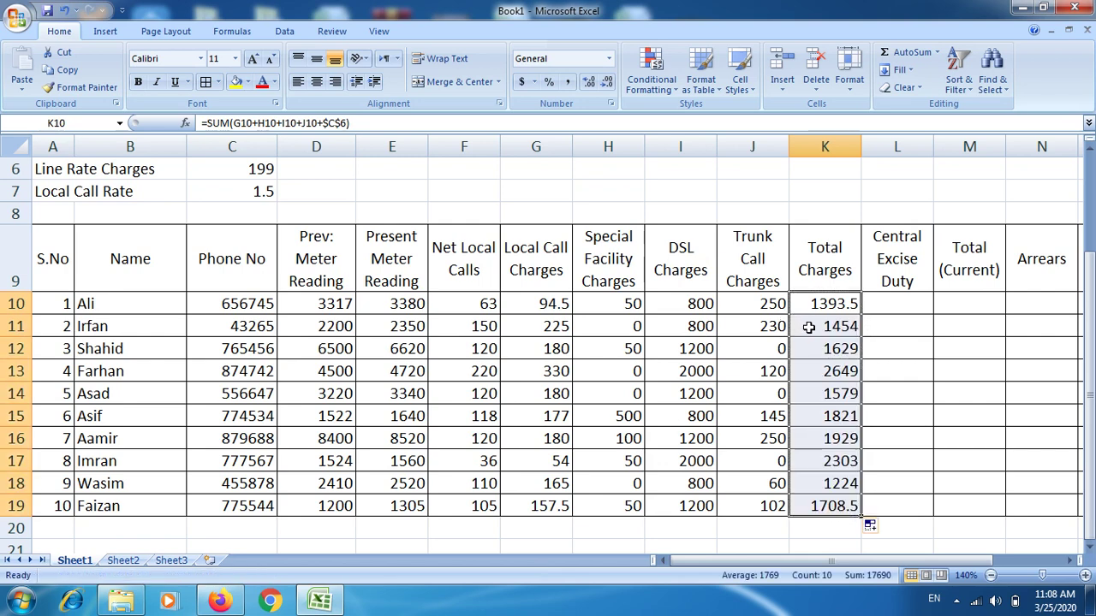
pyautogui.doubleClick(806, 326)
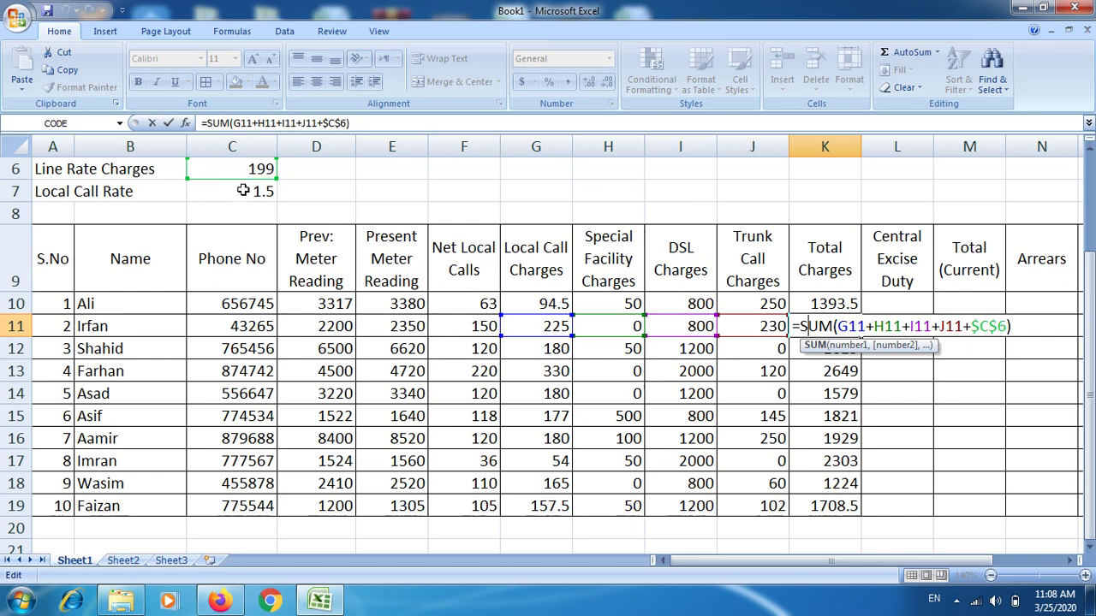
pyautogui.press('Return')
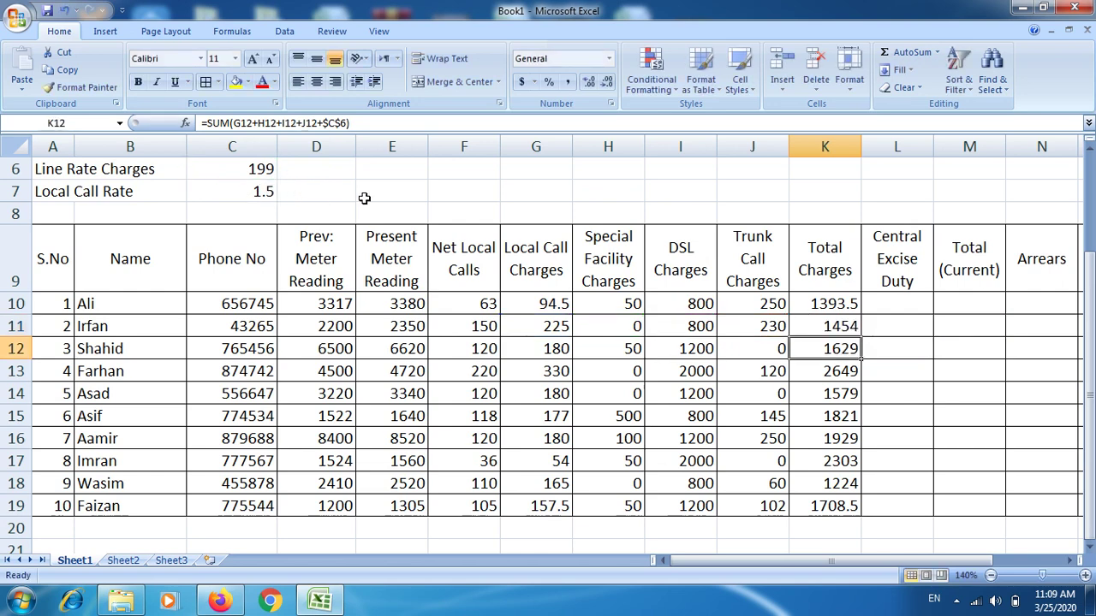
pyautogui.click(898, 305)
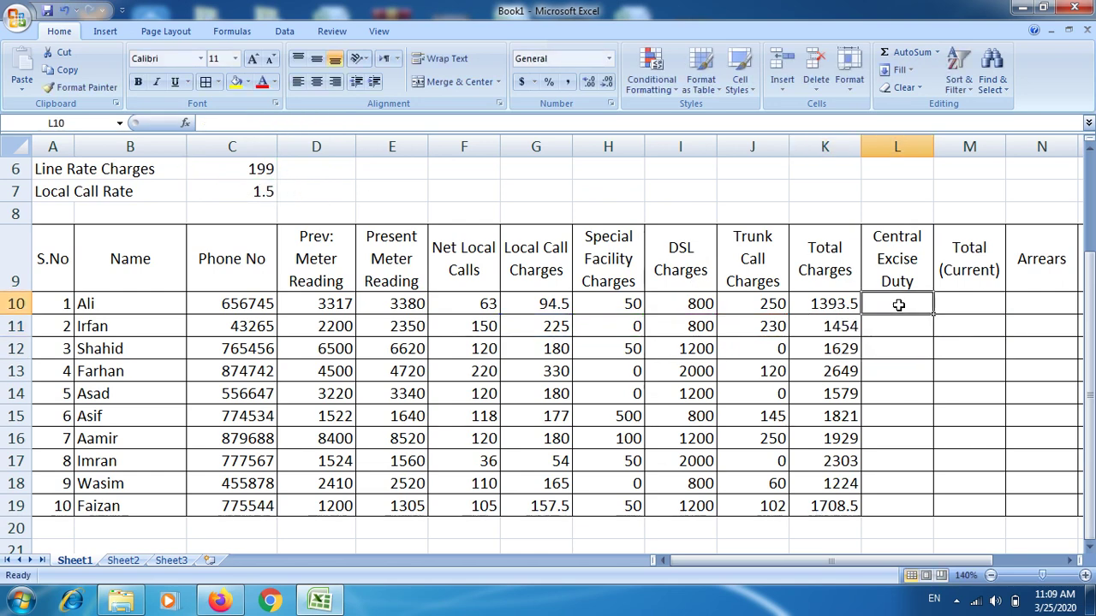
# - Enter =K10*C5 in L10 to compute the 20% central excise duty
pyautogui.write('=')
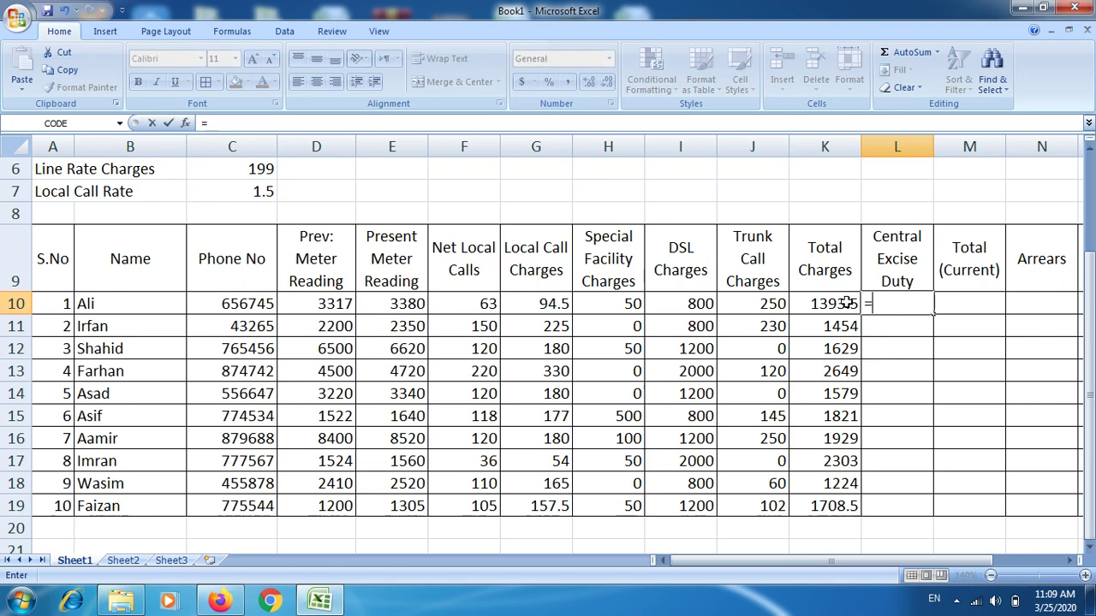
pyautogui.click(826, 302)
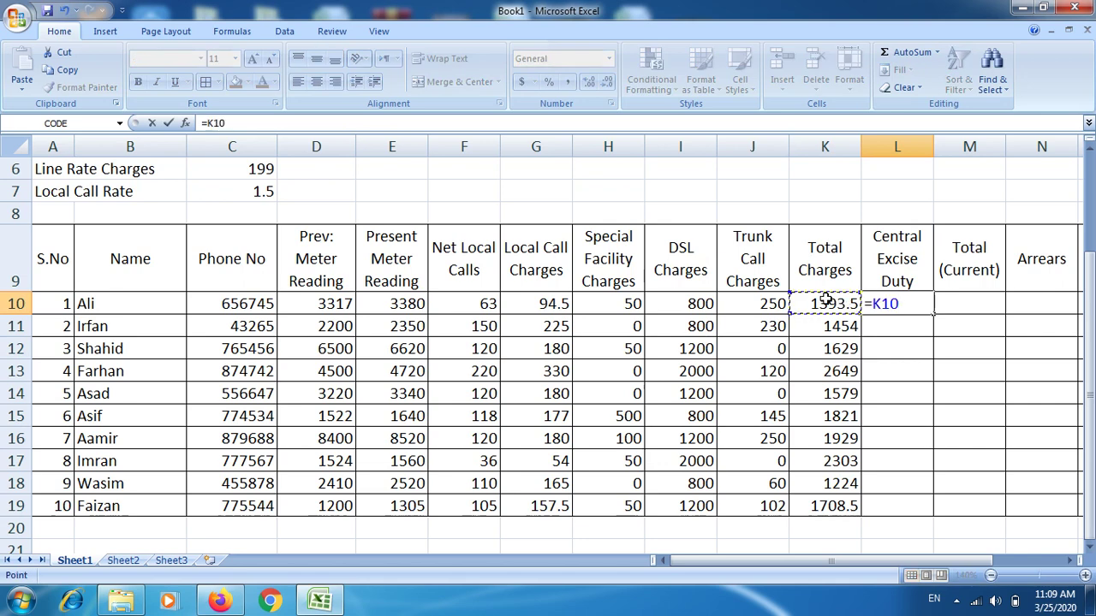
pyautogui.write('*')
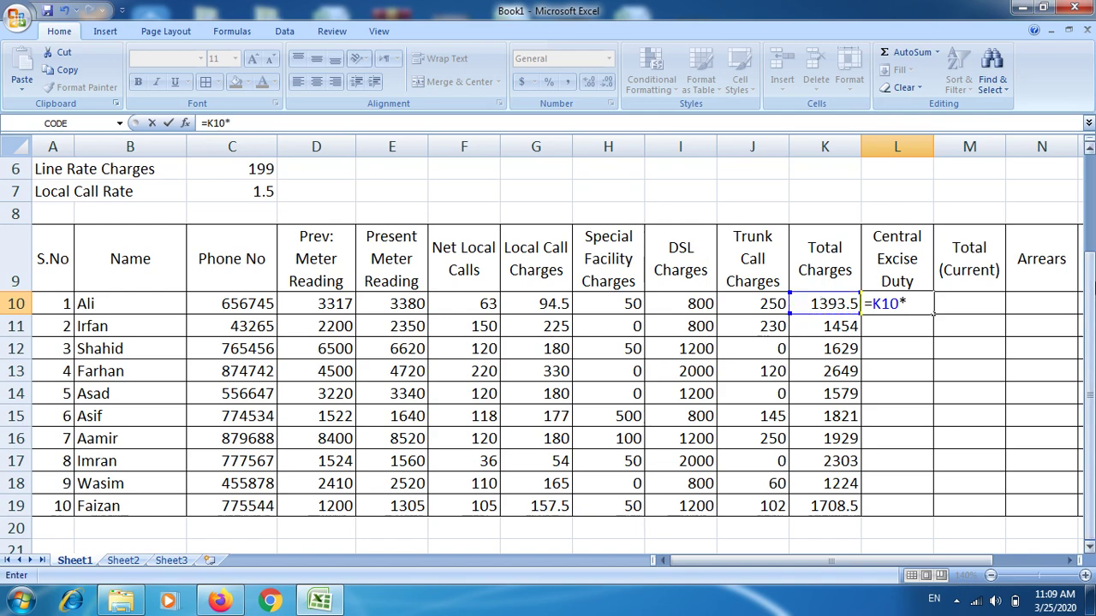
pyautogui.moveTo(1089, 285); pyautogui.dragTo(1090, 273)
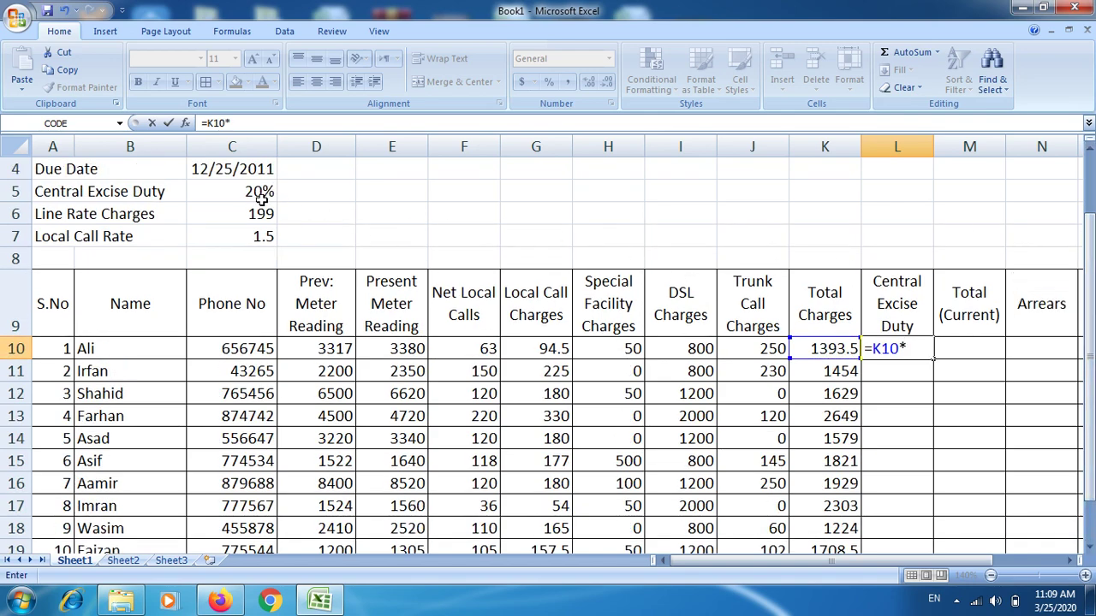
pyautogui.click(253, 194)
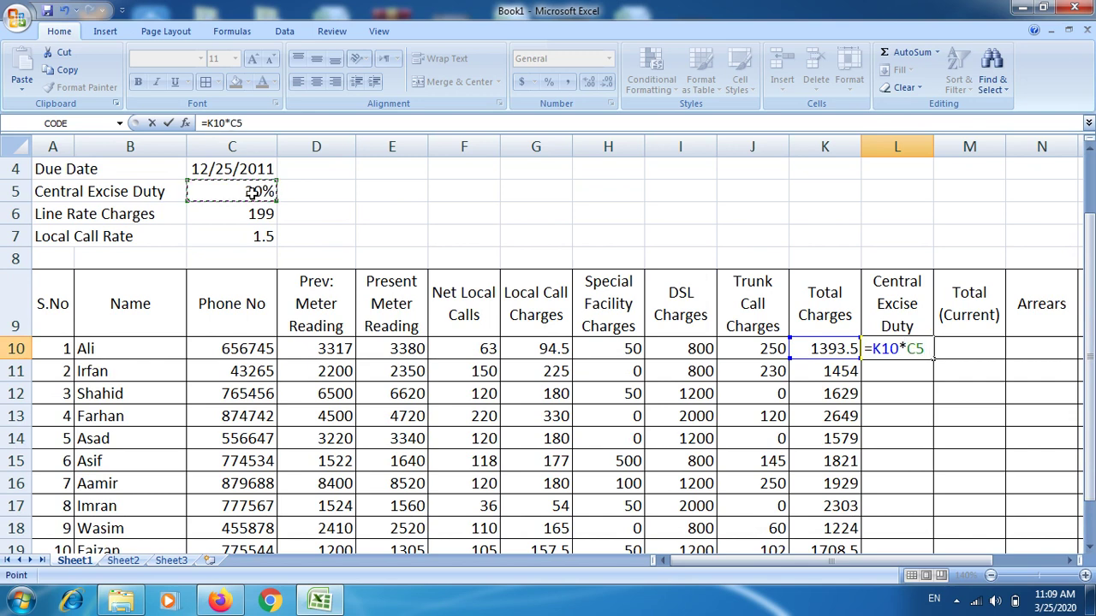
pyautogui.press('Return')
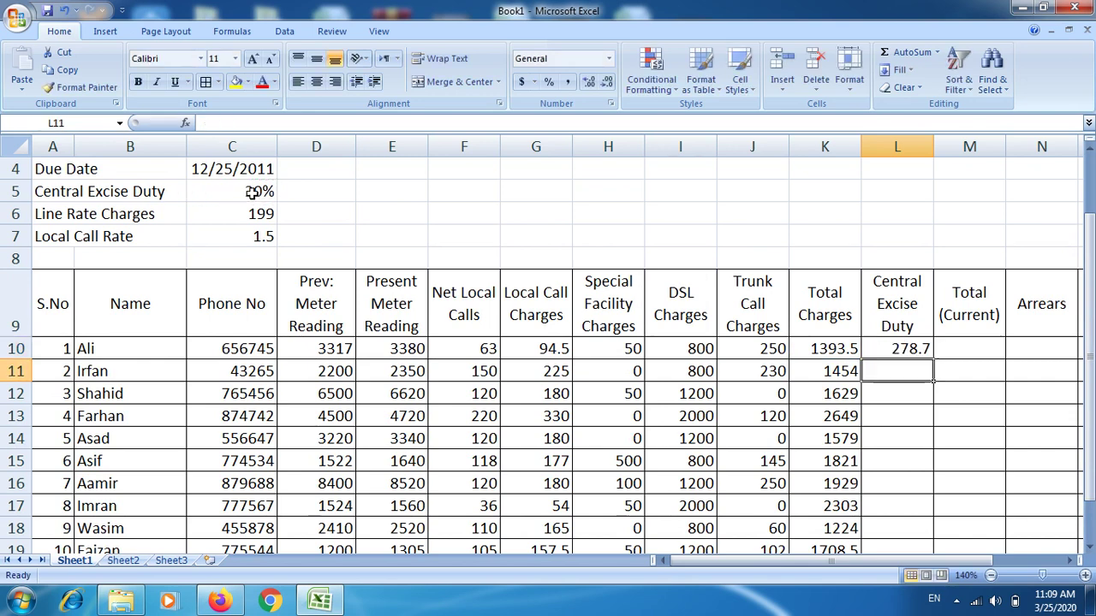
# - Test-copy the excise formula to L11, then lock the rate as $C$5 in L10
pyautogui.click(913, 349)
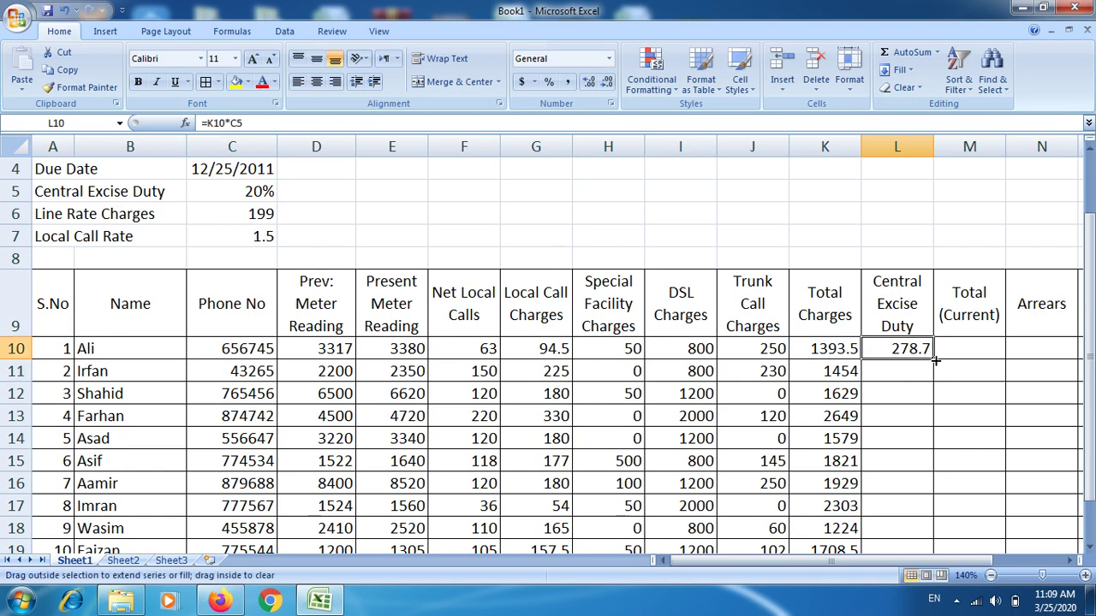
pyautogui.moveTo(935, 360); pyautogui.dragTo(939, 379)
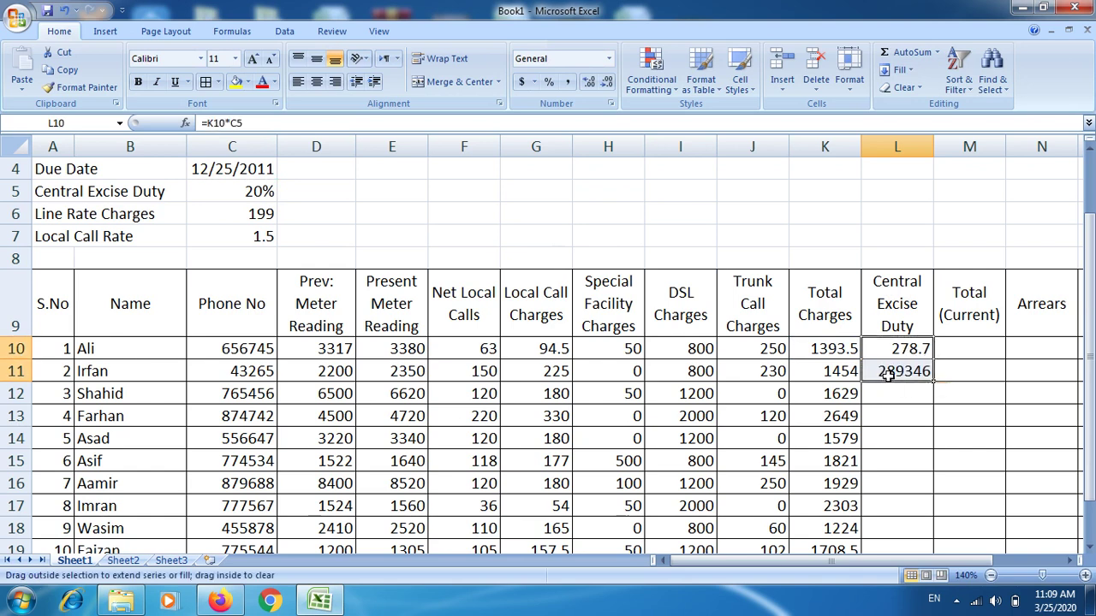
pyautogui.doubleClick(886, 377)
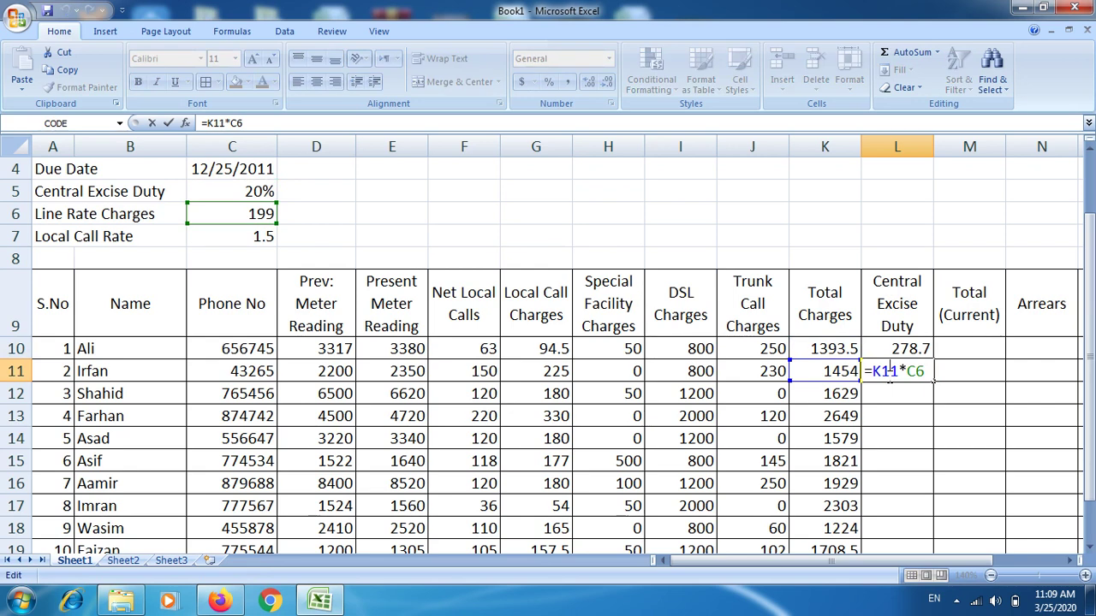
pyautogui.press('Return')
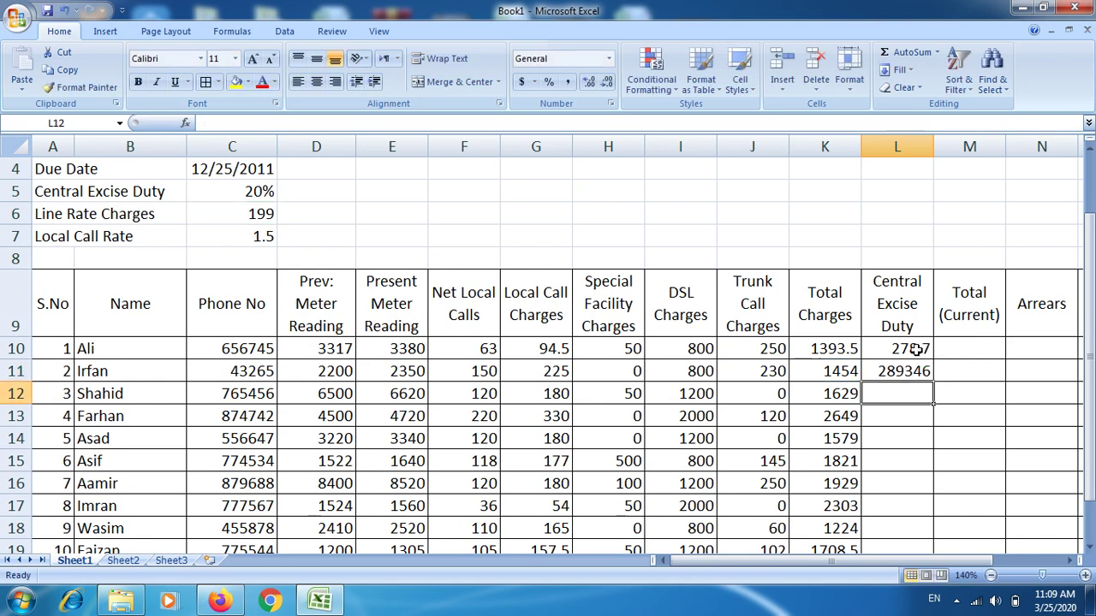
pyautogui.click(914, 349)
pyautogui.doubleClick(915, 348)
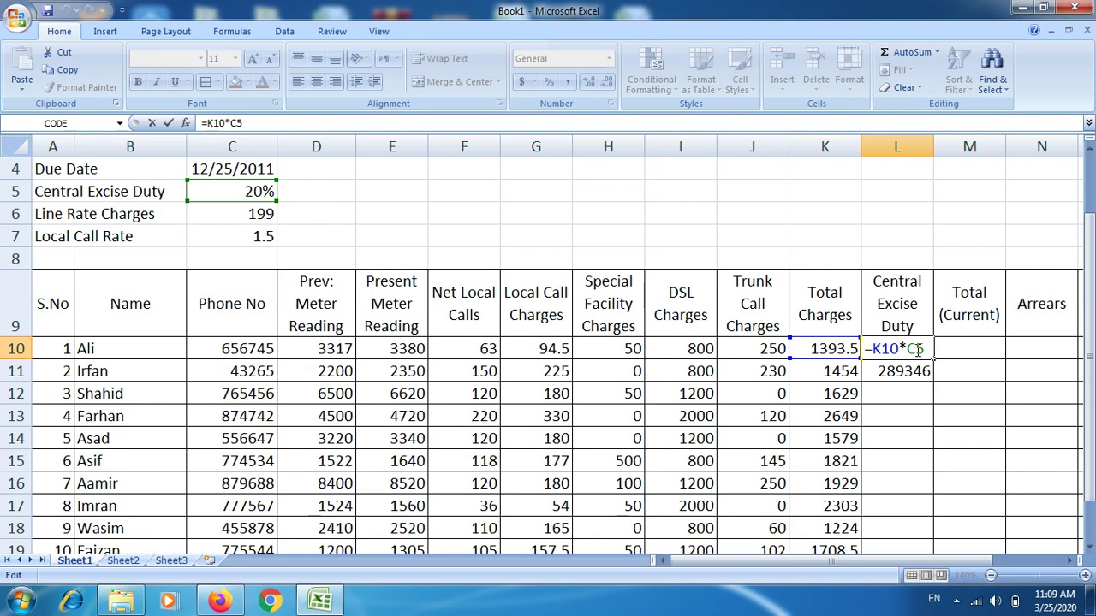
pyautogui.write('$')
pyautogui.write('$')
pyautogui.press('Return')
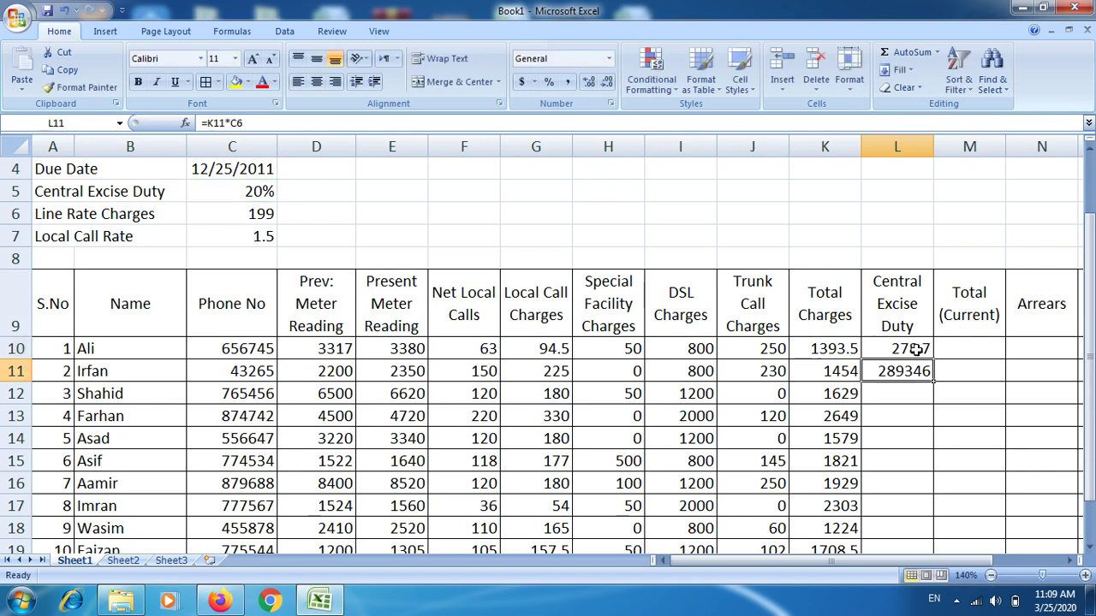
# - Fill the corrected excise formula down to L19, giving 278.7 through 341.7
pyautogui.moveTo(914, 349)
pyautogui.mouseDown()
pyautogui.moveTo(936, 356)
pyautogui.moveTo(914, 348)
pyautogui.moveTo(935, 402)
pyautogui.mouseUp()
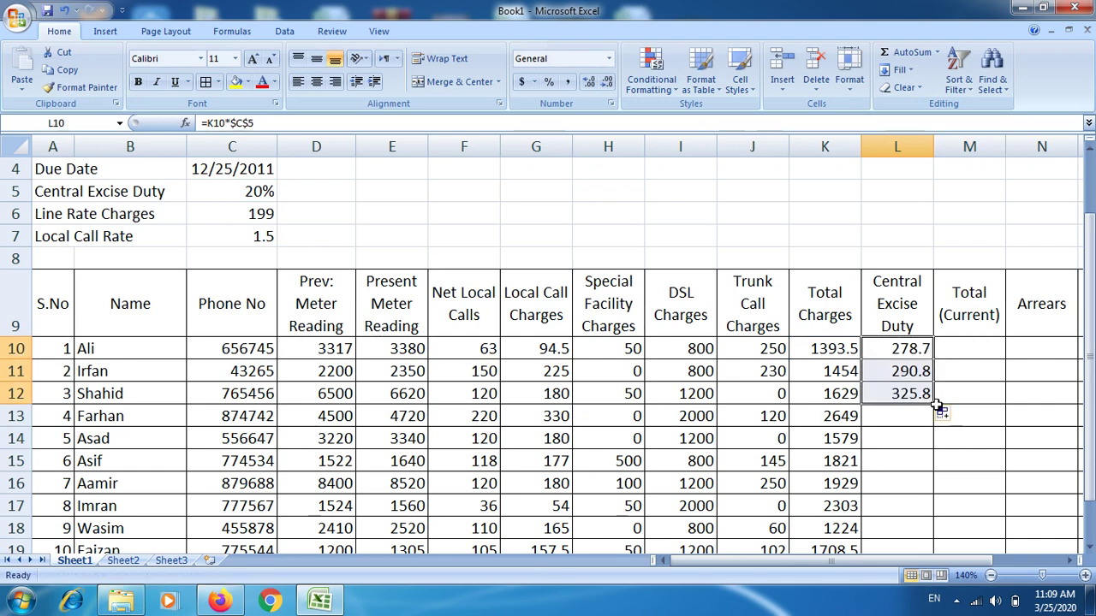
pyautogui.doubleClick(909, 371)
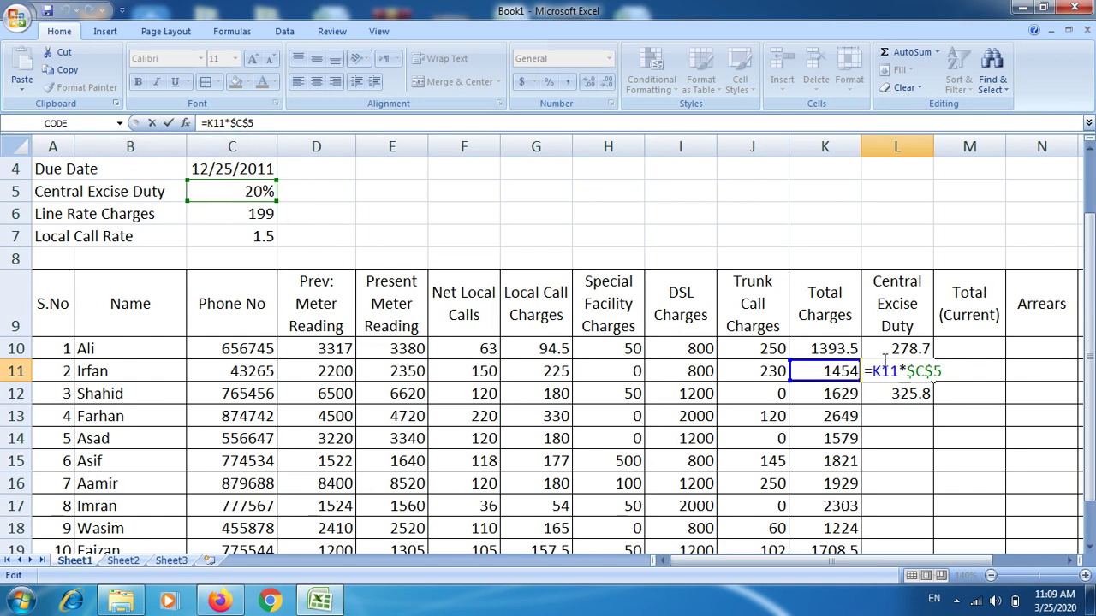
pyautogui.press('Return')
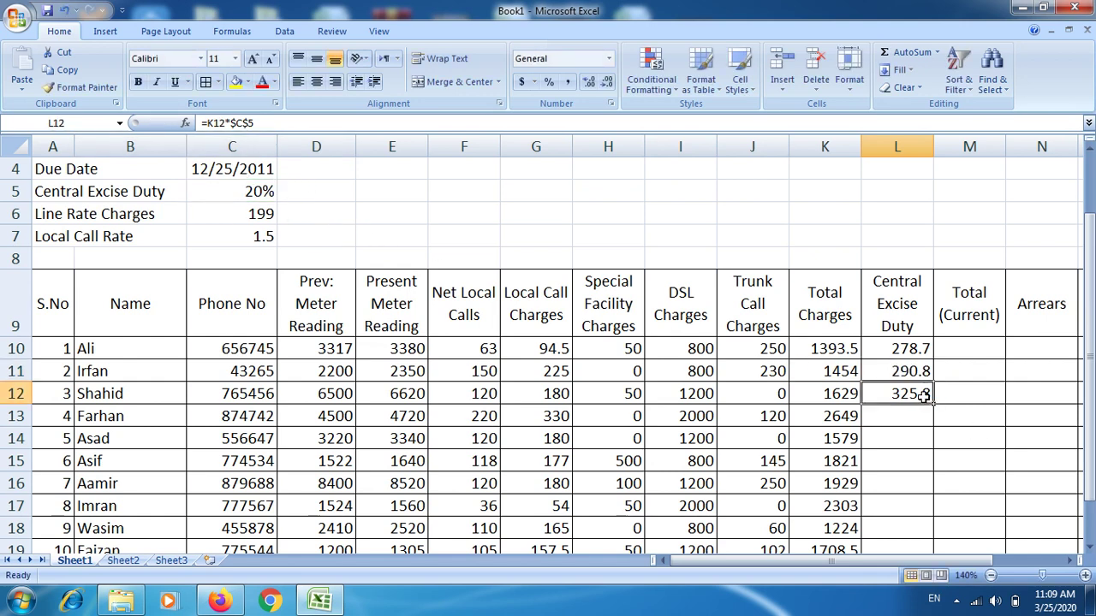
pyautogui.moveTo(934, 406); pyautogui.dragTo(934, 542)
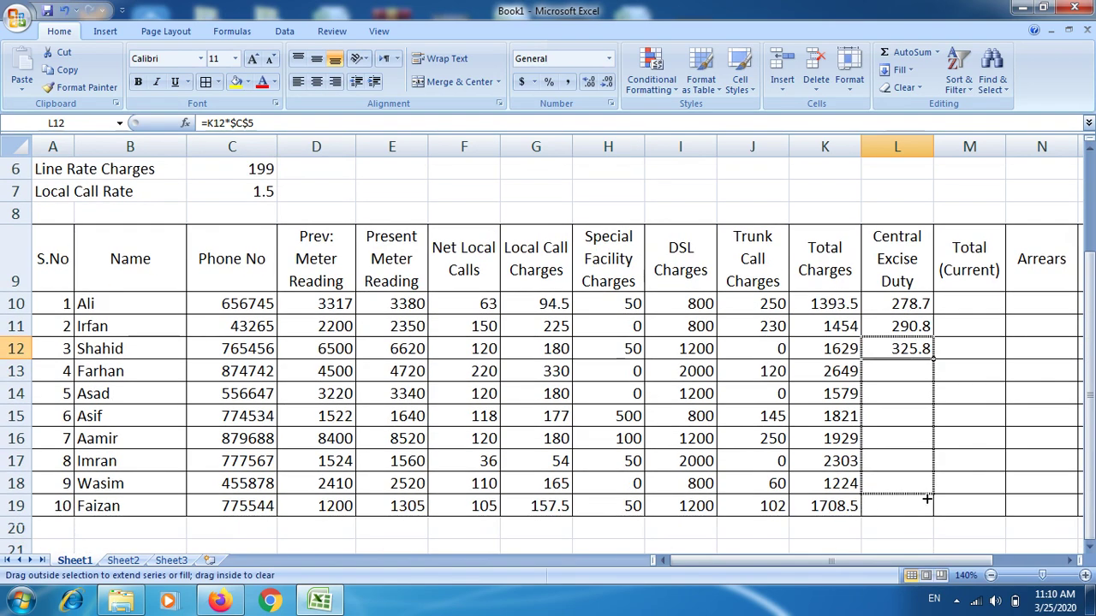
pyautogui.moveTo(934, 542); pyautogui.dragTo(933, 510)
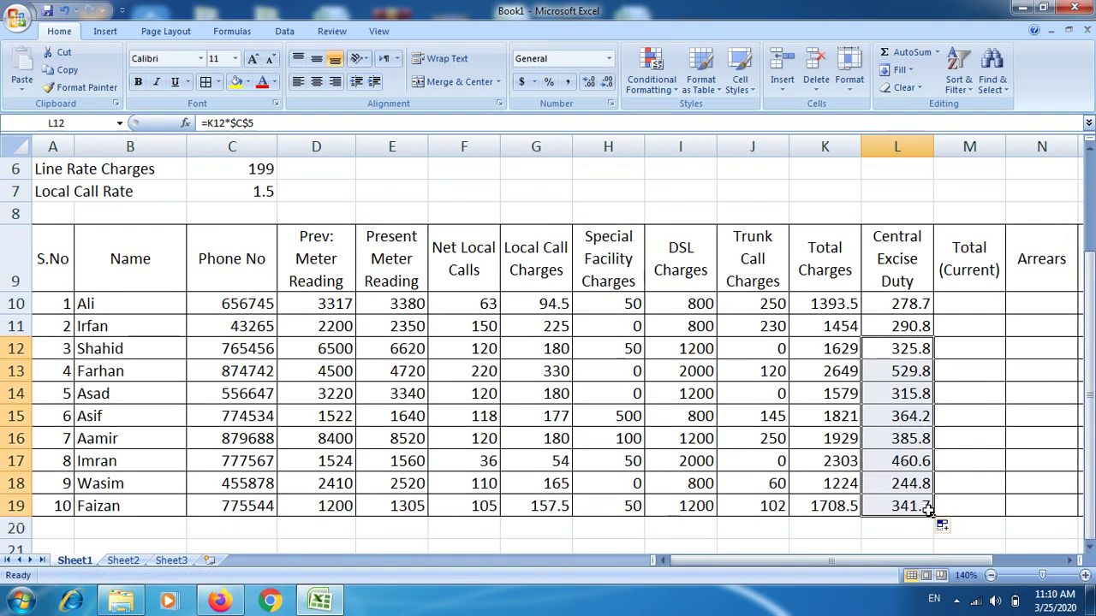
# - Enter =K10+L10 in M10 and fill it down to M19 (1672.2 to 2050.2)
pyautogui.click(970, 304)
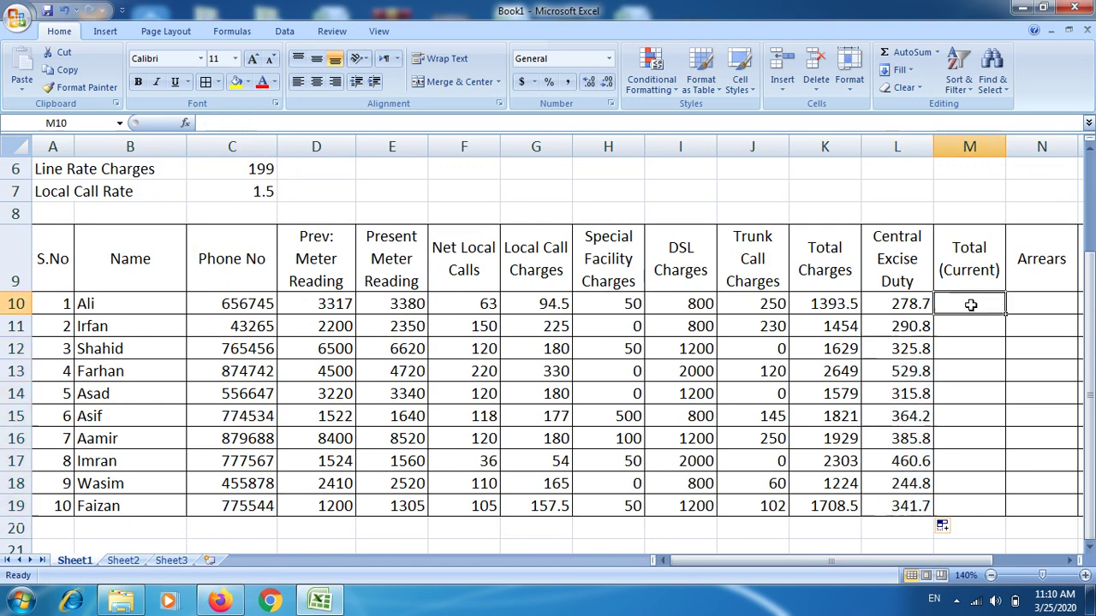
pyautogui.write('=')
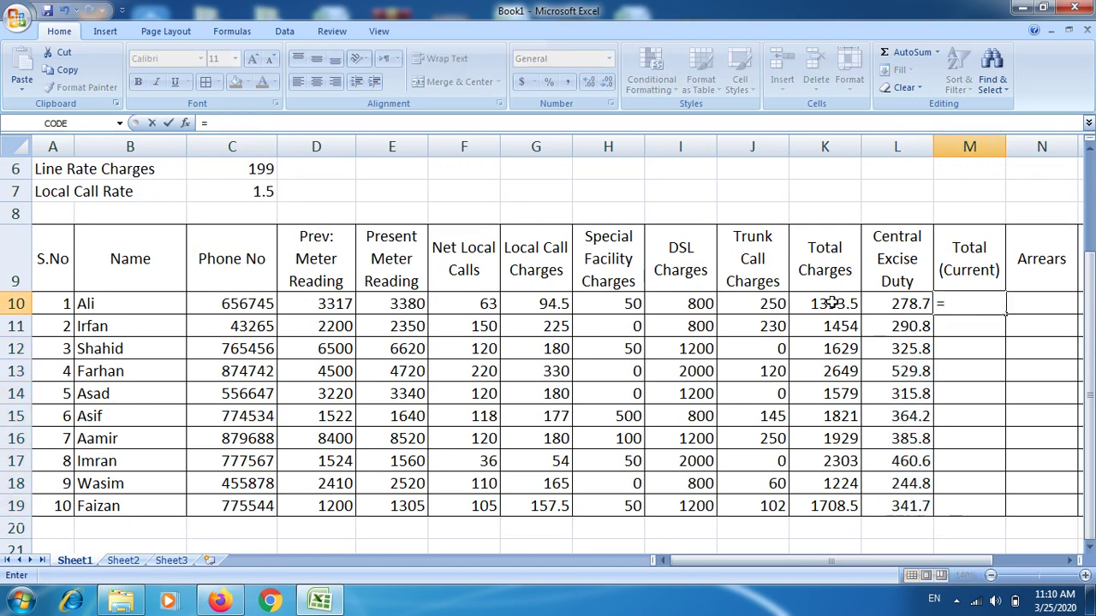
pyautogui.click(830, 304)
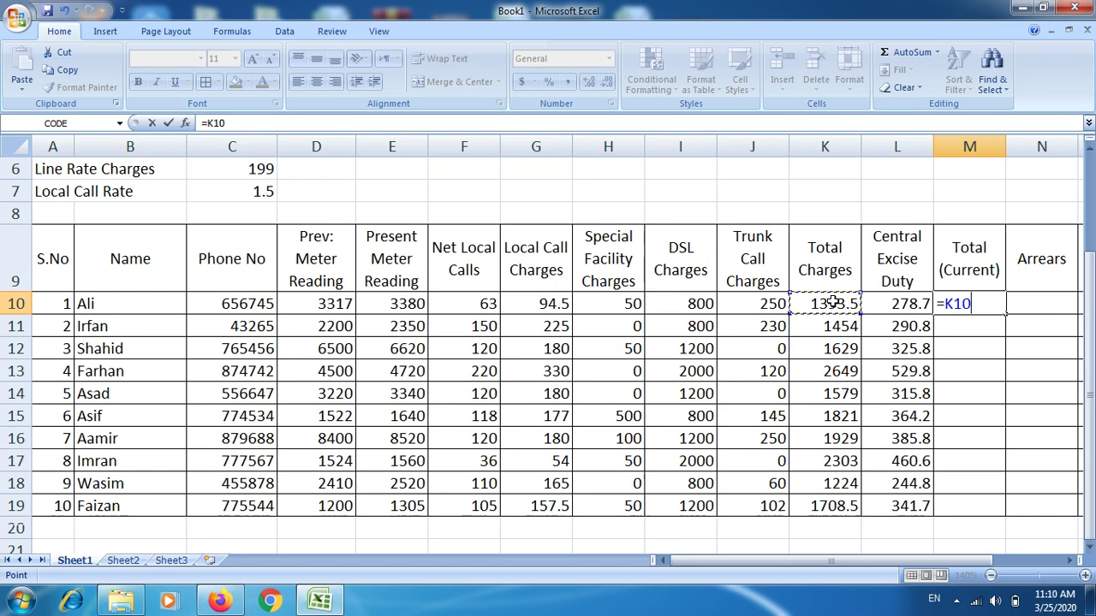
pyautogui.write('+')
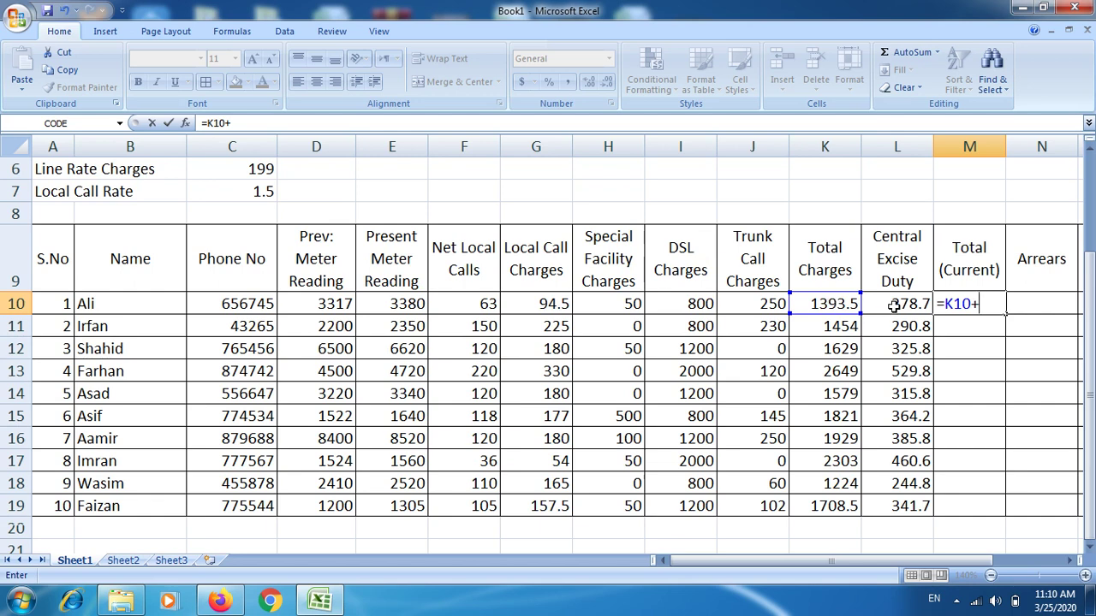
pyautogui.click(893, 306)
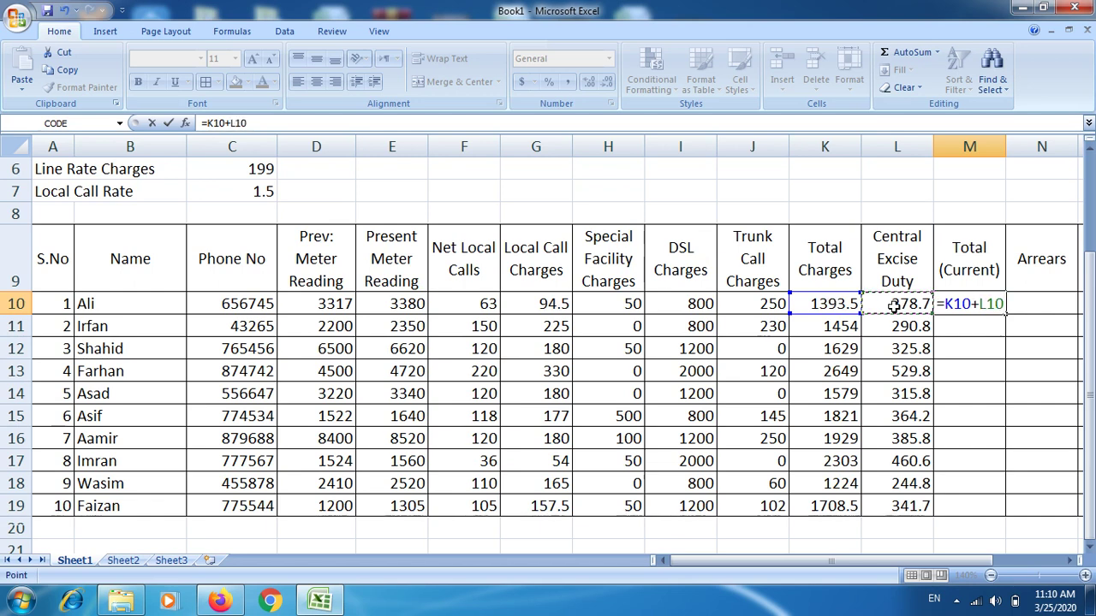
pyautogui.press('Return')
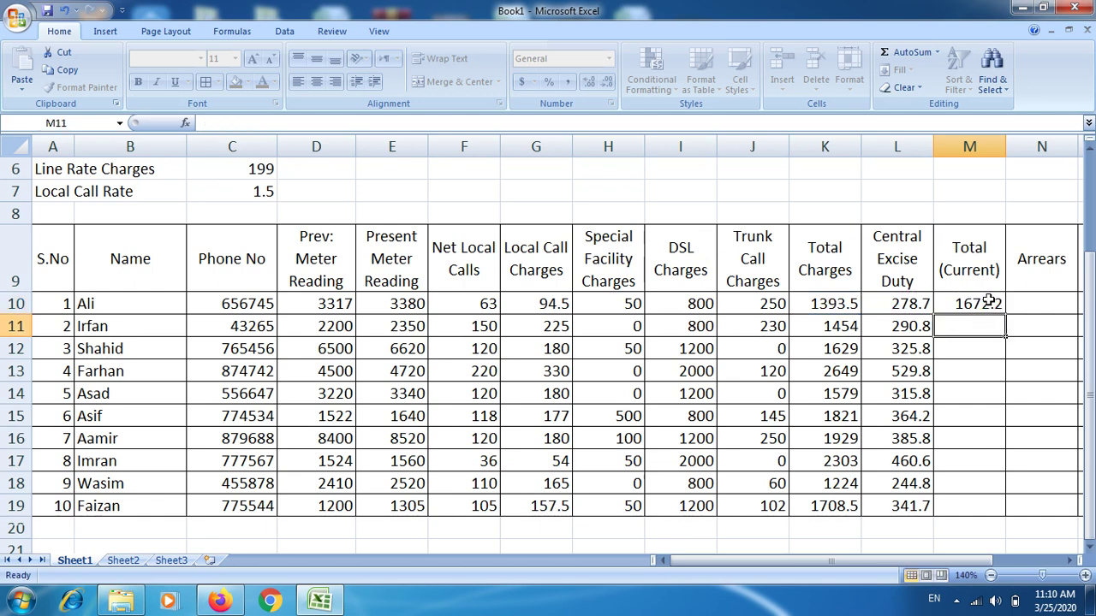
pyautogui.click(984, 304)
pyautogui.moveTo(1005, 313); pyautogui.dragTo(1006, 315)
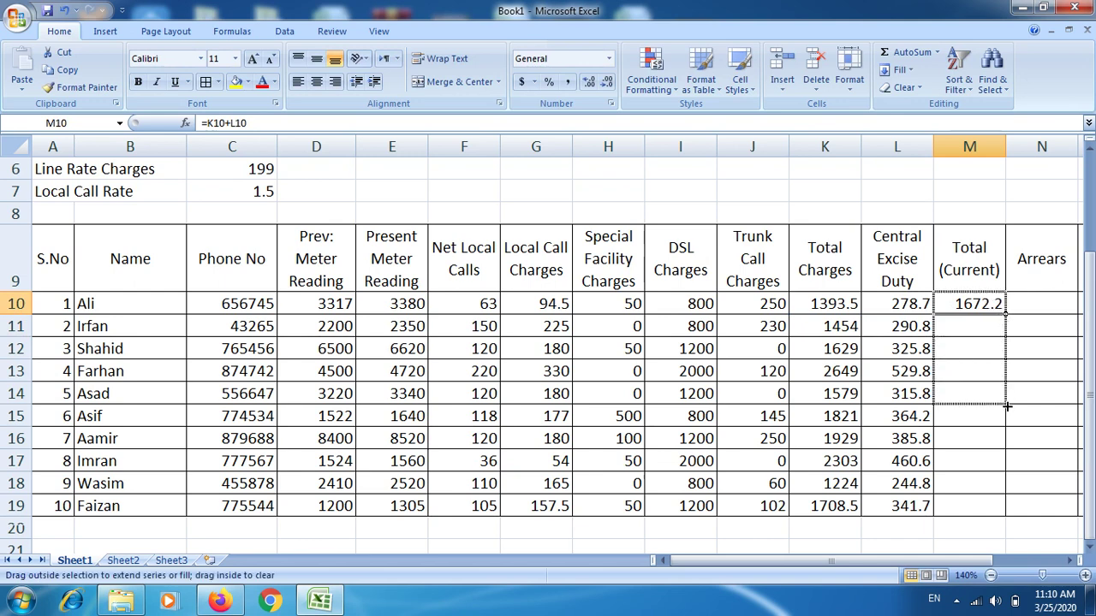
pyautogui.moveTo(1006, 316); pyautogui.dragTo(1009, 512)
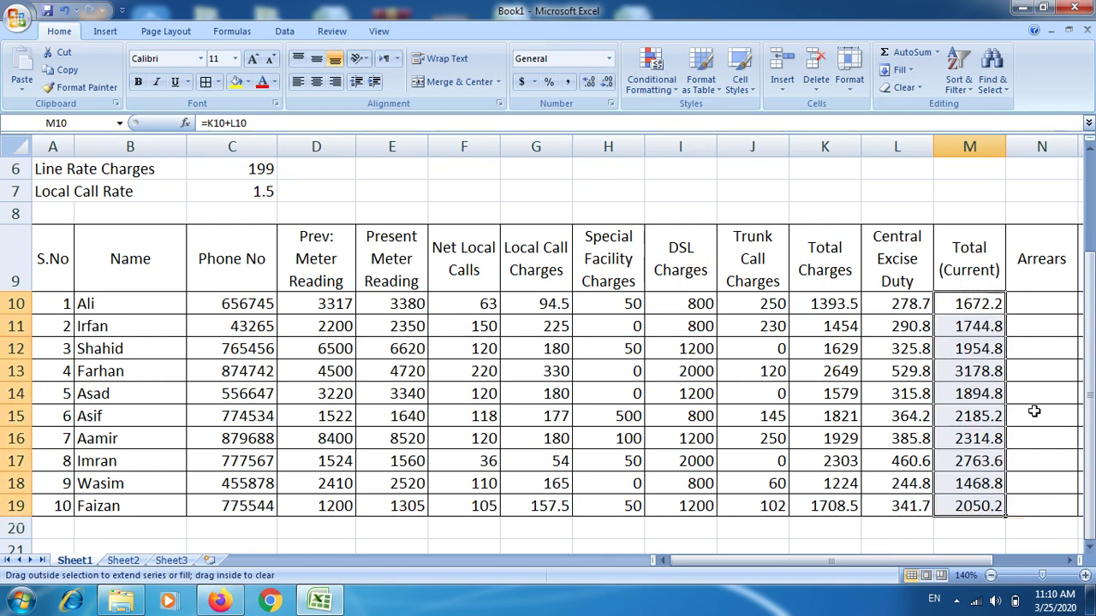
# - Enter arrears of 0, 0 and 200 in N10 through N12
pyautogui.press('Right')
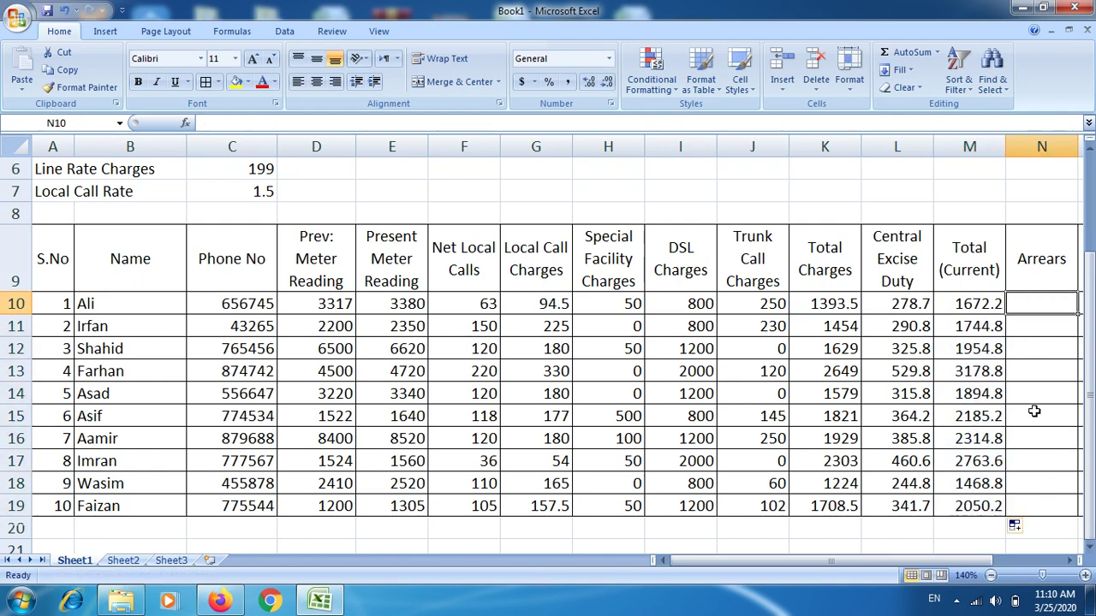
pyautogui.hscroll(2, 1034, 411)
pyautogui.press('Left')
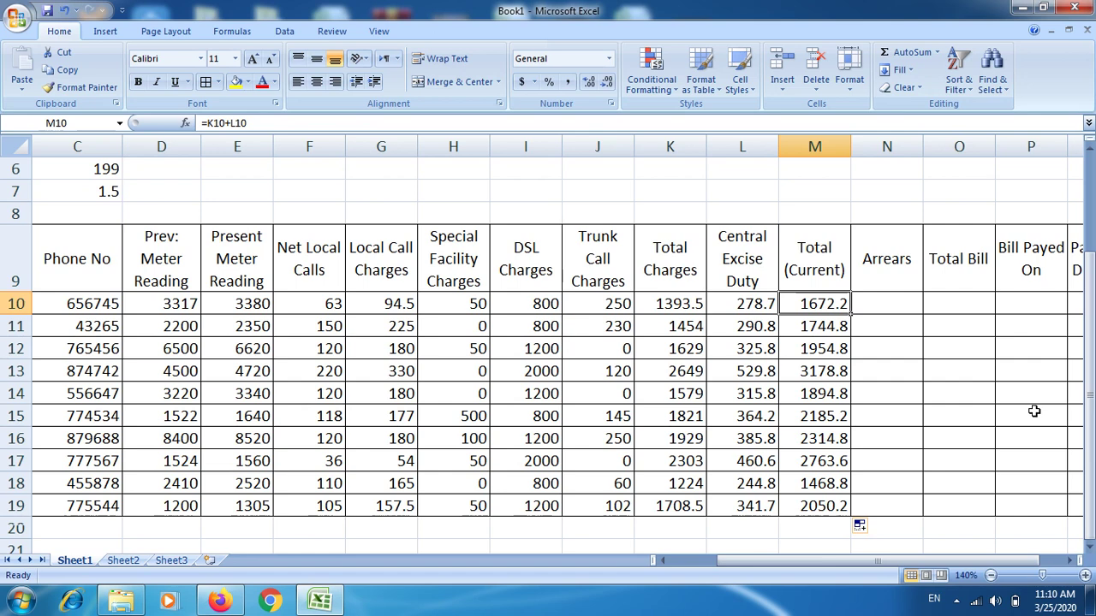
pyautogui.press('Right')
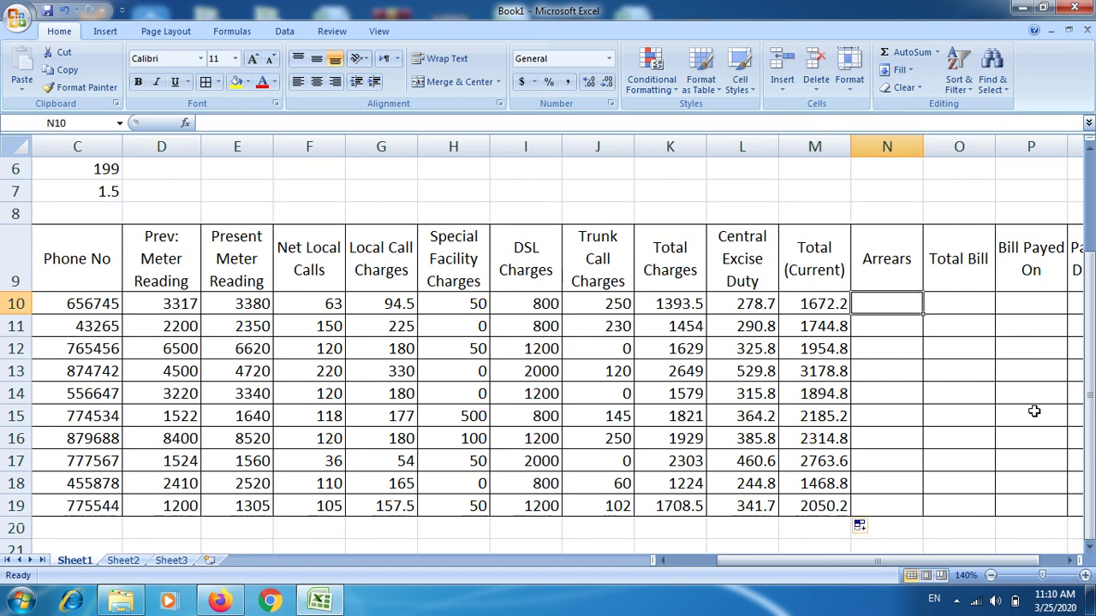
pyautogui.write('0')
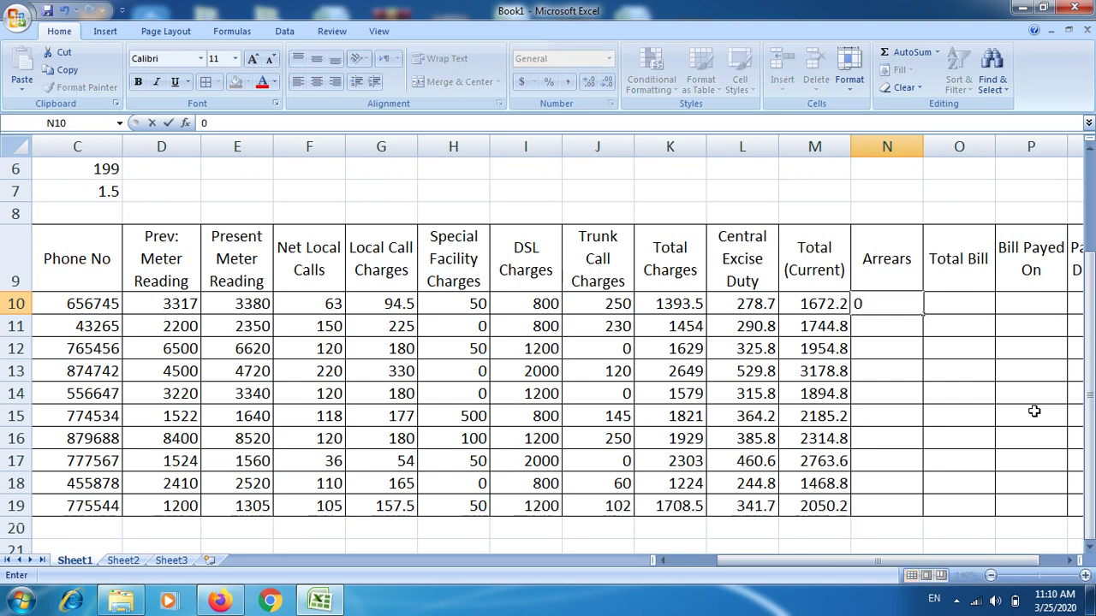
pyautogui.press('Return')
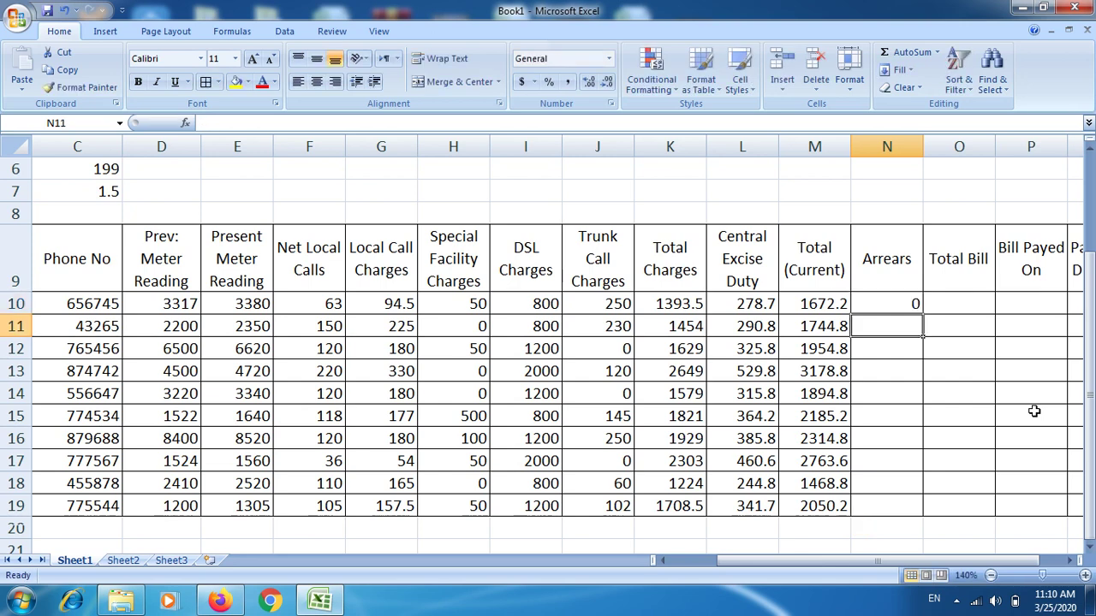
pyautogui.write('0')
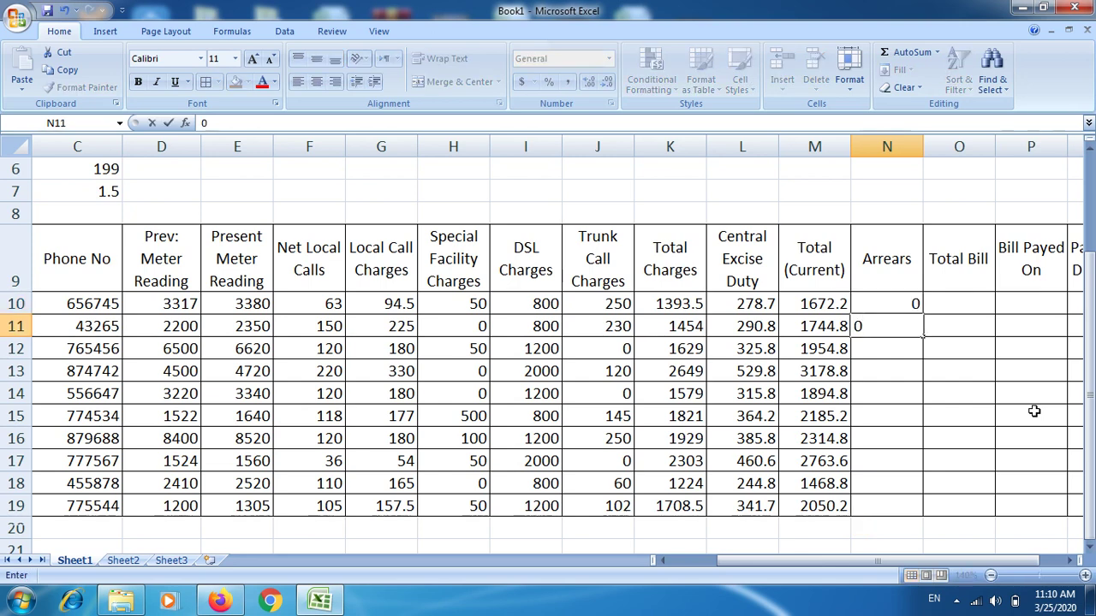
pyautogui.hotkey('ctrl', 'Return')
pyautogui.press('Return')
pyautogui.write('2')
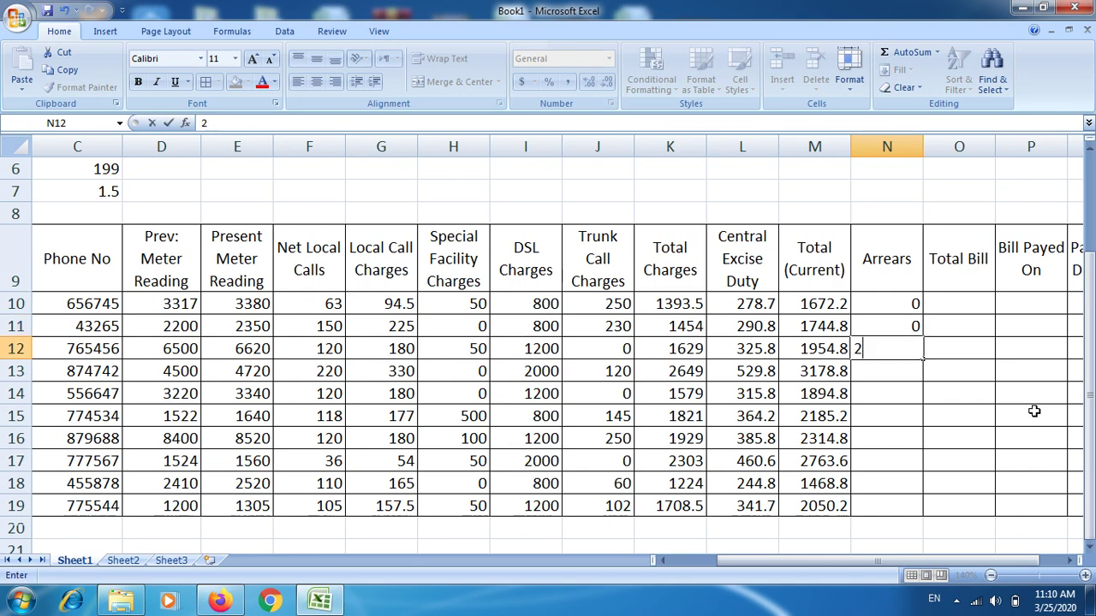
pyautogui.write('00')
pyautogui.press('Return')
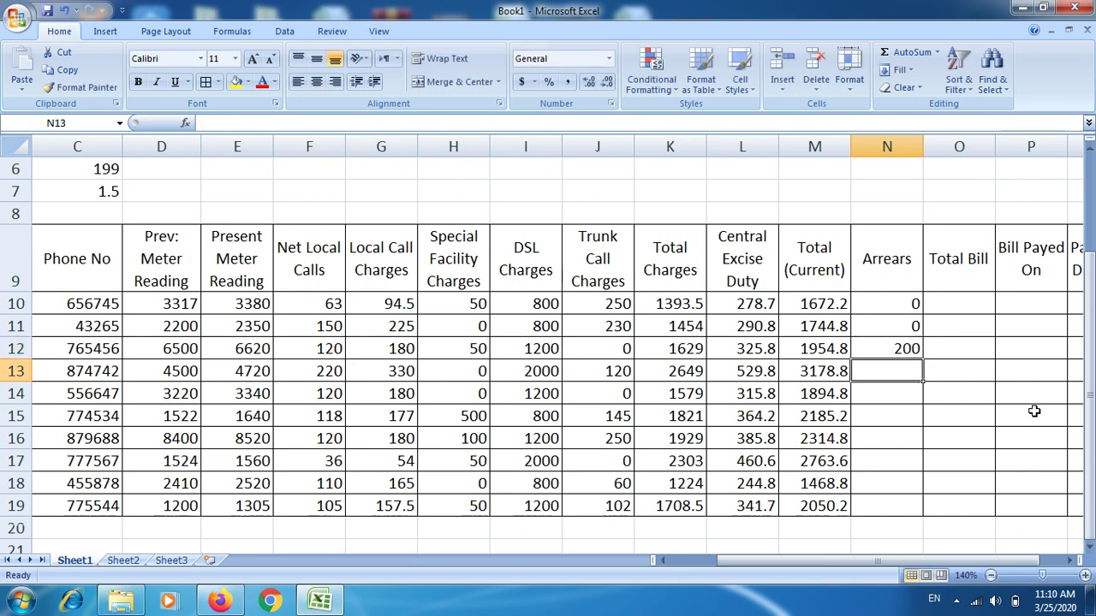
# - Skip N13 and enter arrears 0, 300, 80, 120 and 0 in N14 through N18
pyautogui.press('Return')
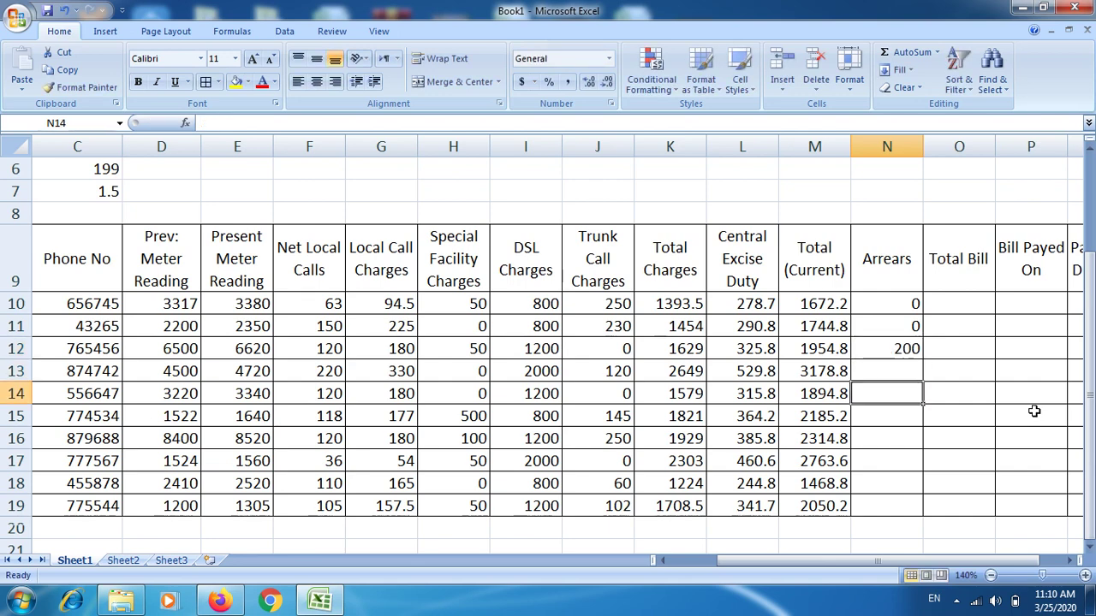
pyautogui.write('0')
pyautogui.press('Return')
pyautogui.write('3')
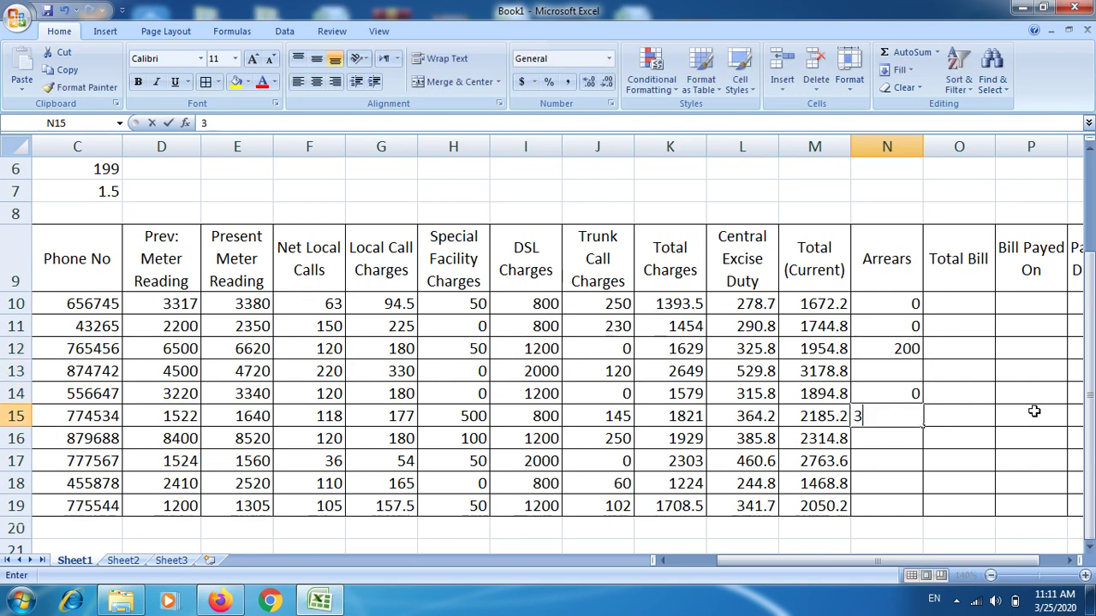
pyautogui.write('00')
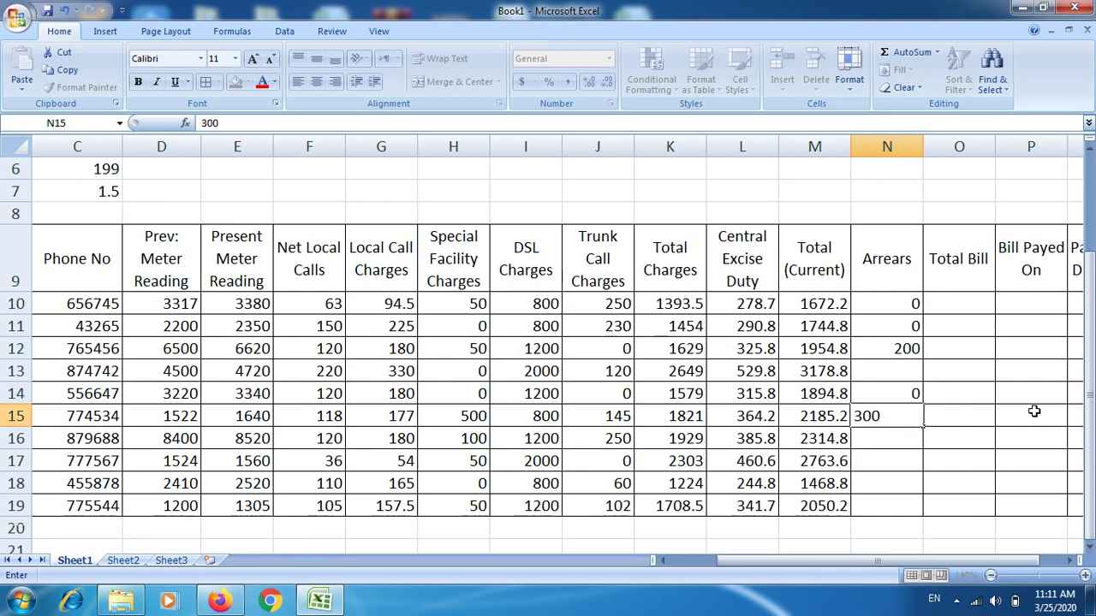
pyautogui.press('Return')
pyautogui.write('80')
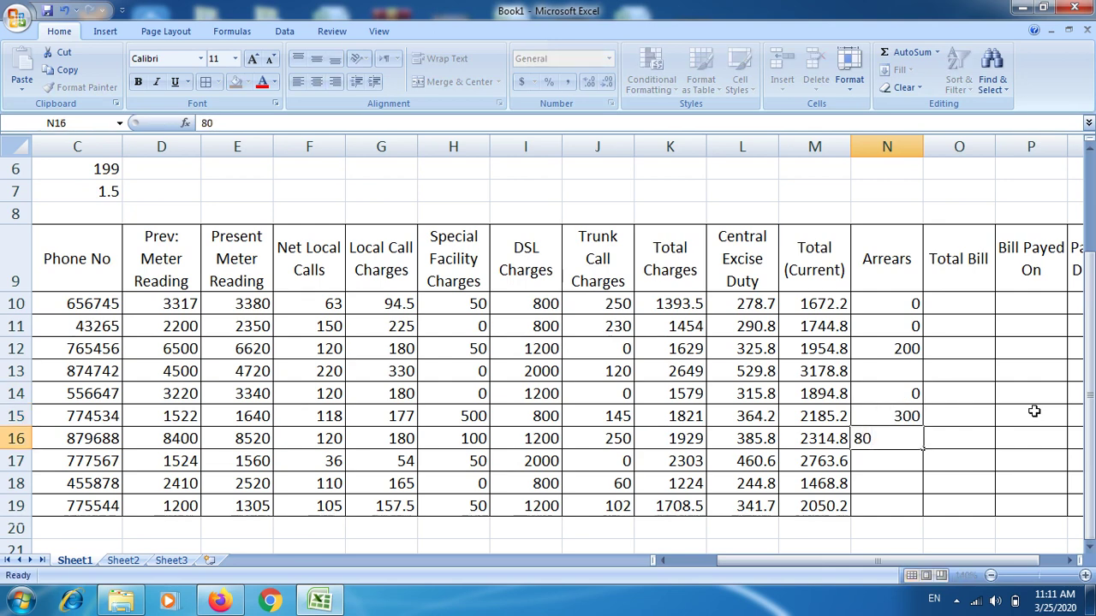
pyautogui.press('Return')
pyautogui.write('12')
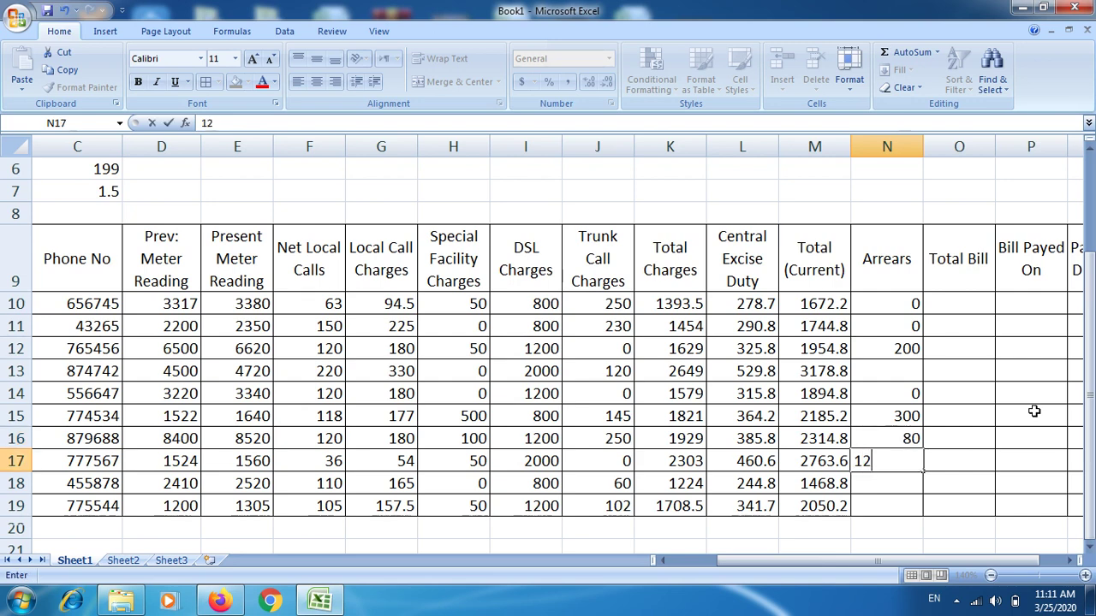
pyautogui.write('0')
pyautogui.press('Return')
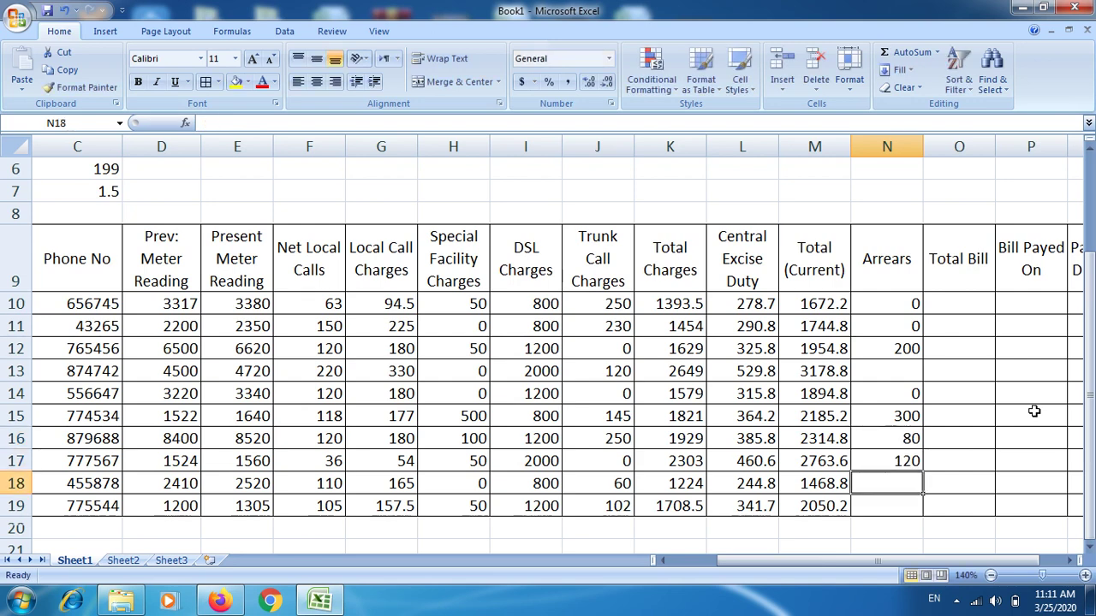
pyautogui.write('0')
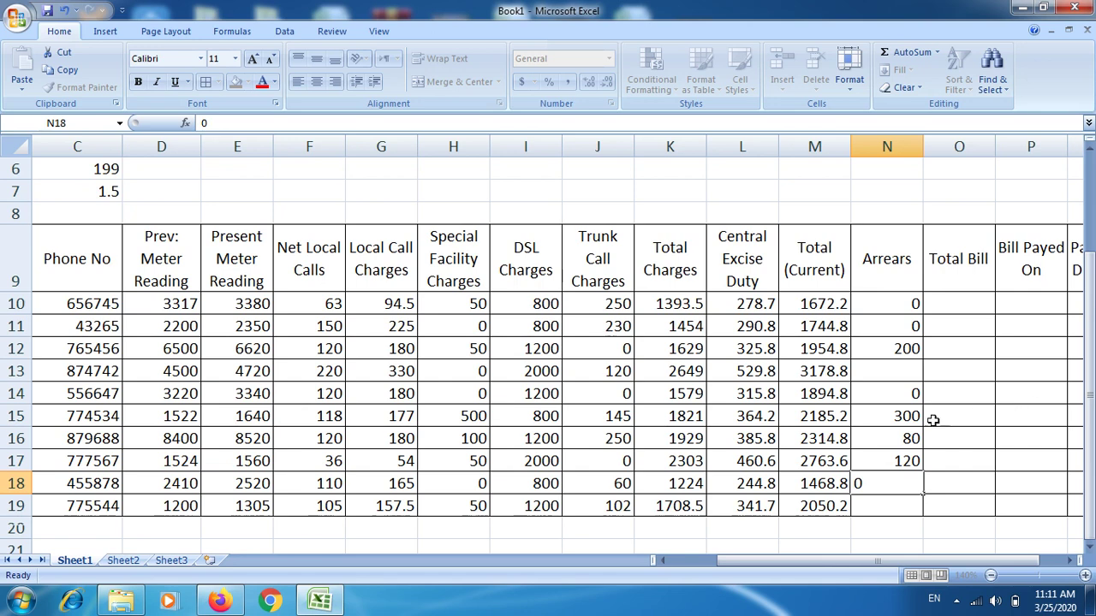
# - Clear the misplaced arrears in N14:N18 and re-enter 0, 300 and 80 in N13–N15
pyautogui.moveTo(898, 394); pyautogui.dragTo(902, 482)
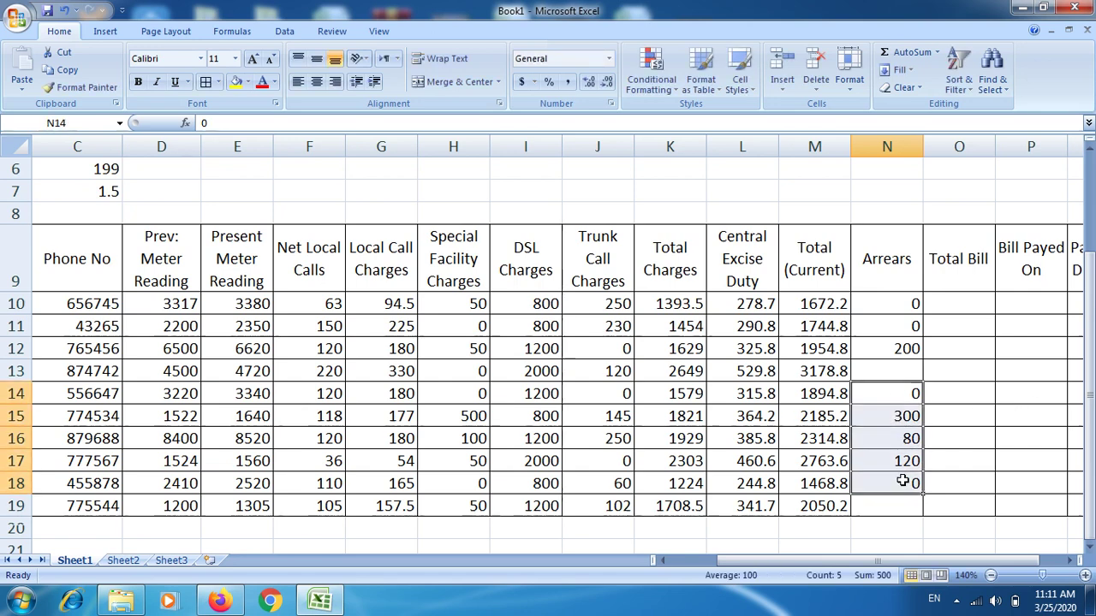
pyautogui.press('Delete')
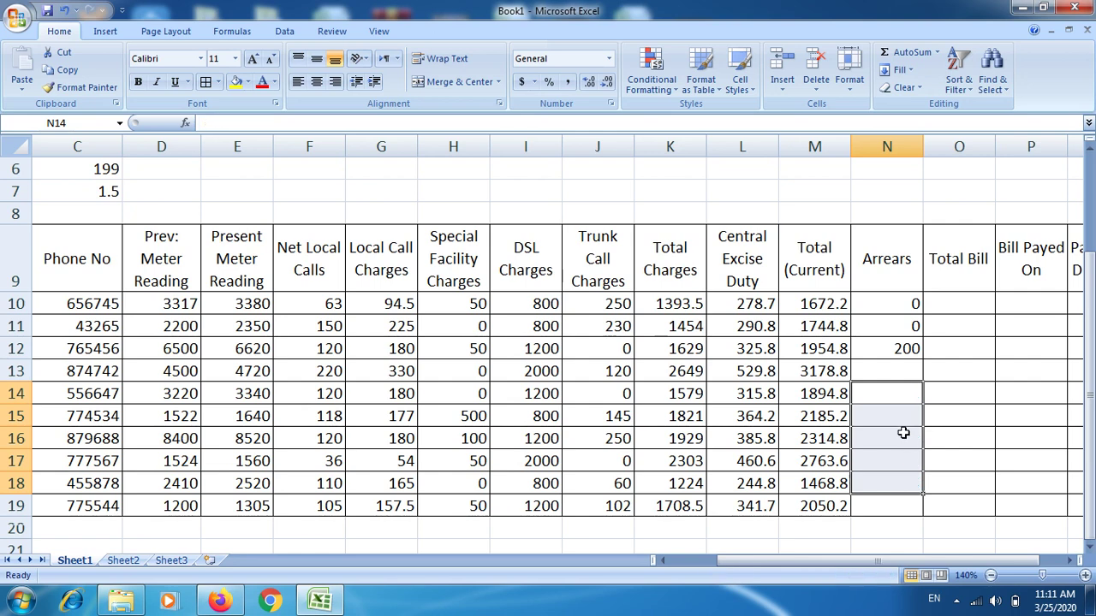
pyautogui.click(884, 368)
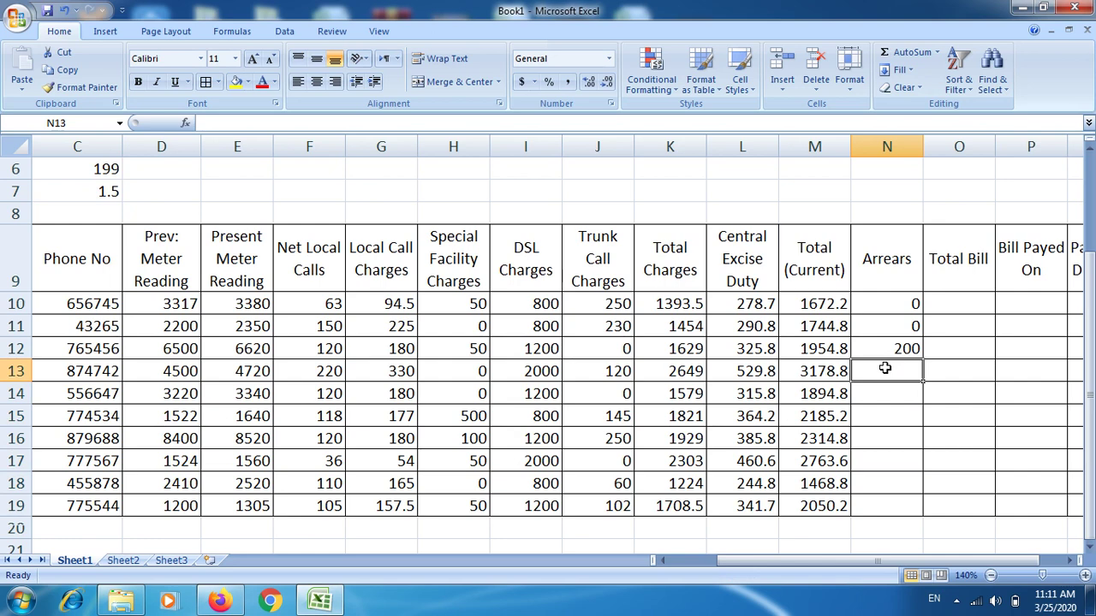
pyautogui.write('0')
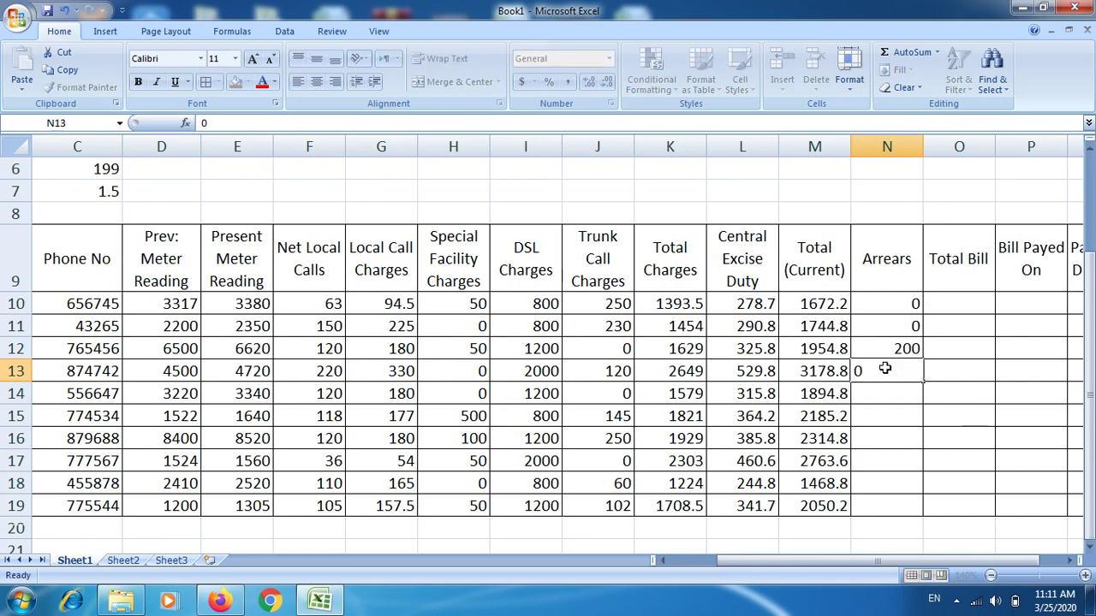
pyautogui.press('Return')
pyautogui.write('300')
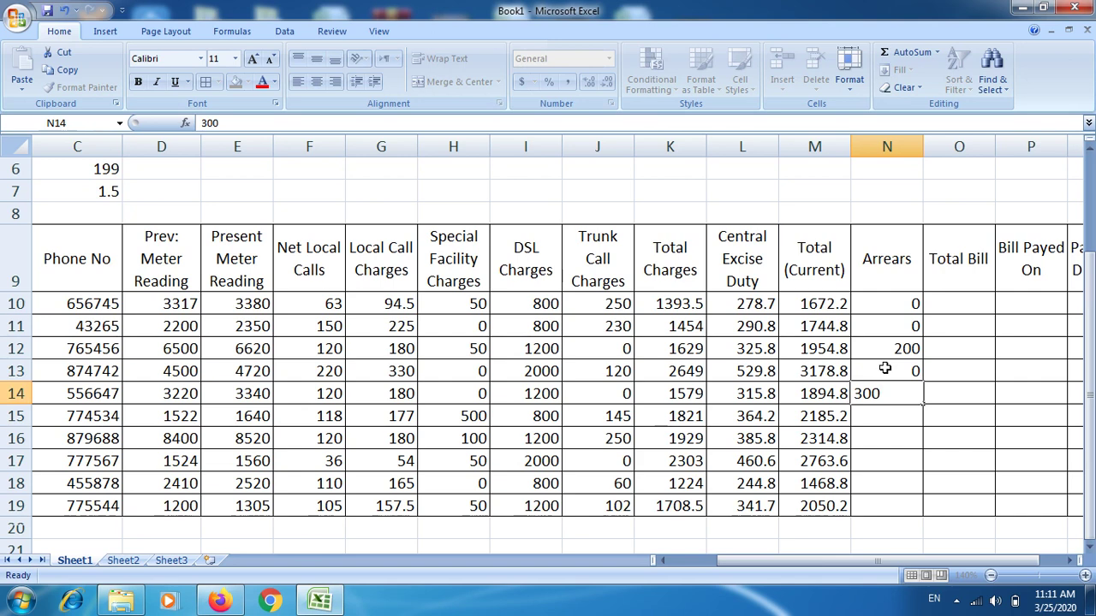
pyautogui.press('Return')
pyautogui.write('80')
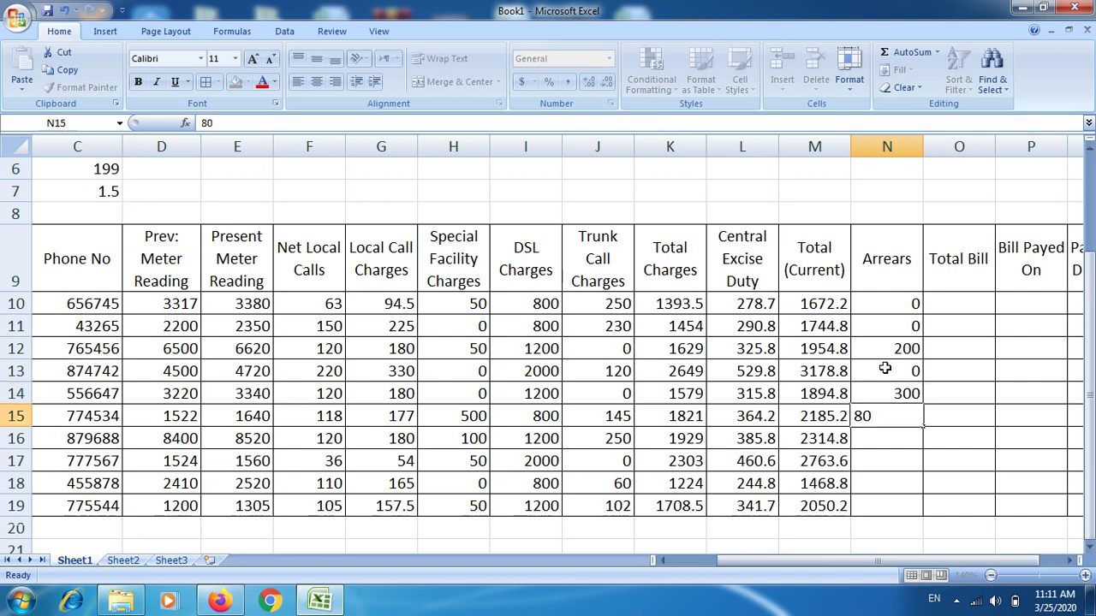
pyautogui.press('Return')
# - Enter arrears of 120, 0, 0 and 260 in N16 through N19
pyautogui.write('120')
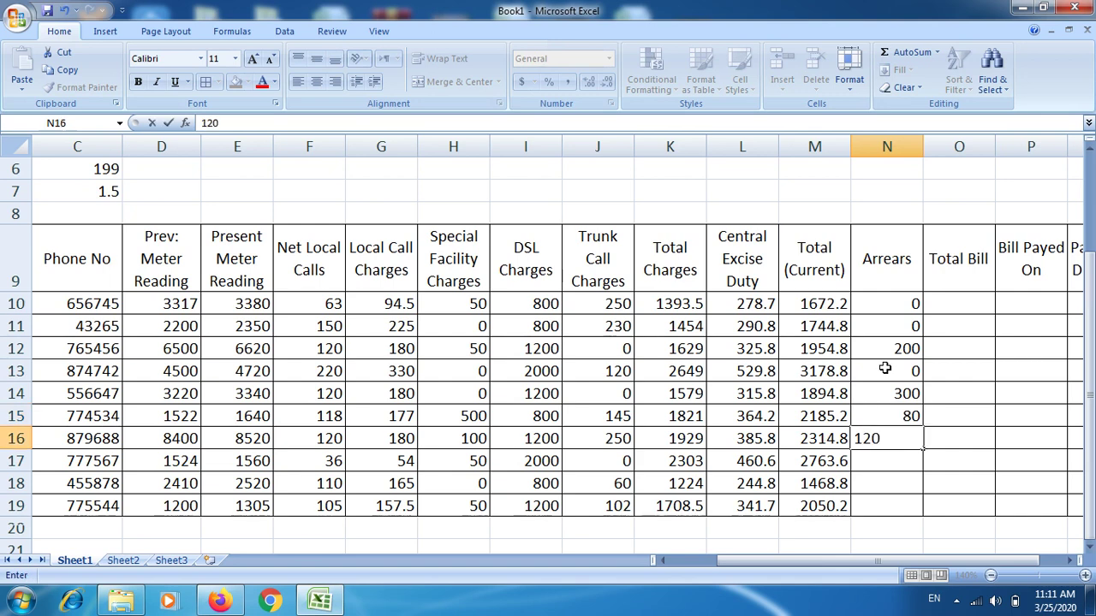
pyautogui.press('Return')
pyautogui.press('Return')
pyautogui.write('0')
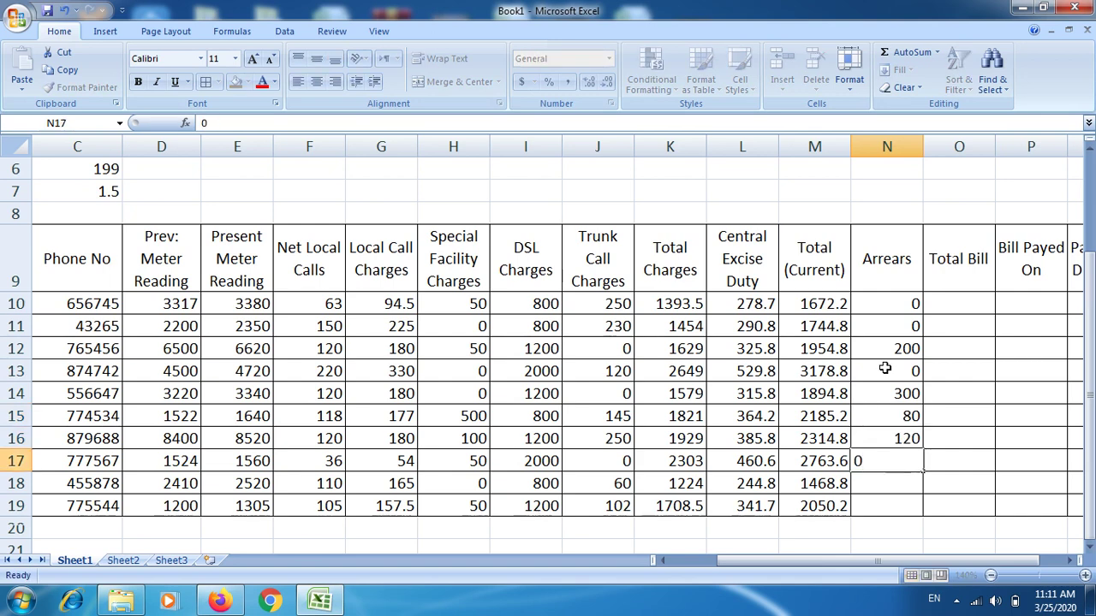
pyautogui.press('Return')
pyautogui.write('0')
pyautogui.press('Return')
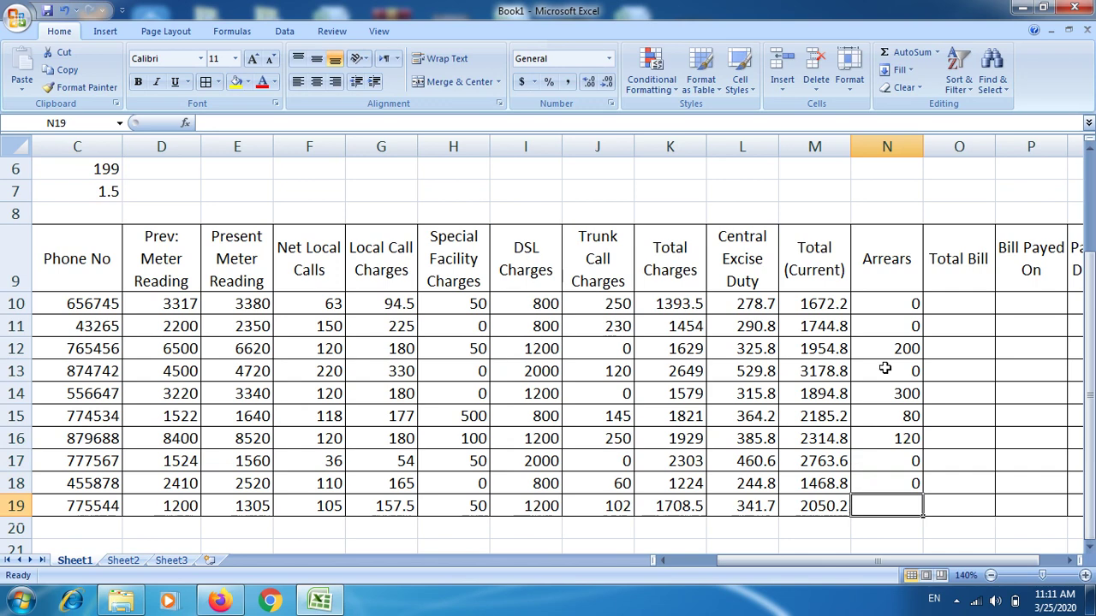
pyautogui.write('260')
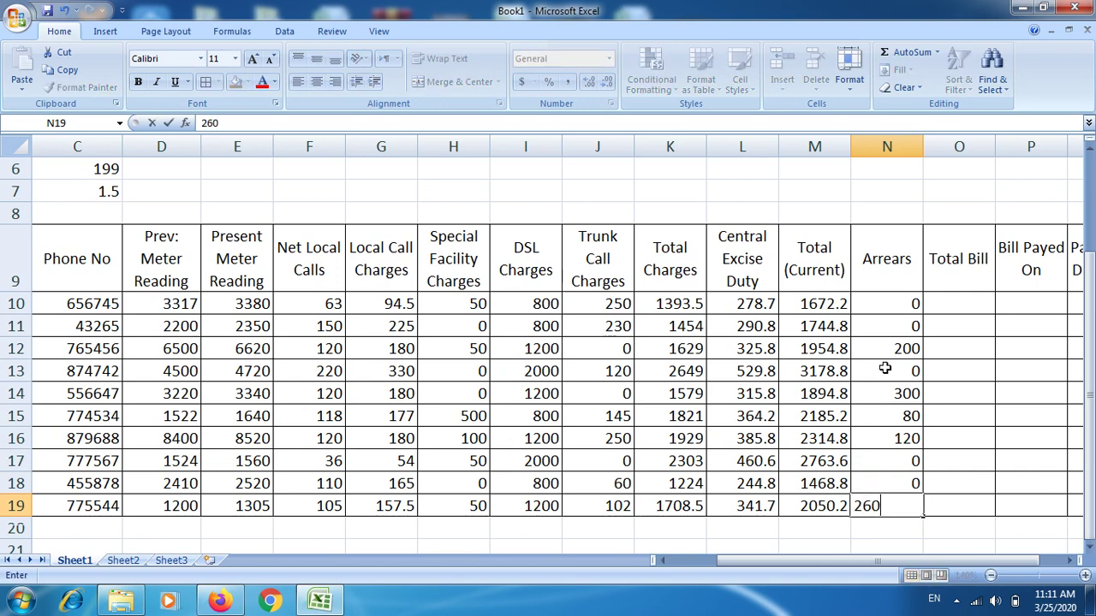
pyautogui.click(967, 300)
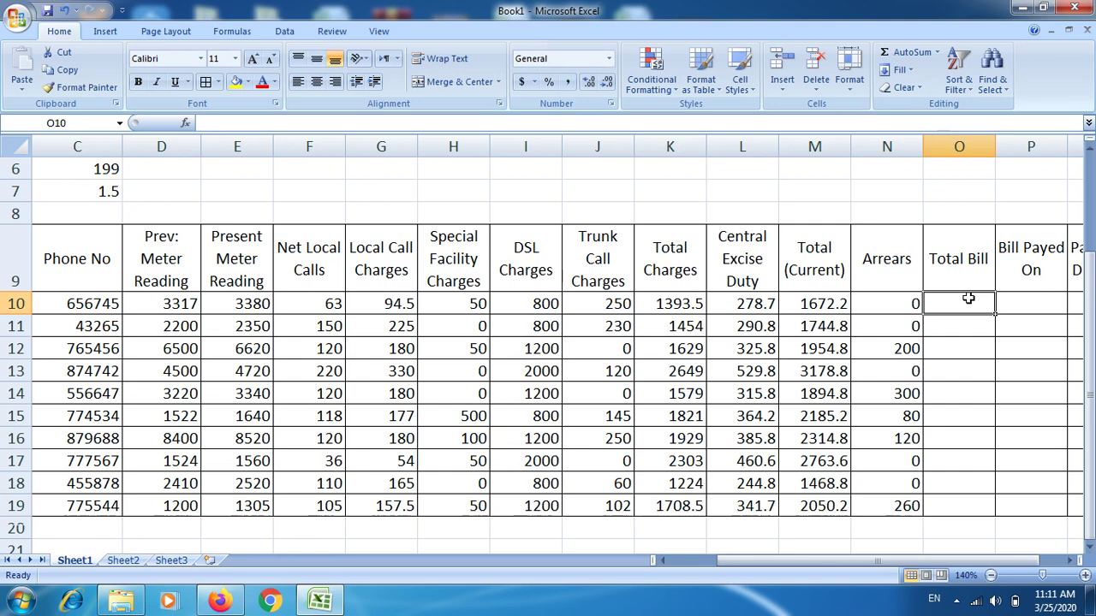
# - Enter =M10+N10 in O10 and fill it down to O19 (1672.2 to 2310.2)
pyautogui.write('=')
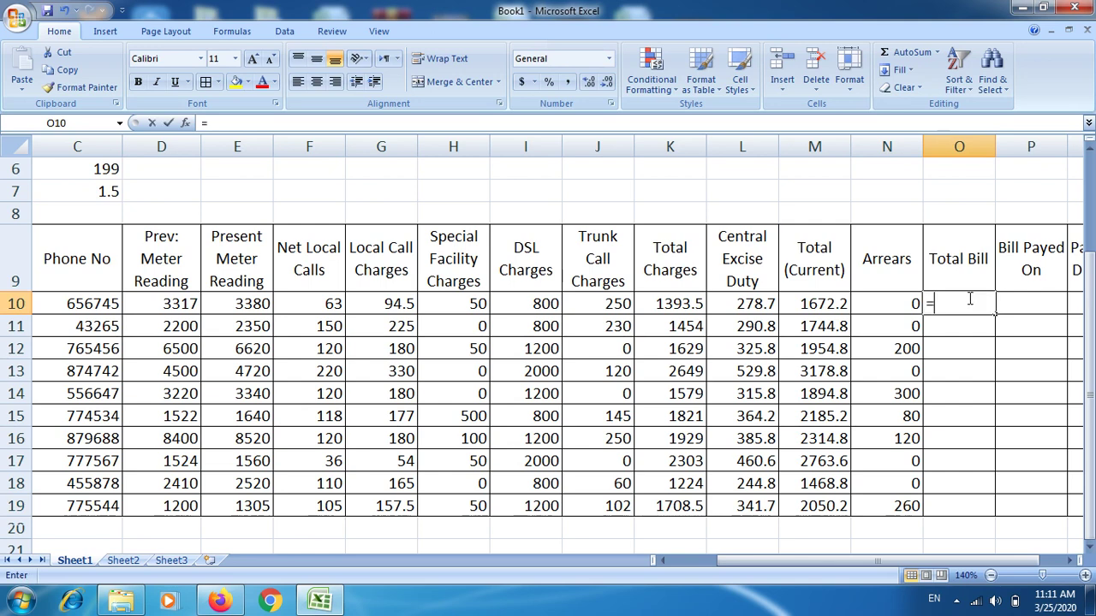
pyautogui.click(831, 307)
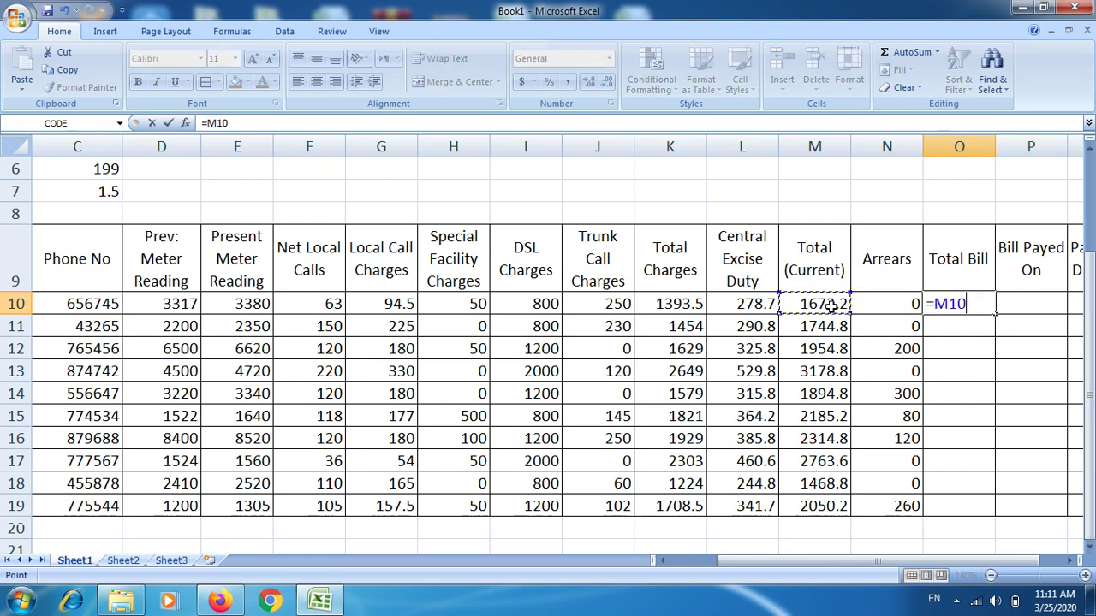
pyautogui.write('+')
pyautogui.click(868, 298)
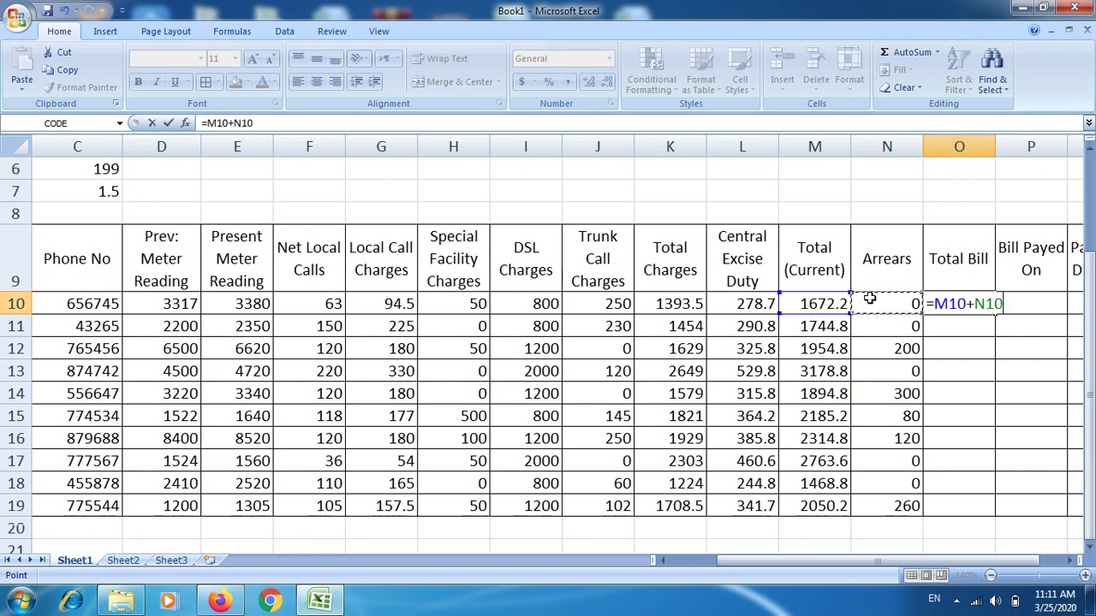
pyautogui.press('Return')
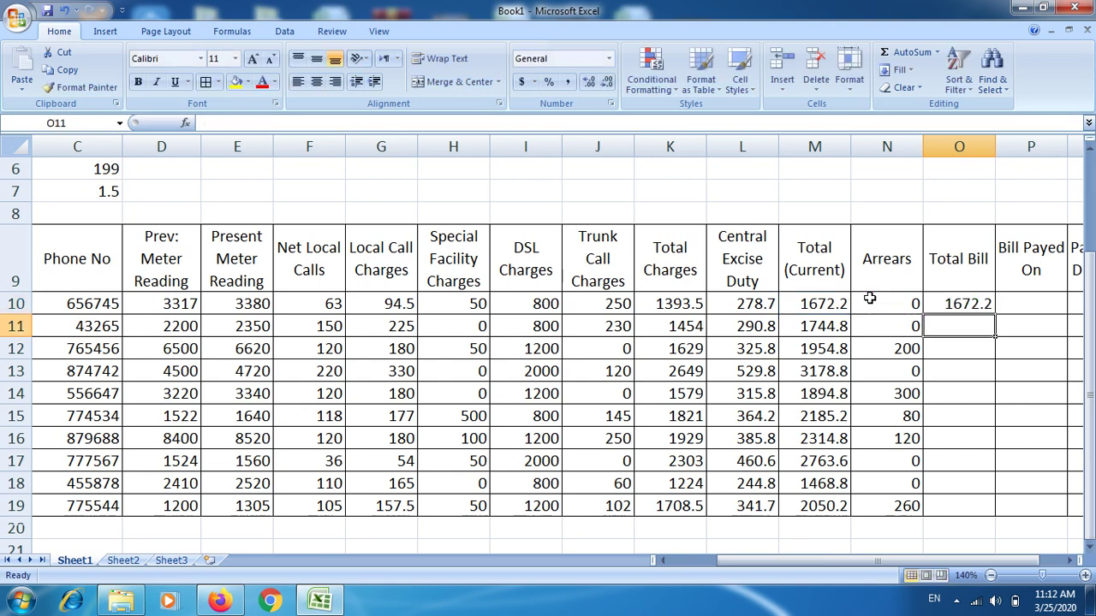
pyautogui.click(971, 311)
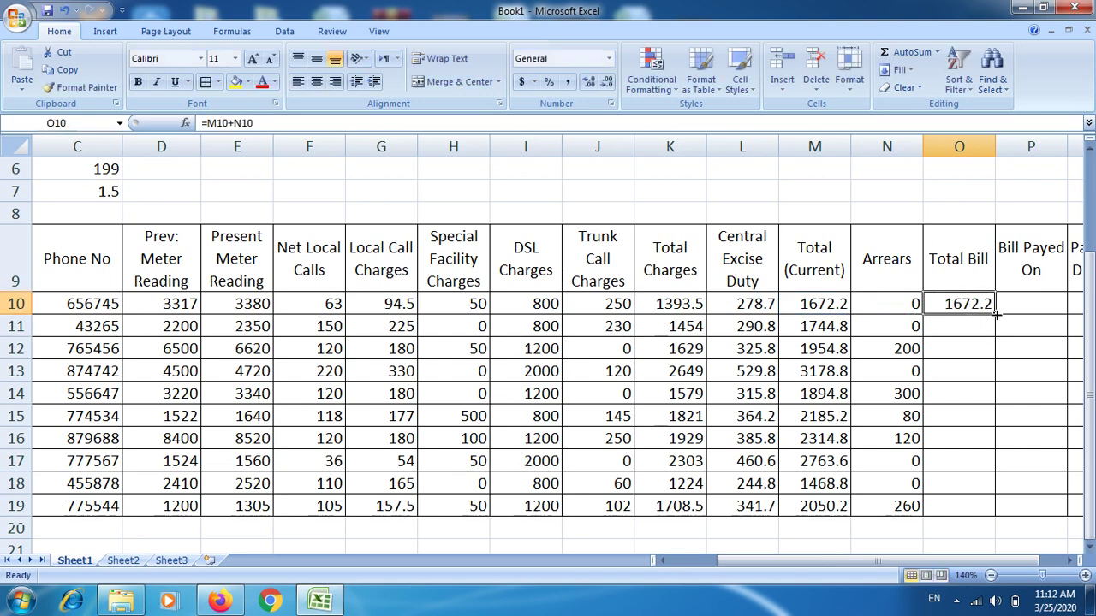
pyautogui.moveTo(997, 315)
pyautogui.mouseDown()
pyautogui.moveTo(979, 432)
pyautogui.moveTo(987, 511)
pyautogui.moveTo(1024, 307)
pyautogui.mouseUp()
pyautogui.click(1024, 307)
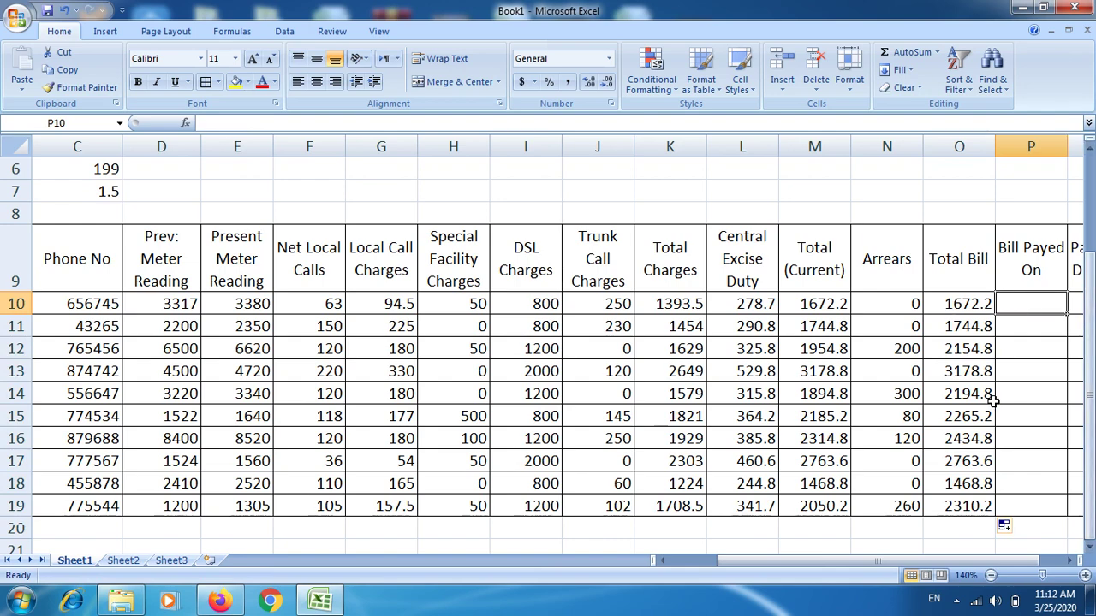
# - Enter payment dates 12/24/2011 and 12/23/2011 in P10 and P11
pyautogui.click(1072, 561)
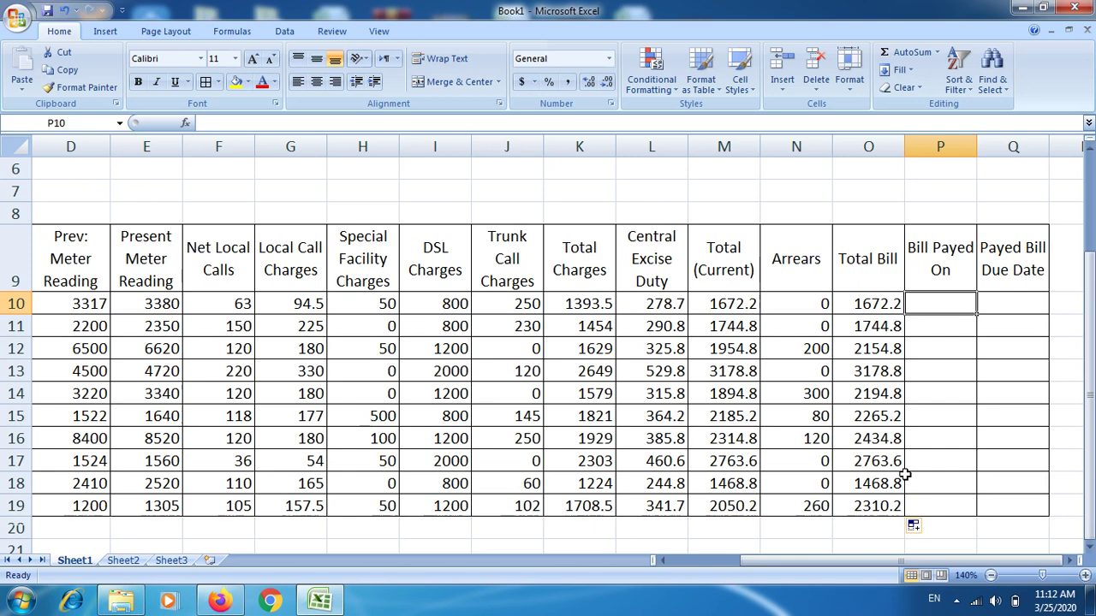
pyautogui.write('12')
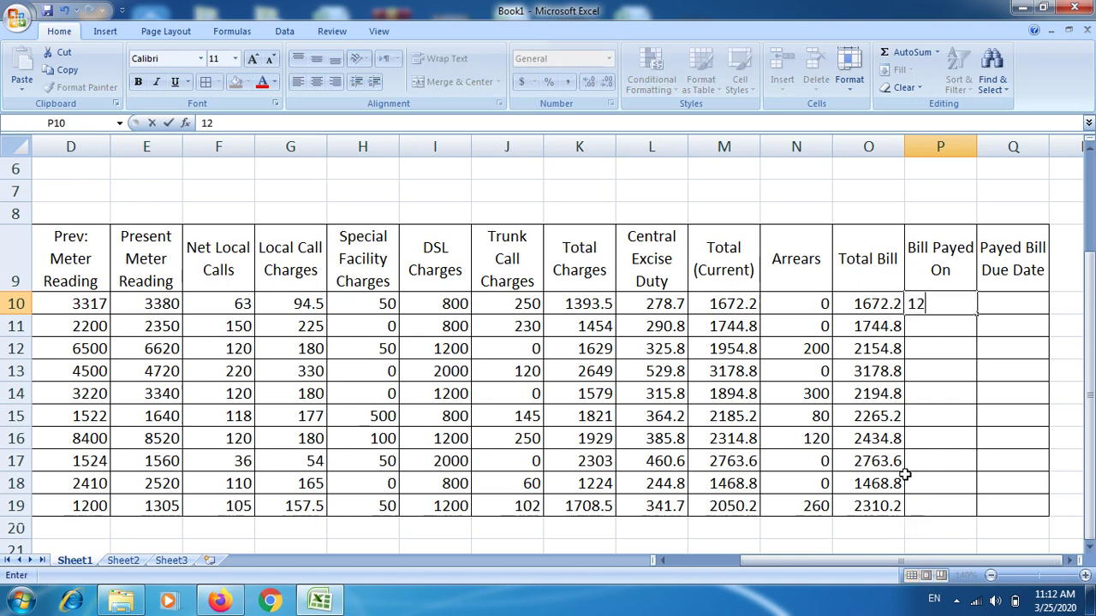
pyautogui.write('/2')
pyautogui.write('/')
pyautogui.press('BackSpace')
pyautogui.write('4')
pyautogui.write('/20')
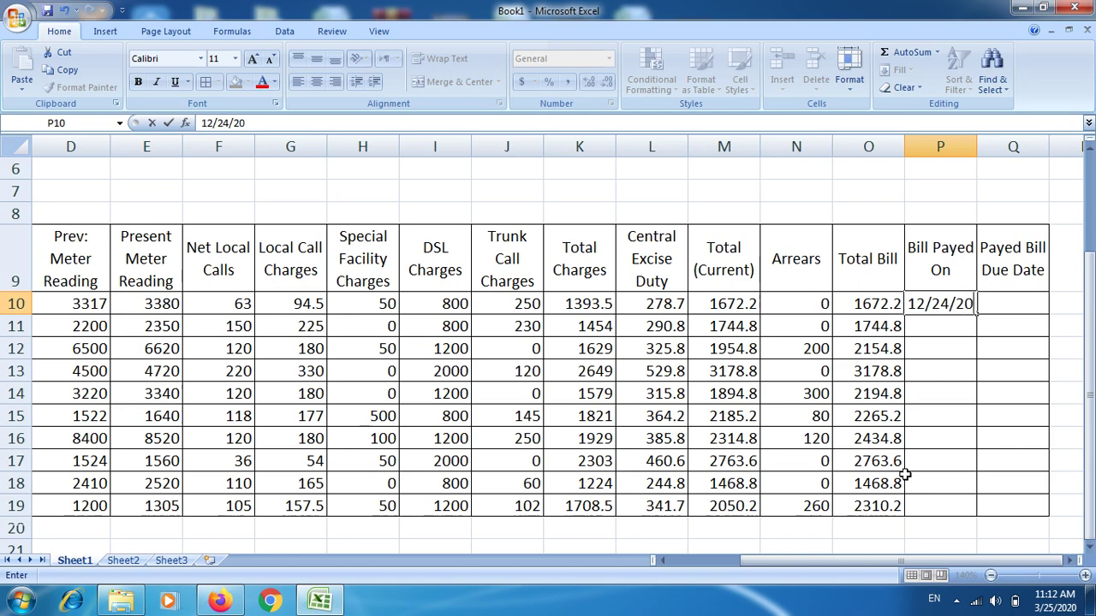
pyautogui.write('11')
pyautogui.press('Return')
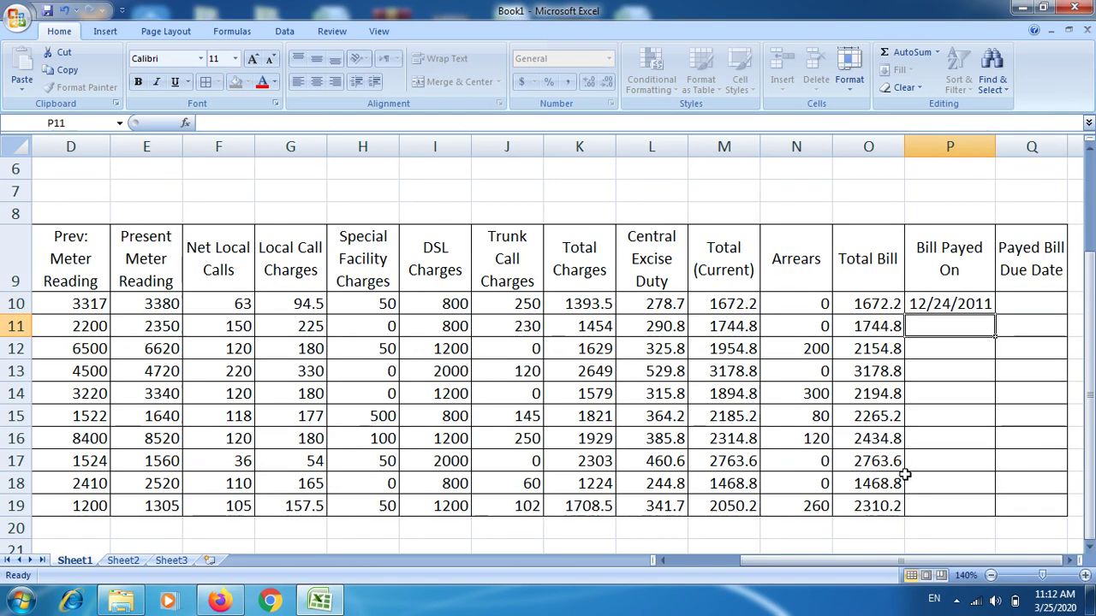
pyautogui.write('12/')
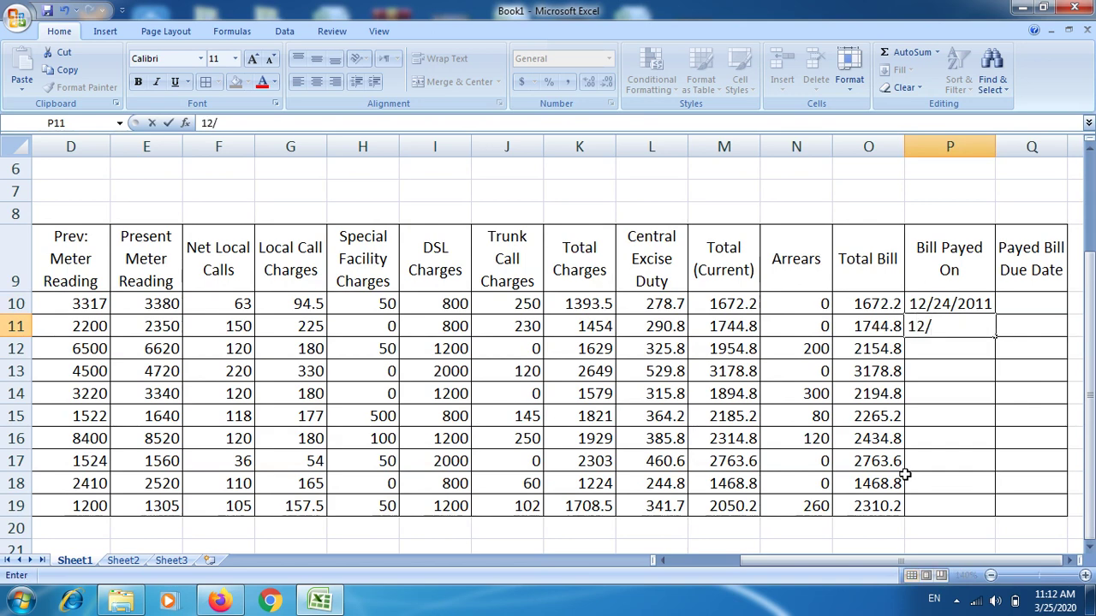
pyautogui.write('23/2')
pyautogui.write('0')
pyautogui.write('11')
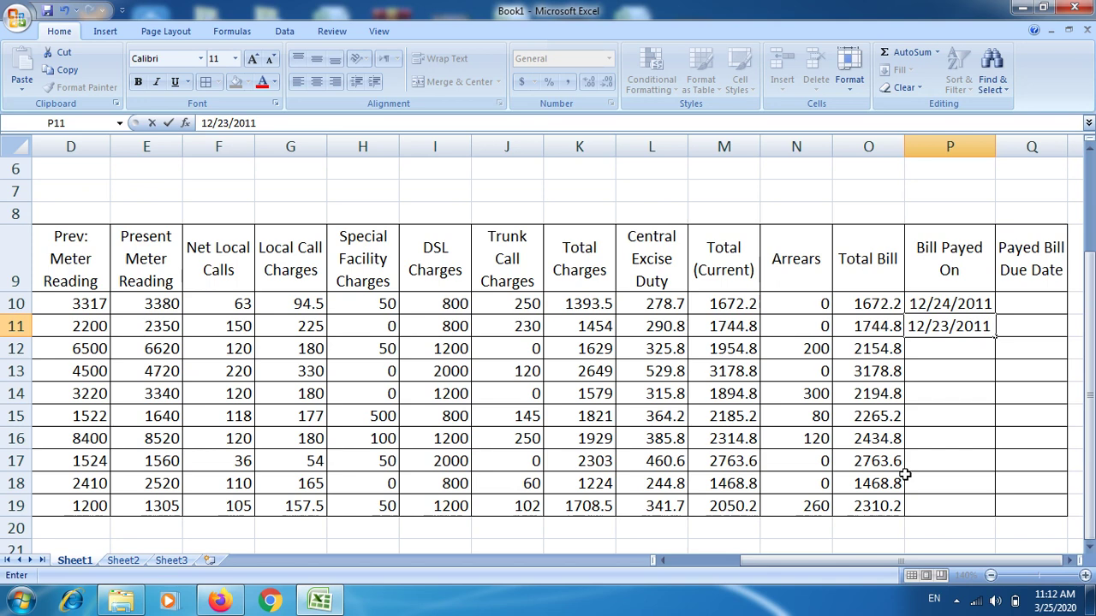
pyautogui.press('Return')
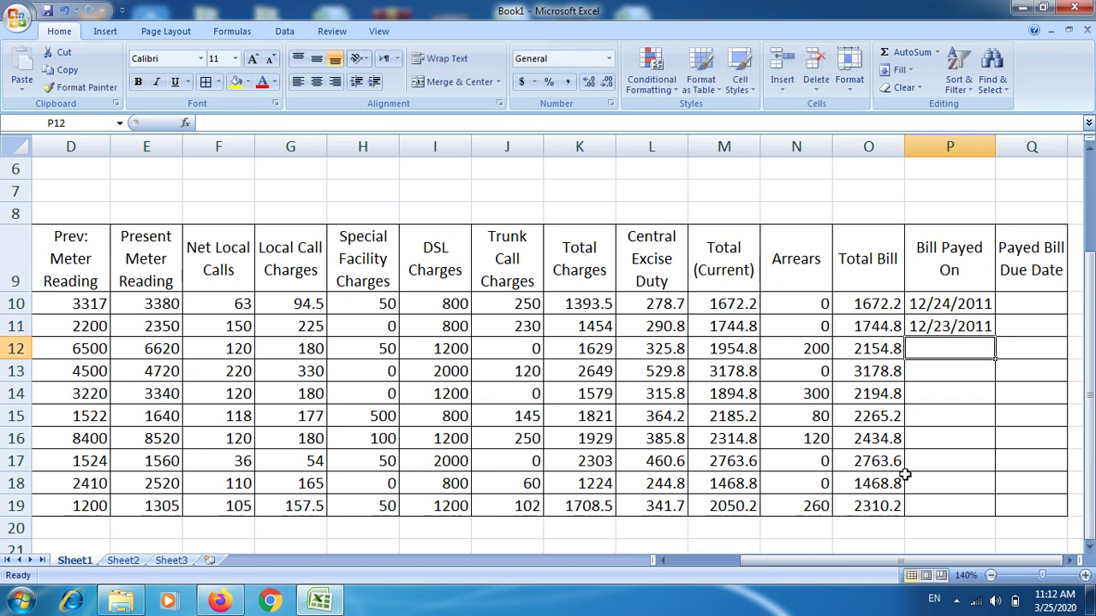
# - Enter payment dates 12/21/2011, 12/27/2011 and 2/1/2012 in P12 through P14
pyautogui.write('12')
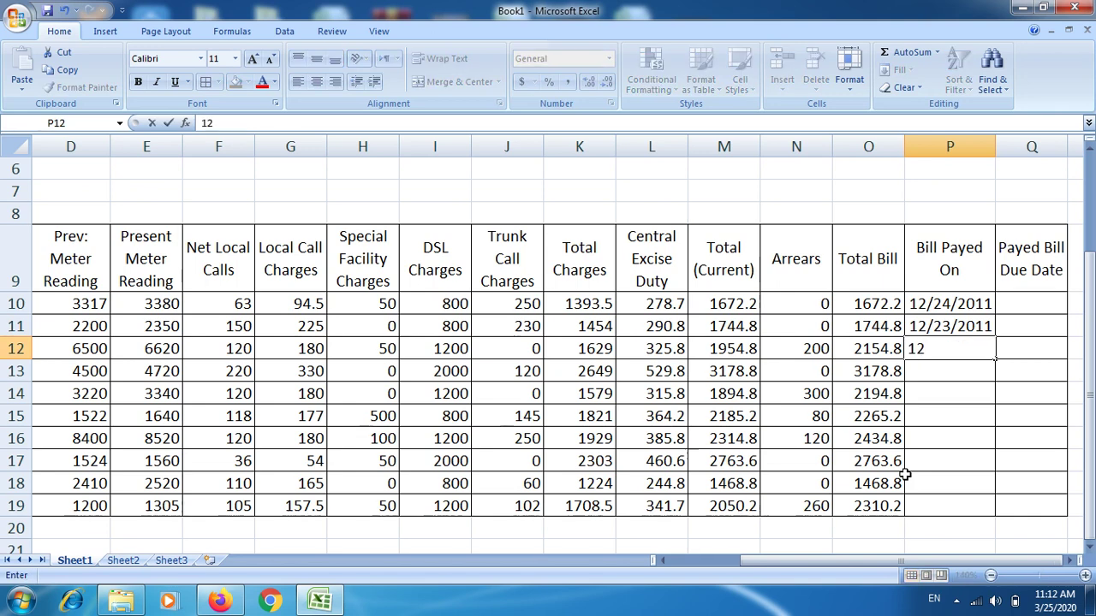
pyautogui.write('/21/')
pyautogui.write('2011')
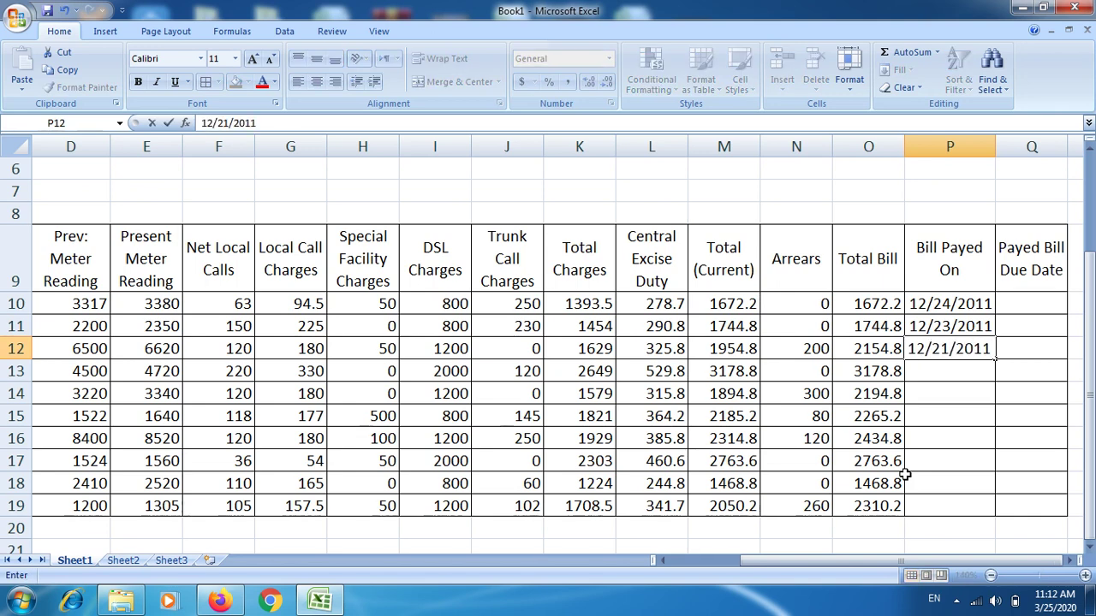
pyautogui.press('Return')
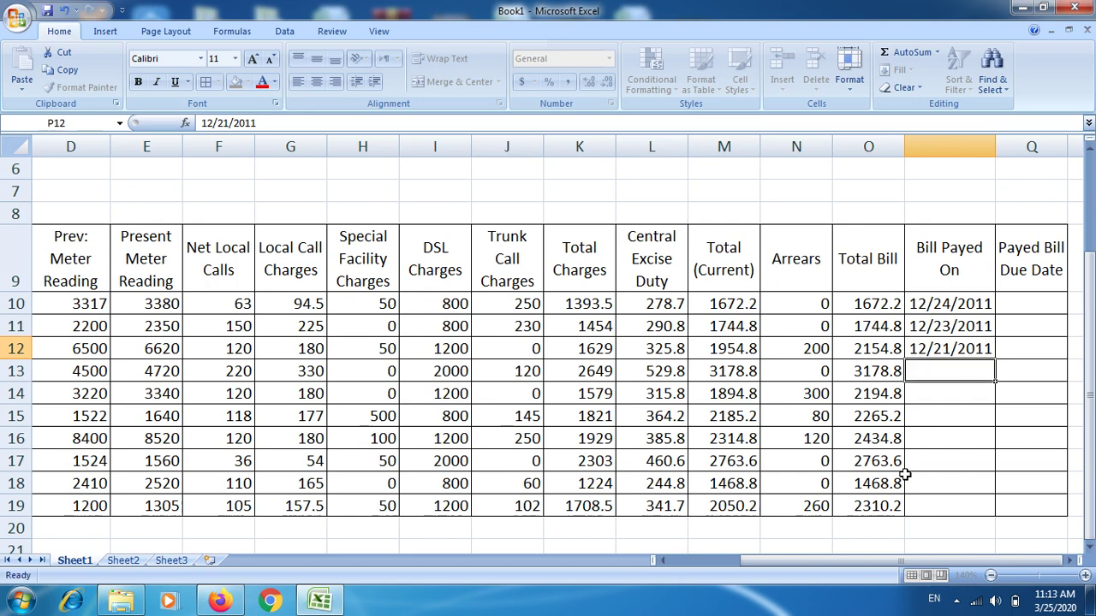
pyautogui.write('1')
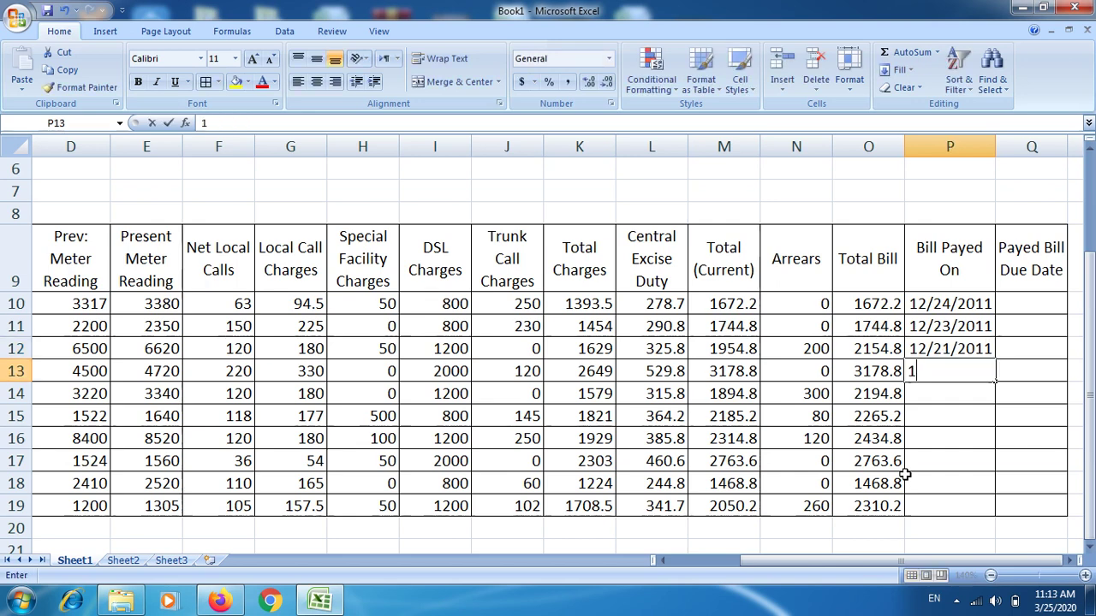
pyautogui.write('2/2')
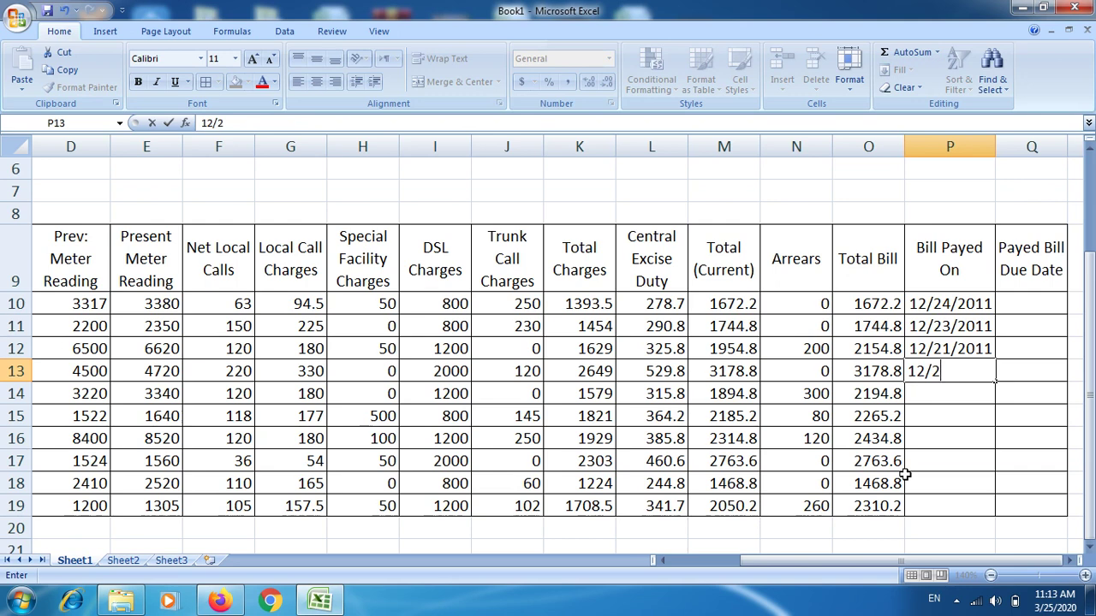
pyautogui.write('7/20')
pyautogui.write('11')
pyautogui.hotkey('ctrl', 'Return')
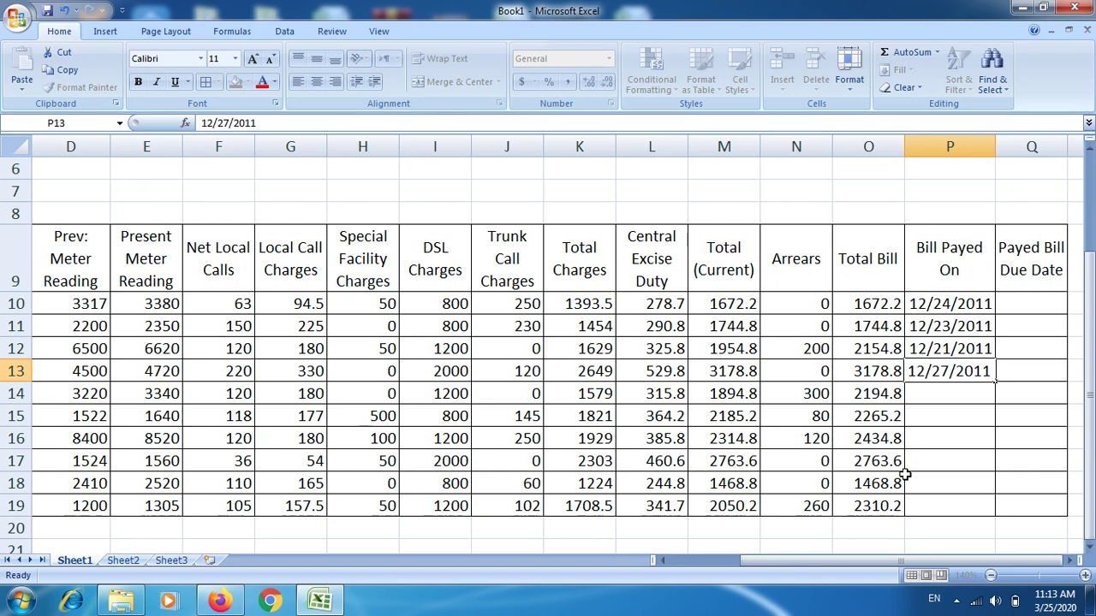
pyautogui.press('Down')
pyautogui.write('2')
pyautogui.write('1')
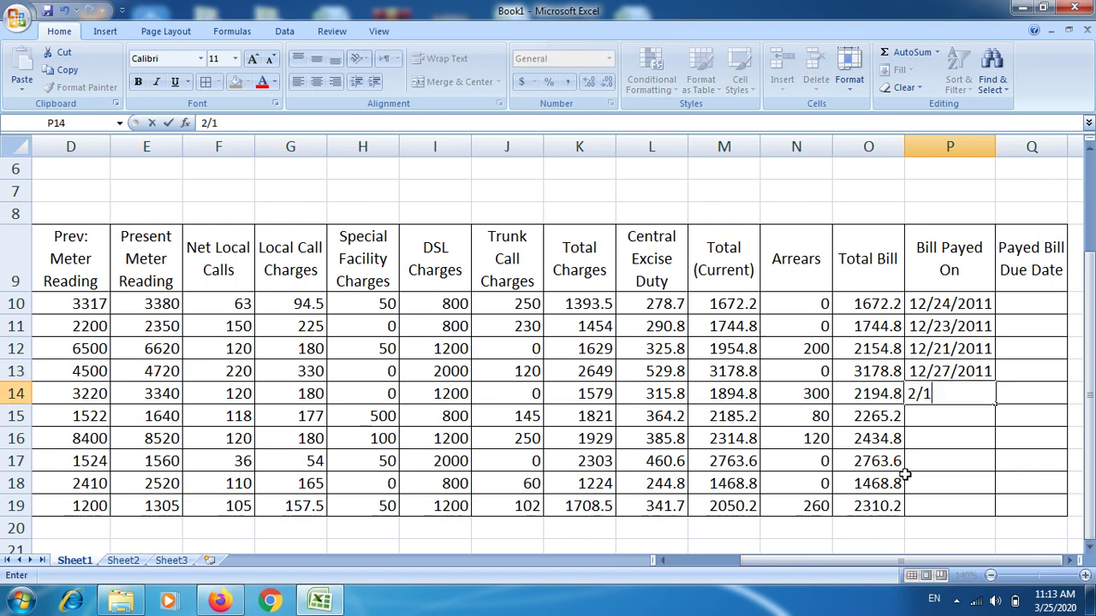
pyautogui.write('/')
pyautogui.write('20')
pyautogui.write('2')
pyautogui.press('BackSpace')
pyautogui.write('12')
pyautogui.press('Return')
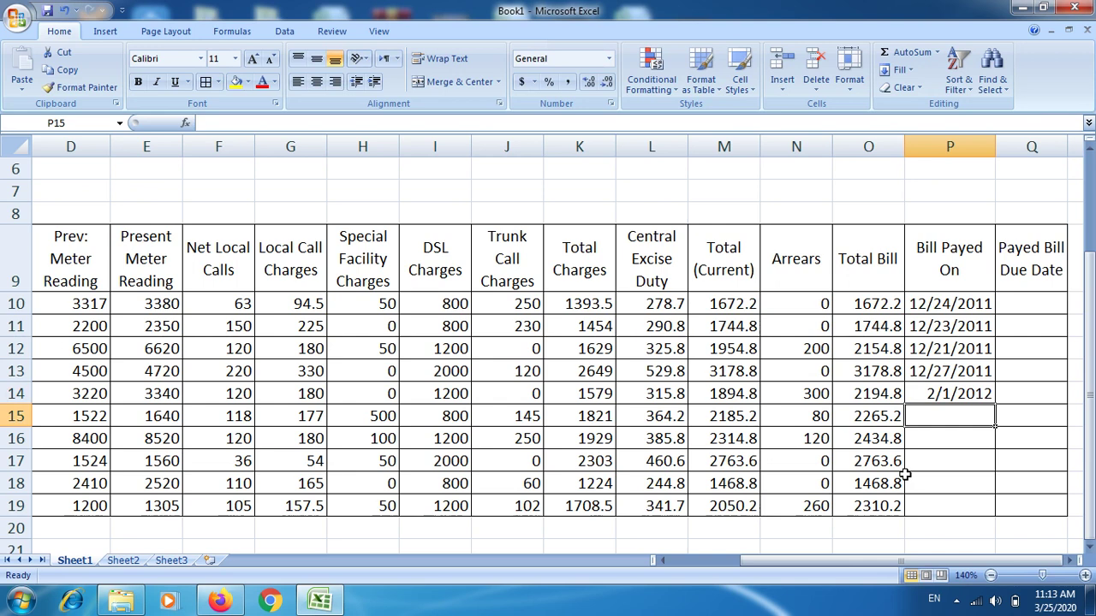
# - Enter the payment dates 12/20/2011 in P15 and 1/1/2012 in P16
pyautogui.write('12')
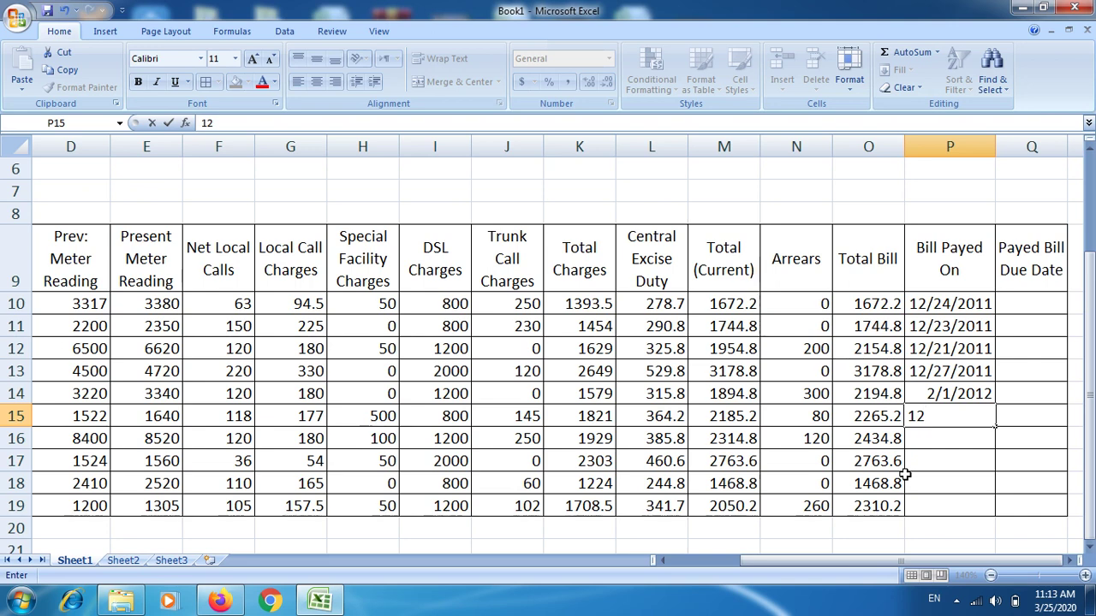
pyautogui.write('/20')
pyautogui.write('/')
pyautogui.write('20')
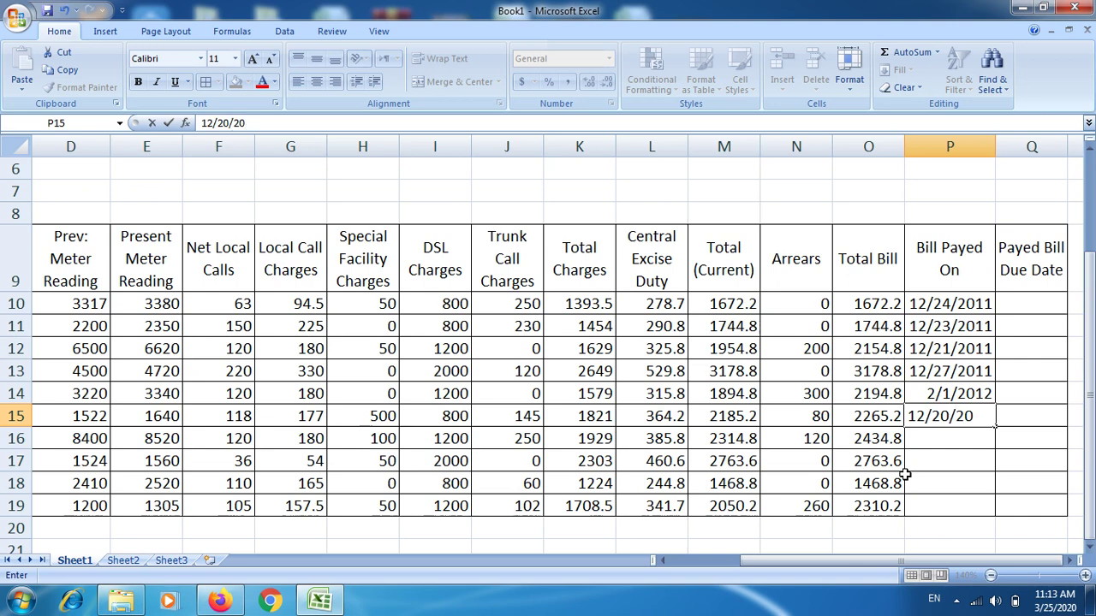
pyautogui.write('11')
pyautogui.press('Escape')
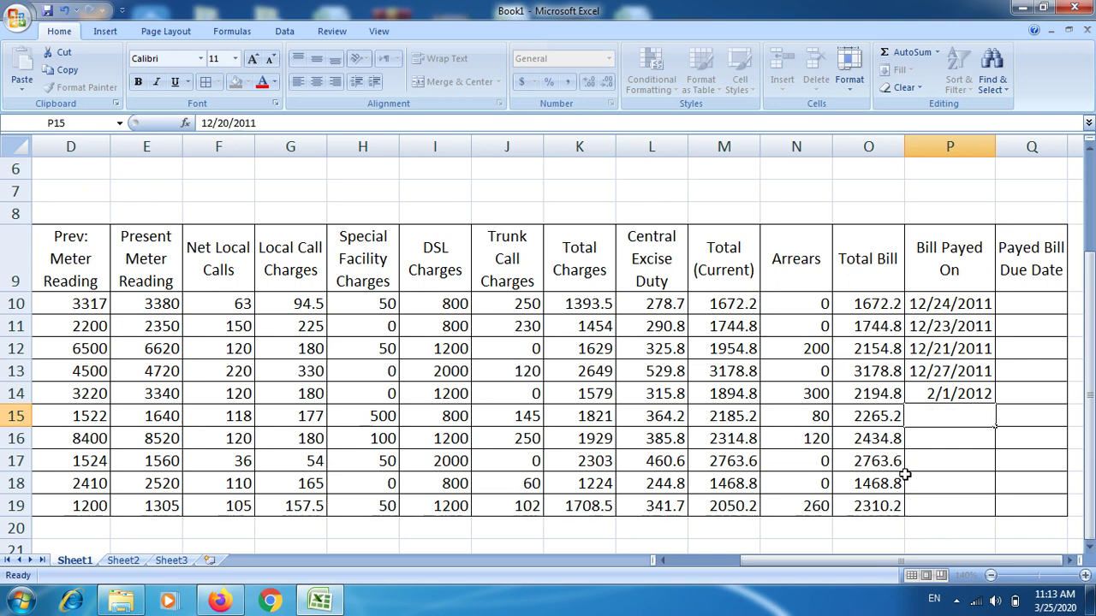
pyautogui.press('Return')
pyautogui.write('1/')
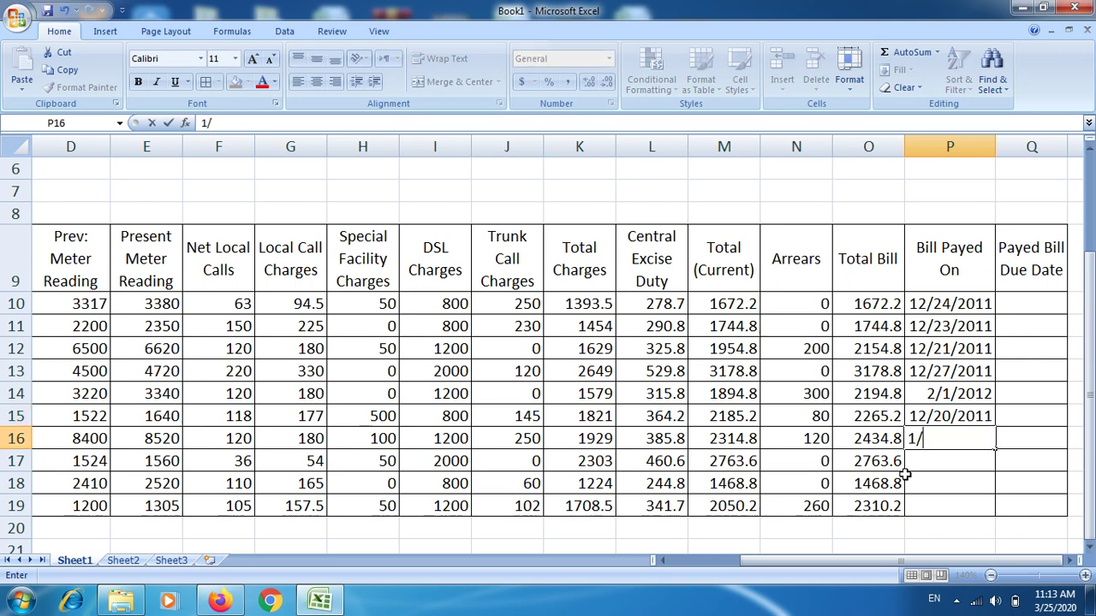
pyautogui.write('1/')
pyautogui.write('20')
pyautogui.write('11')
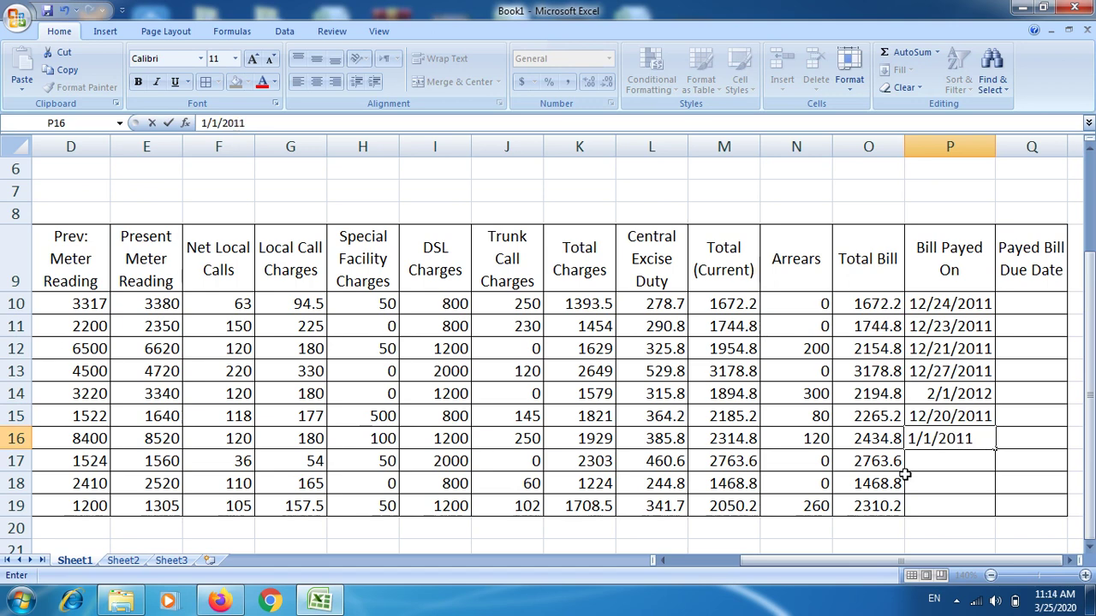
pyautogui.press('BackSpace')
pyautogui.write('2')
pyautogui.press('Return')
pyautogui.press('Return')
# - Enter the payment dates 12/23/2011 in P17 and 3/1/2012 in P18
pyautogui.write('12/')
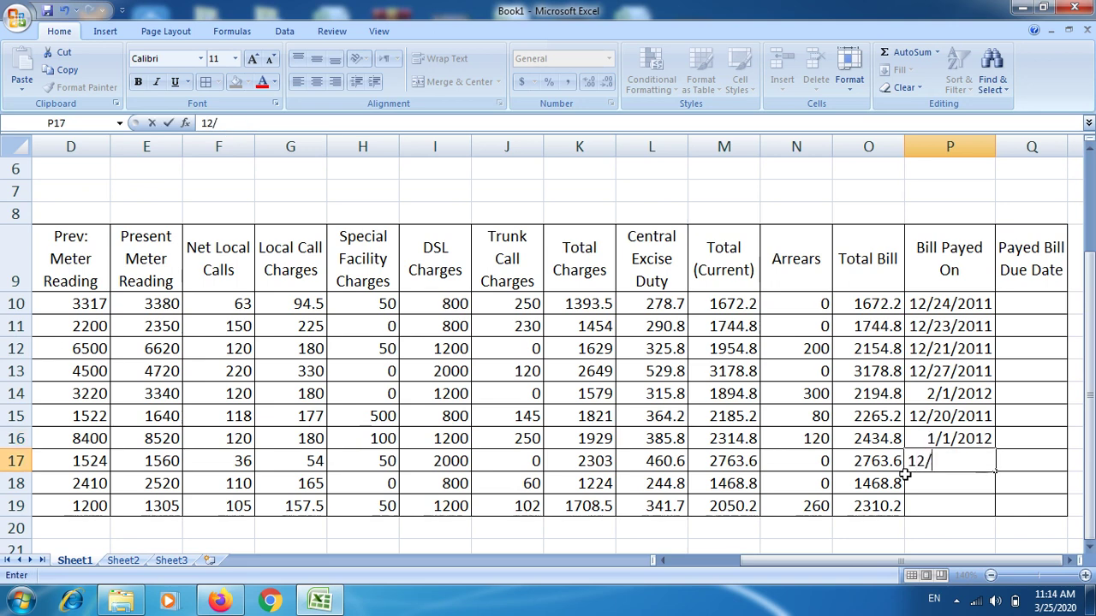
pyautogui.write('23')
pyautogui.write('/2')
pyautogui.write('011')
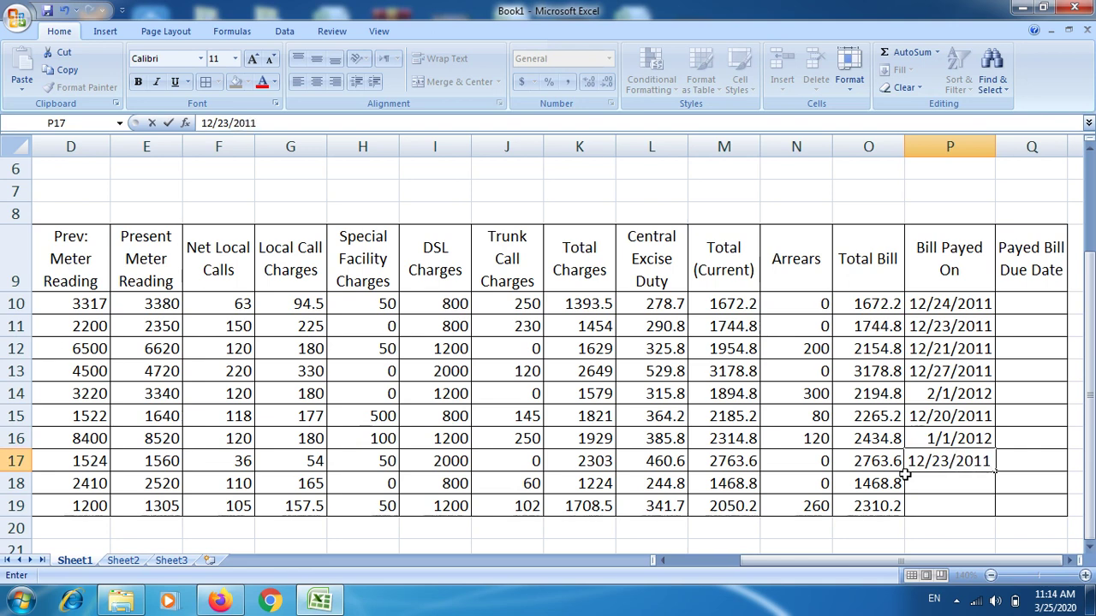
pyautogui.hotkey('ctrl', 'Return')
pyautogui.click(906, 481)
pyautogui.write('3/1')
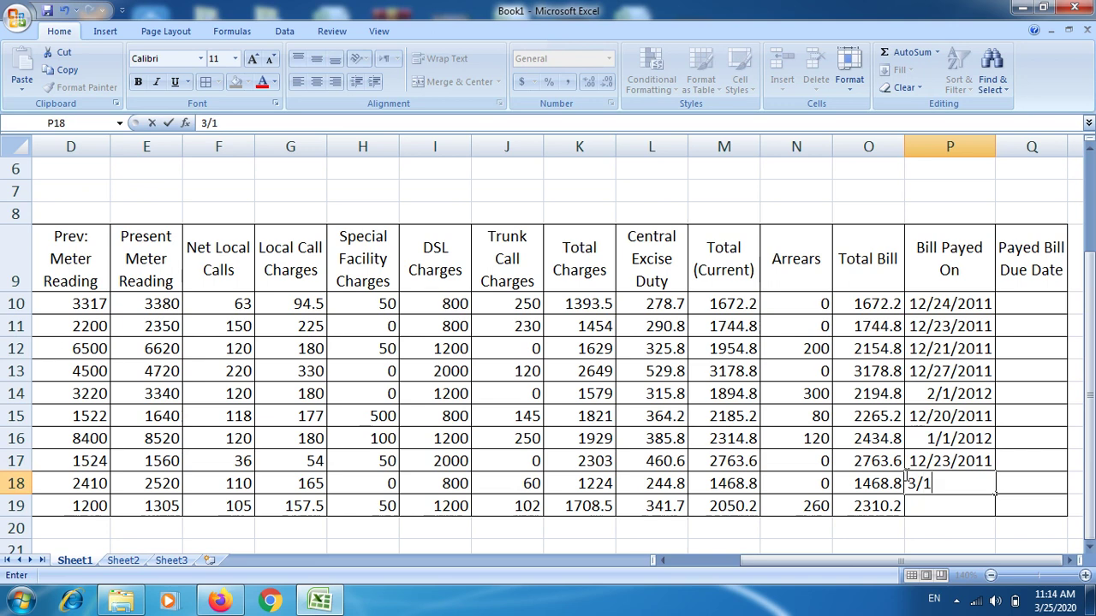
pyautogui.write('/20')
pyautogui.write('11')
pyautogui.press('BackSpace')
pyautogui.write('2')
pyautogui.press('Return')
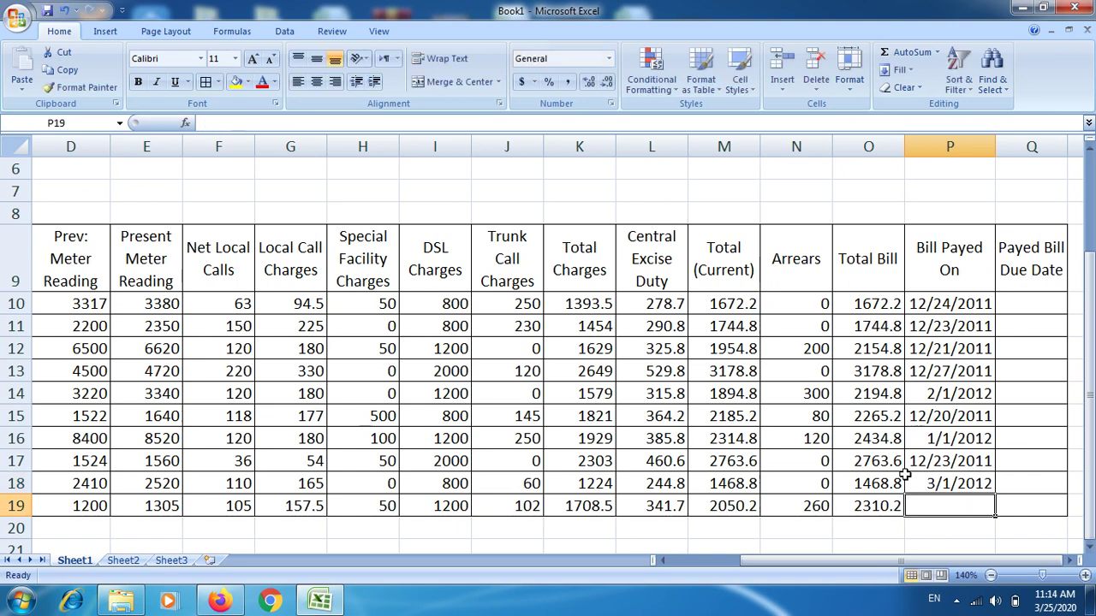
# - Enter 12/1/2011 in P19, then correct it to 12/15/2011
pyautogui.write('1')
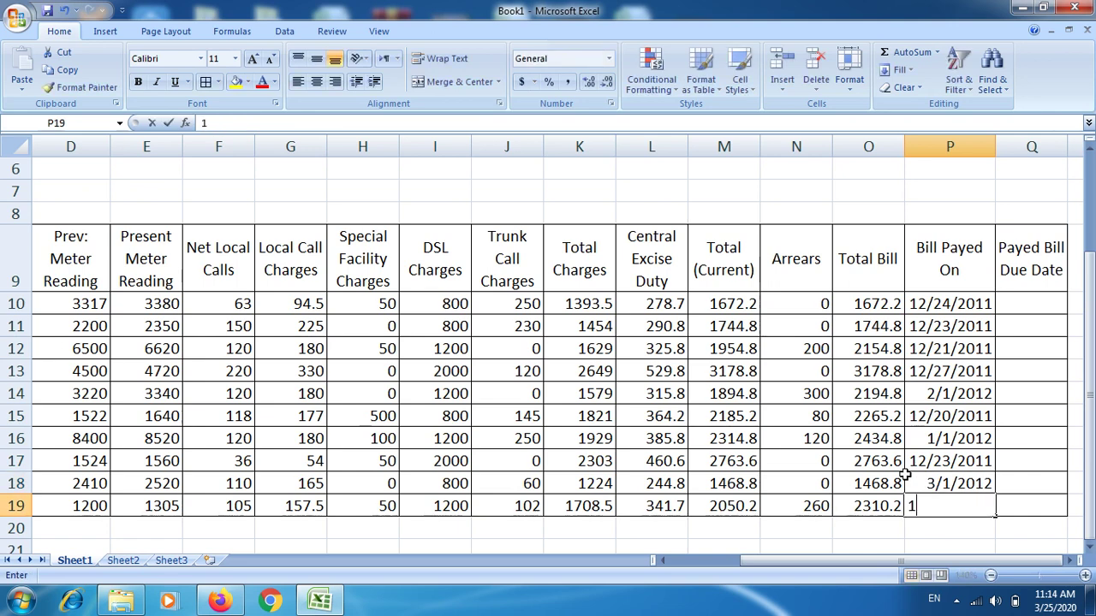
pyautogui.write('2/1/')
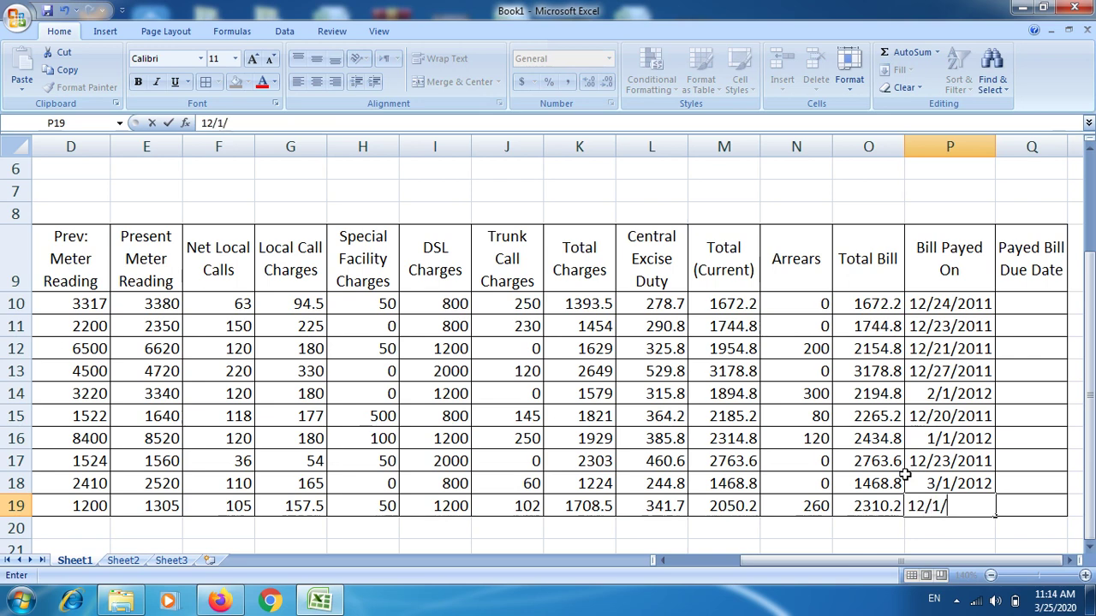
pyautogui.write('2011')
pyautogui.press('F2')
pyautogui.press('Left')
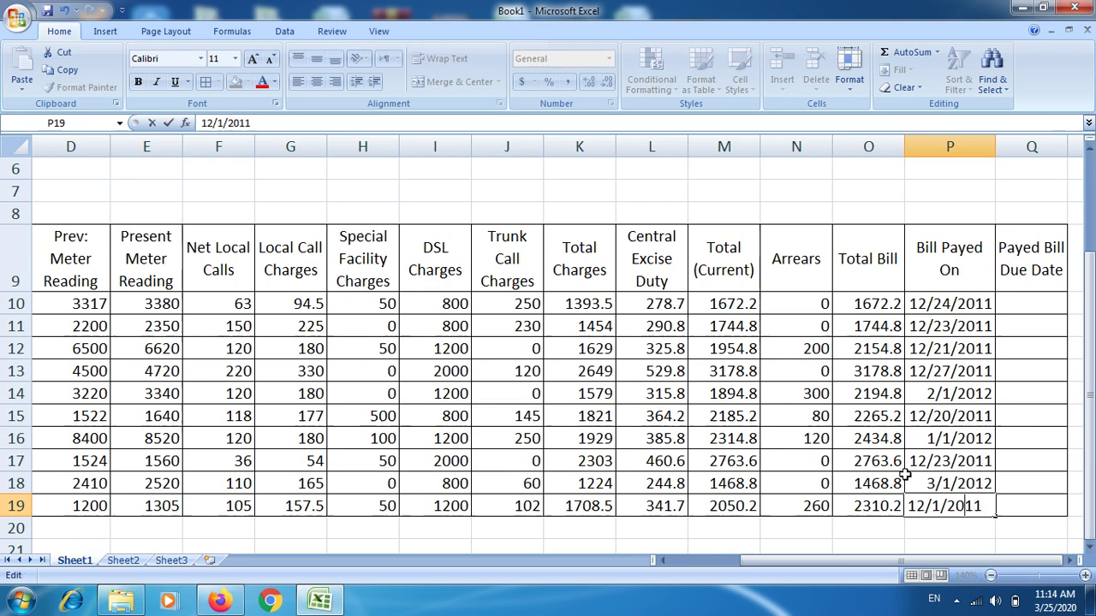
pyautogui.press('Left')
pyautogui.press('Left')
pyautogui.press('Left')
pyautogui.press('Left')
pyautogui.write('5')
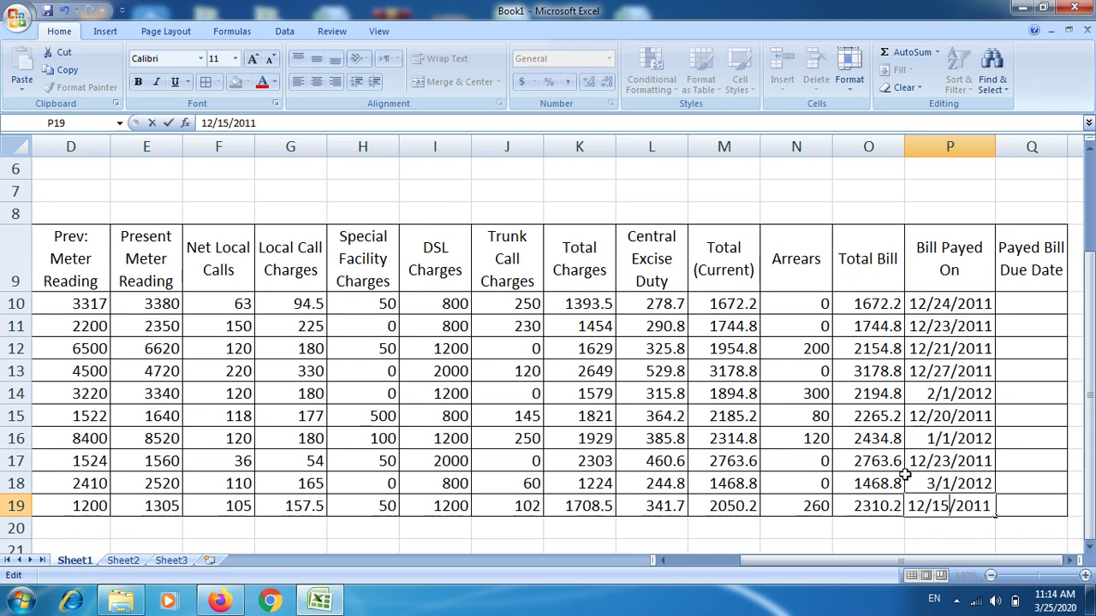
pyautogui.hotkey('ctrl', 'Return')
pyautogui.press('Down')
pyautogui.press('Right')
# - Begin the formula =if(P10> in Q10 after discarding two false starts
pyautogui.press('Up')
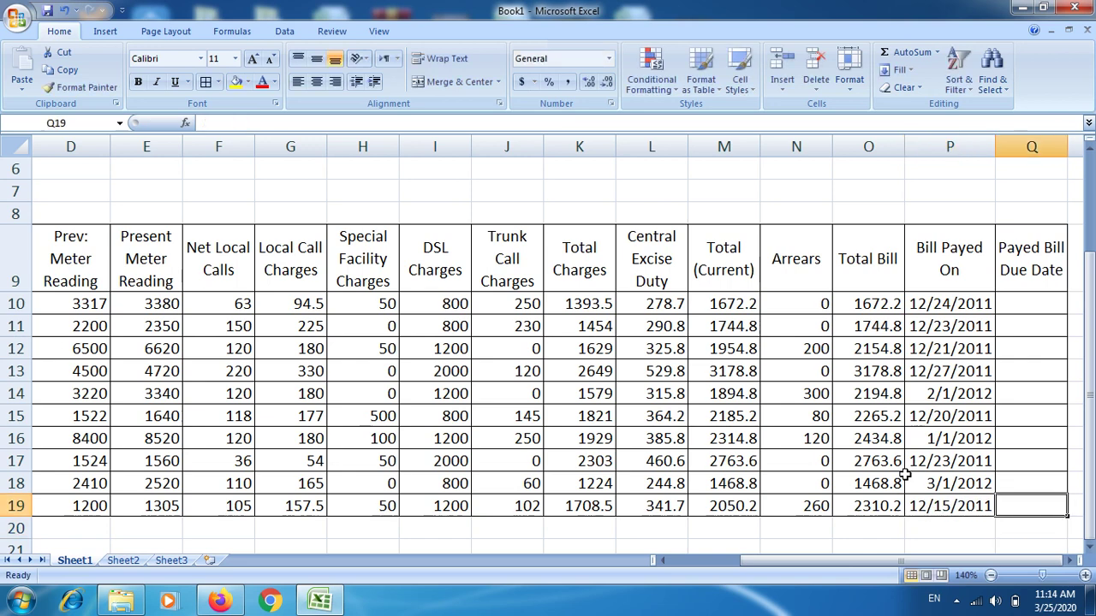
pyautogui.press('Up')
pyautogui.press('Up')
pyautogui.press('Up')
pyautogui.press('Up')
pyautogui.press('Up')
pyautogui.press('Up')
pyautogui.press('Up')
pyautogui.press('Up')
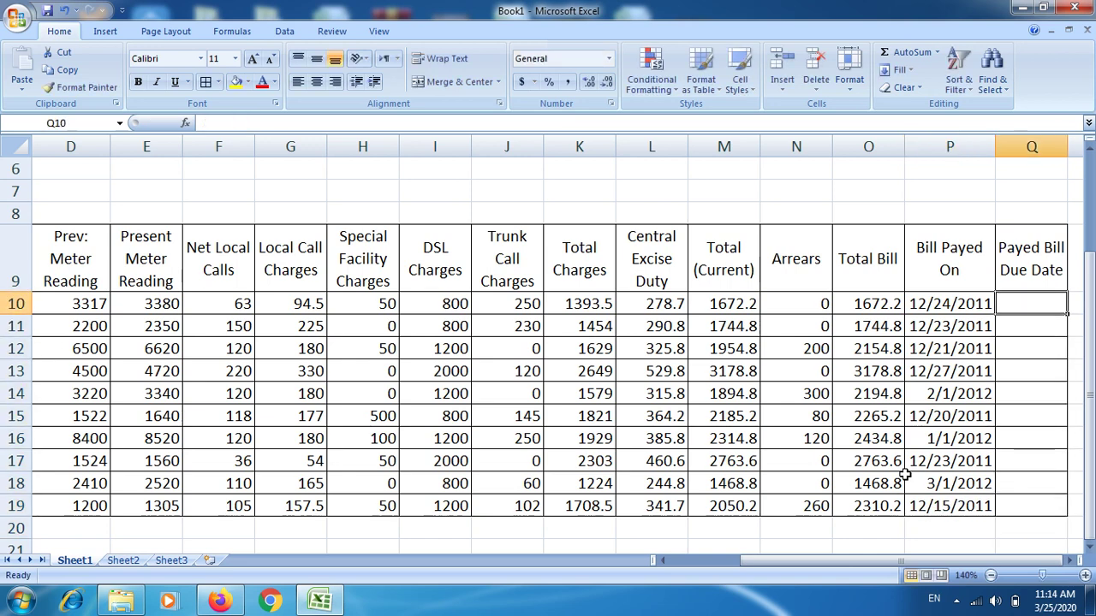
pyautogui.write('=')
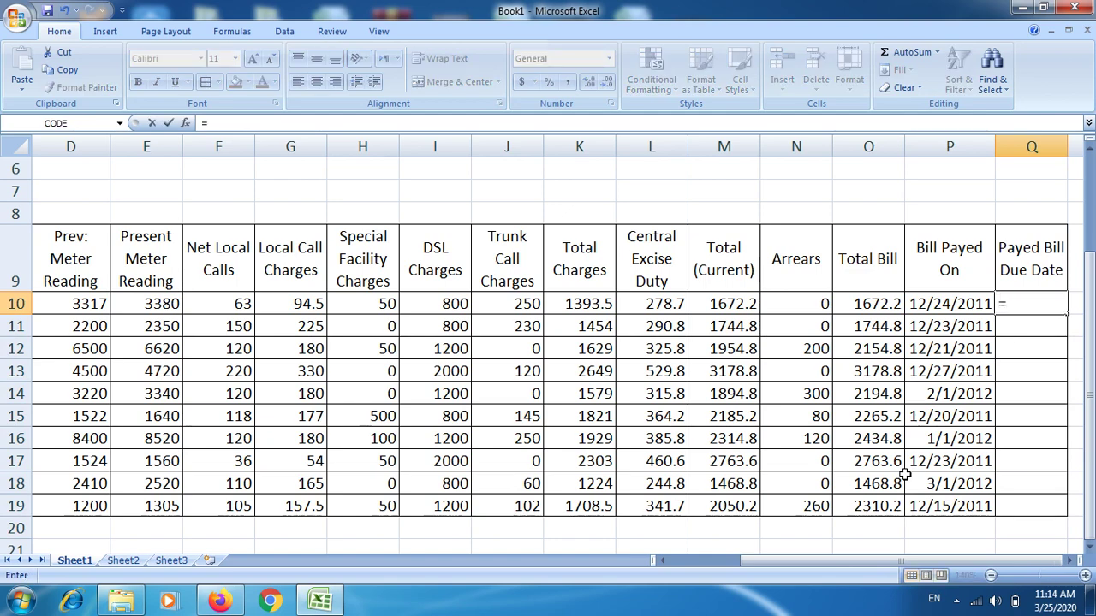
pyautogui.write('if')
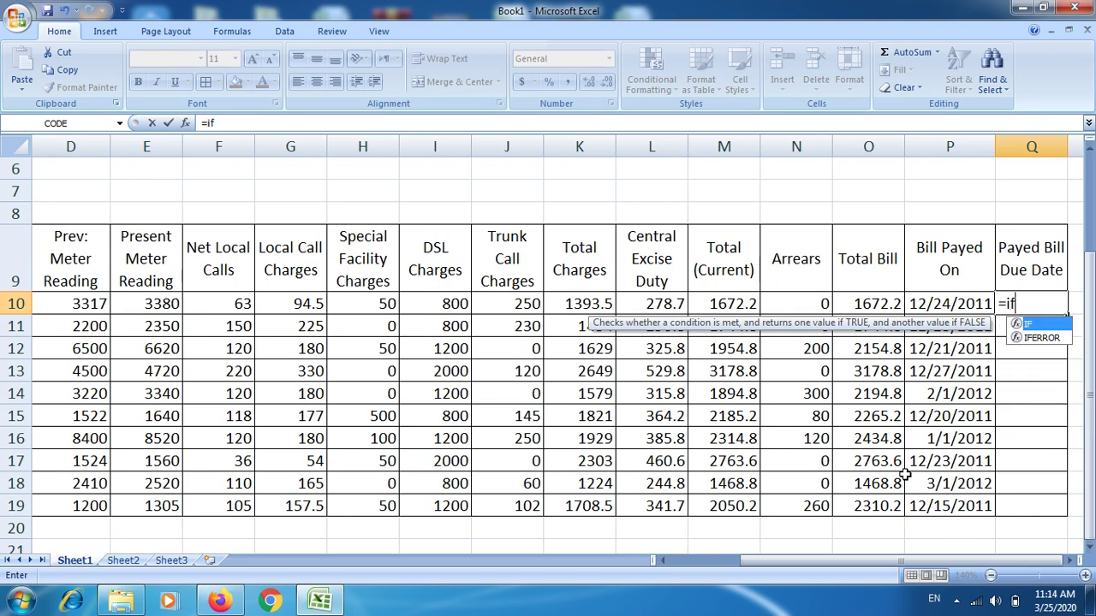
pyautogui.press('Escape')
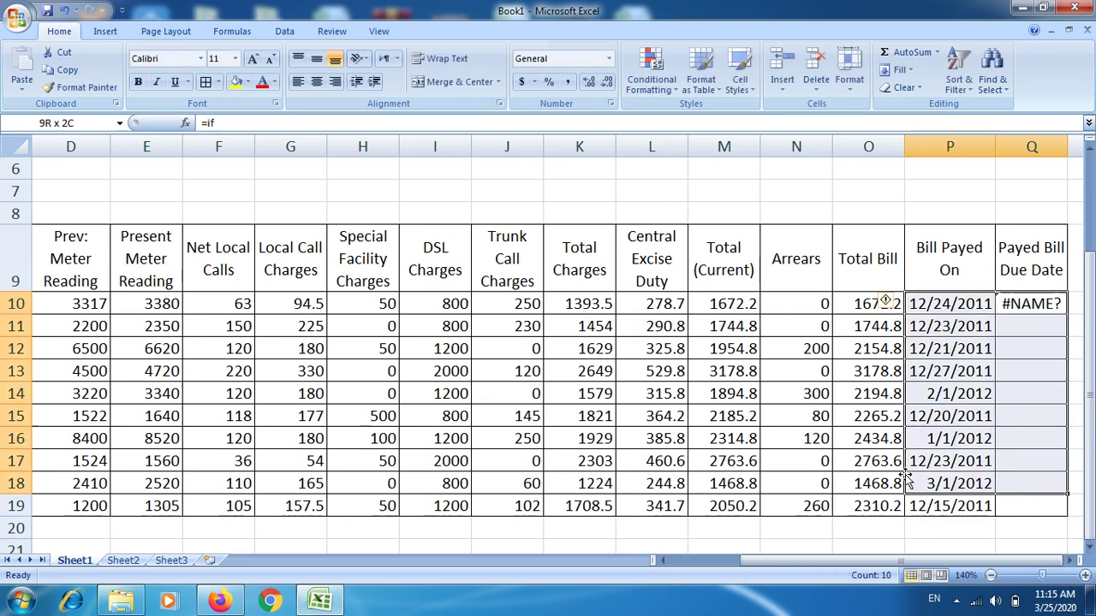
pyautogui.press('BackSpace')
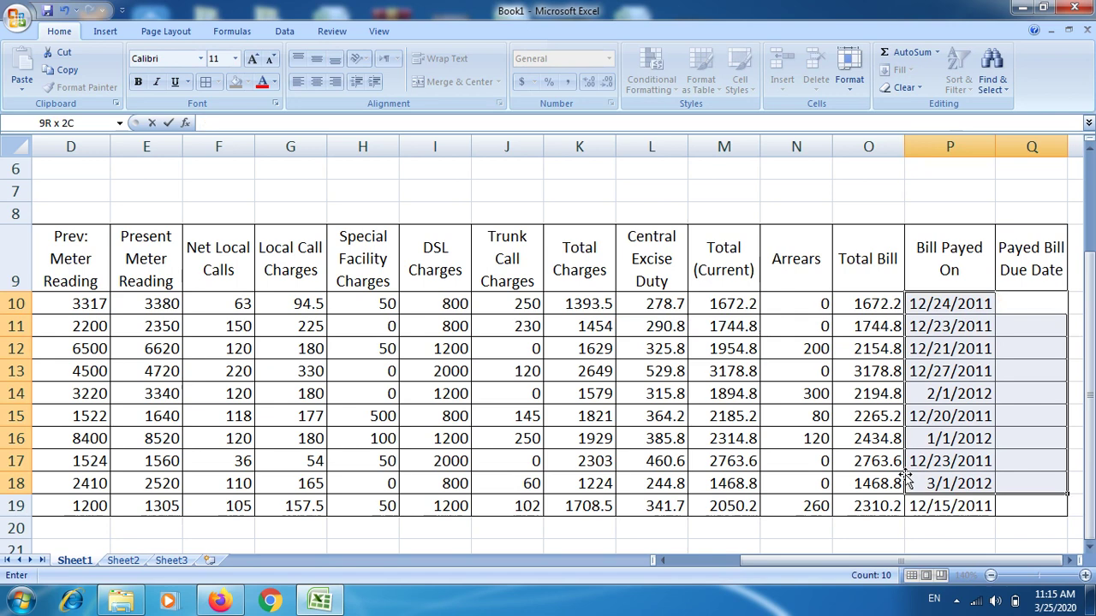
pyautogui.write('=i')
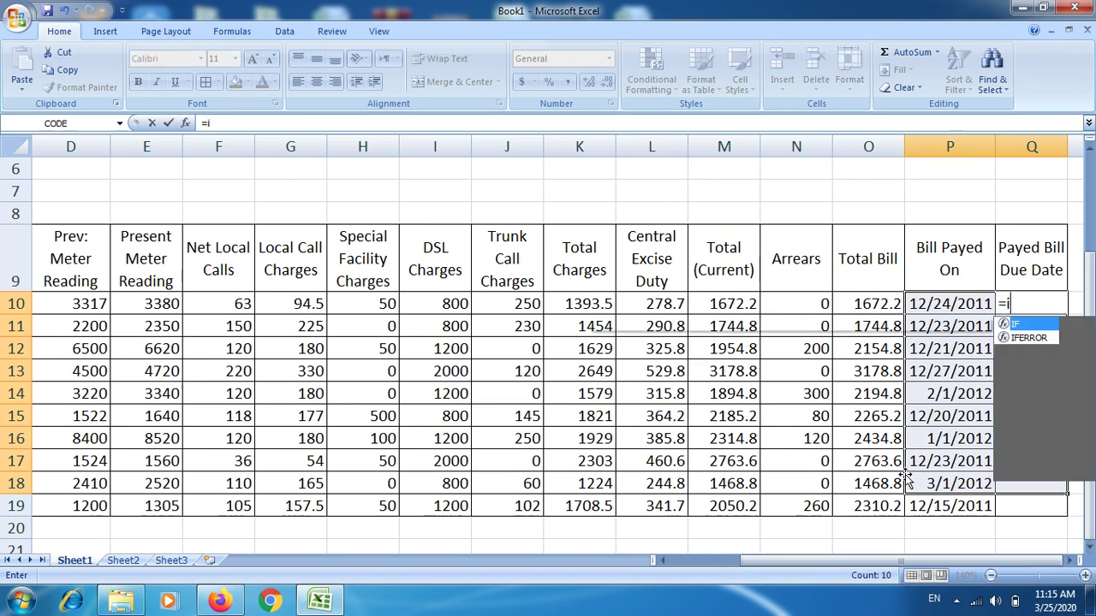
pyautogui.write('f')
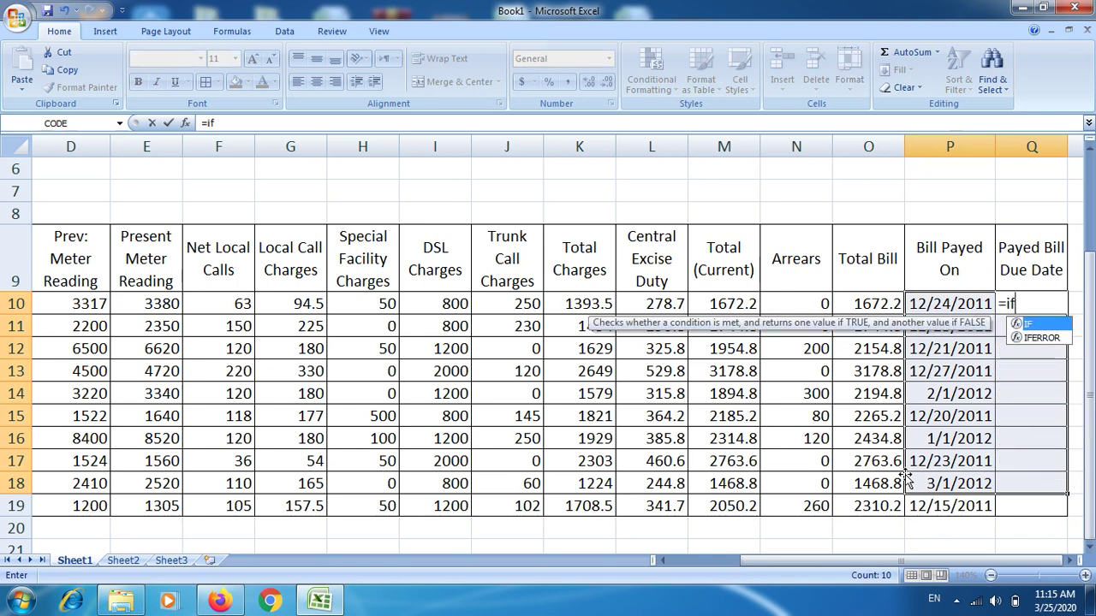
pyautogui.write('(')
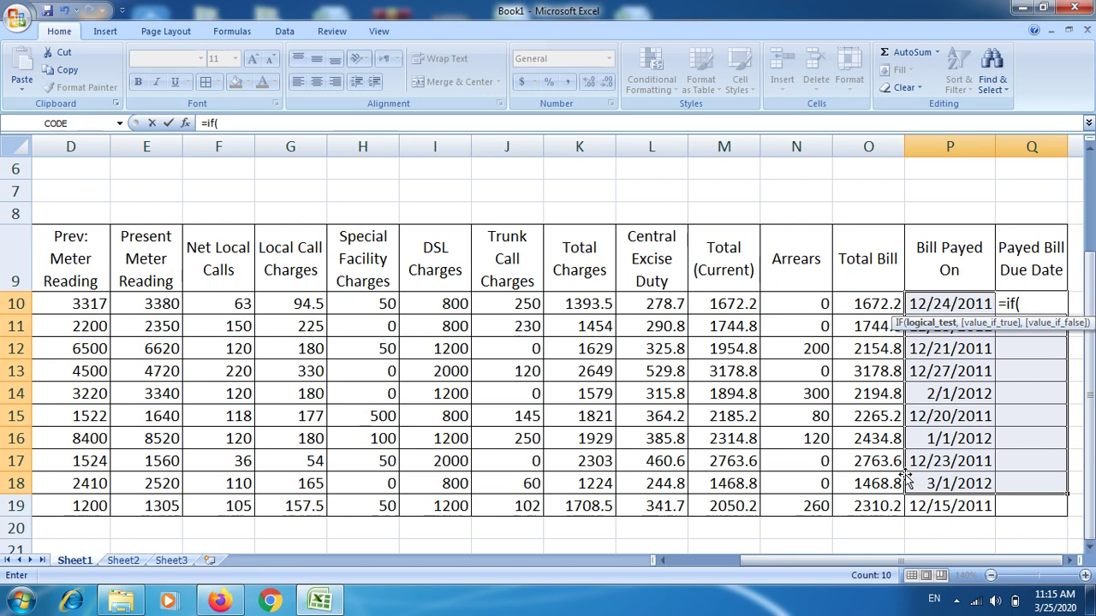
pyautogui.click(938, 306)
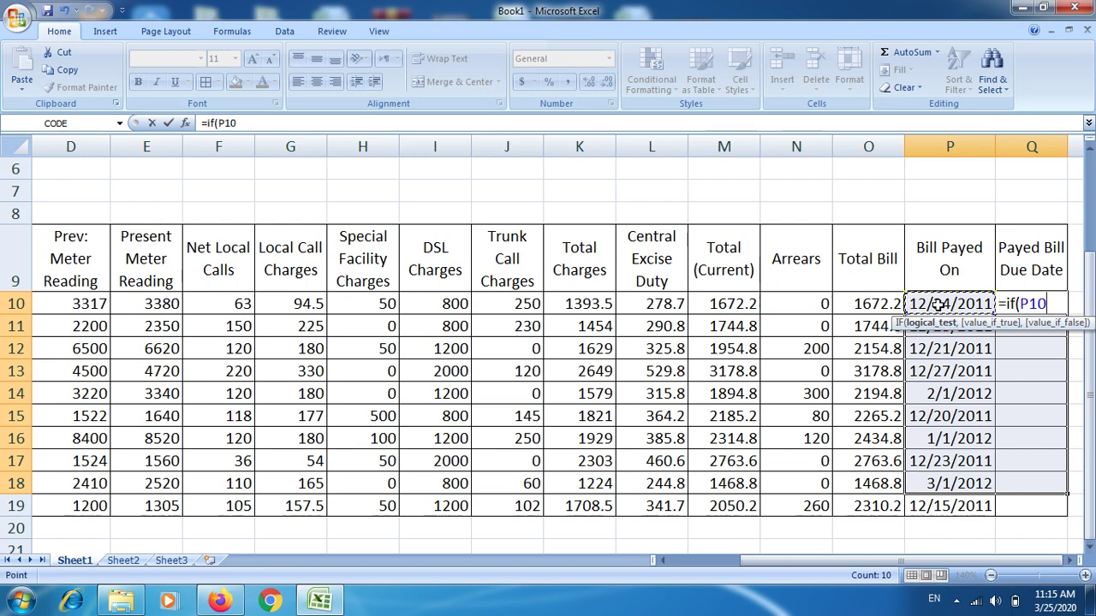
pyautogui.press('BackSpace')
pyautogui.press('BackSpace')
pyautogui.press('BackSpace')
pyautogui.press('BackSpace')
pyautogui.press('BackSpace')
pyautogui.press('BackSpace')
pyautogui.press('BackSpace')
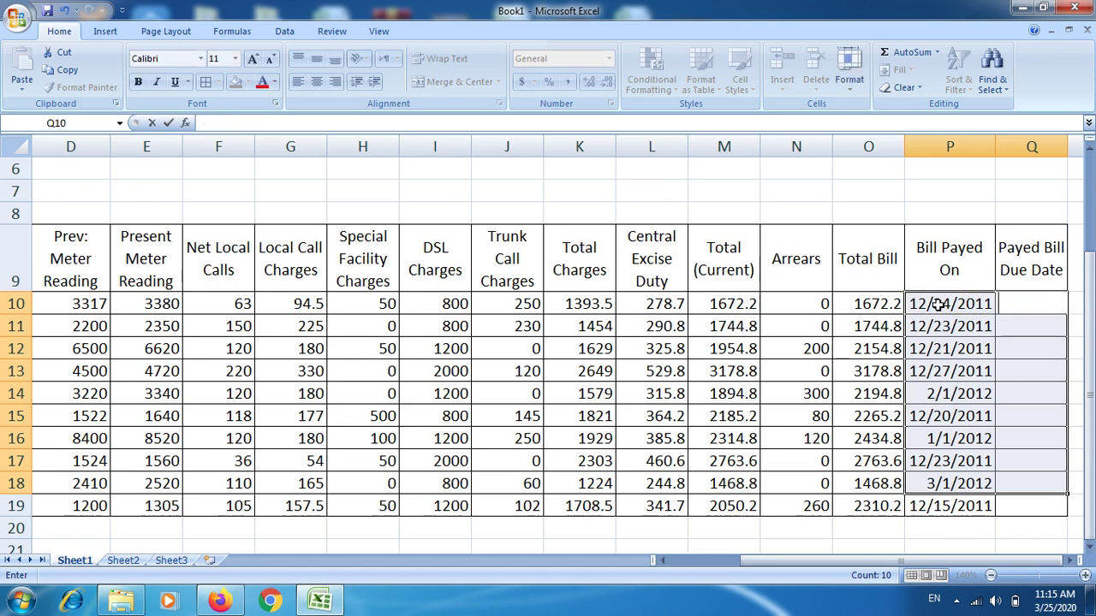
pyautogui.click(1025, 301)
pyautogui.write('=')
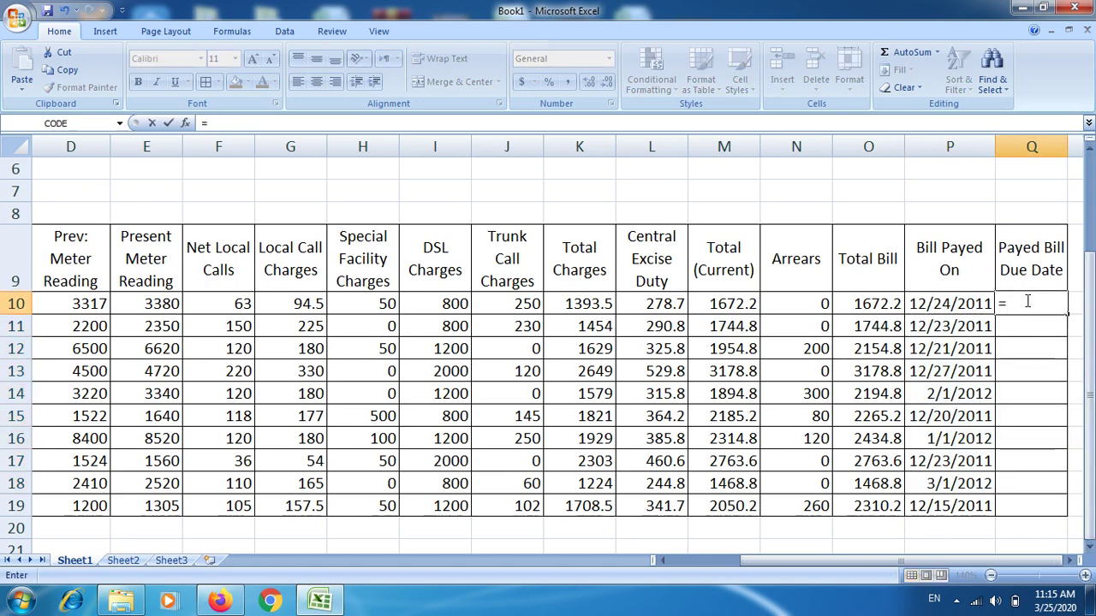
pyautogui.write('if')
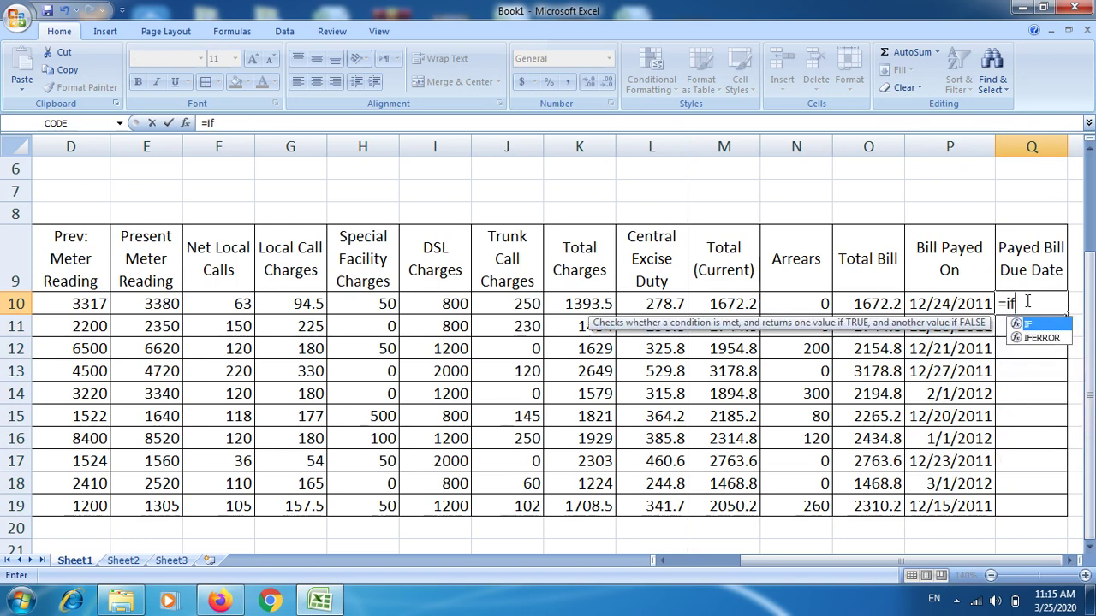
pyautogui.write('(')
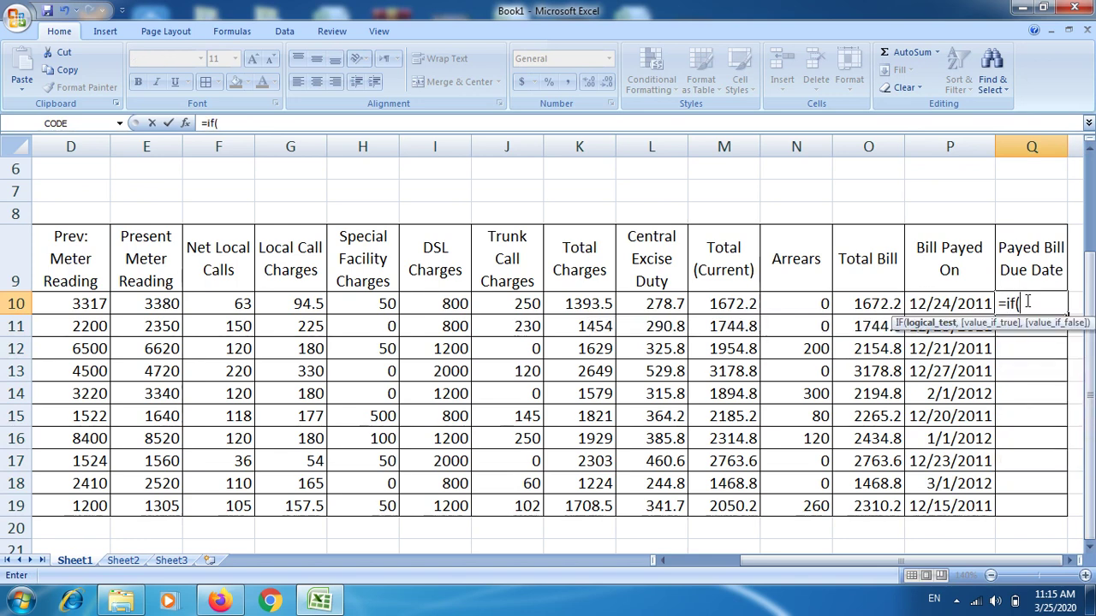
pyautogui.click(942, 308)
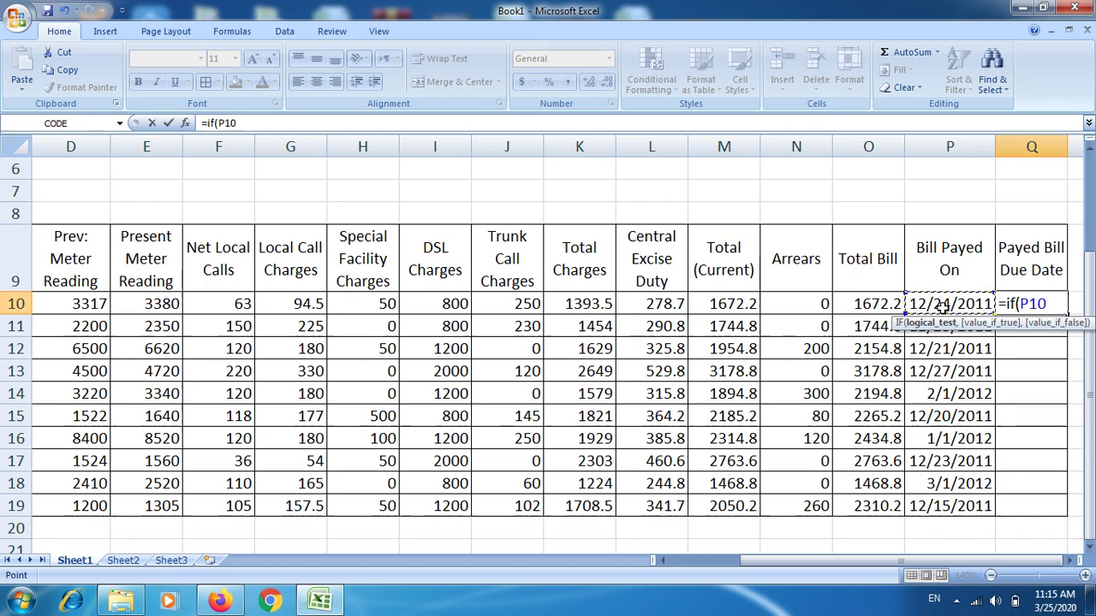
pyautogui.write('>')
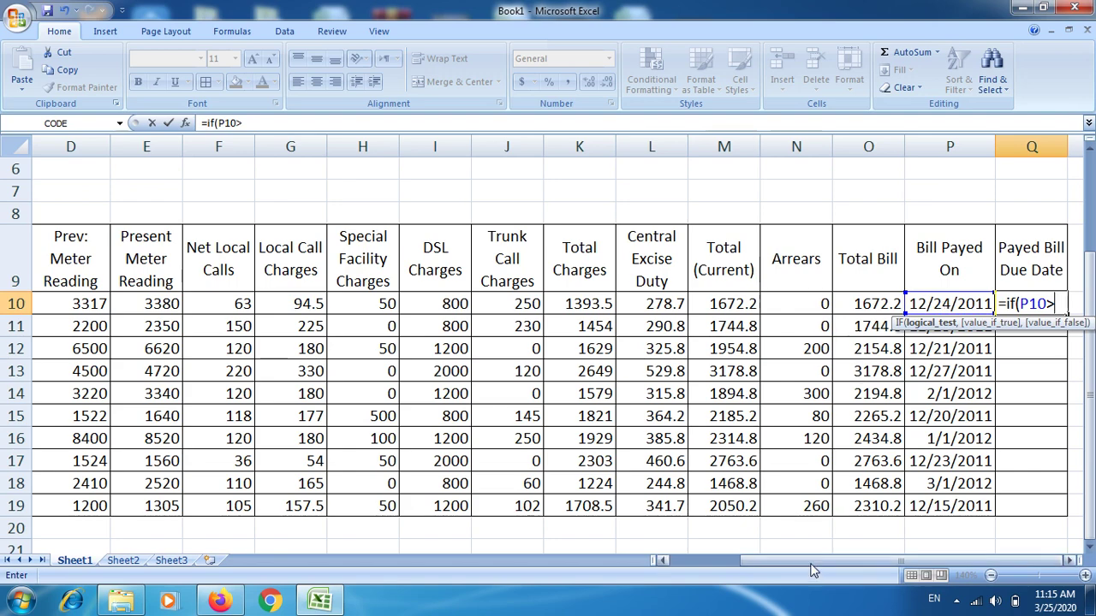
# - Complete the IF condition by referencing the due date in C4
pyautogui.moveTo(814, 569); pyautogui.dragTo(775, 524)
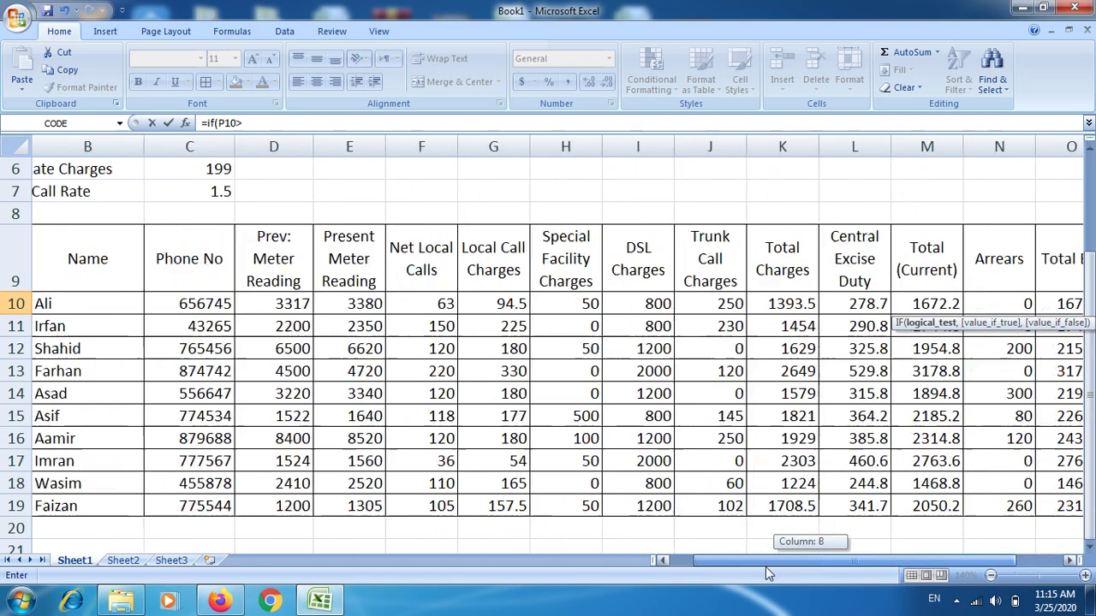
pyautogui.click(1089, 151)
pyautogui.click(1089, 151)
pyautogui.click(1089, 150)
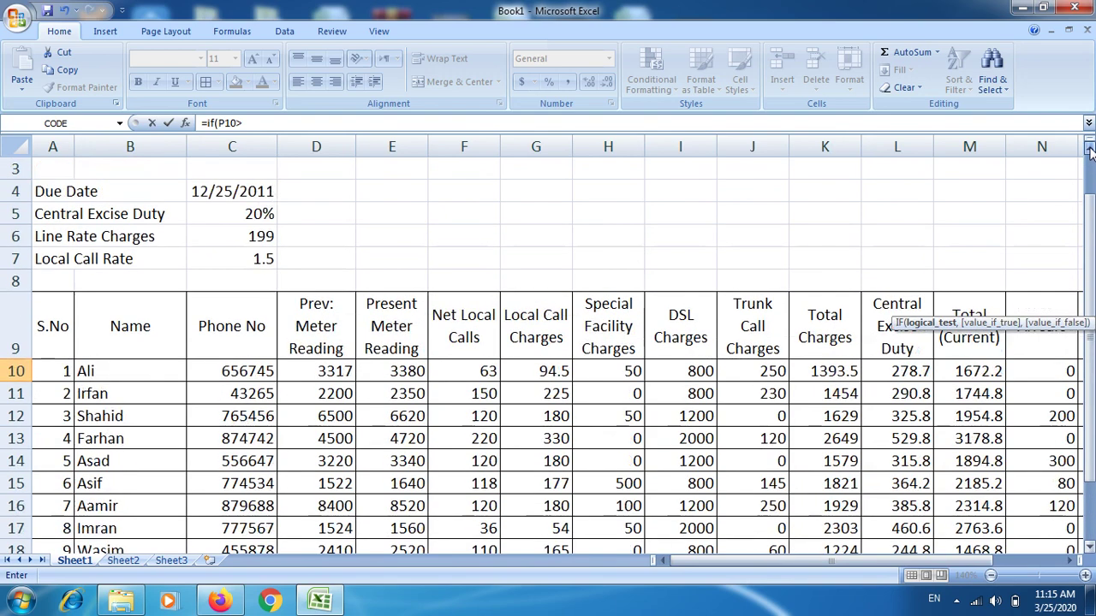
pyautogui.click(1089, 150)
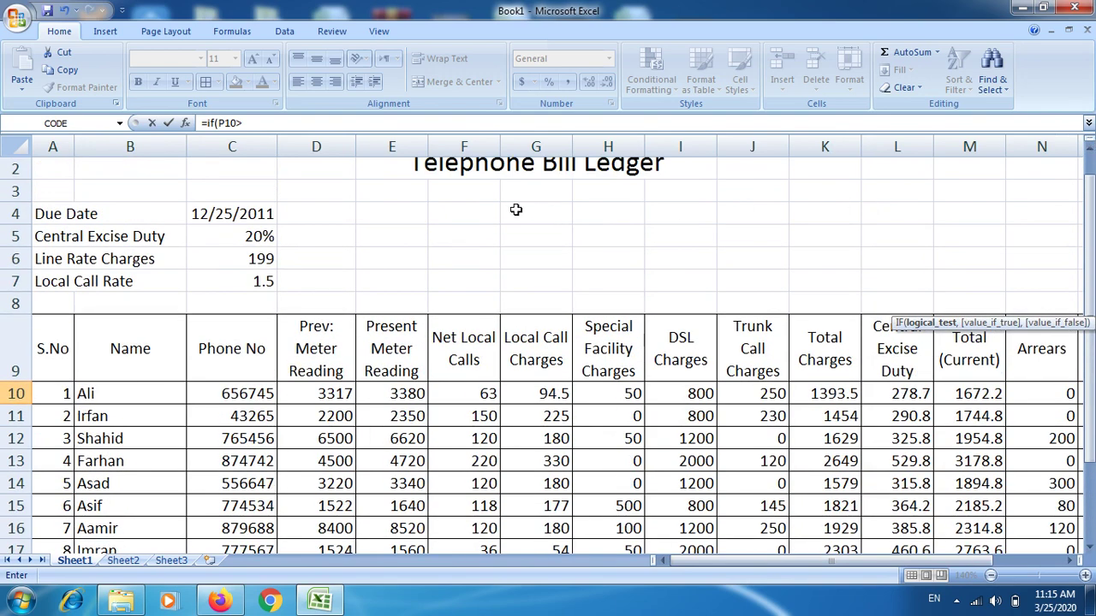
pyautogui.click(255, 214)
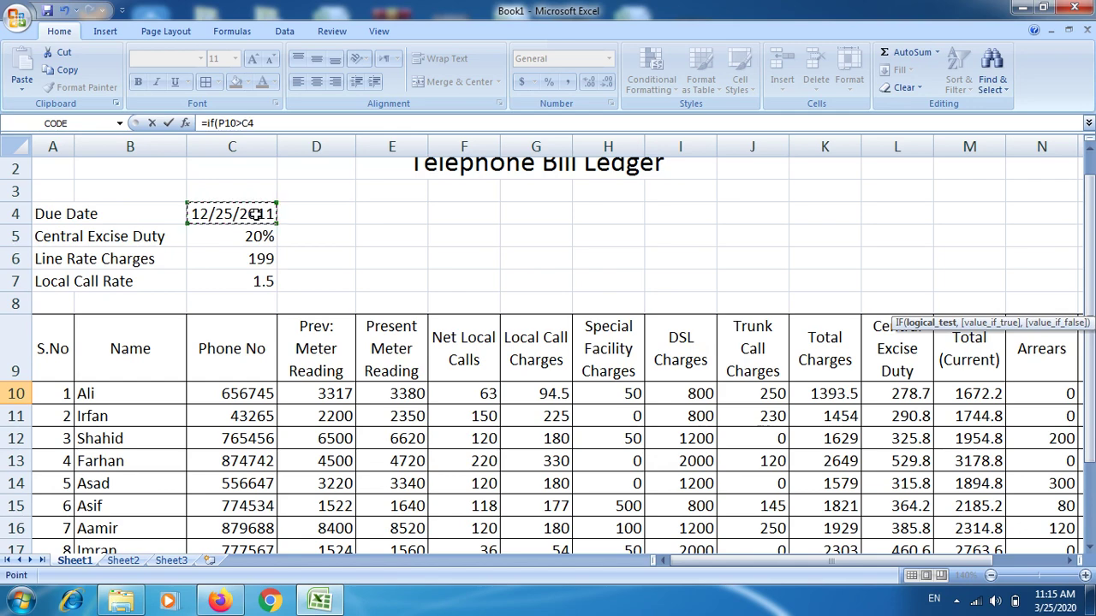
pyautogui.click(1072, 560)
pyautogui.click(1073, 560)
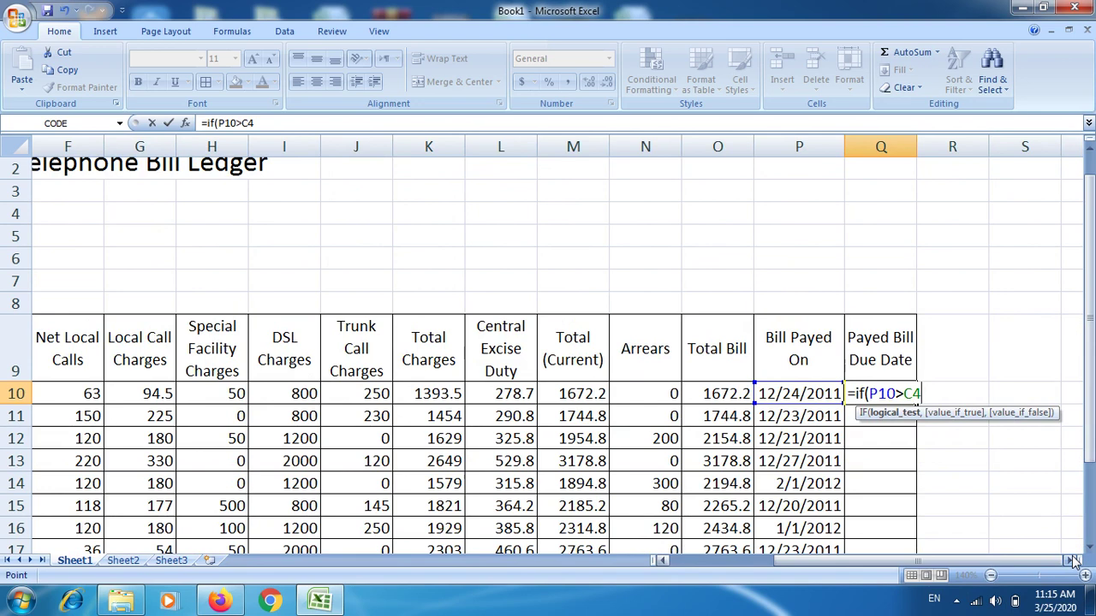
pyautogui.moveTo(942, 567); pyautogui.dragTo(916, 568)
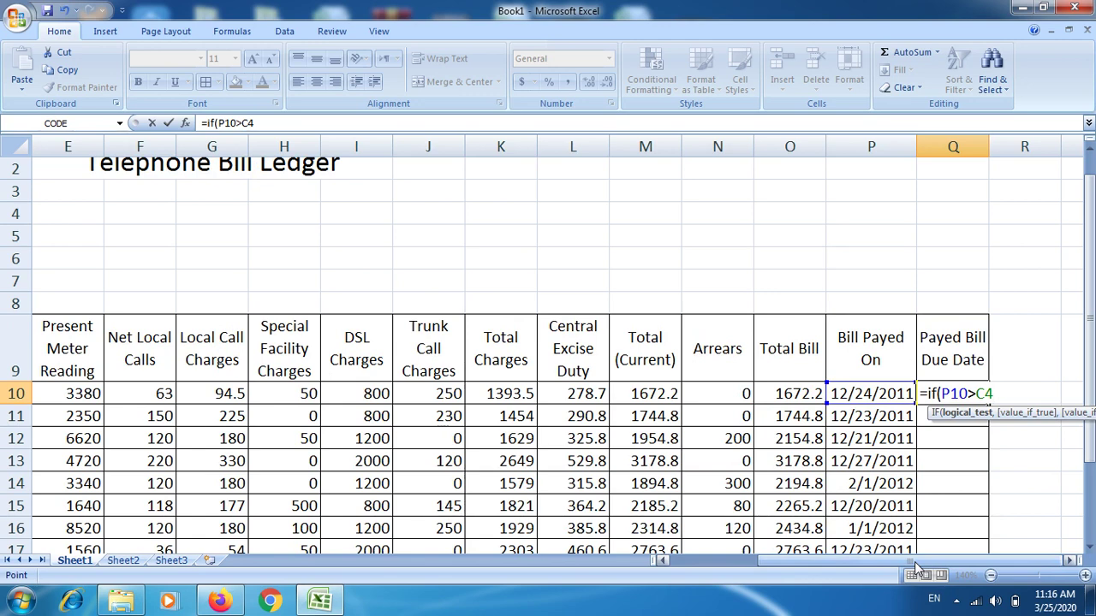
# - Add O10*5%+O10 as the late-payment result and O10 as the on-time result
pyautogui.write(',')
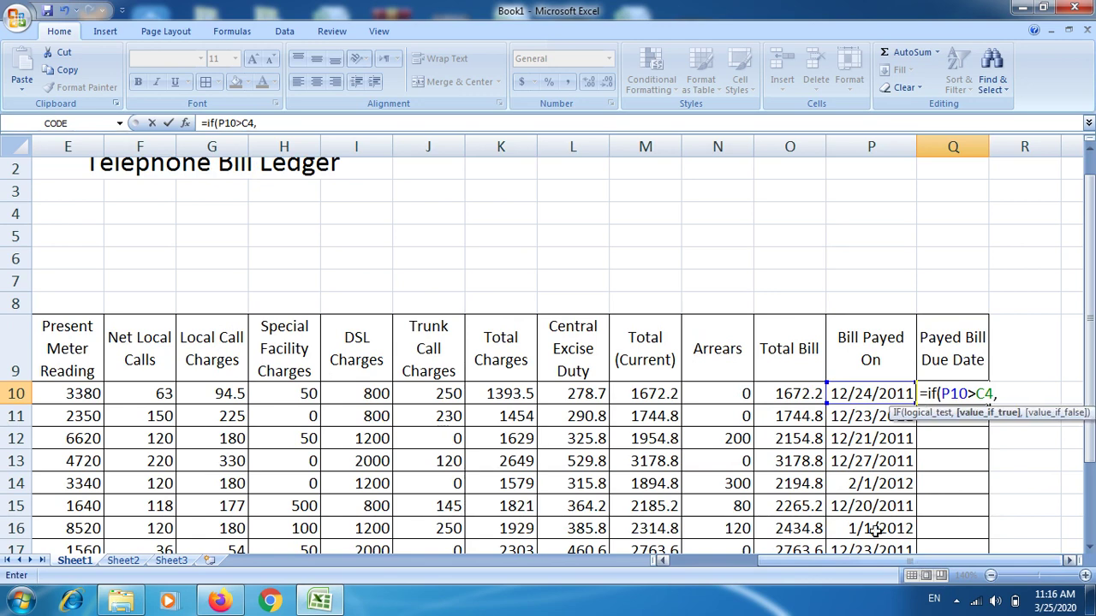
pyautogui.click(791, 396)
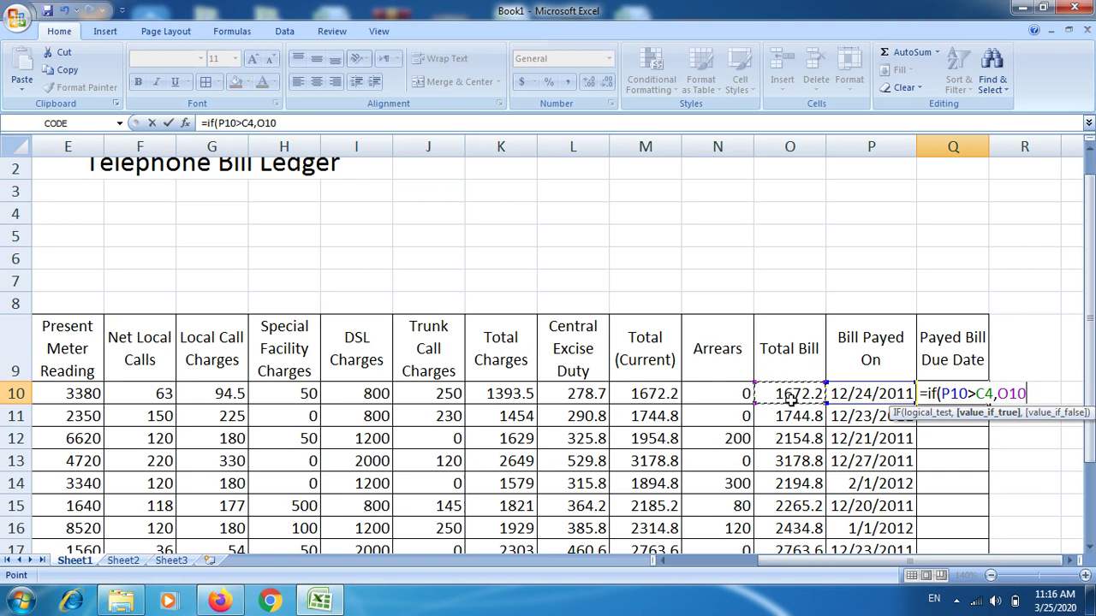
pyautogui.write('*')
pyautogui.write('%')
pyautogui.press('BackSpace')
pyautogui.write('5')
pyautogui.write('%')
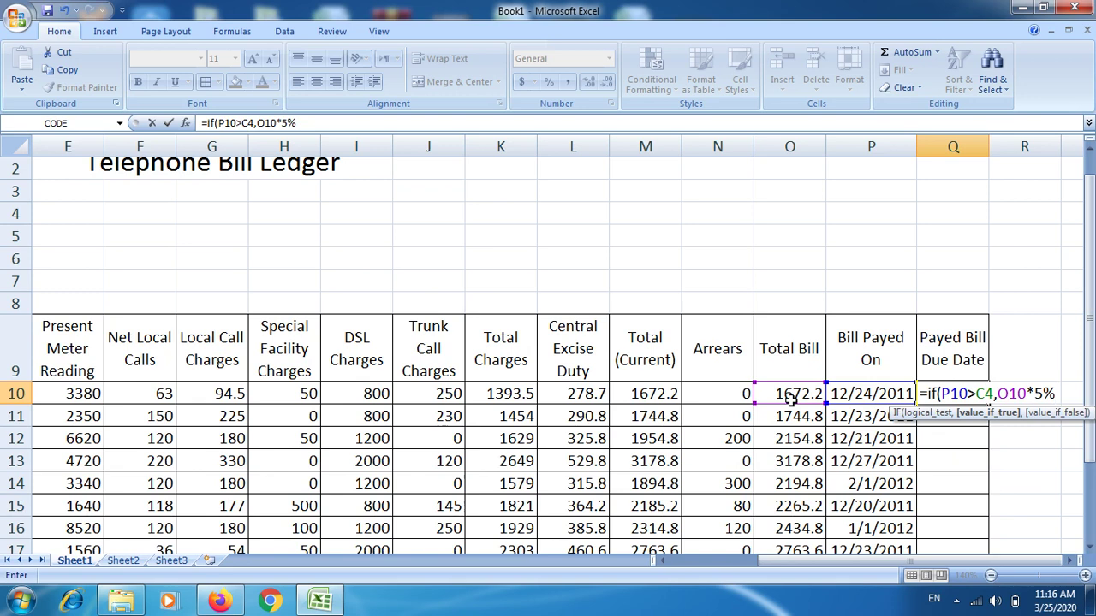
pyautogui.write('+')
pyautogui.click(796, 393)
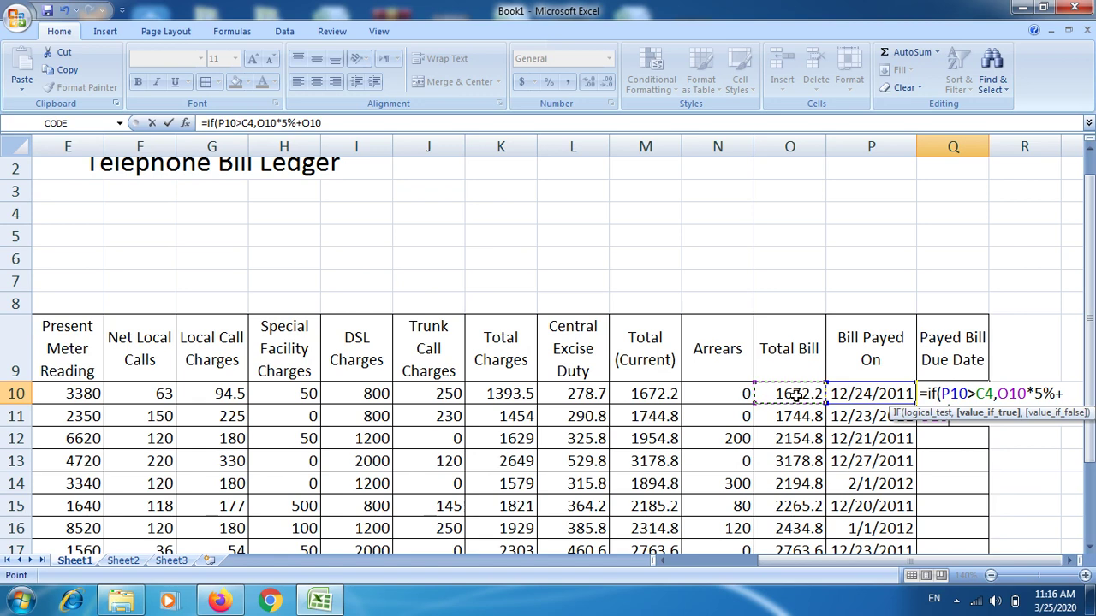
pyautogui.write(',')
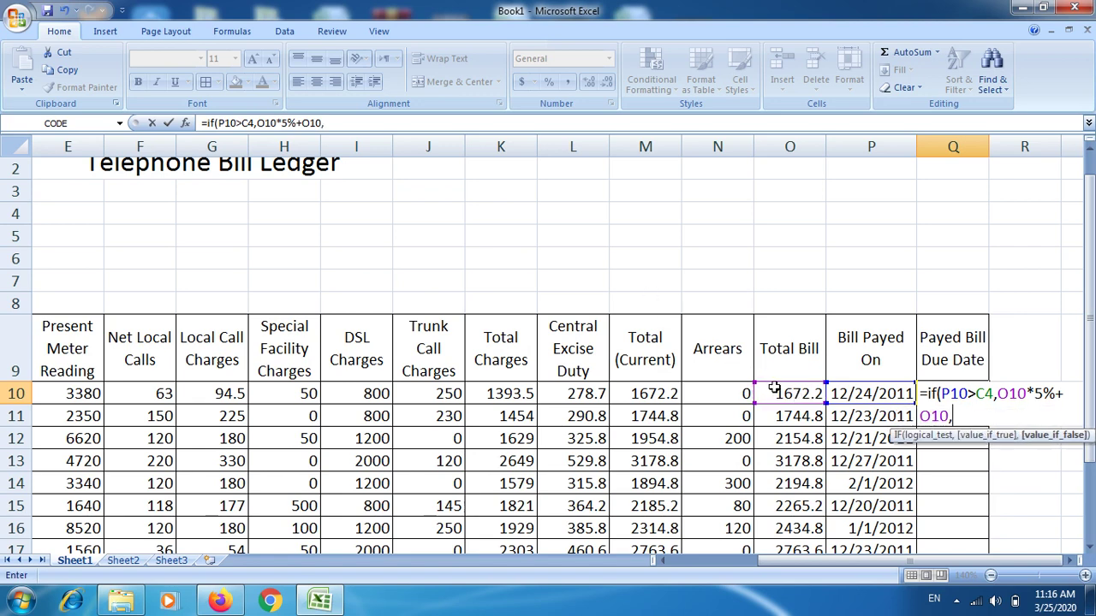
pyautogui.click(782, 394)
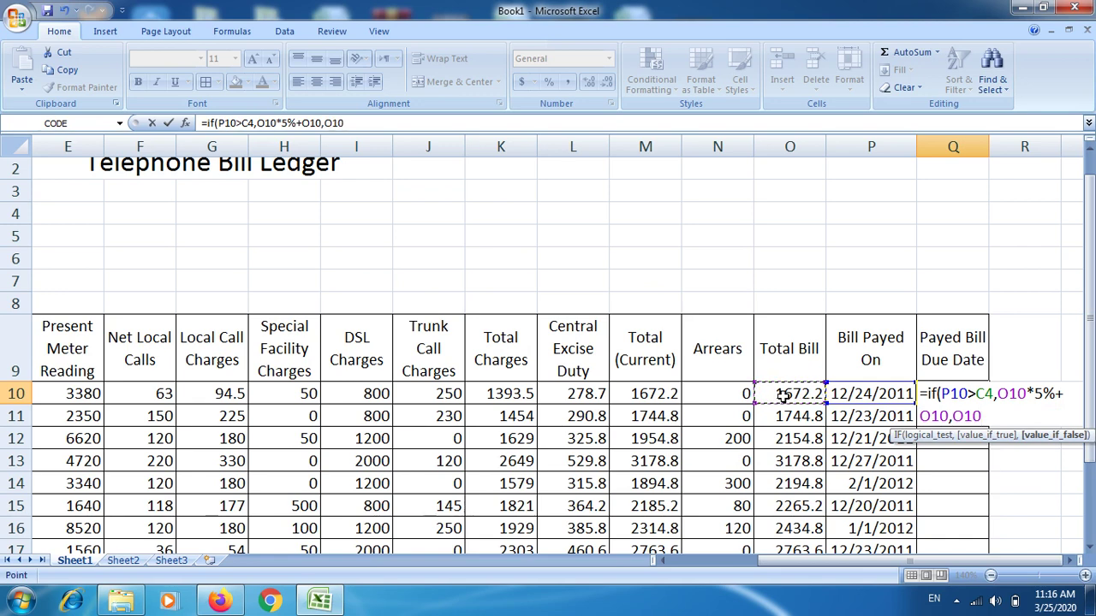
# - Commit Q10's IF formula, then change C4 to $C$4 so it shows 1672.2
pyautogui.write(')')
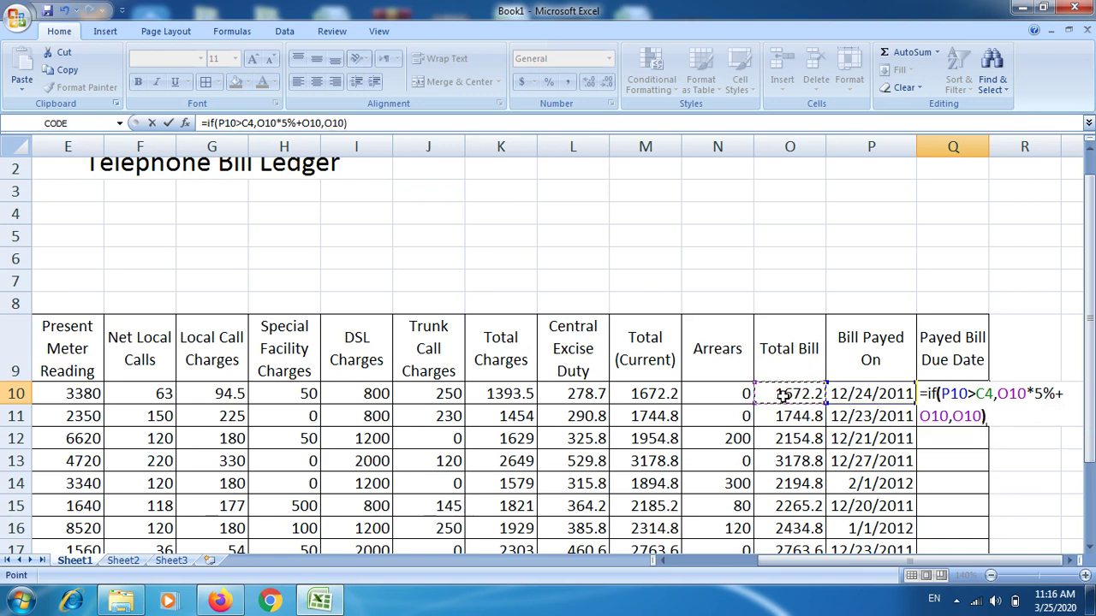
pyautogui.press('Return')
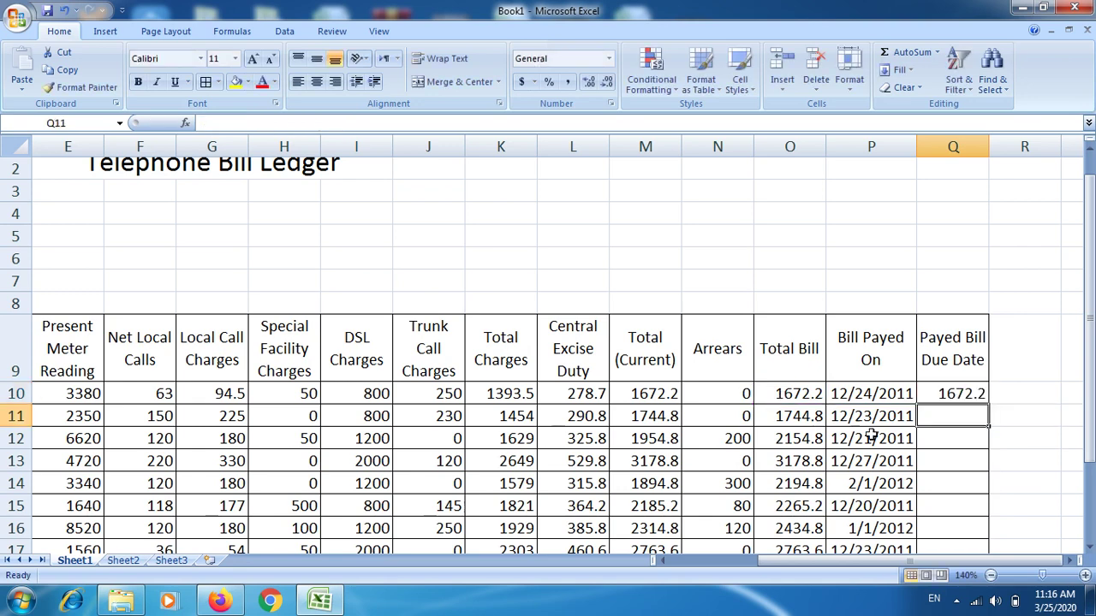
pyautogui.click(959, 392)
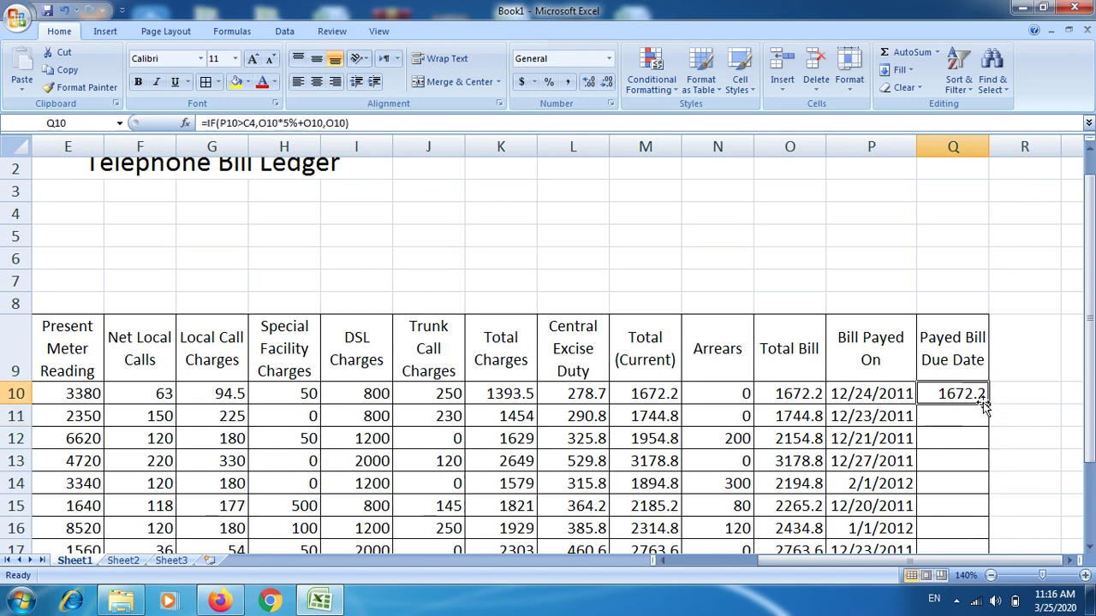
pyautogui.doubleClick(983, 400)
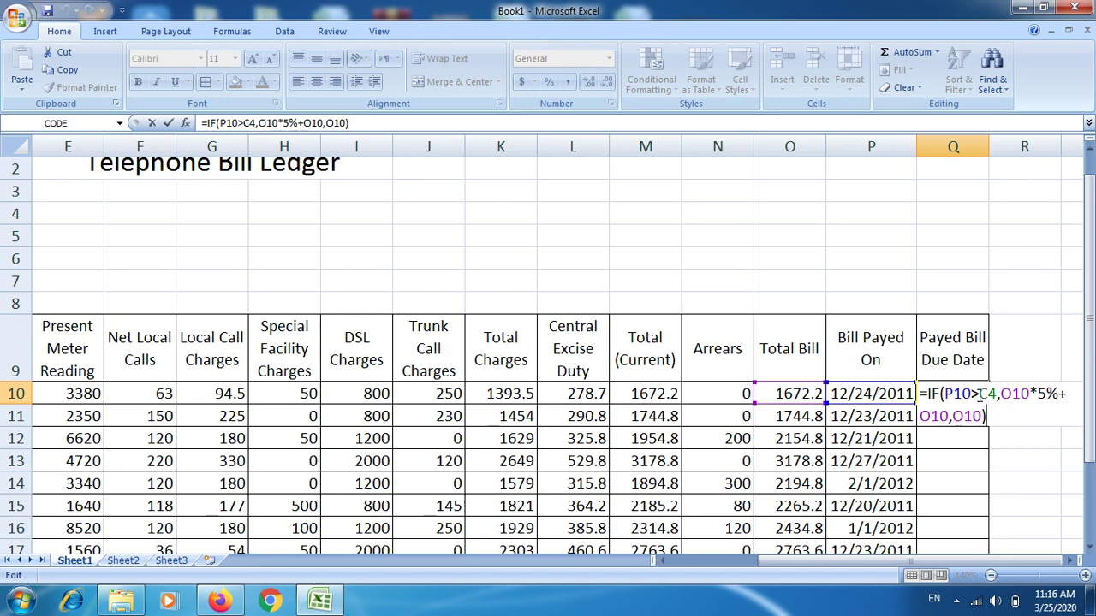
pyautogui.click(980, 393)
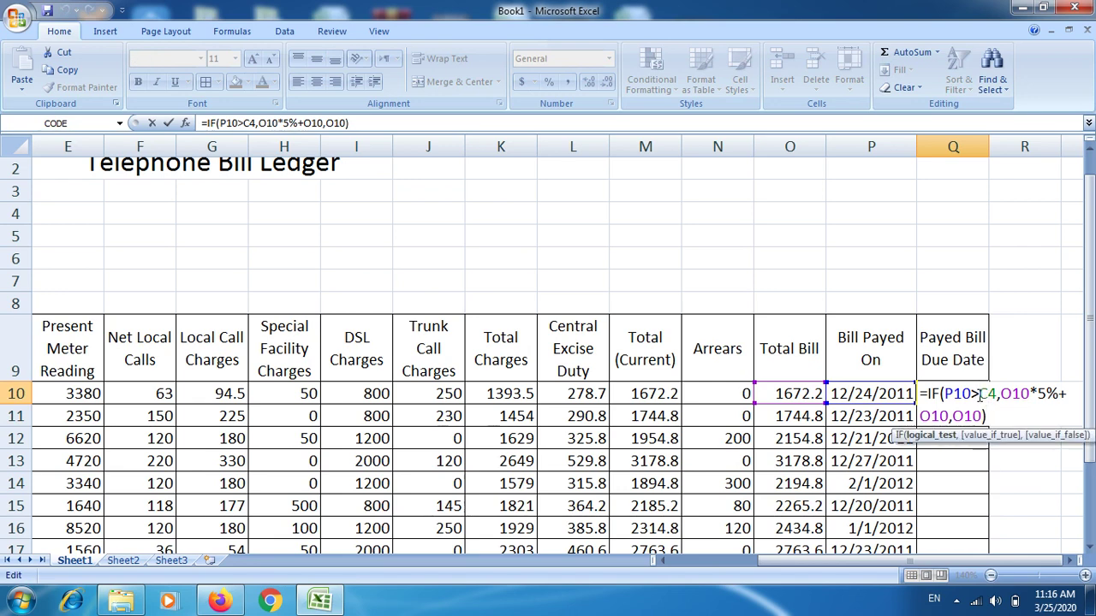
pyautogui.write('$C')
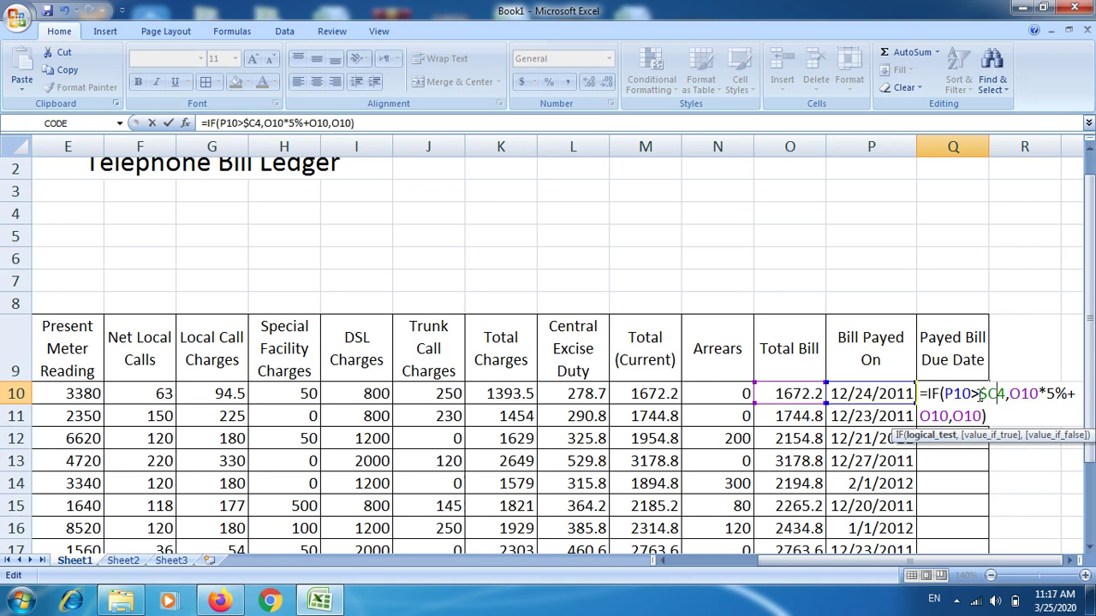
pyautogui.write('$')
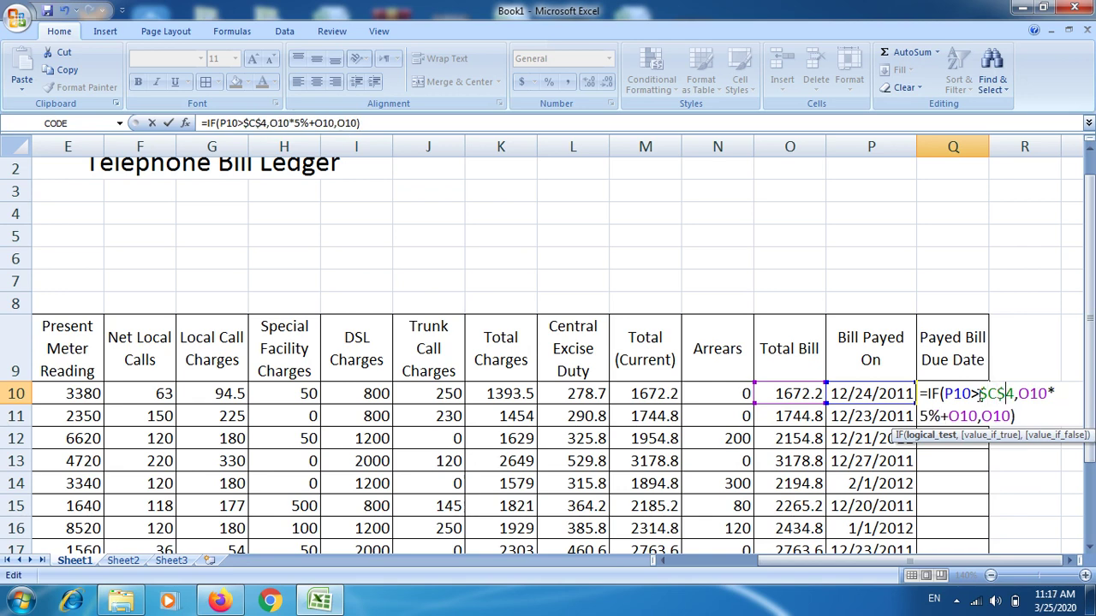
pyautogui.press('Return')
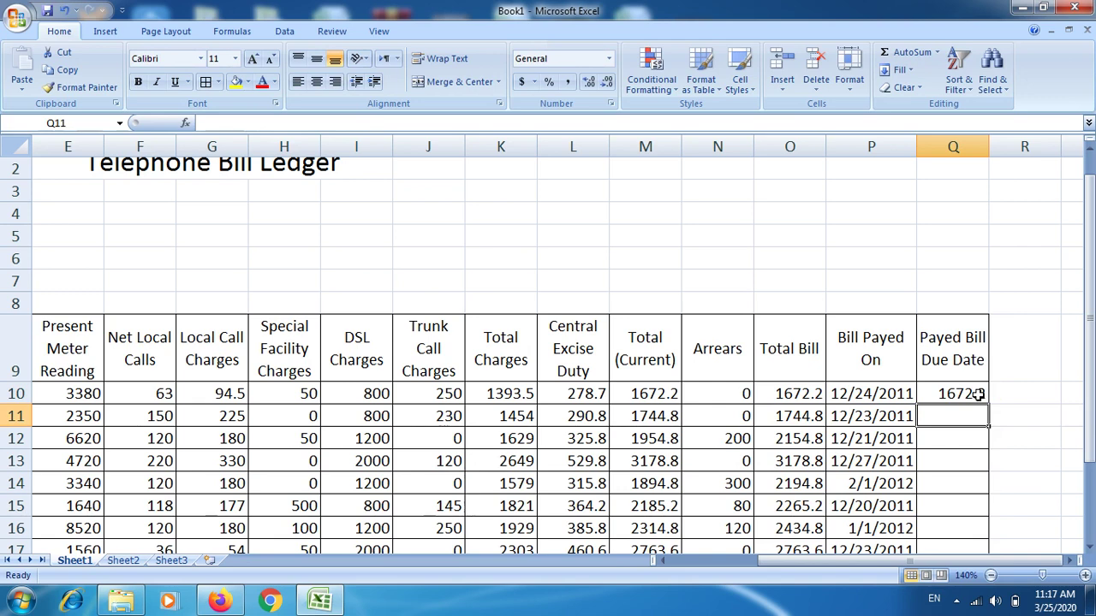
# - Copy Q10's formula down into Q11, which shows 1744.8
pyautogui.click(966, 392)
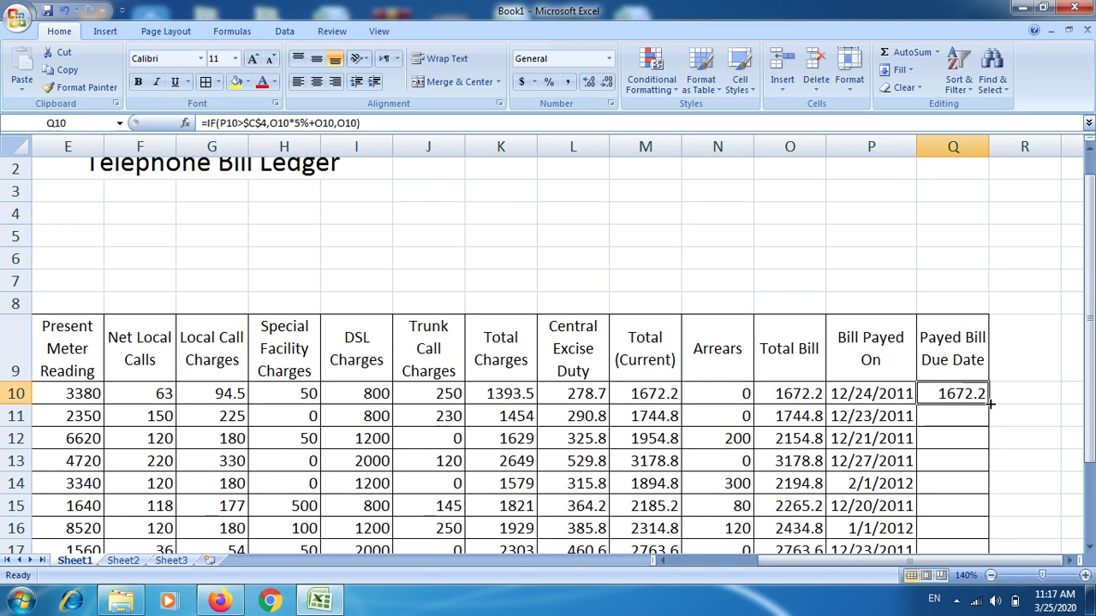
pyautogui.moveTo(989, 404); pyautogui.dragTo(983, 432)
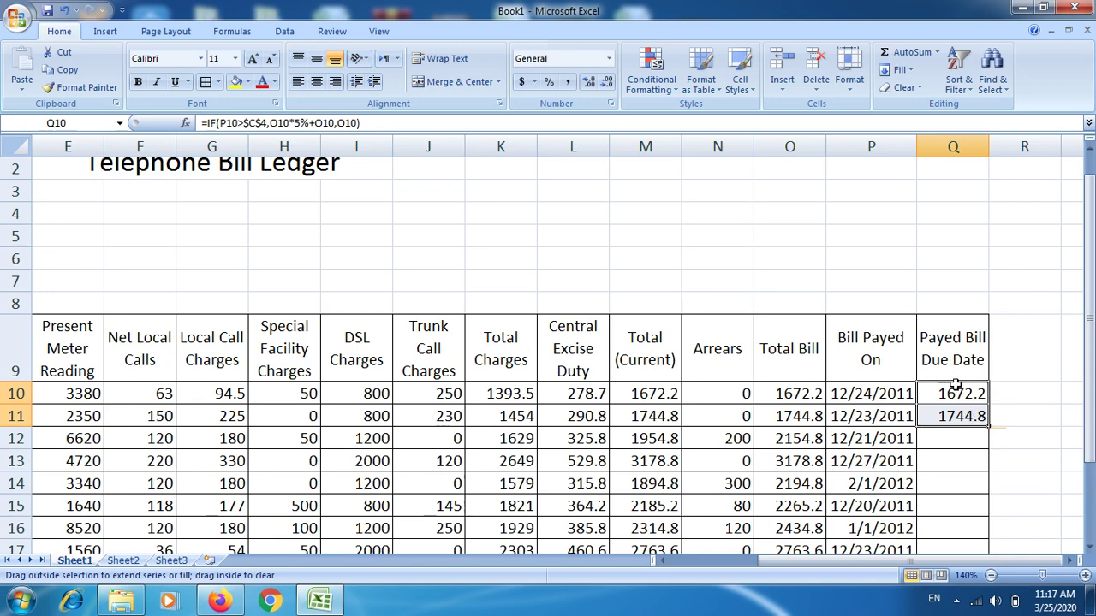
pyautogui.moveTo(961, 396); pyautogui.dragTo(960, 395)
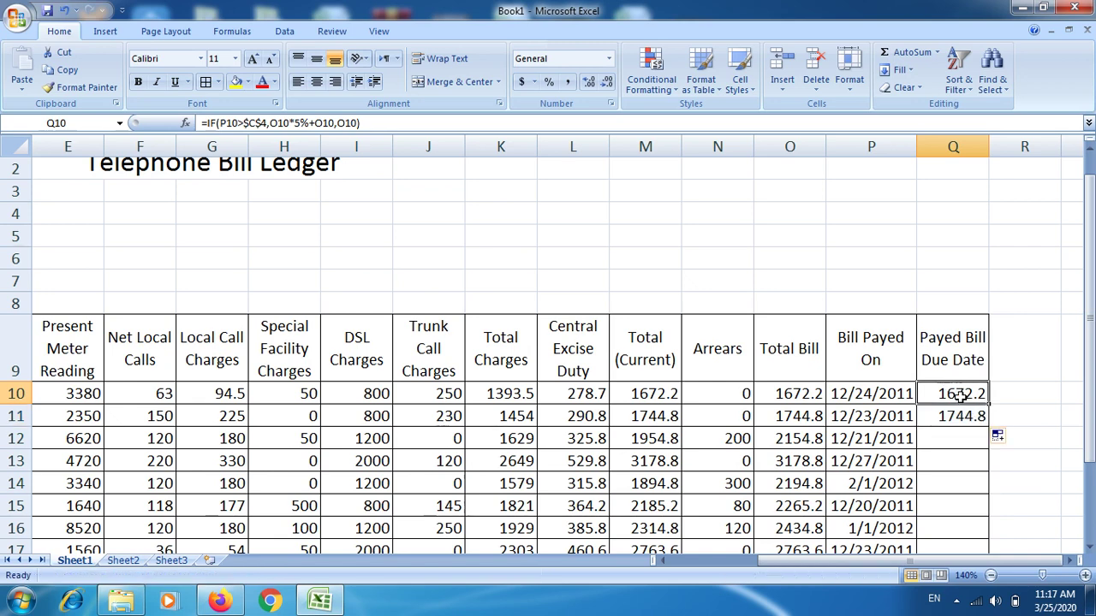
# - Delete the final O10 argument from Q10's formula, leaving it showing FALSE
pyautogui.doubleClick(961, 396)
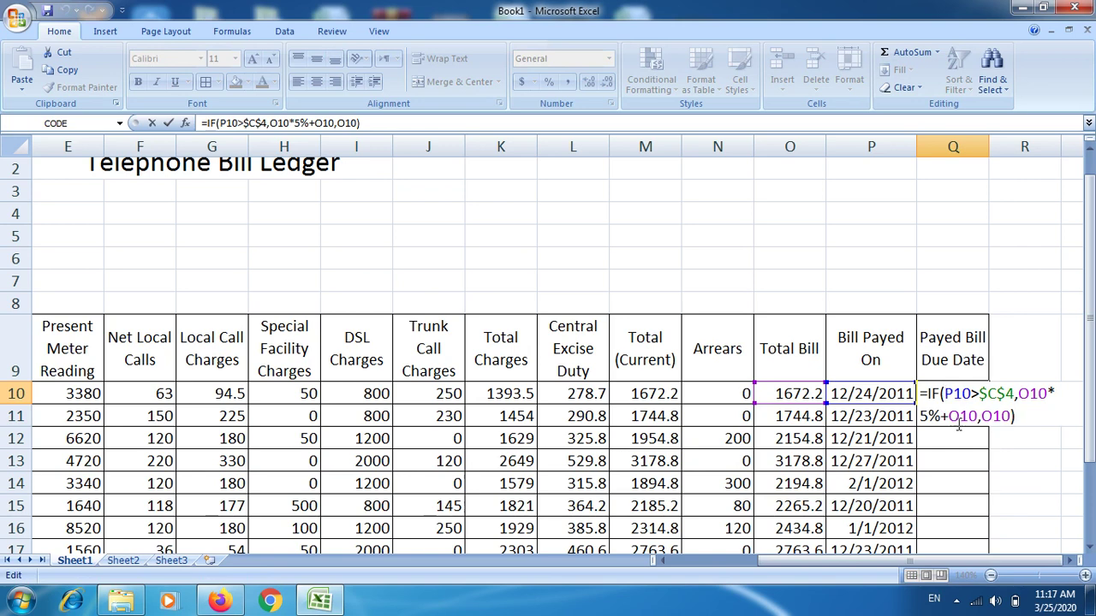
pyautogui.click(1010, 416)
pyautogui.press('BackSpace')
pyautogui.press('BackSpace')
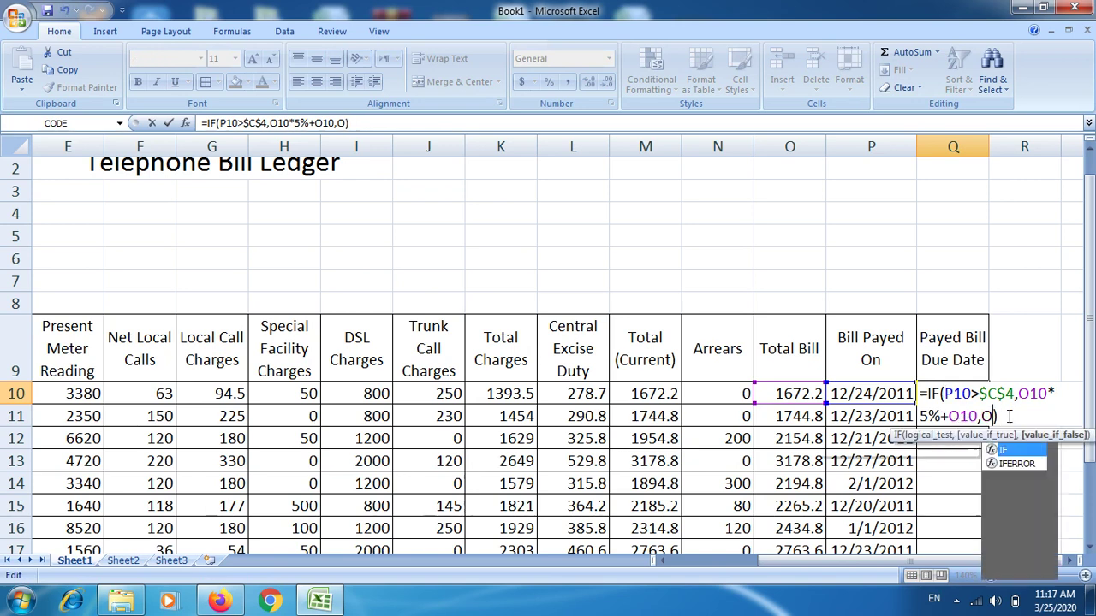
pyautogui.press('BackSpace')
pyautogui.press('BackSpace')
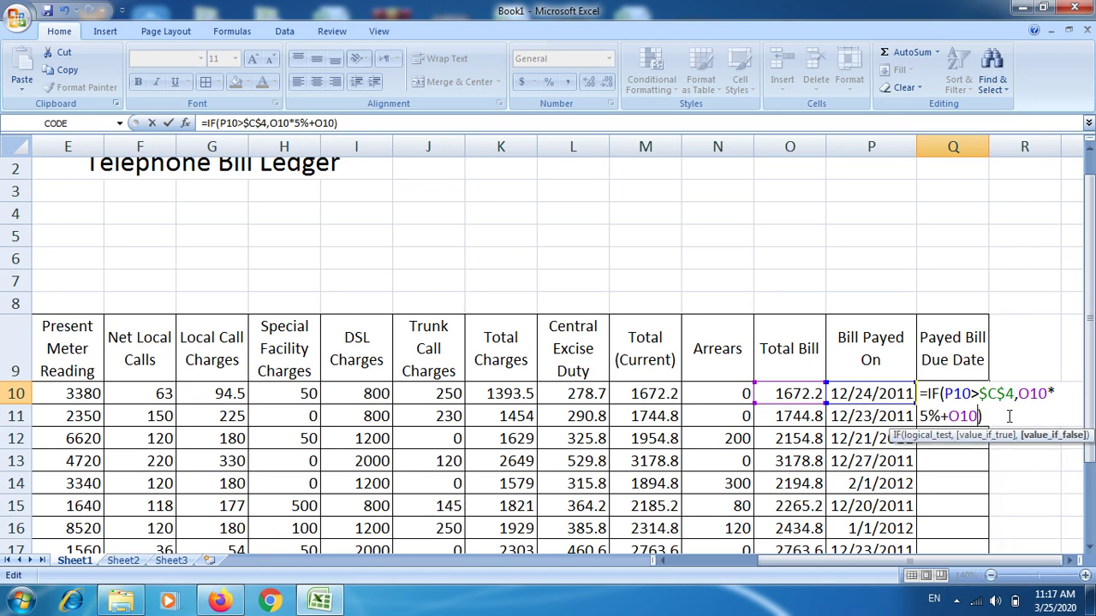
pyautogui.press('Return')
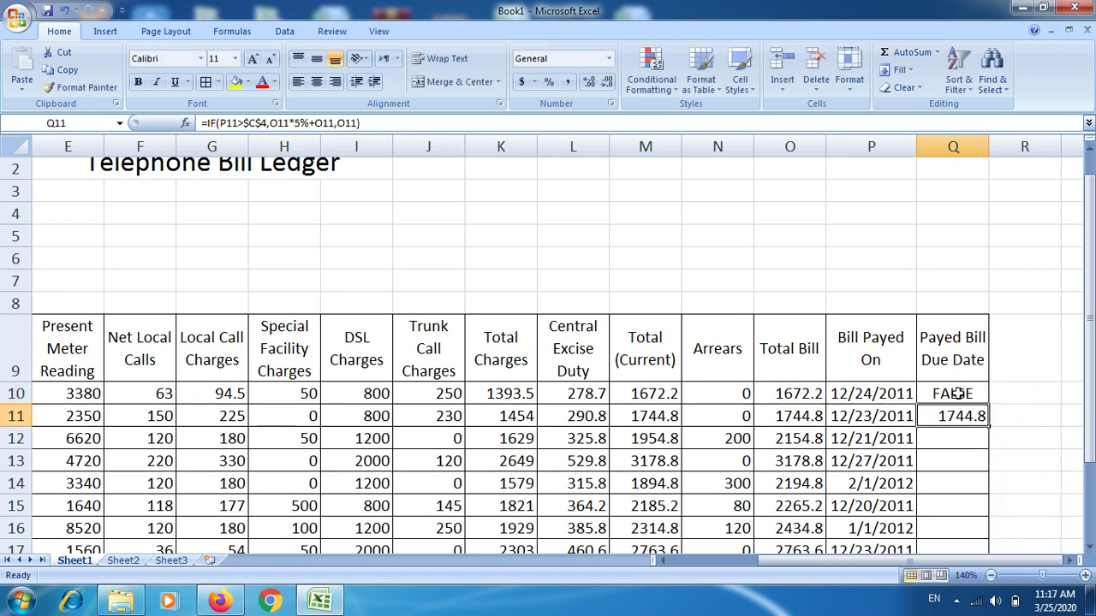
# - Fill Q10's formula down to Q19, giving 3337.74 and 2304.54 for late rows 13–14
pyautogui.click(957, 393)
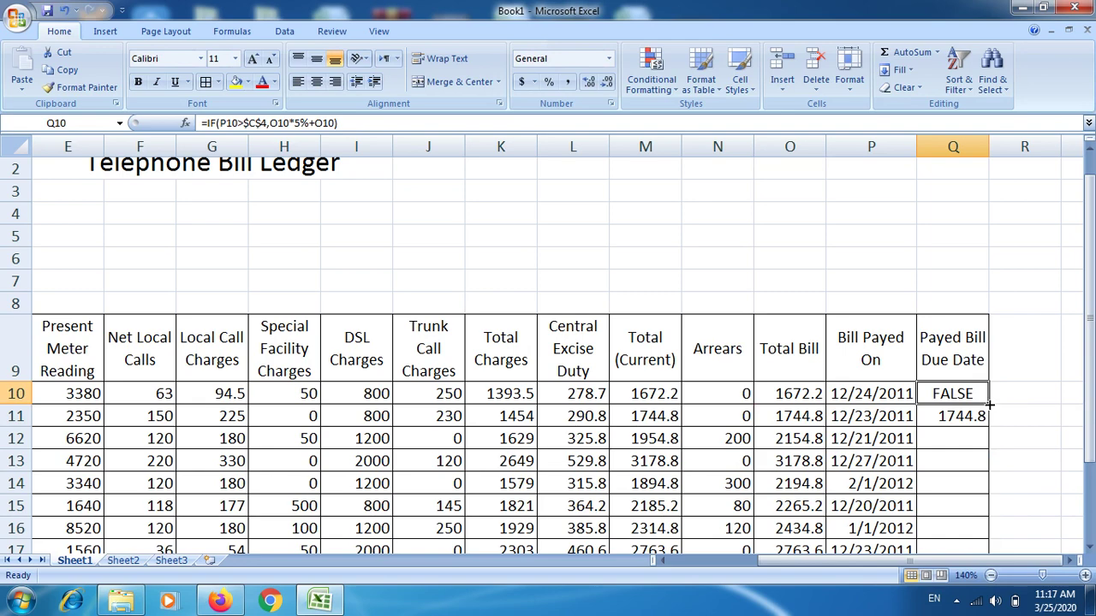
pyautogui.moveTo(989, 405)
pyautogui.mouseDown()
pyautogui.moveTo(959, 538)
pyautogui.moveTo(952, 514)
pyautogui.mouseUp()
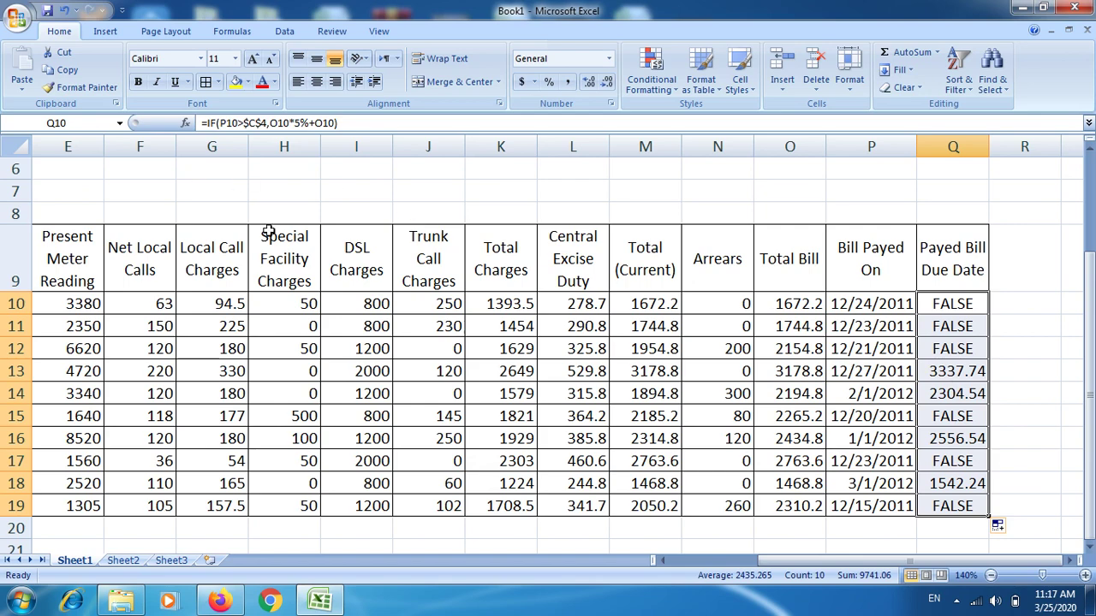
pyautogui.moveTo(765, 561); pyautogui.dragTo(682, 548)
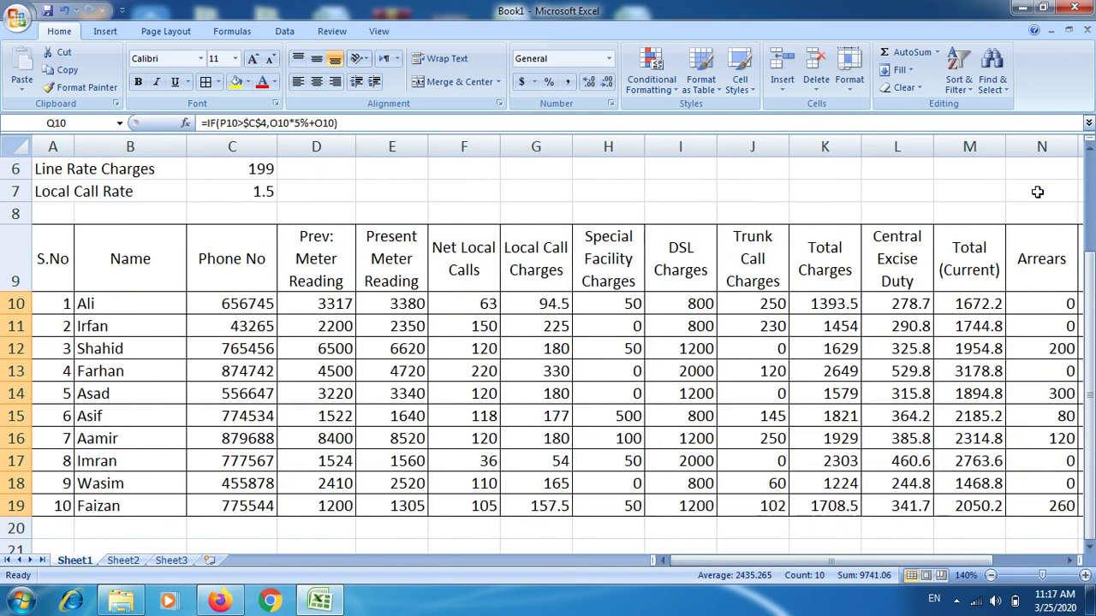
pyautogui.click(1089, 150)
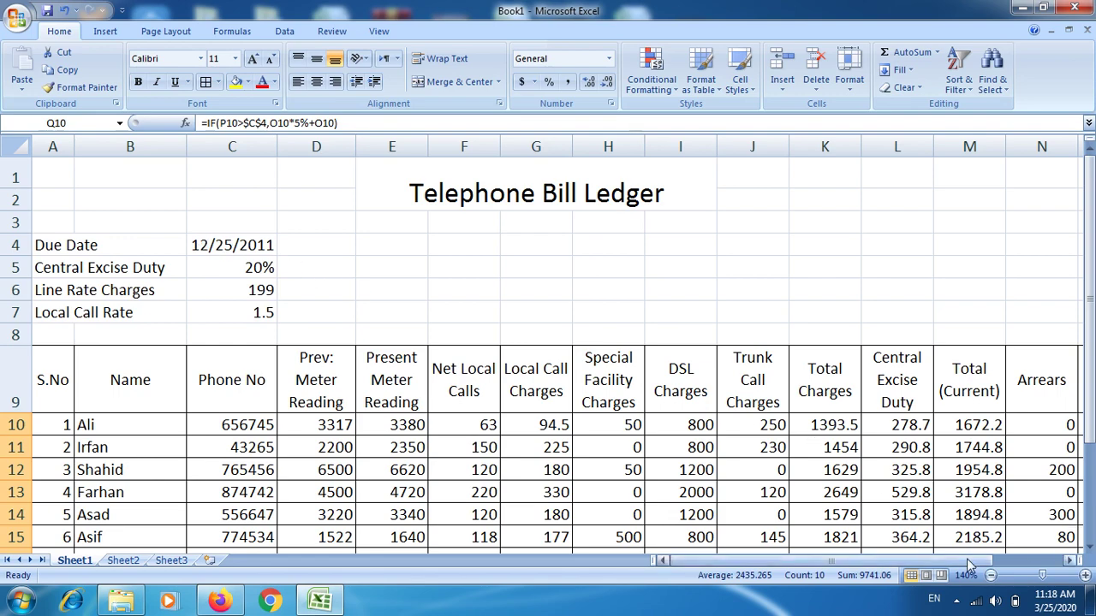
pyautogui.moveTo(970, 565); pyautogui.dragTo(1038, 565)
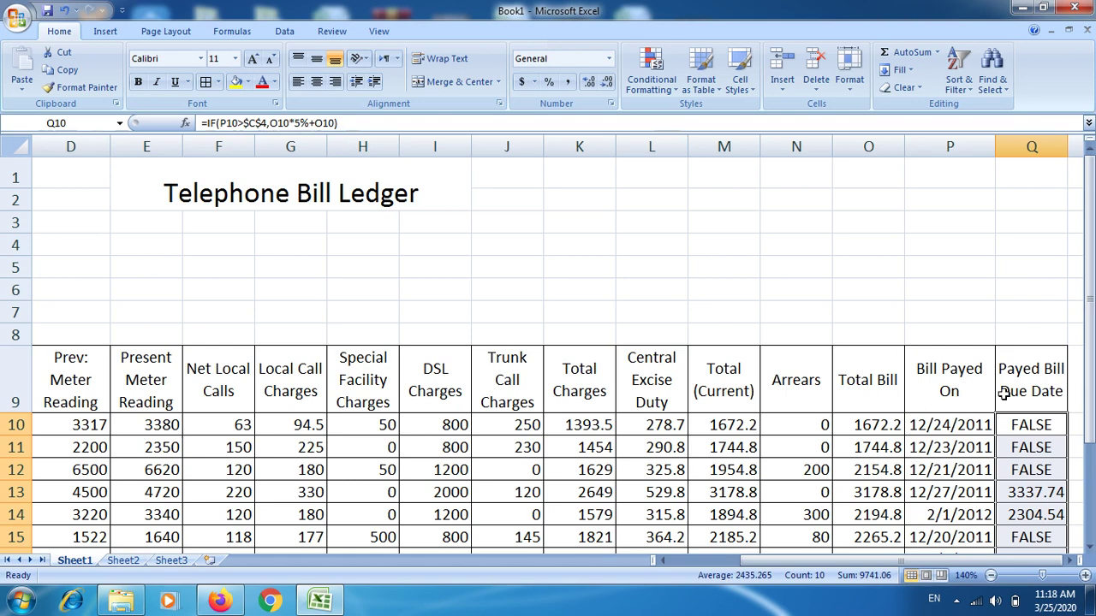
# - Restore O10 as Q10's third IF argument and refill the formula down to Q19
pyautogui.click(1039, 425)
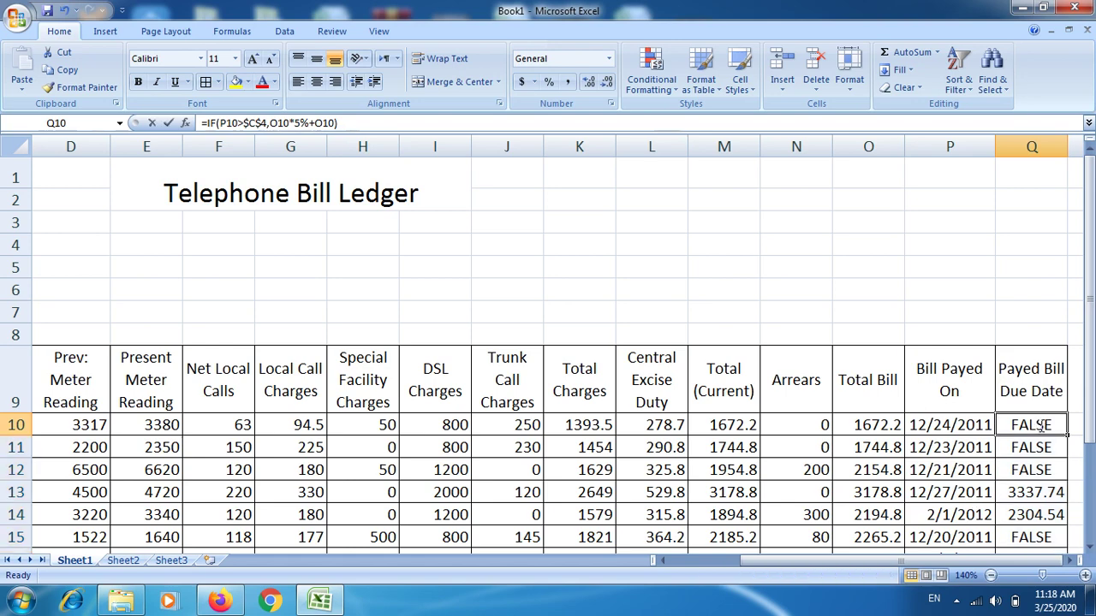
pyautogui.doubleClick(1039, 426)
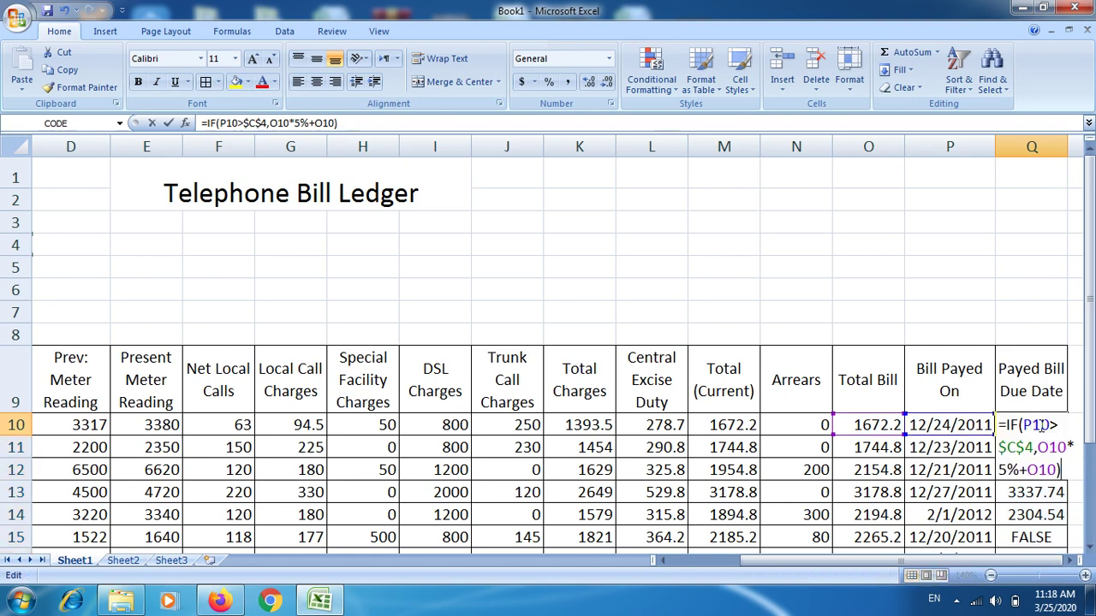
pyautogui.click(1056, 470)
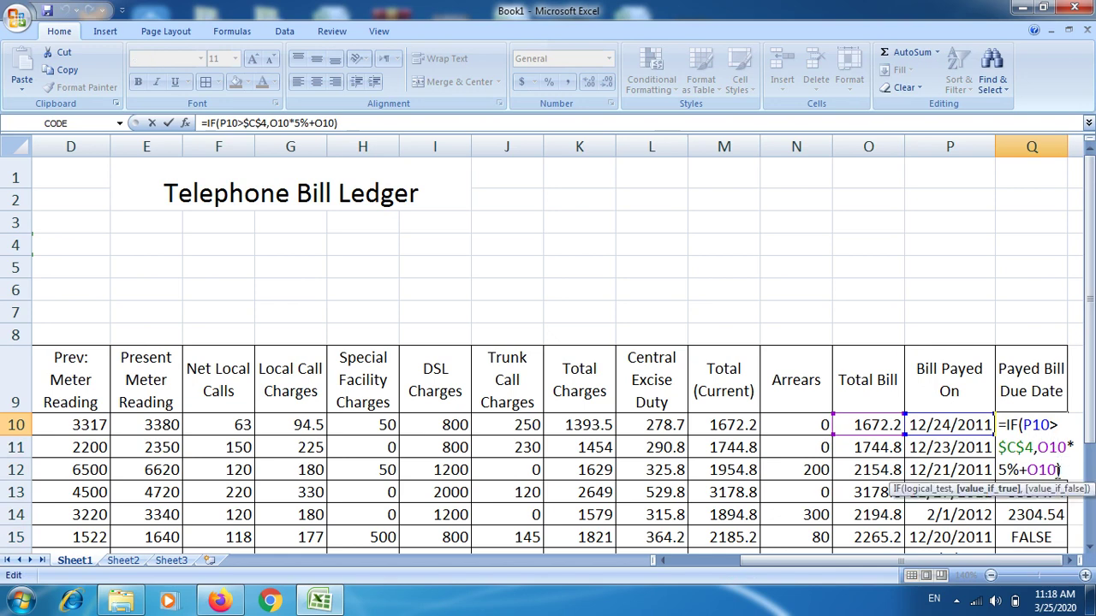
pyautogui.write(',')
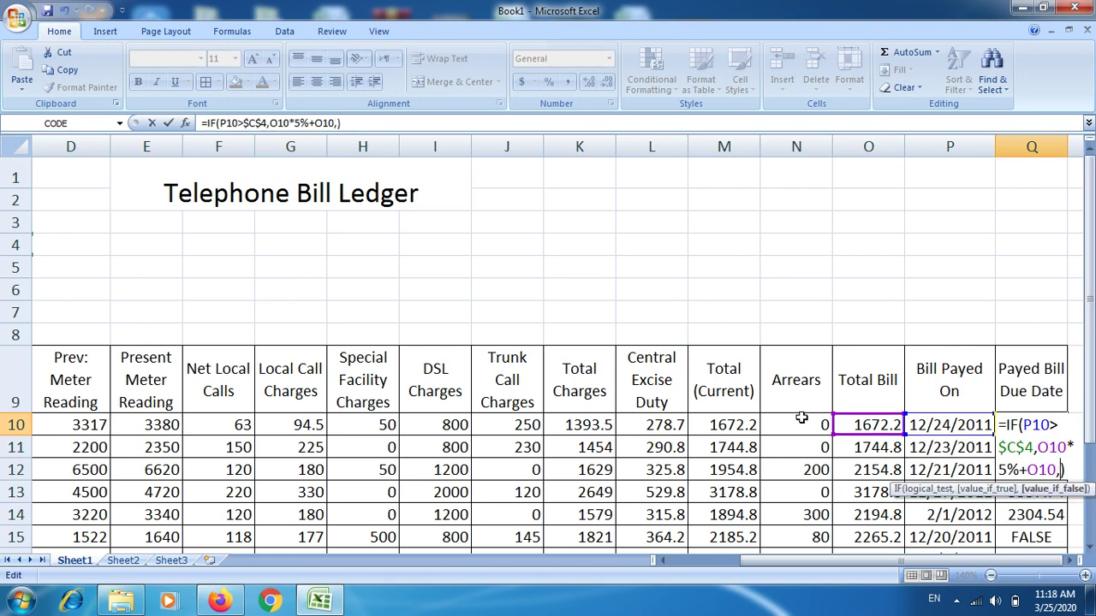
pyautogui.click(845, 425)
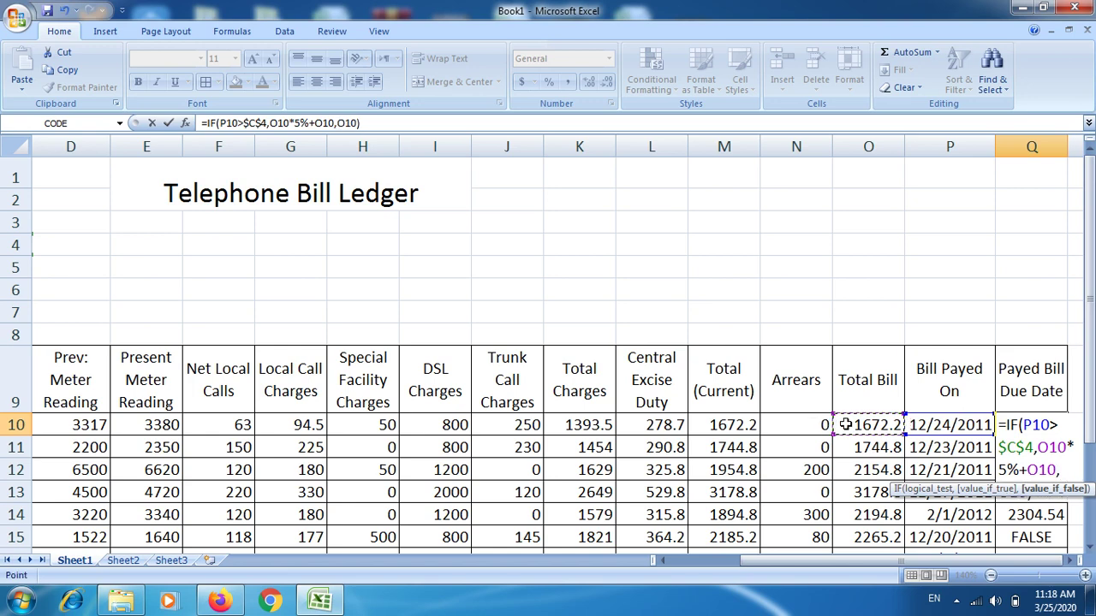
pyautogui.write(')')
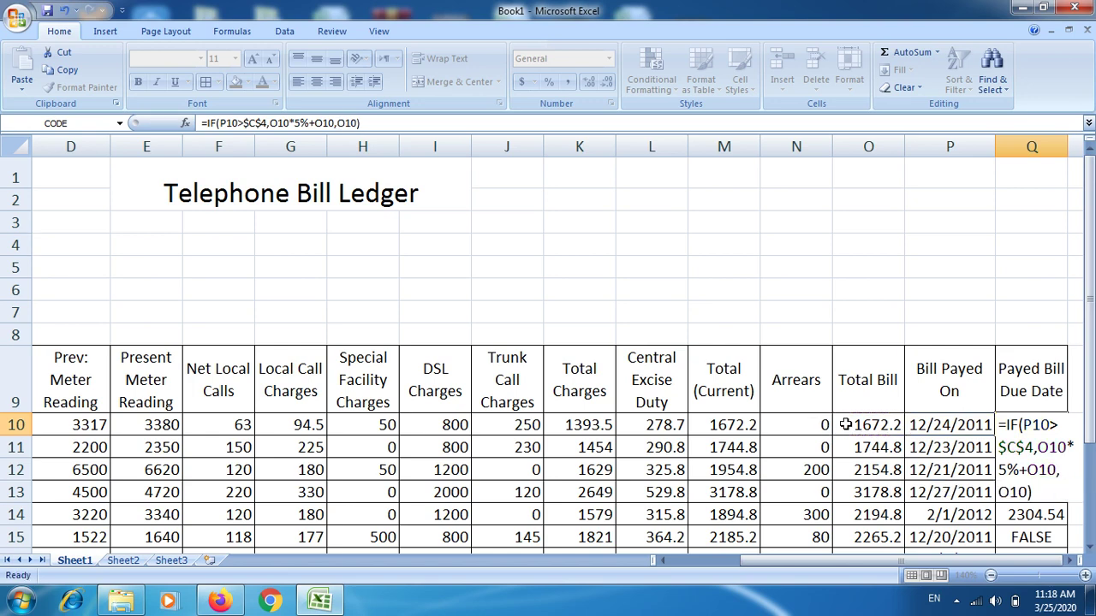
pyautogui.press('Return')
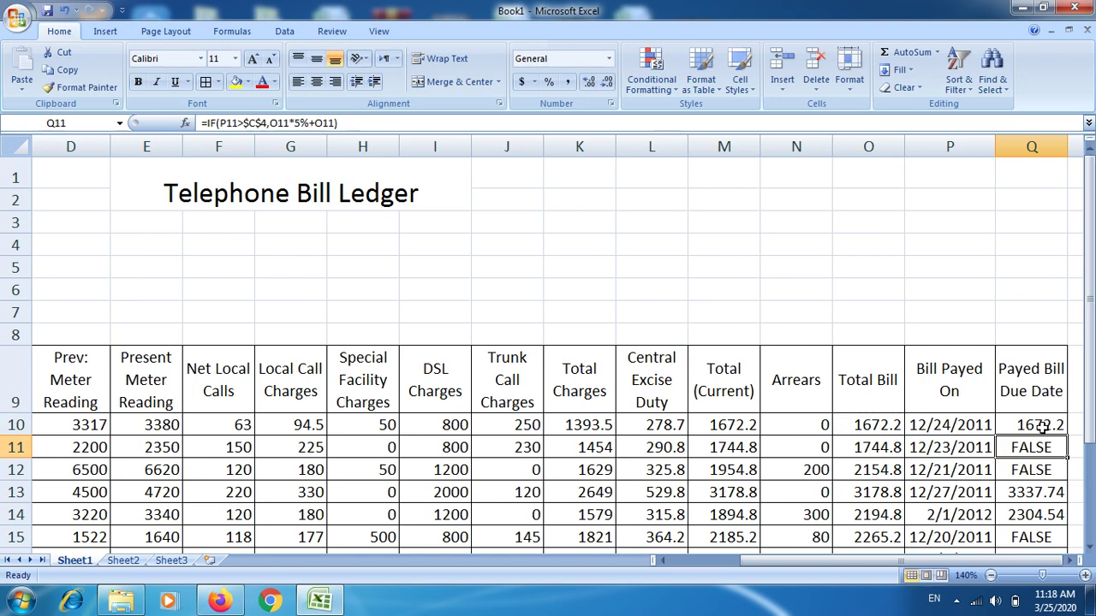
pyautogui.click(1038, 424)
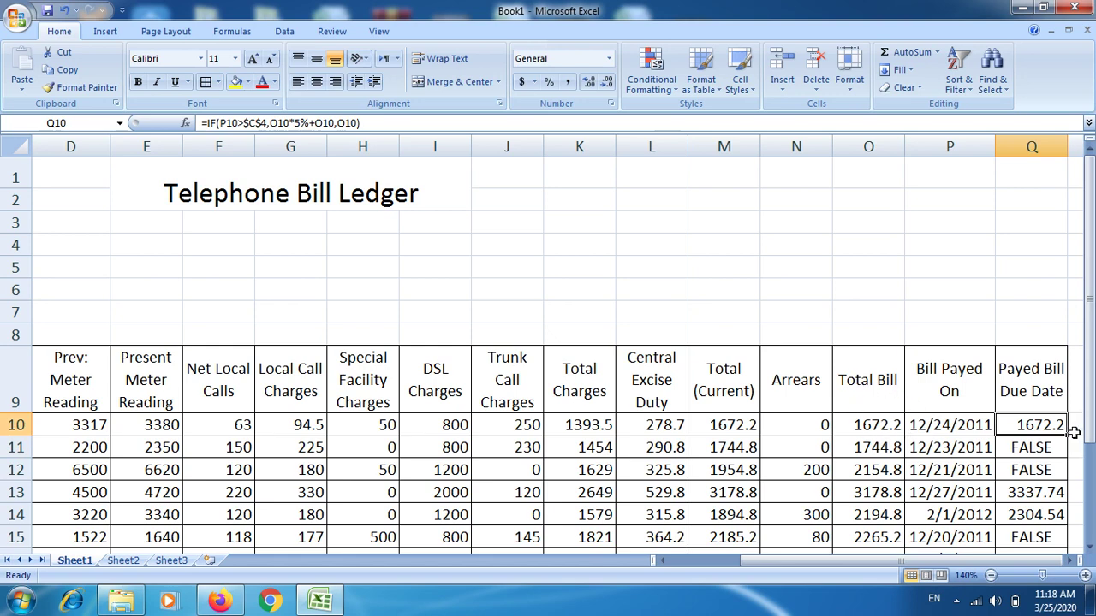
pyautogui.moveTo(1069, 437)
pyautogui.mouseDown()
pyautogui.moveTo(1063, 561)
pyautogui.moveTo(1054, 514)
pyautogui.mouseUp()
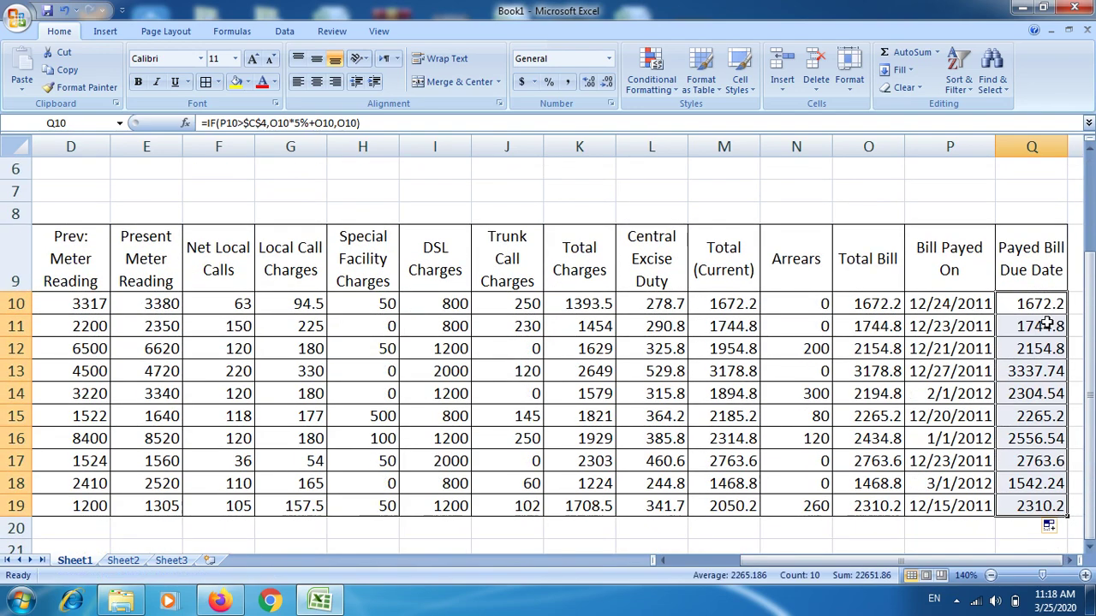